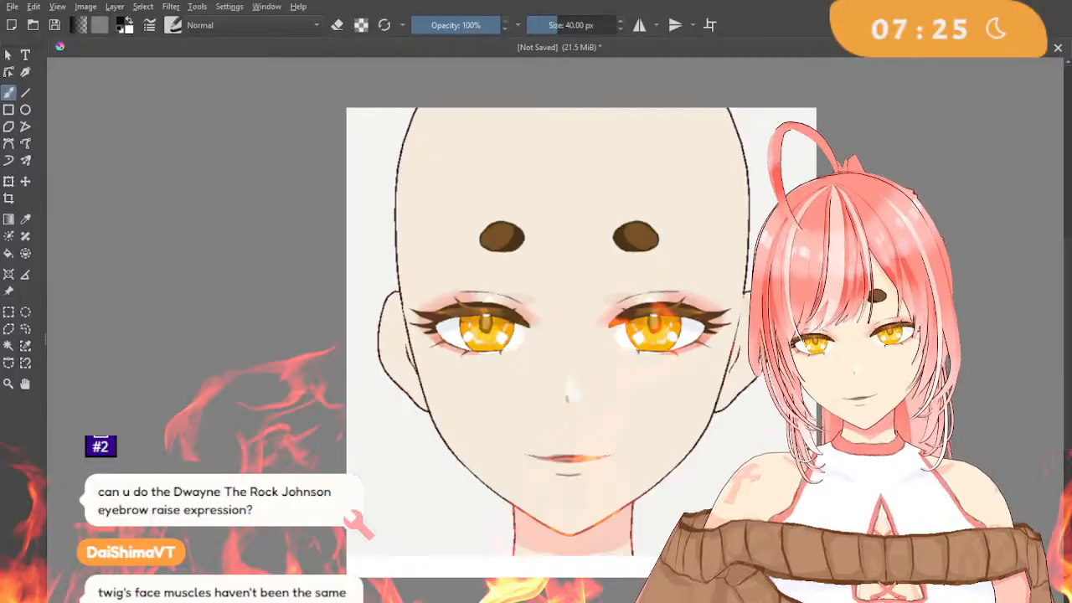
Sample the skin tone and paint over the head outline, ears and background, keeping the facial features, using brush sizes of 184.56 and 26.81 px.
click(32, 218)
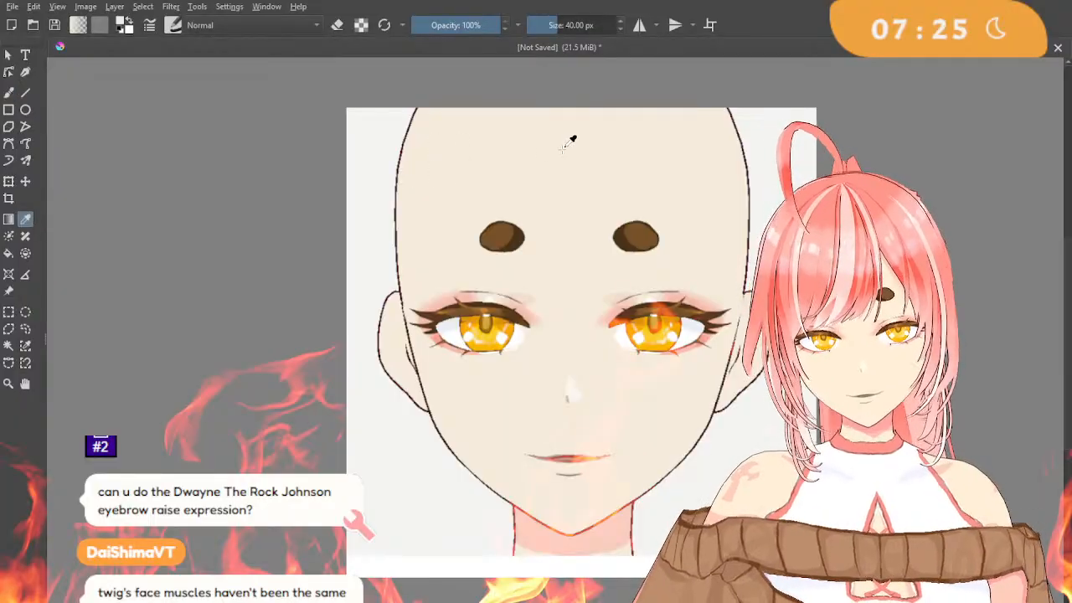
click(8, 92)
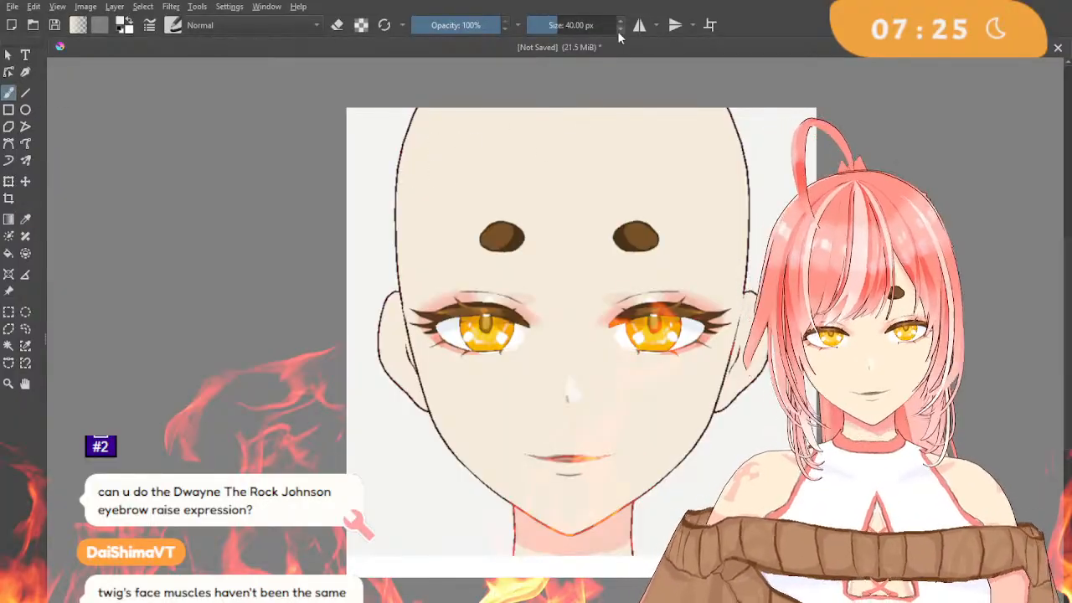
mouse_move(566, 25)
mouse_down()
mouse_move(620, 25)
mouse_move(595, 27)
mouse_up()
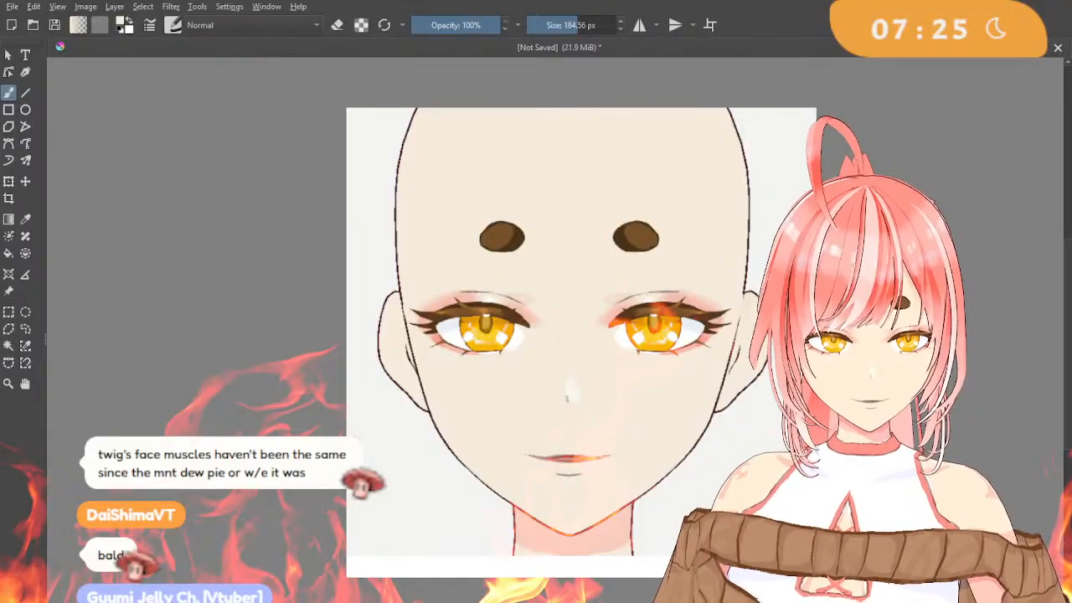
mouse_move(443, 173)
mouse_down()
mouse_move(394, 167)
mouse_move(378, 142)
mouse_move(390, 223)
mouse_move(372, 314)
mouse_move(391, 382)
mouse_move(434, 444)
mouse_up()
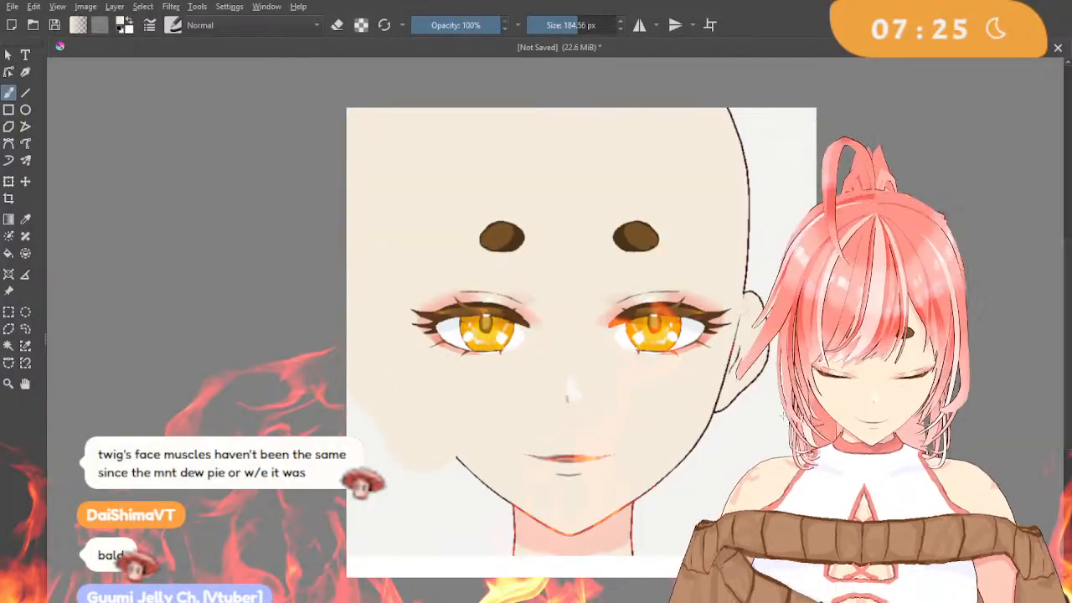
key(ctrl+z)
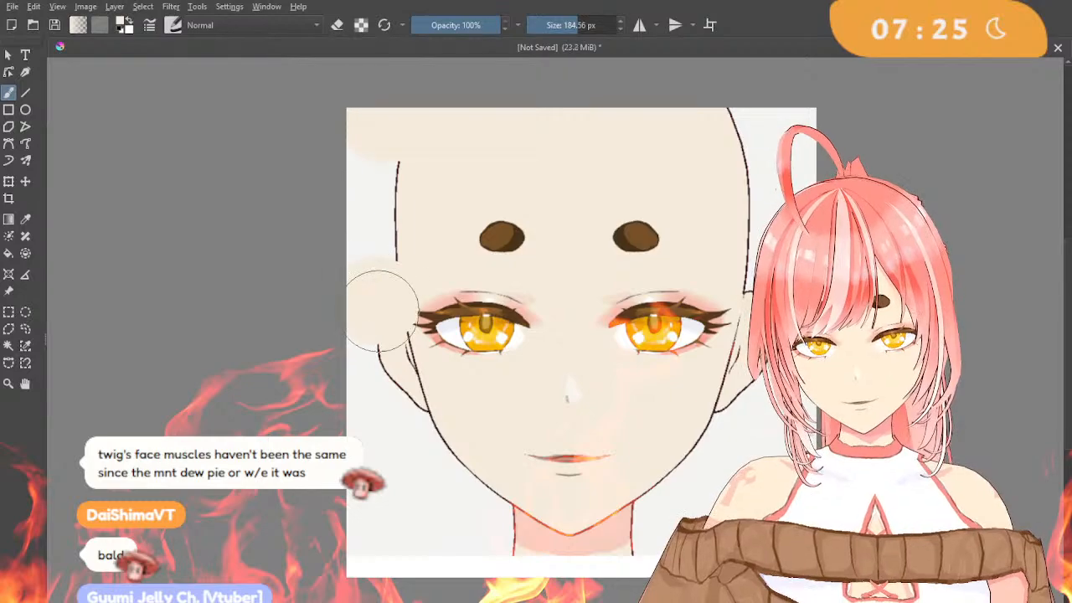
key(ctrl+z)
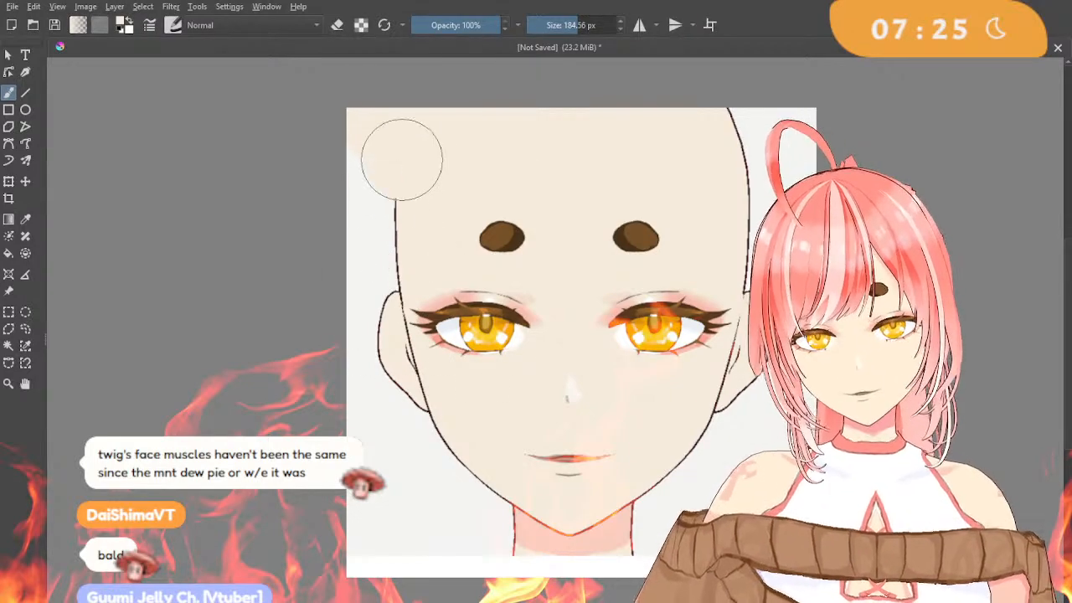
mouse_move(402, 160)
mouse_down()
mouse_move(370, 198)
mouse_move(382, 248)
mouse_move(368, 281)
mouse_move(383, 371)
mouse_move(436, 482)
mouse_move(347, 412)
mouse_move(363, 577)
mouse_move(427, 454)
mouse_move(532, 541)
mouse_move(447, 529)
mouse_move(605, 529)
mouse_move(737, 422)
mouse_up()
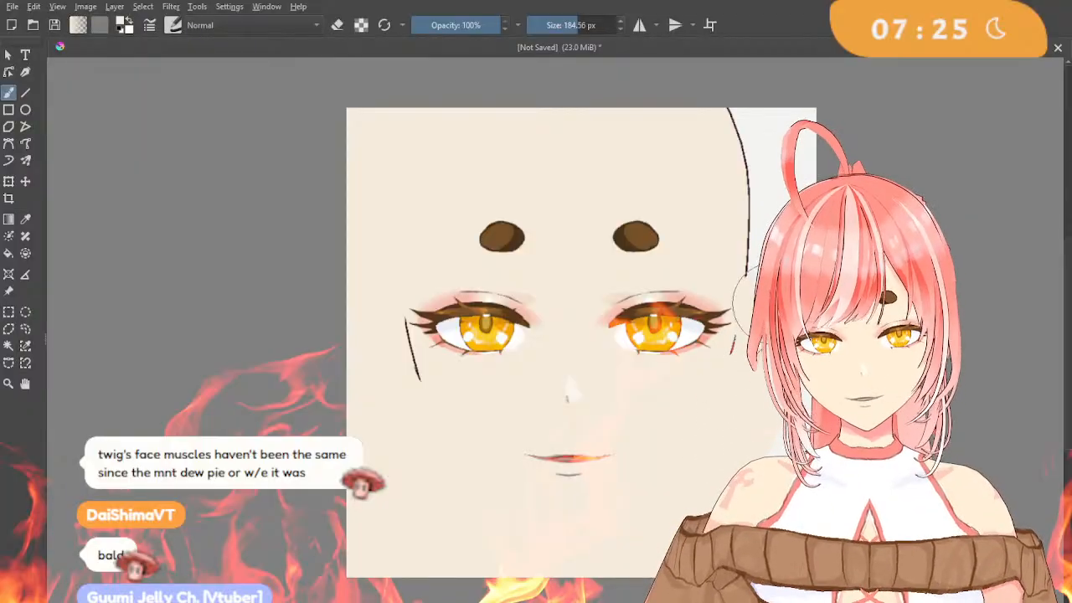
mouse_move(771, 255)
mouse_down()
mouse_move(761, 162)
mouse_move(780, 141)
mouse_up()
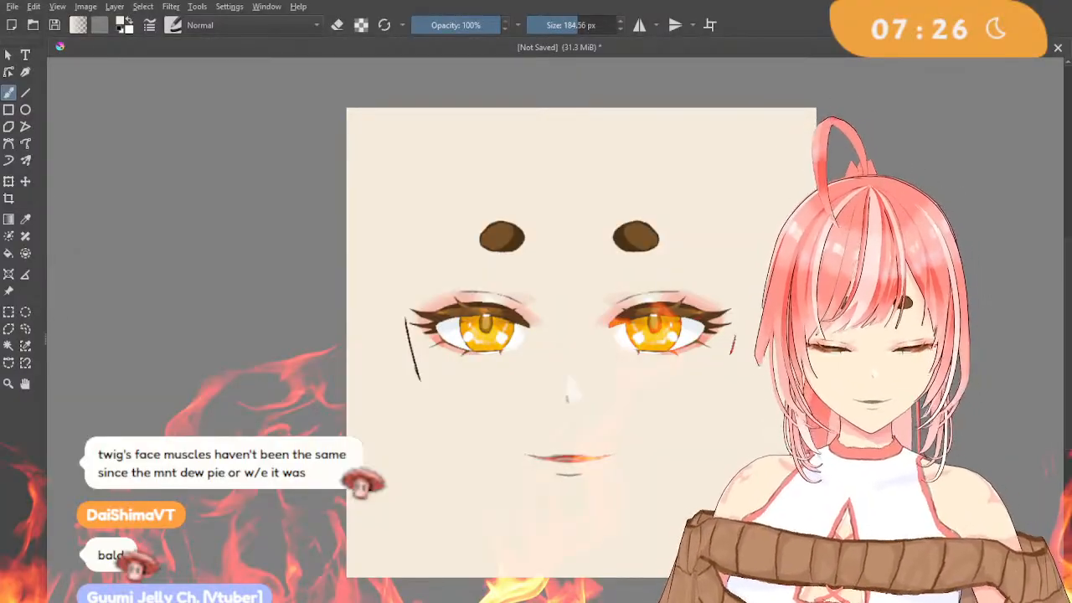
drag(581, 25, 541, 25)
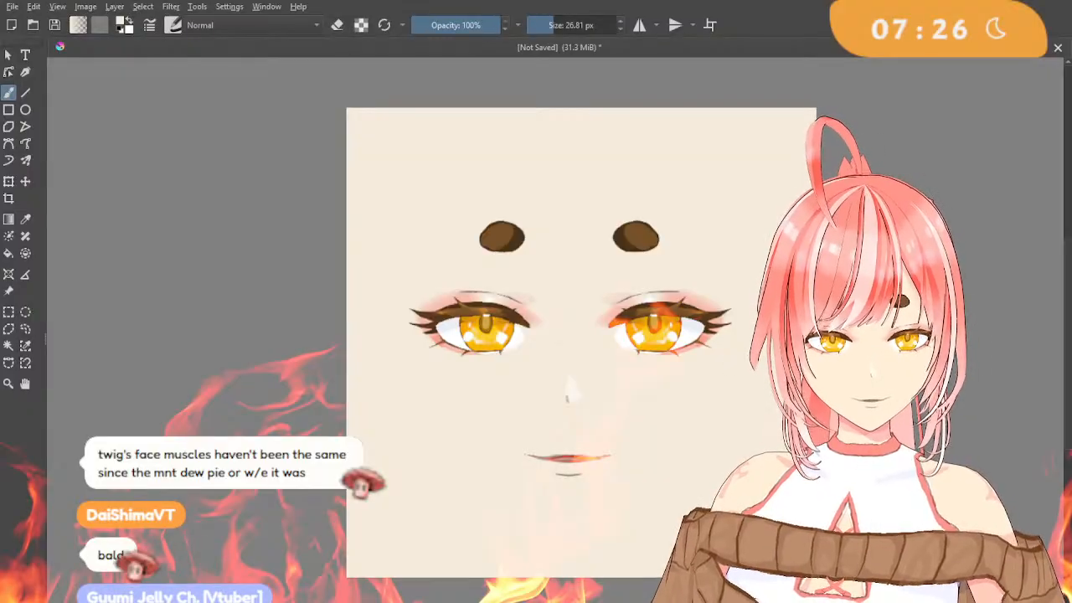
Shift the painted face slightly sideways to centre it on the canvas, and export the image.
click(9, 181)
drag(546, 215, 574, 214)
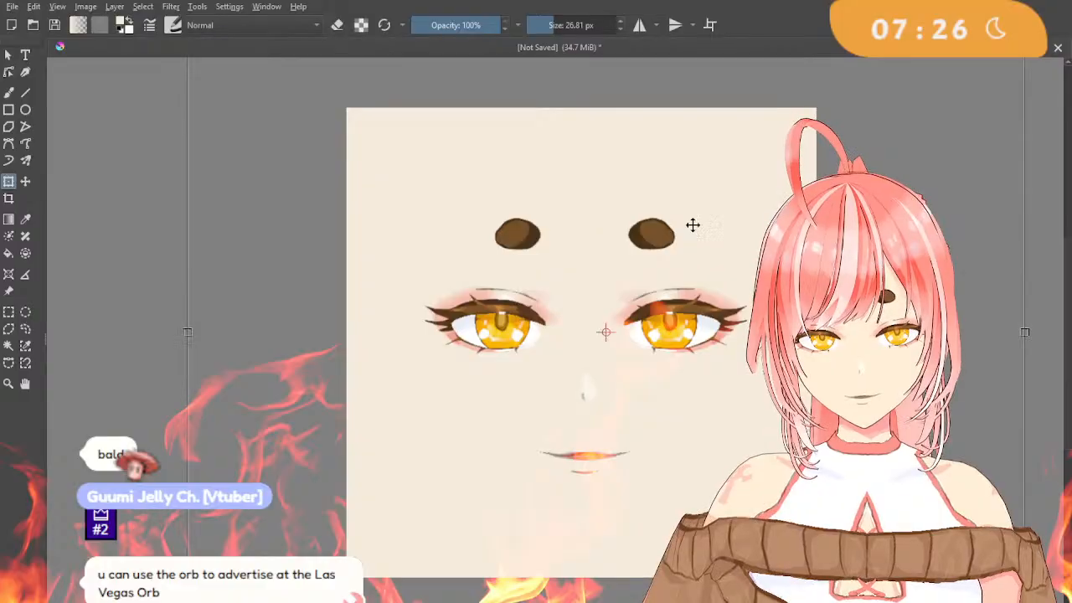
click(10, 93)
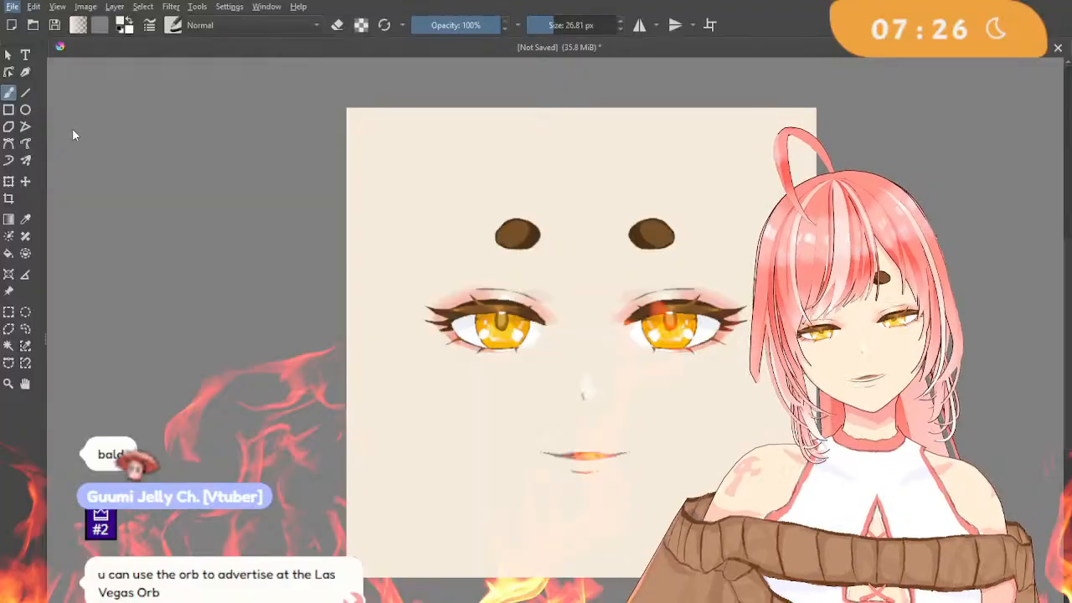
click(72, 130)
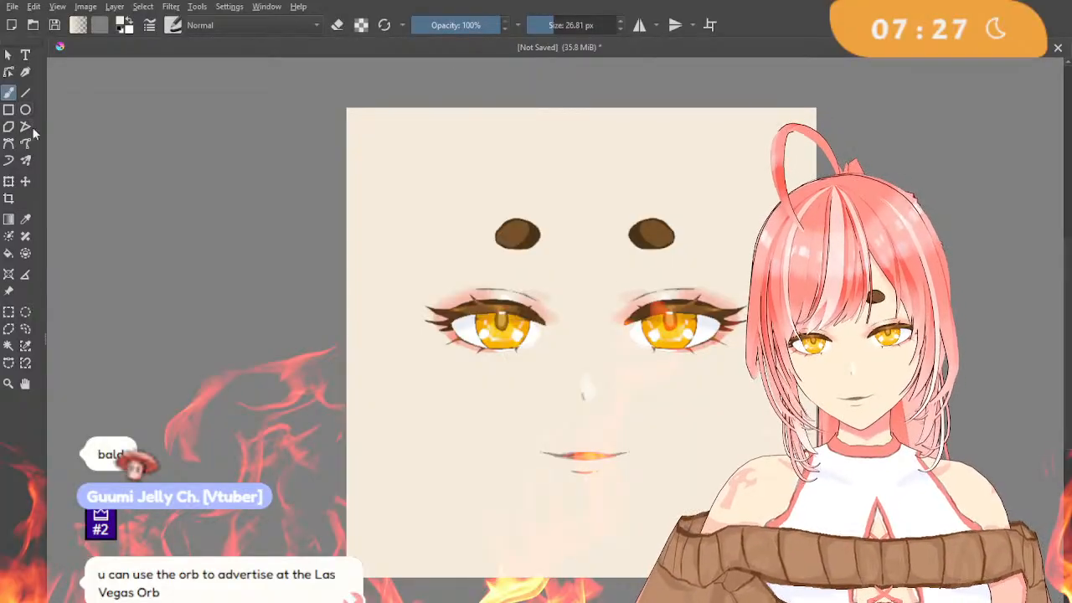
Shrink and recentre the face, and cover the exposed edges and outline with the skin tone using a 344.08 px brush.
click(9, 181)
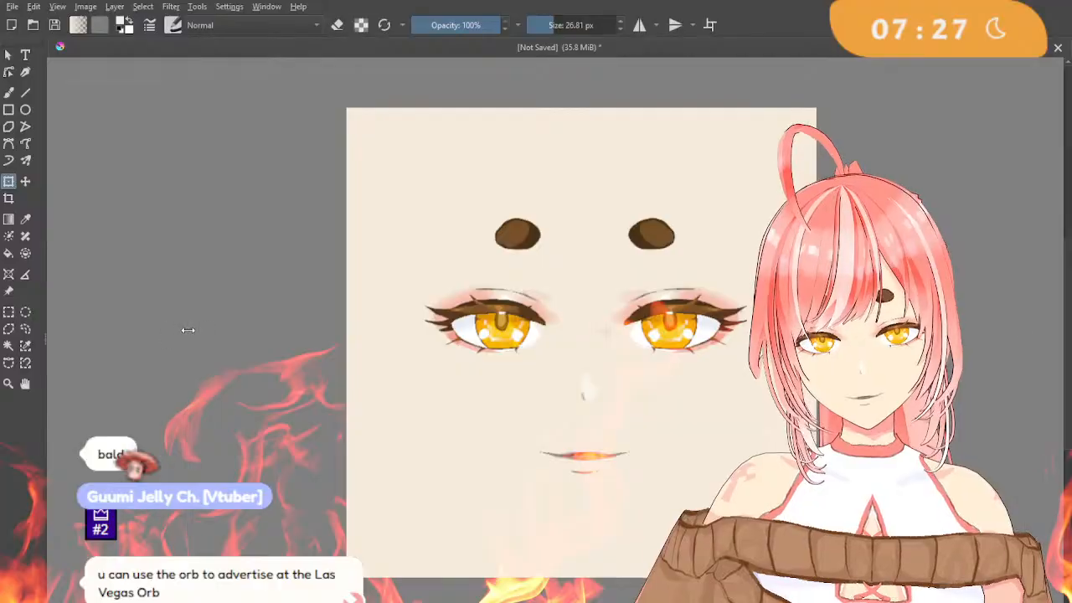
drag(187, 330, 343, 333)
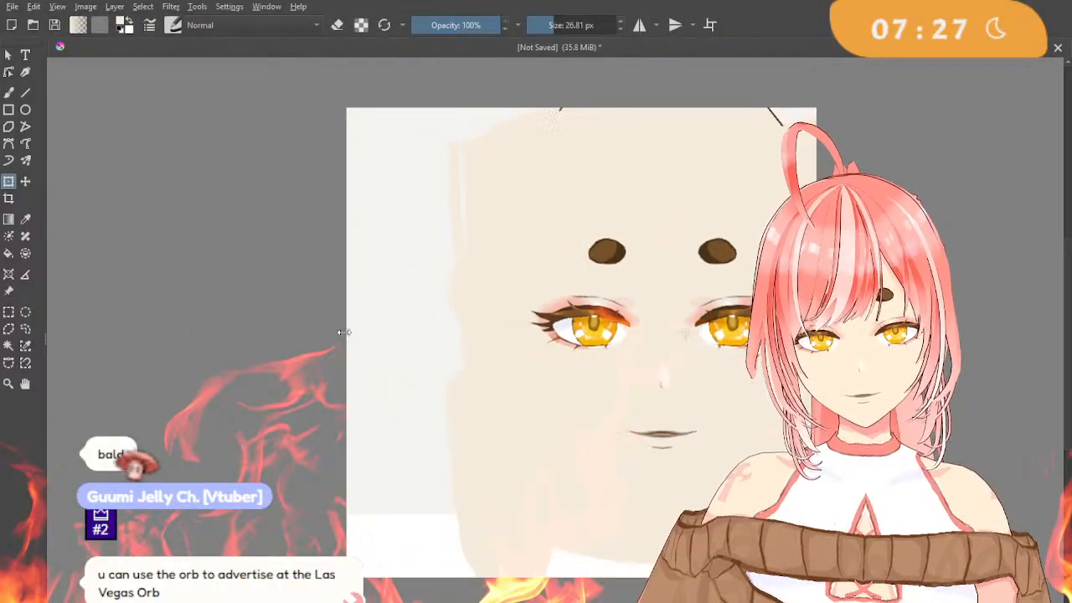
drag(536, 354, 478, 355)
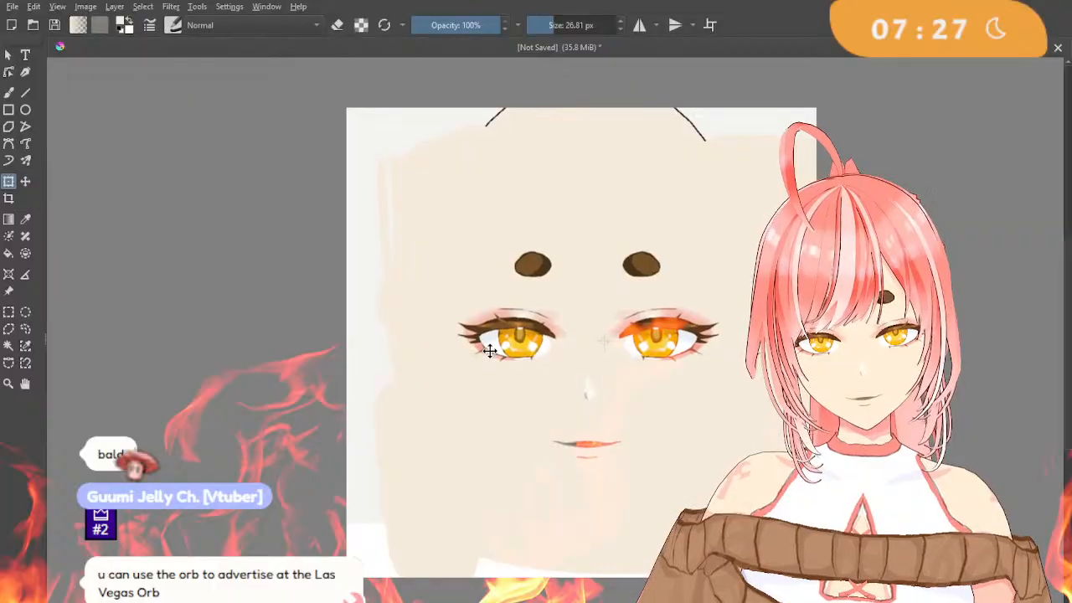
click(8, 92)
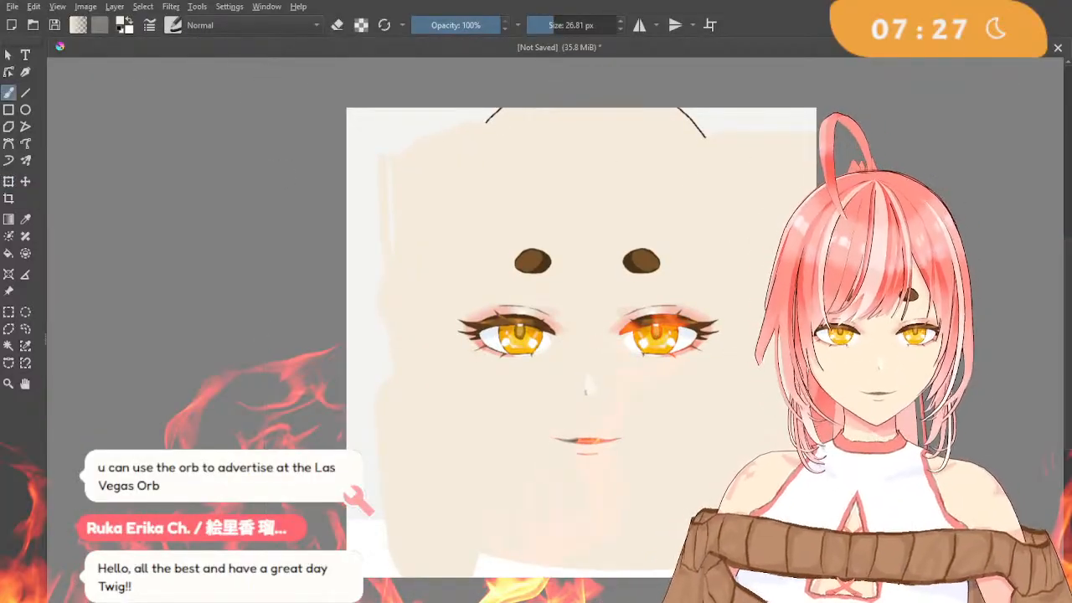
drag(543, 25, 590, 25)
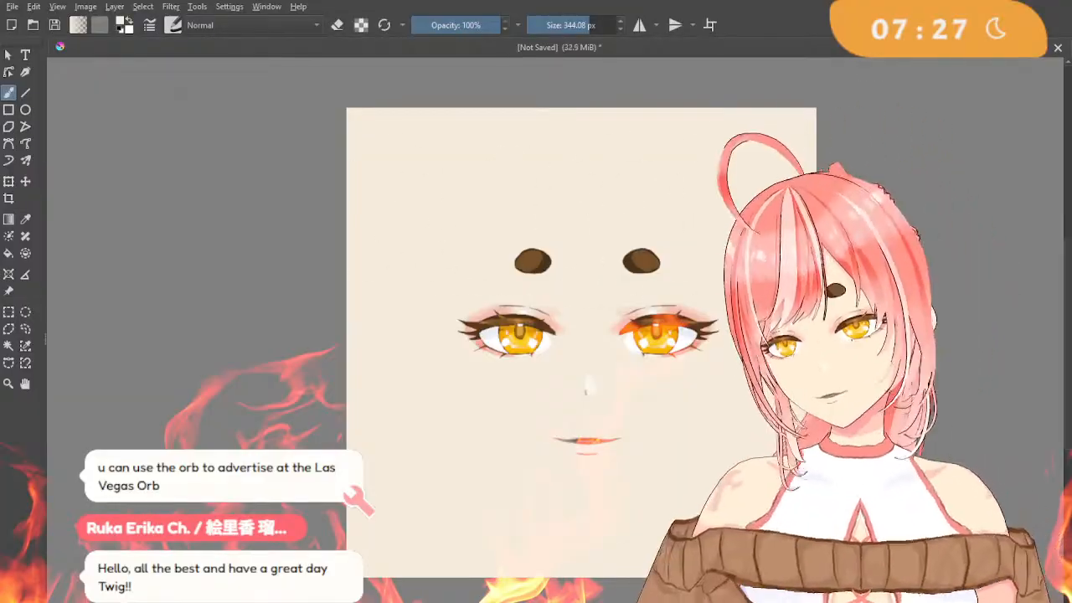
Export the resized face image again as tworb.png.
click(9, 54)
click(16, 8)
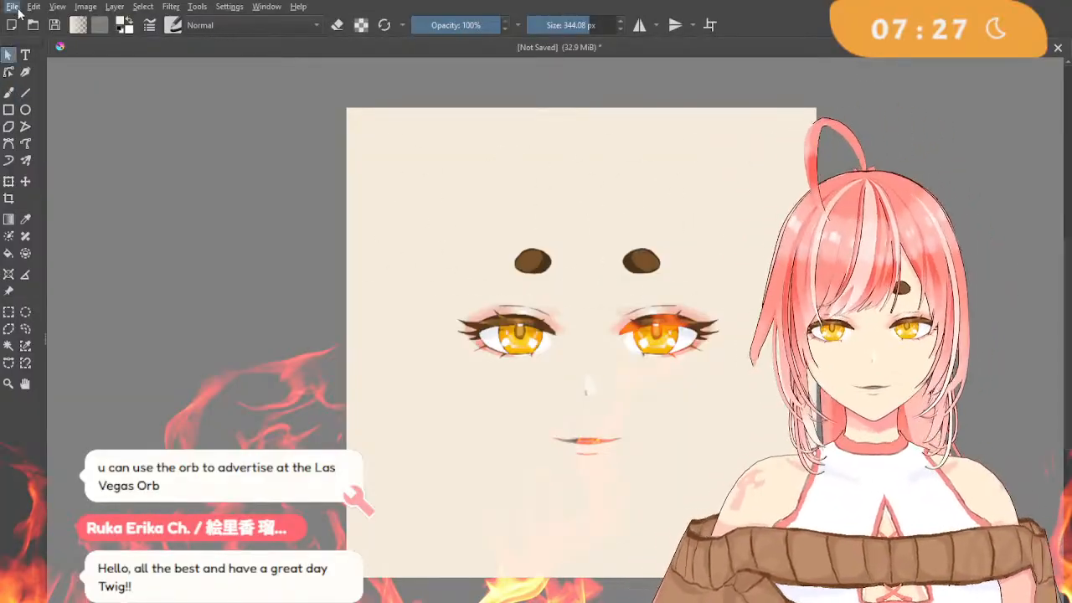
click(47, 124)
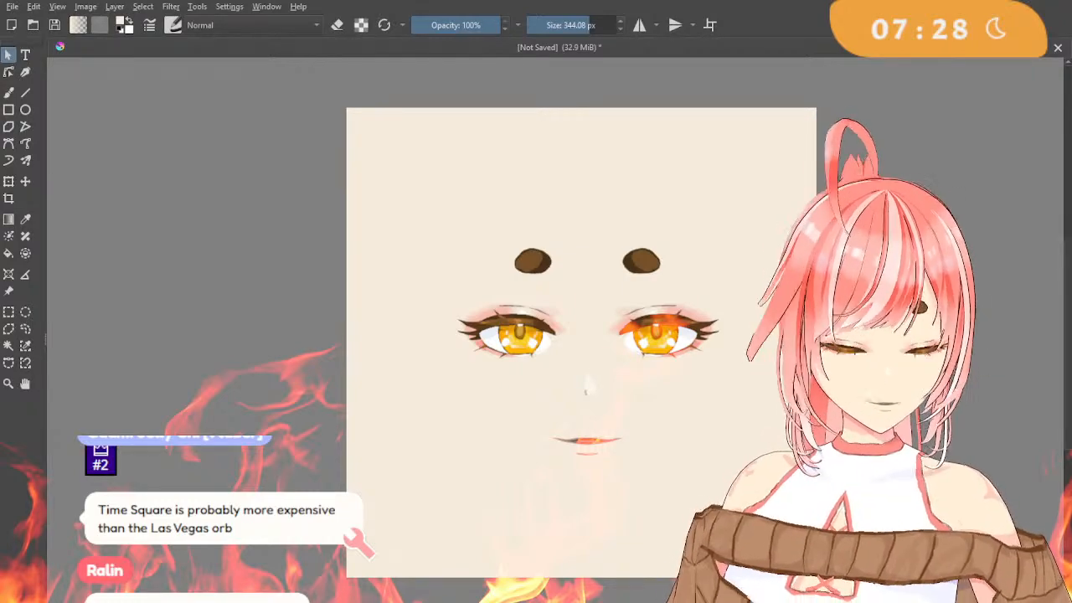
Switch to Blender and add an Image Texture node beside the Principled BSDF in the sphere's tworb material.
key(alt+Tab)
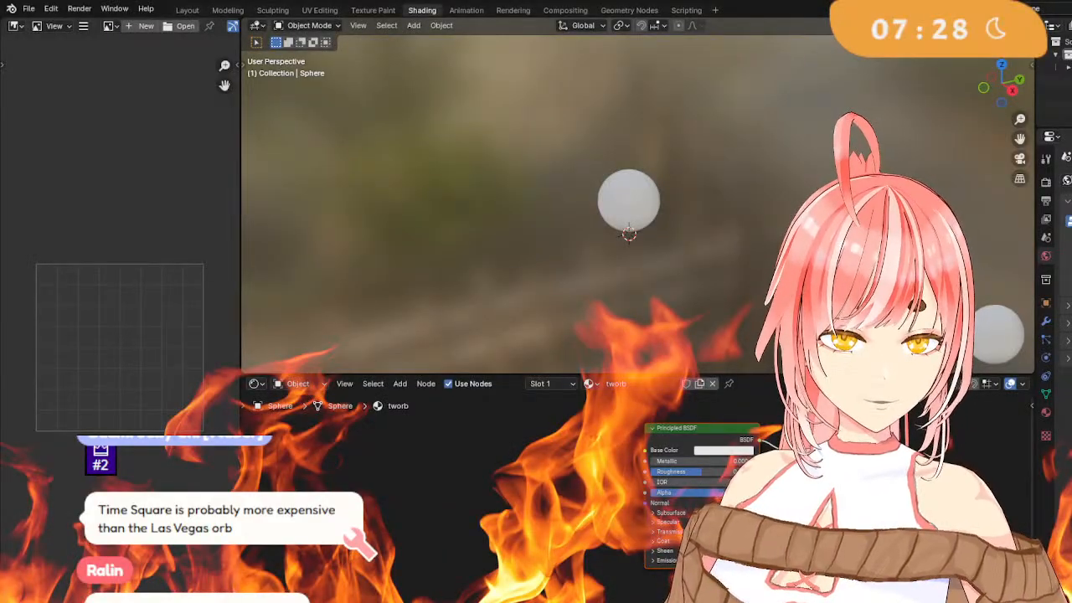
click(426, 382)
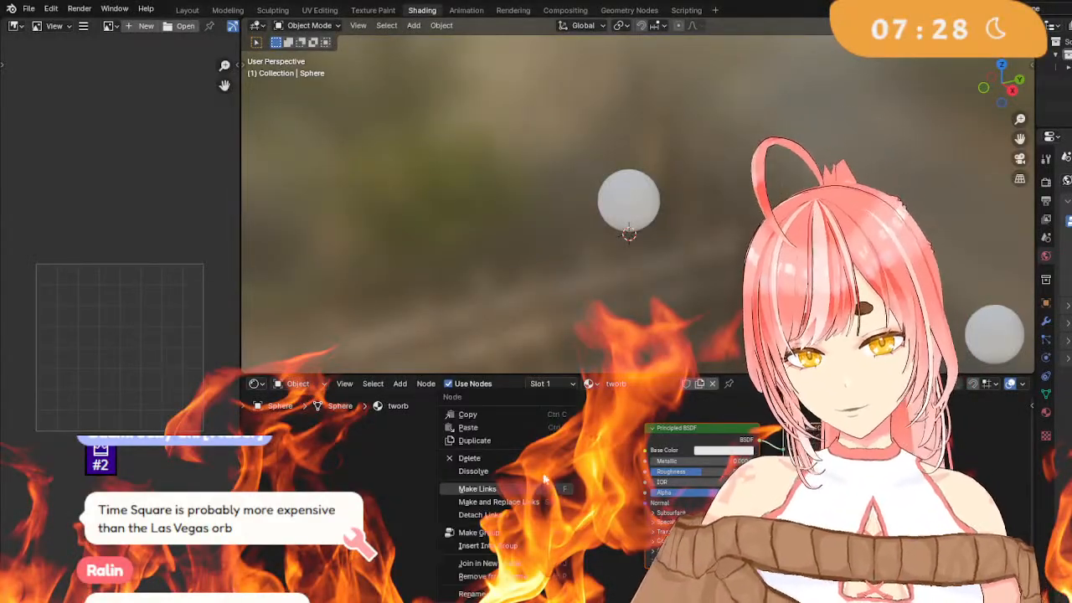
click(402, 383)
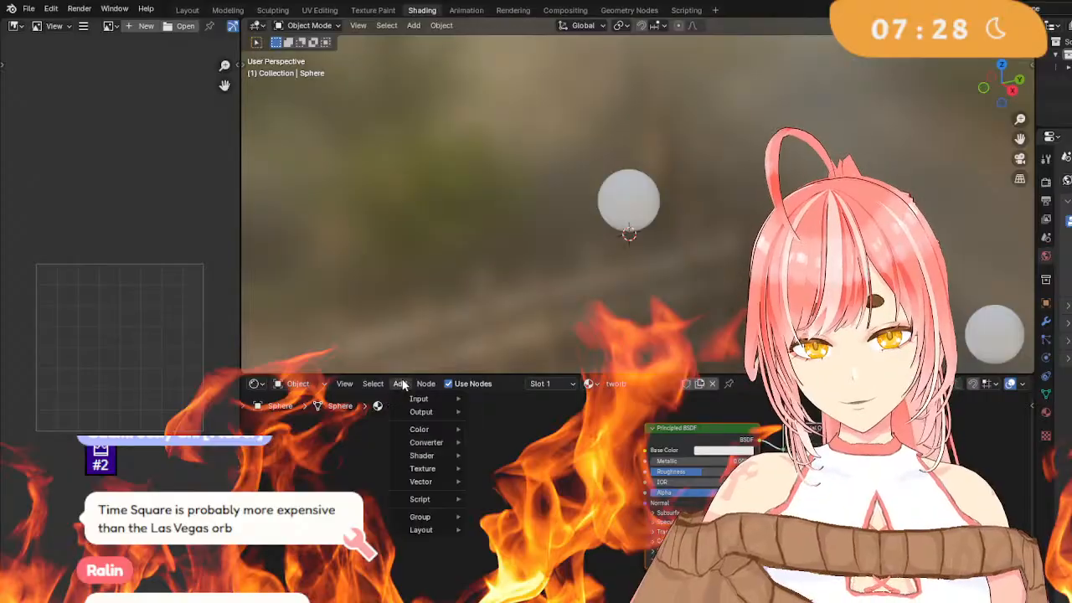
mouse_move(445, 458)
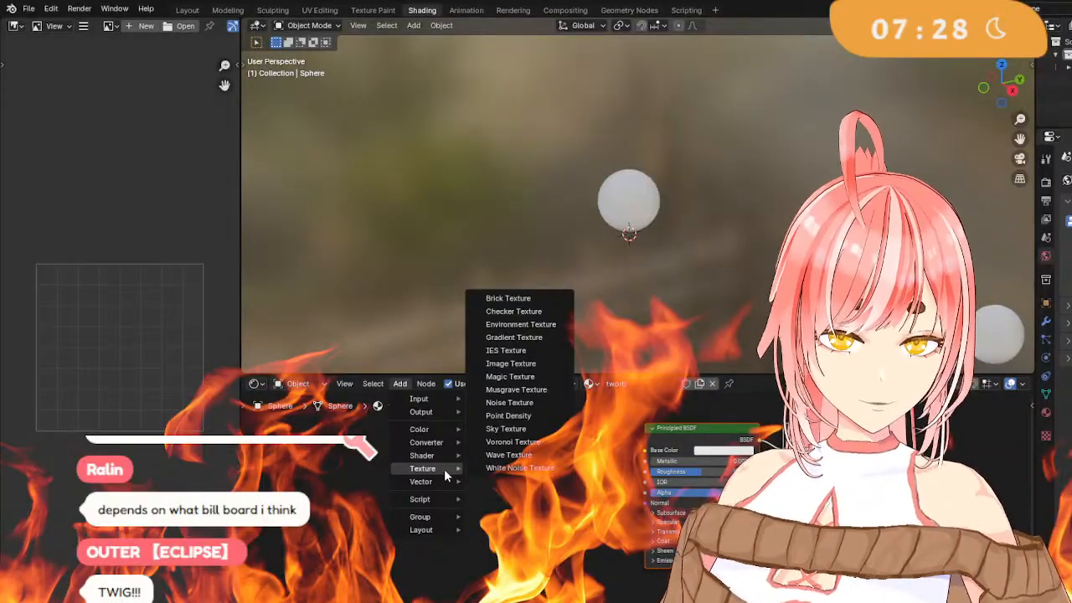
click(511, 364)
click(482, 402)
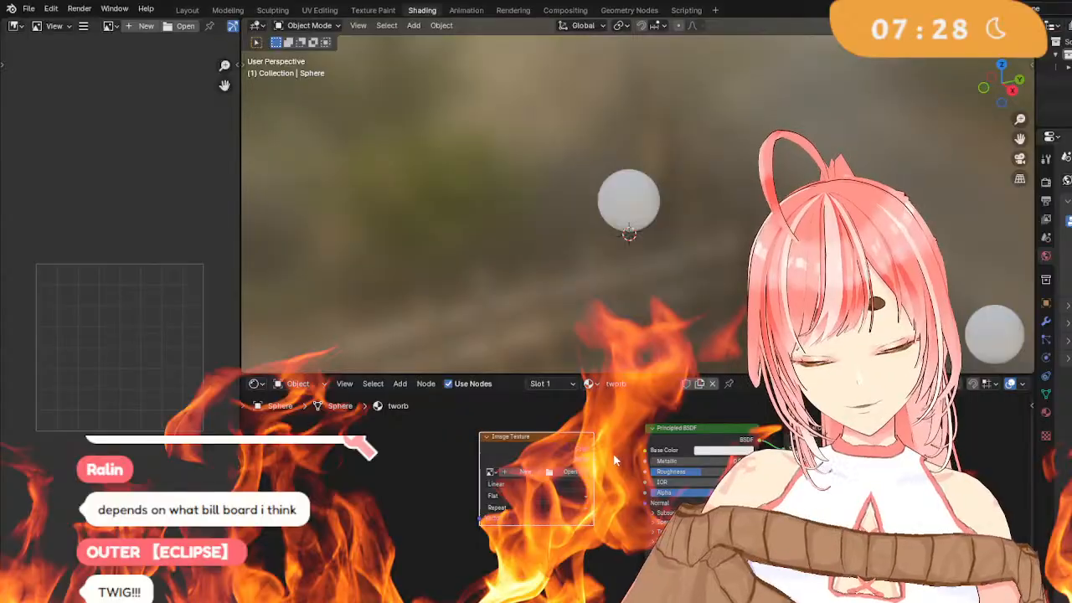
Connect the Image Texture node's color output to the Principled BSDF's Base Color and load tworb.png into it.
drag(594, 453, 646, 450)
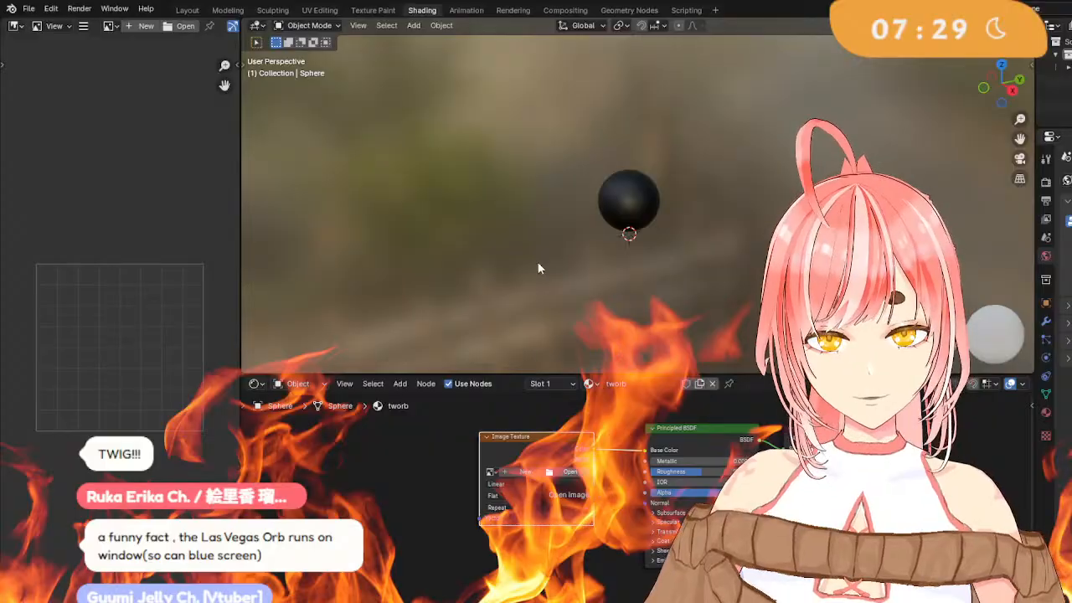
double_click(521, 278)
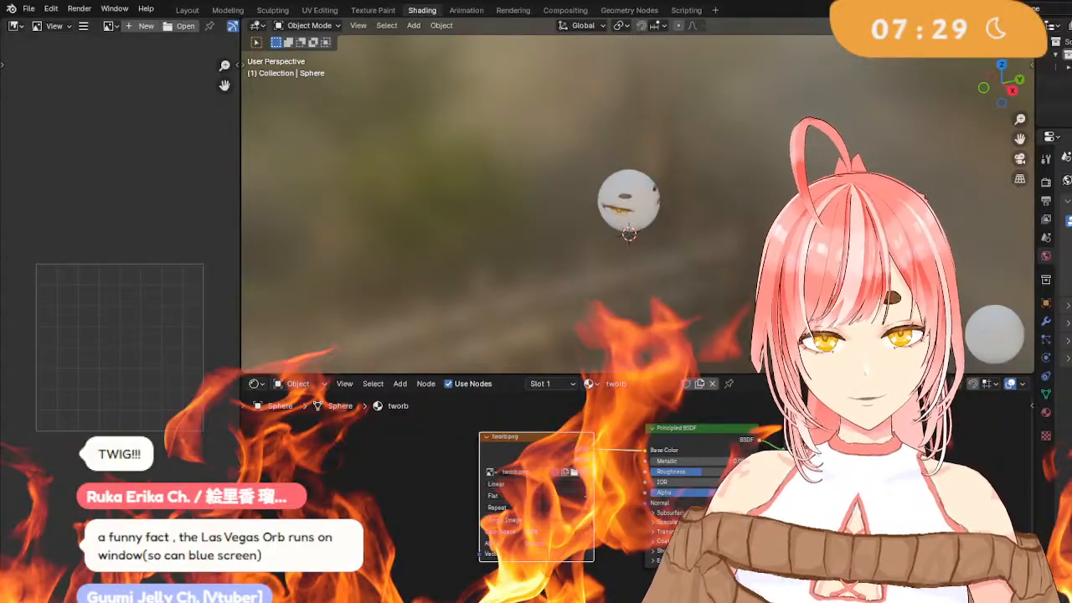
Examine how the face texture wraps around the sphere from the front, including in the Layout workspace.
right_click(670, 235)
click(661, 238)
middle_drag(758, 166, 715, 143)
scroll(715, 147, up, 6)
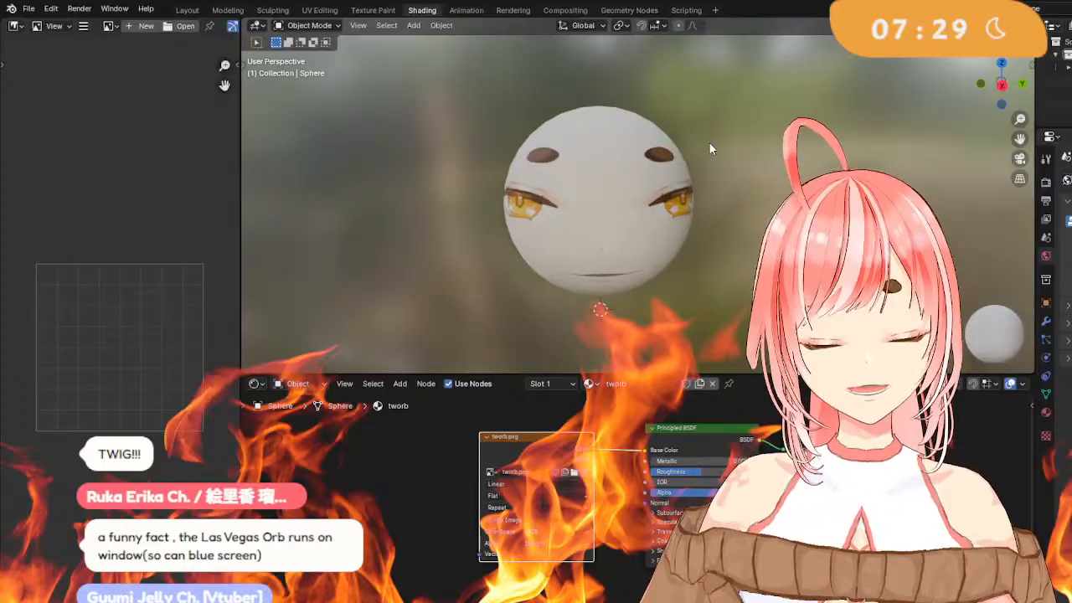
scroll(708, 147, up, 2)
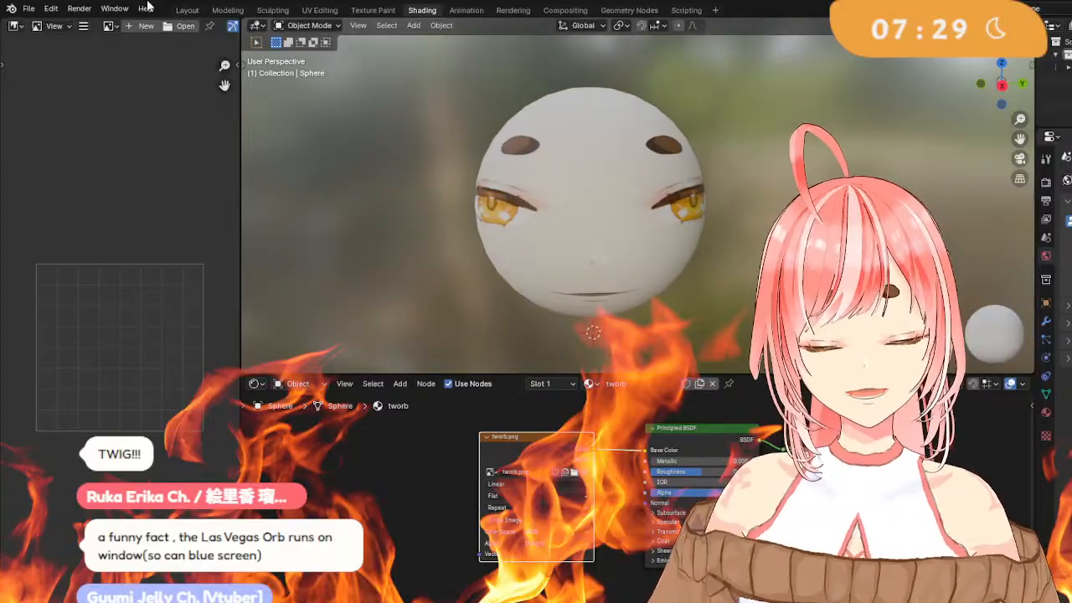
click(189, 11)
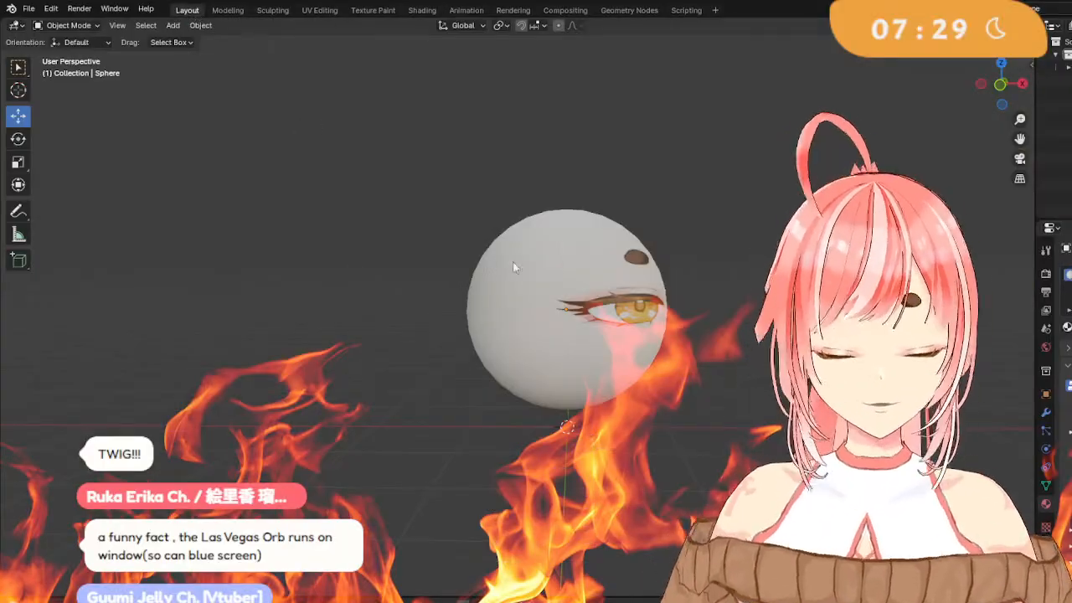
middle_drag(579, 275, 436, 265)
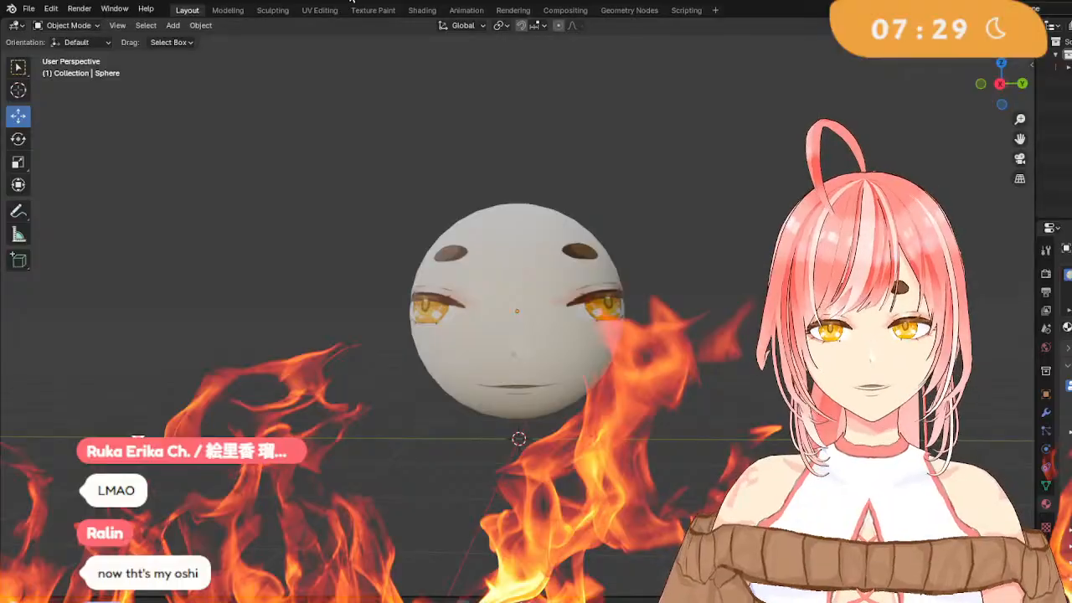
Open the sphere in the UV Editing workspace, widen the 3D viewport and bring the textured face into view beside its UV grid.
click(320, 10)
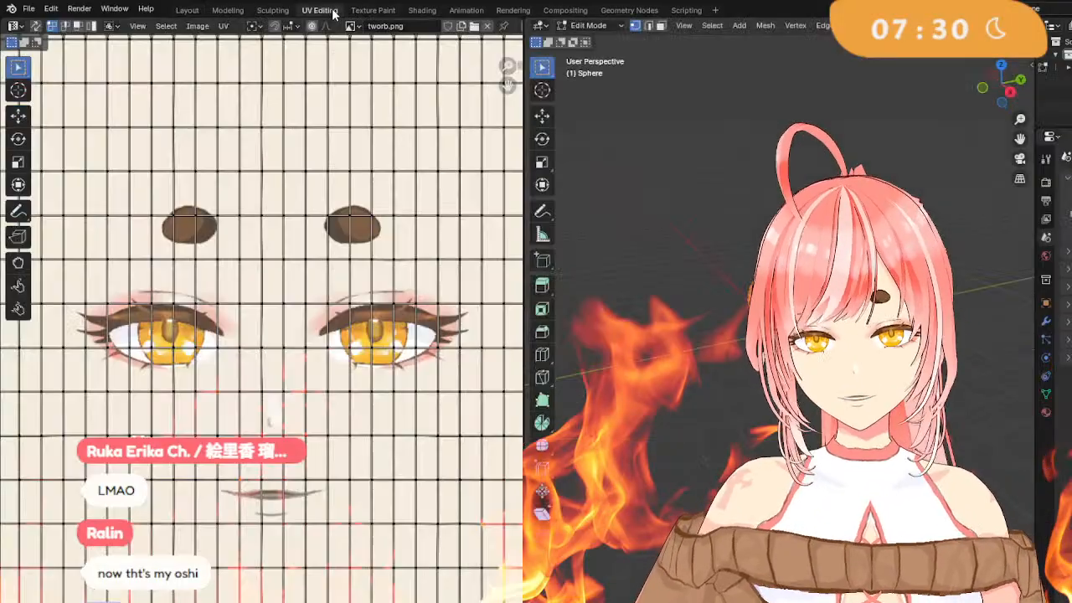
scroll(371, 115, down, 4)
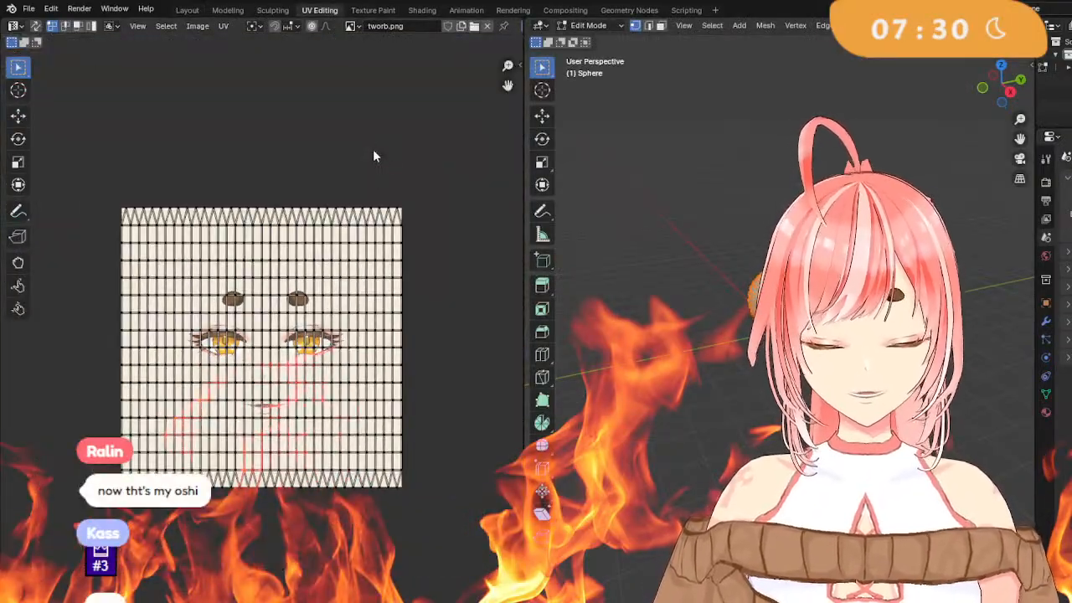
scroll(783, 318, up, 3)
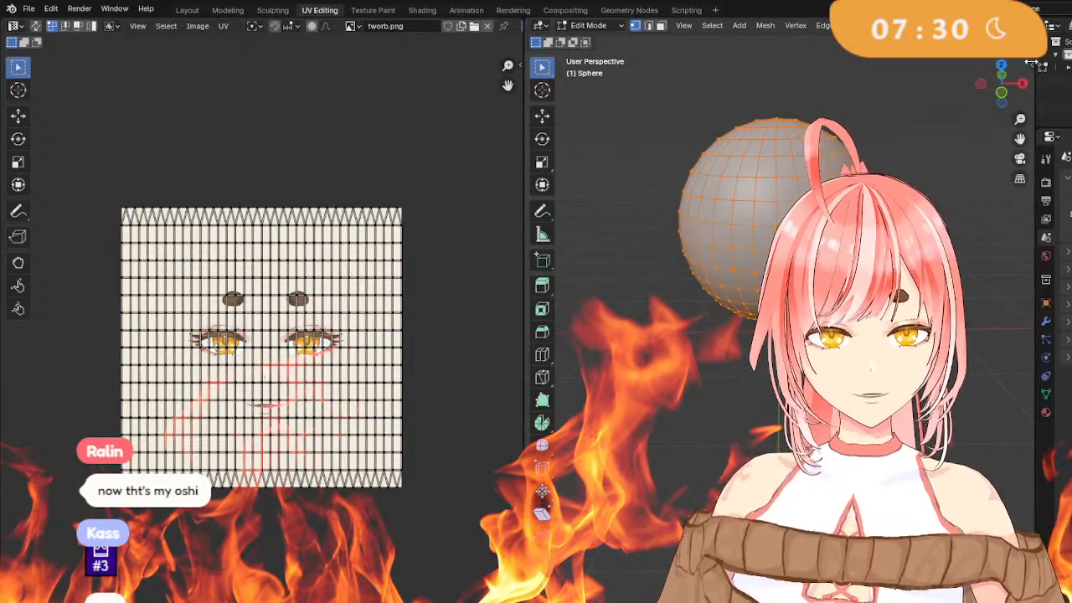
drag(1036, 301, 1071, 301)
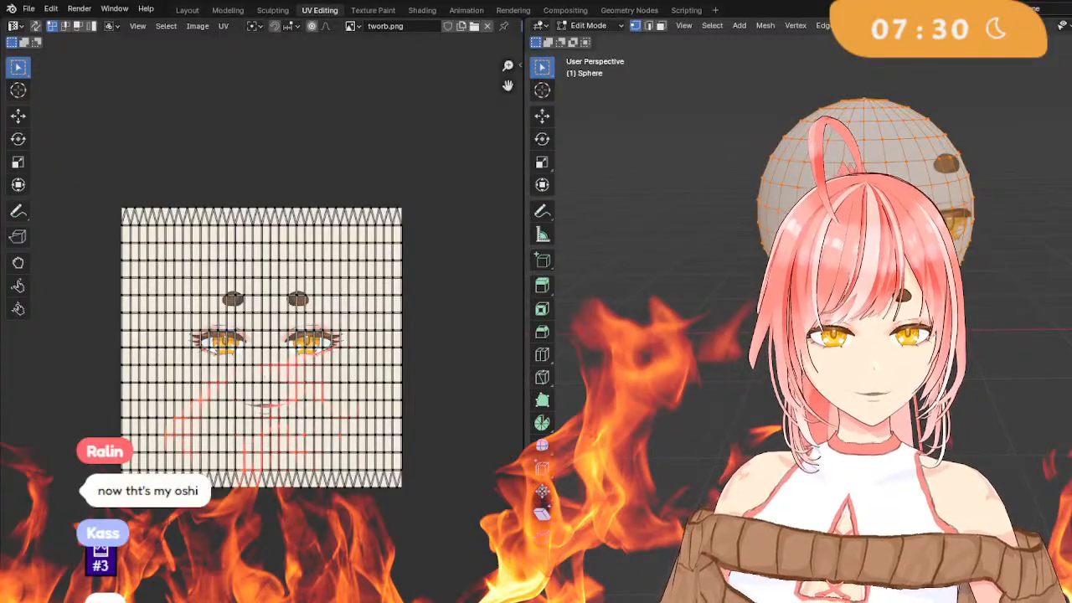
drag(1071, 302, 1064, 301)
middle_drag(804, 277, 678, 279)
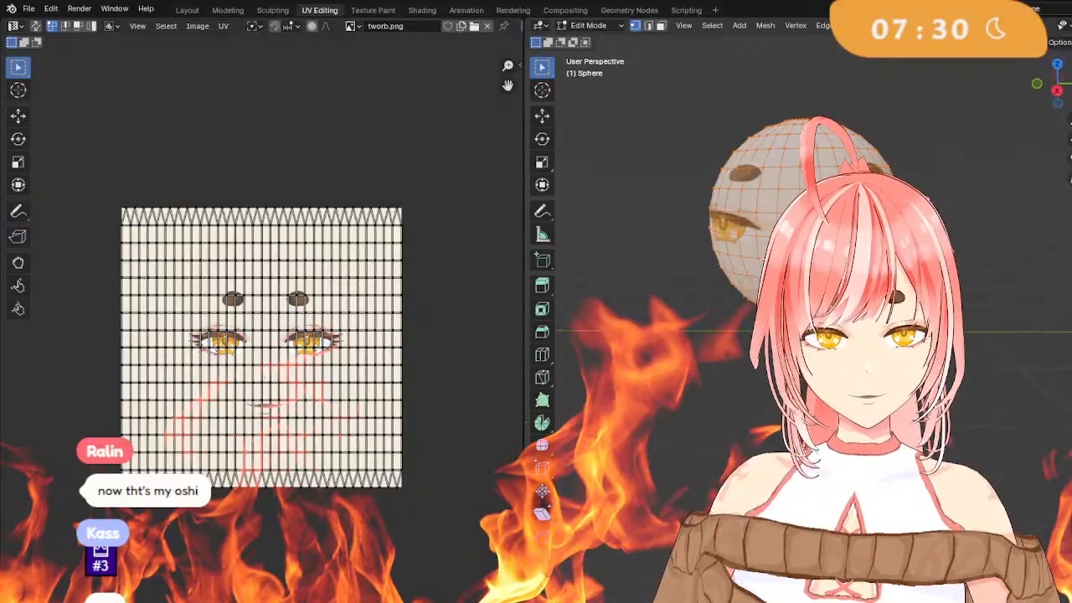
Select the sphere's entire UV grid and scale it up uniformly to about 1.5 times its size around the face texture.
middle_drag(769, 256, 756, 256)
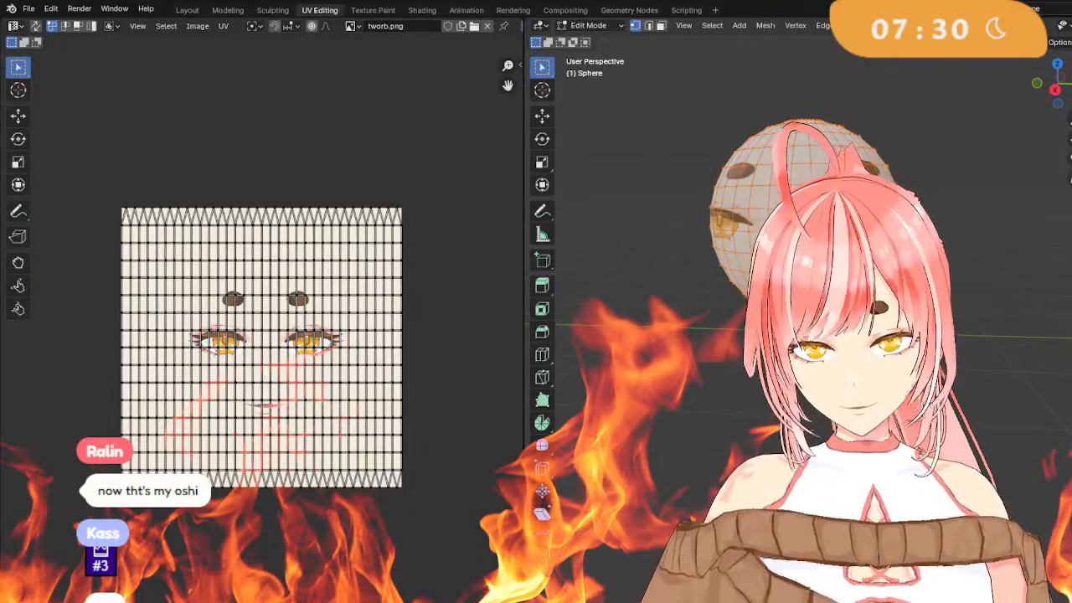
drag(71, 184, 524, 529)
key(s)
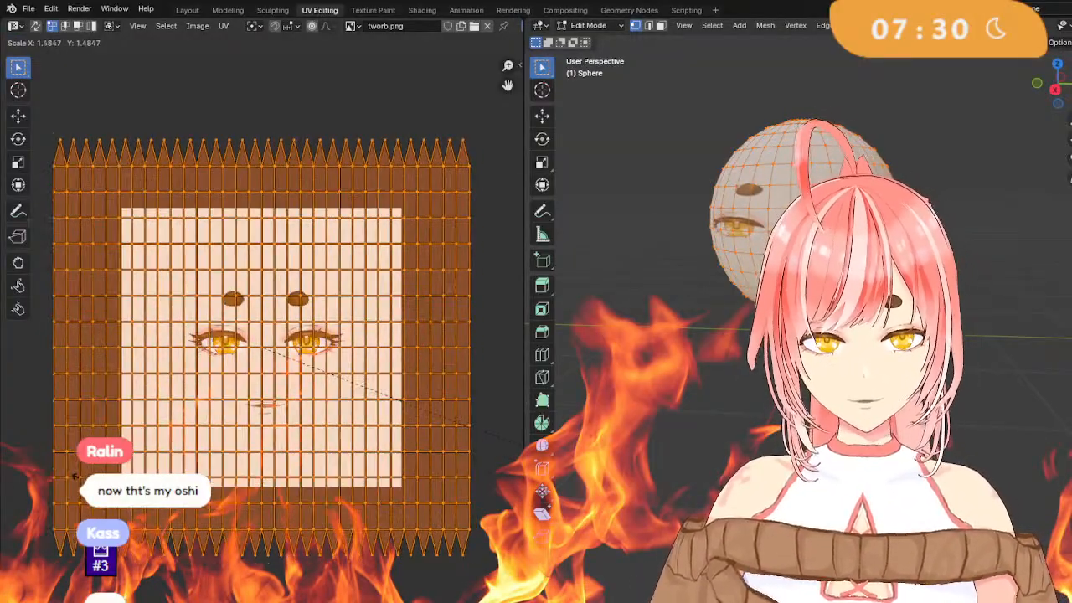
click(80, 481)
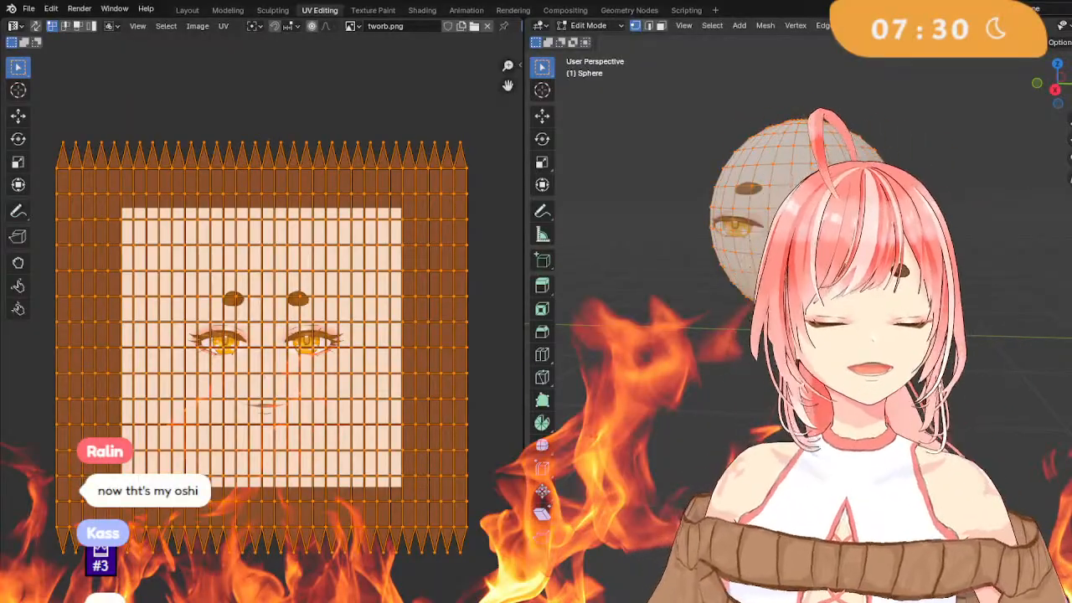
Stretch the sphere's UV grid further along X and squash it slightly along Y to correct the face's proportions.
middle_drag(748, 387, 775, 397)
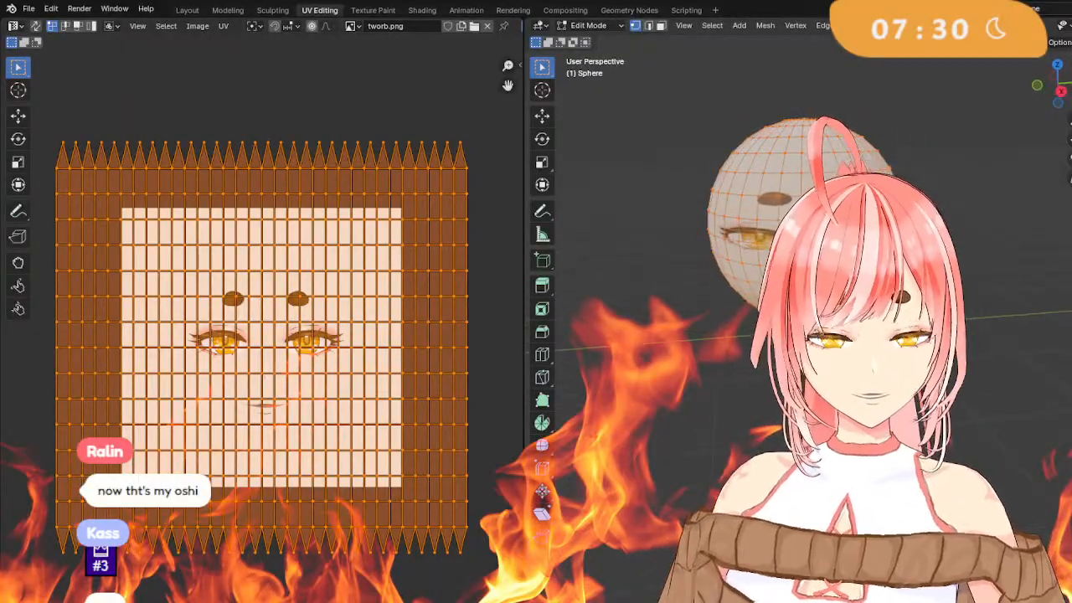
shift+middle_drag(811, 330, 676, 285)
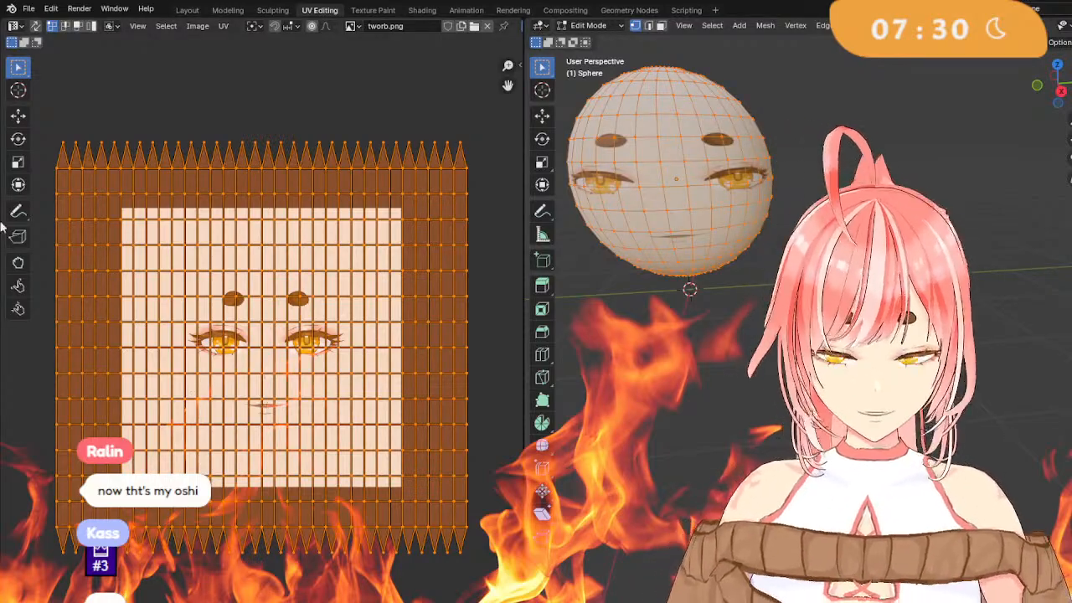
click(17, 163)
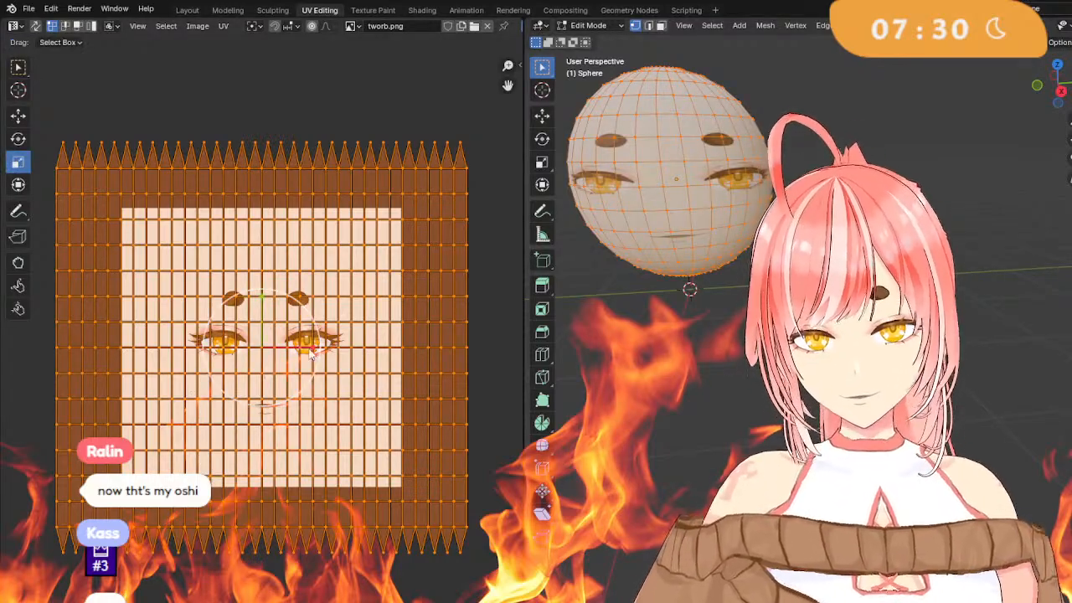
drag(310, 353, 329, 348)
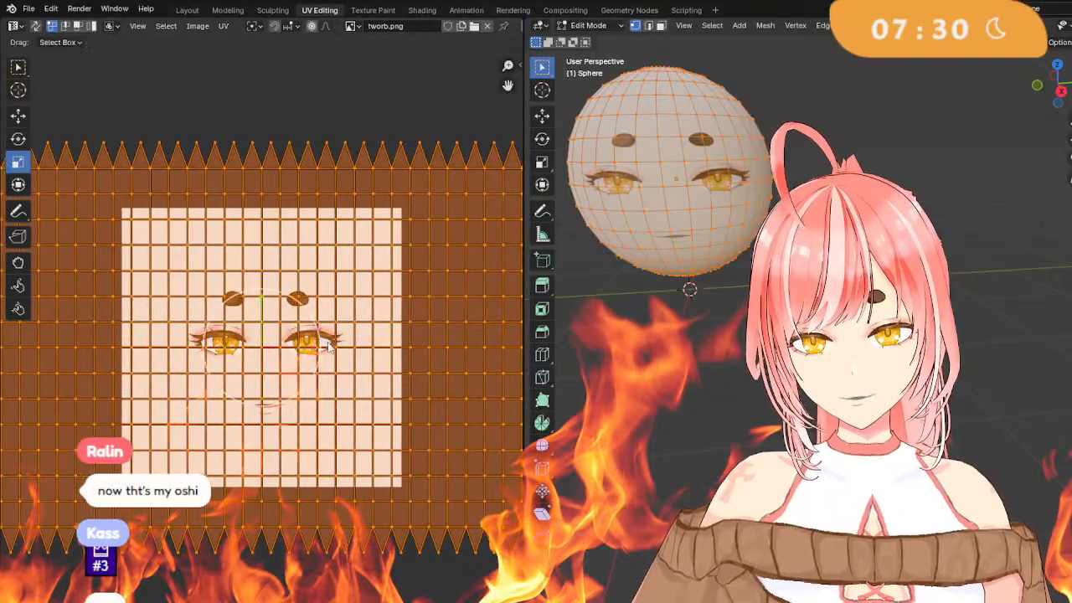
mouse_move(264, 297)
mouse_down()
mouse_move(270, 220)
mouse_move(263, 307)
mouse_up()
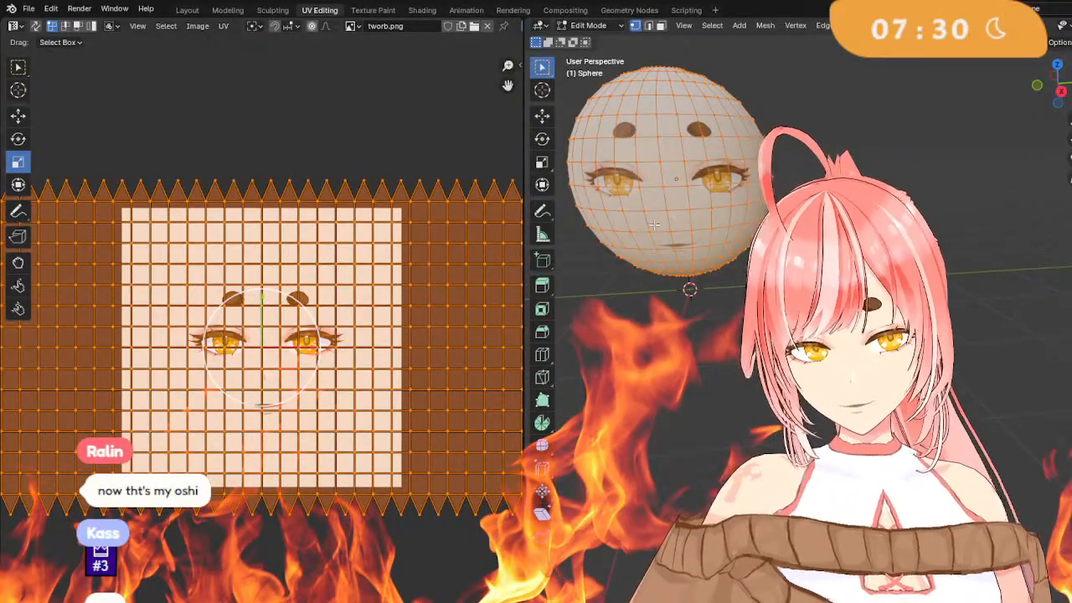
Return to the Layout workspace, turn the sphere to its blank side between the eyes and put it into Edit Mode.
middle_drag(654, 225, 964, 273)
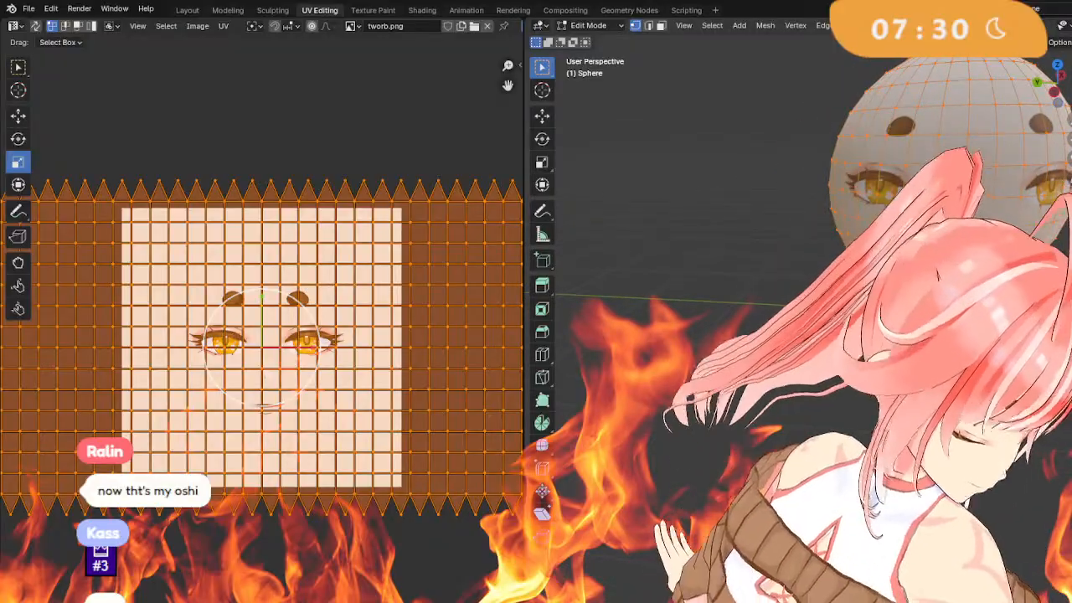
shift+middle_drag(1011, 316, 758, 360)
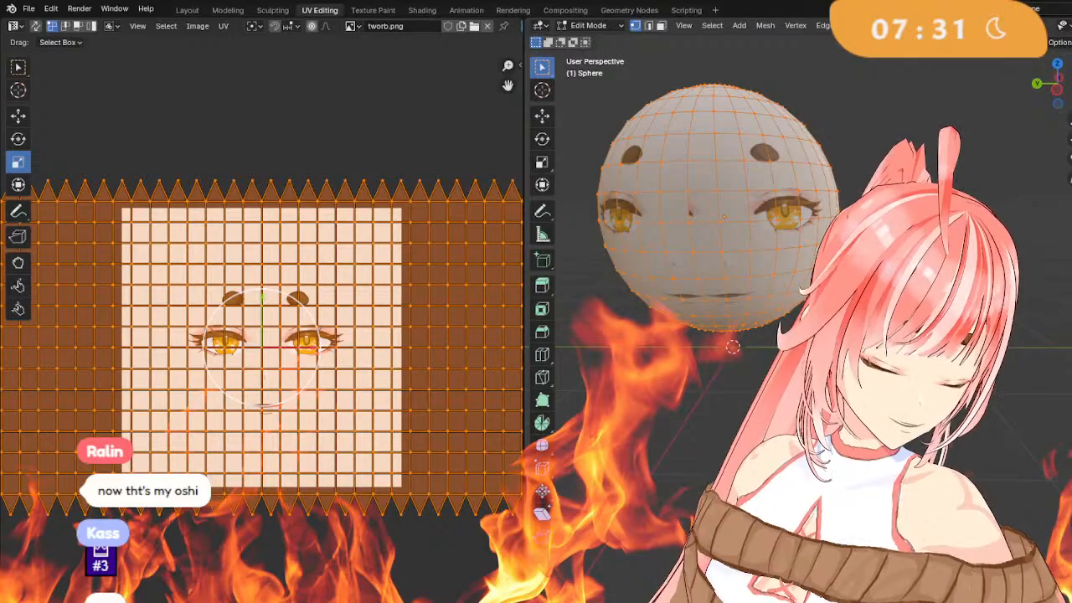
click(186, 11)
mouse_move(606, 284)
middle_down()
mouse_move(702, 306)
mouse_move(658, 313)
mouse_move(625, 293)
middle_up()
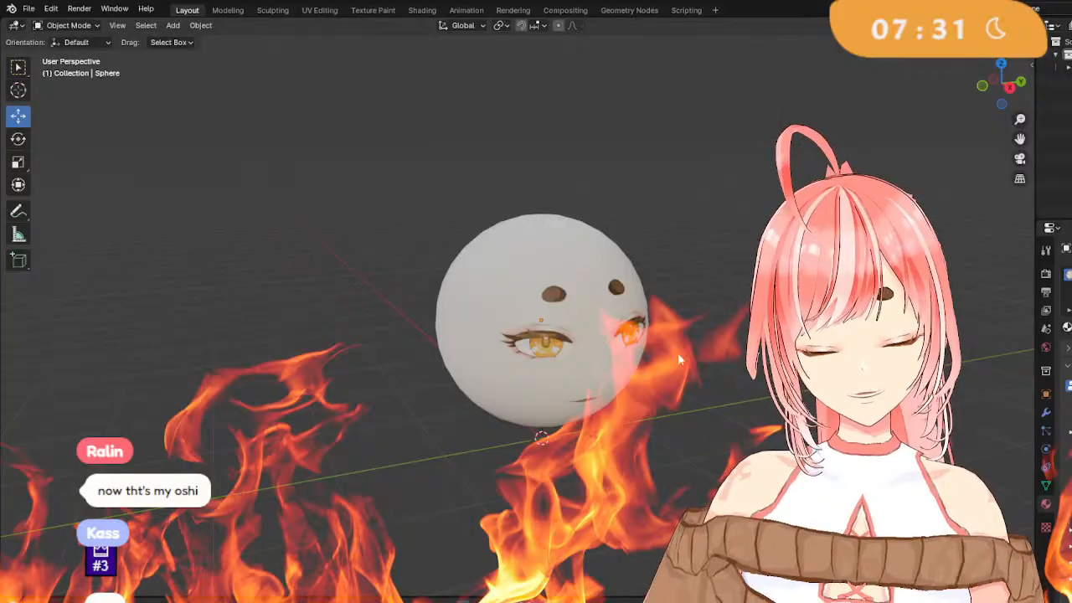
middle_drag(678, 352, 469, 268)
click(63, 25)
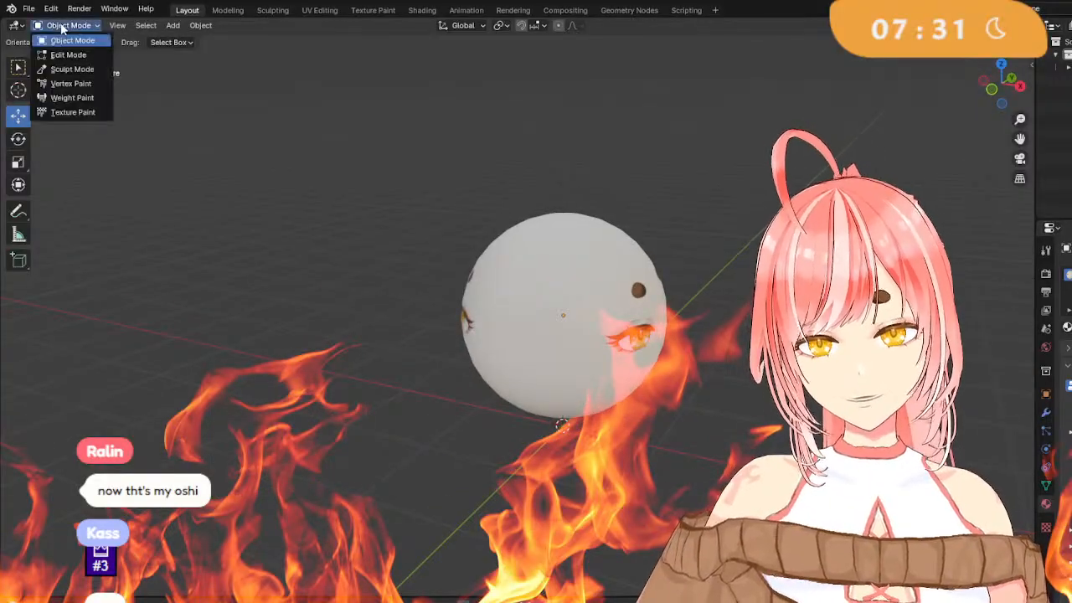
click(68, 55)
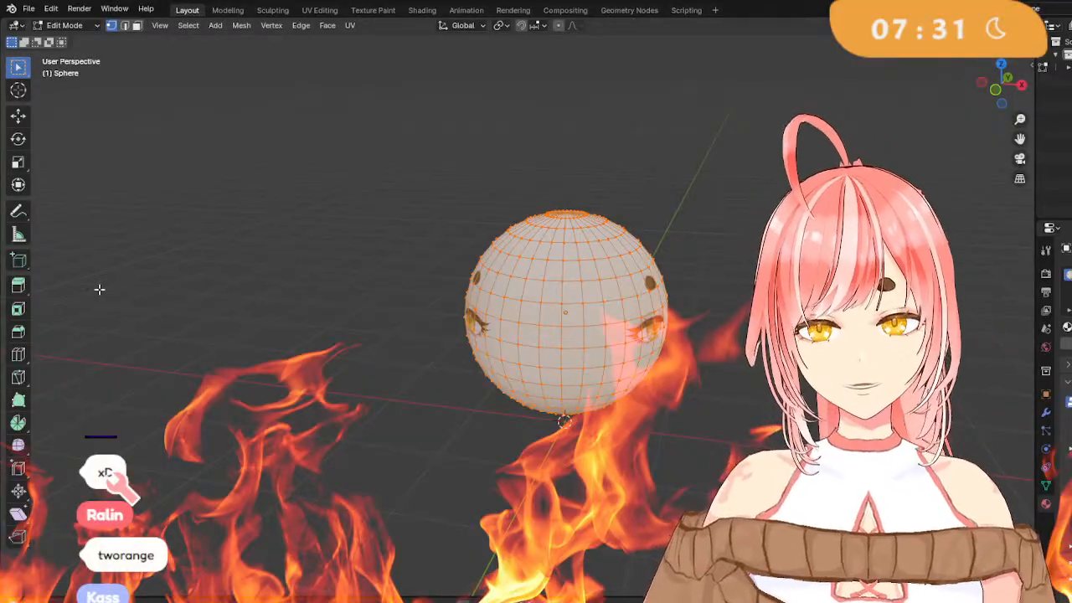
Switch to edge selection and select the upper edges of one vertical line on the sphere's blank side, starting from the top pole.
click(19, 354)
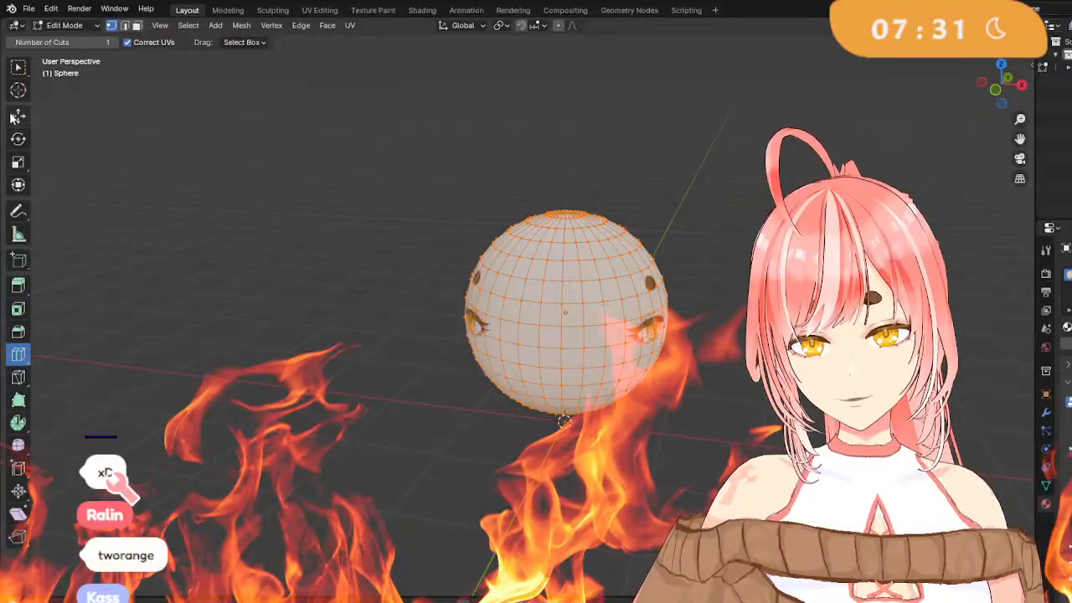
click(15, 116)
click(125, 26)
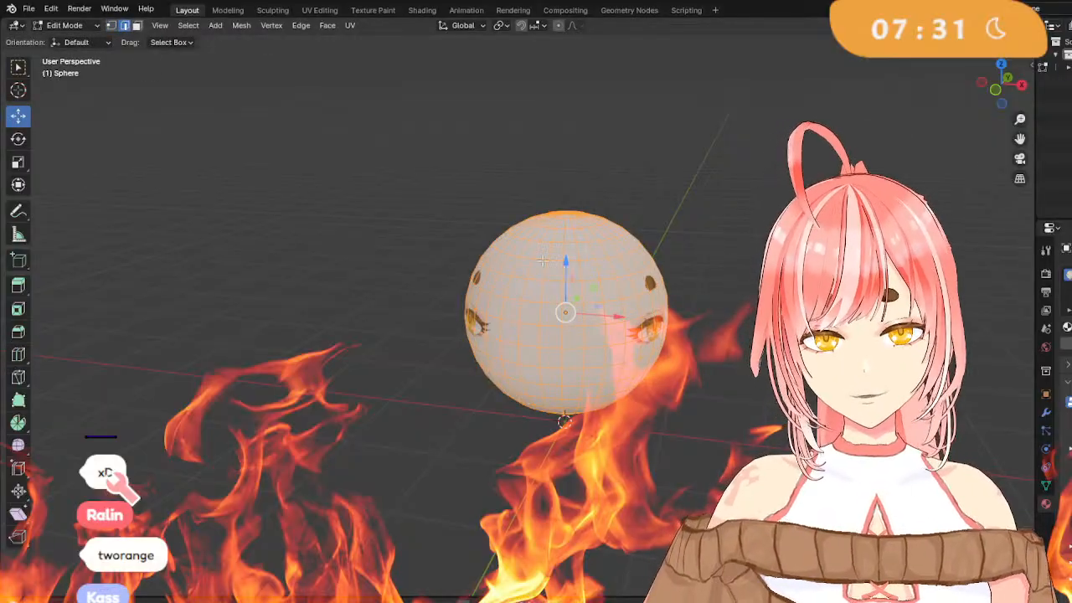
click(541, 260)
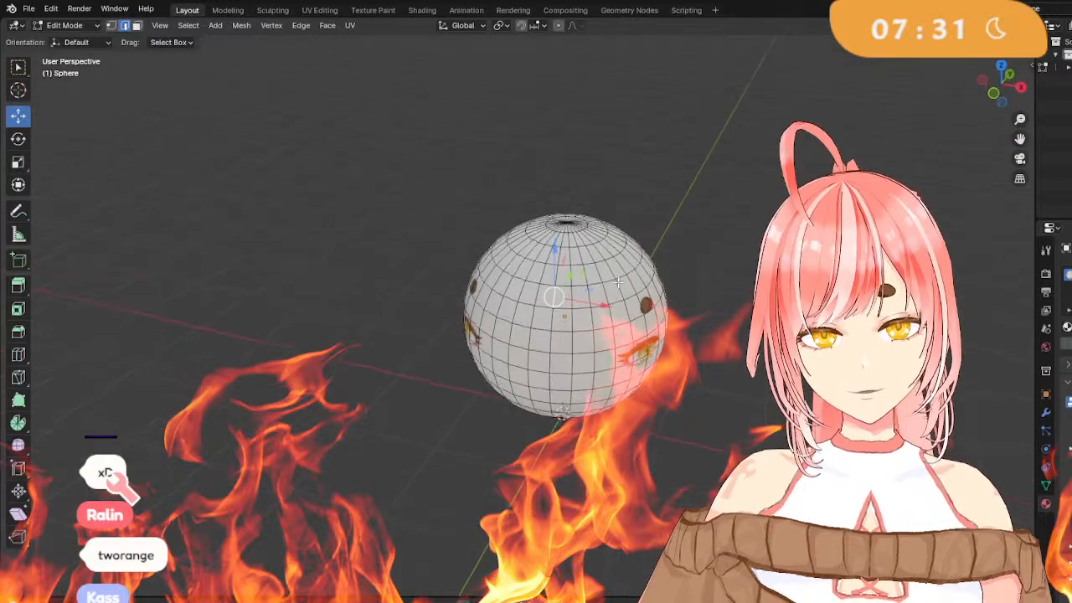
scroll(609, 261, up, 4)
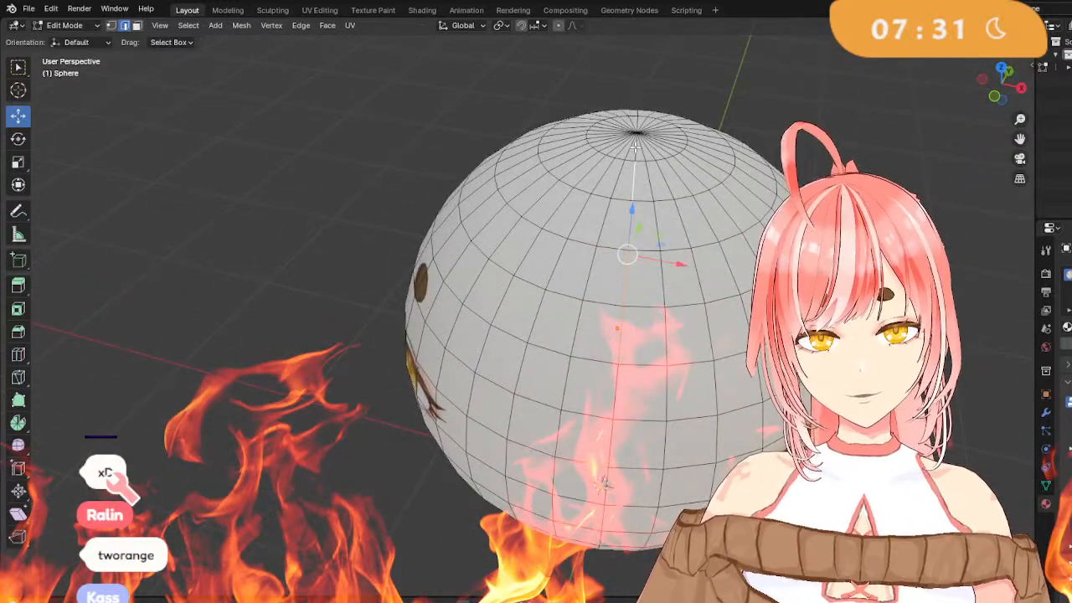
middle_drag(670, 342, 677, 278)
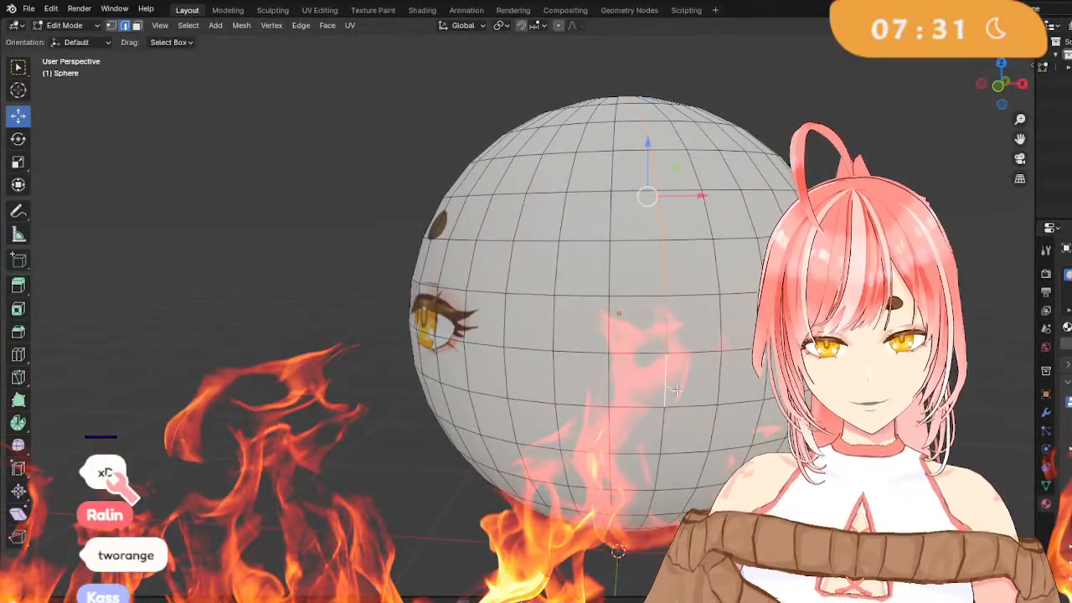
middle_drag(676, 390, 667, 346)
Extend the edge selection down the same vertical line over the lower half of the sphere's blank side.
click(622, 255)
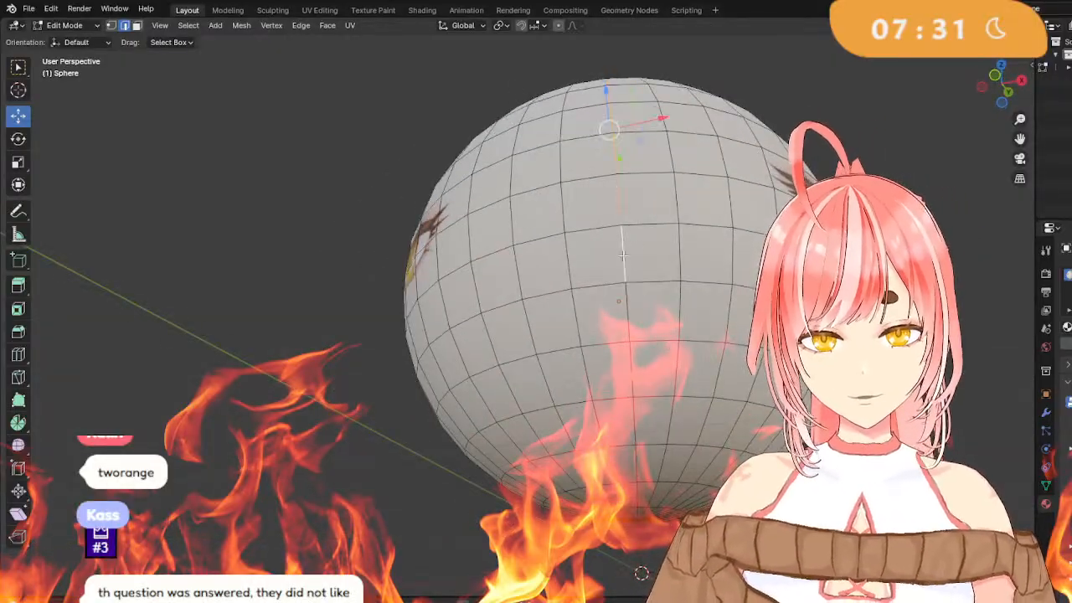
click(620, 315)
click(628, 369)
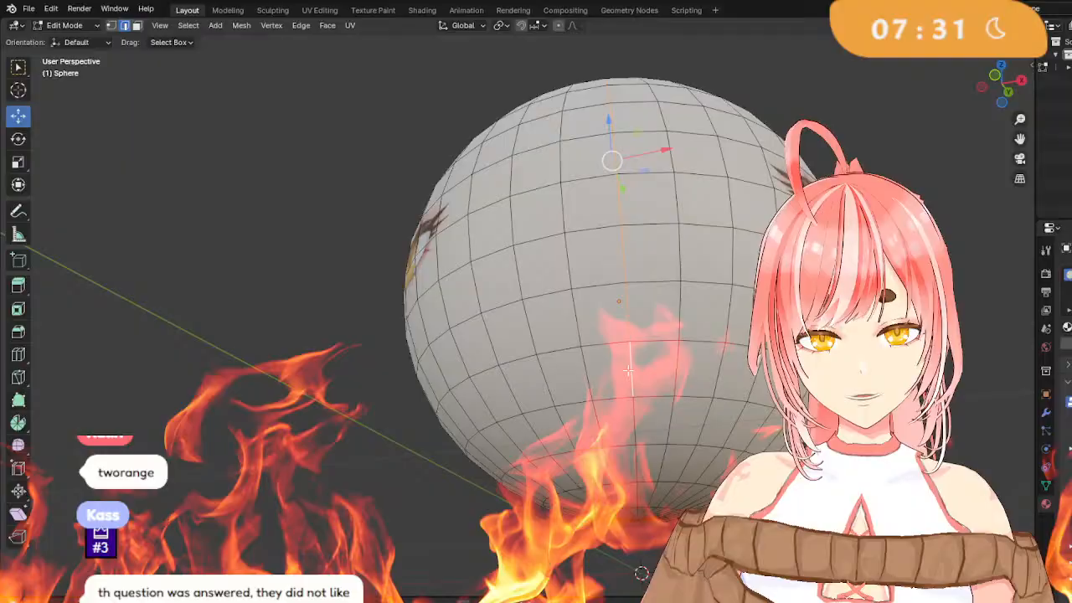
shift+click(633, 418)
shift+click(639, 465)
middle_drag(692, 462, 691, 378)
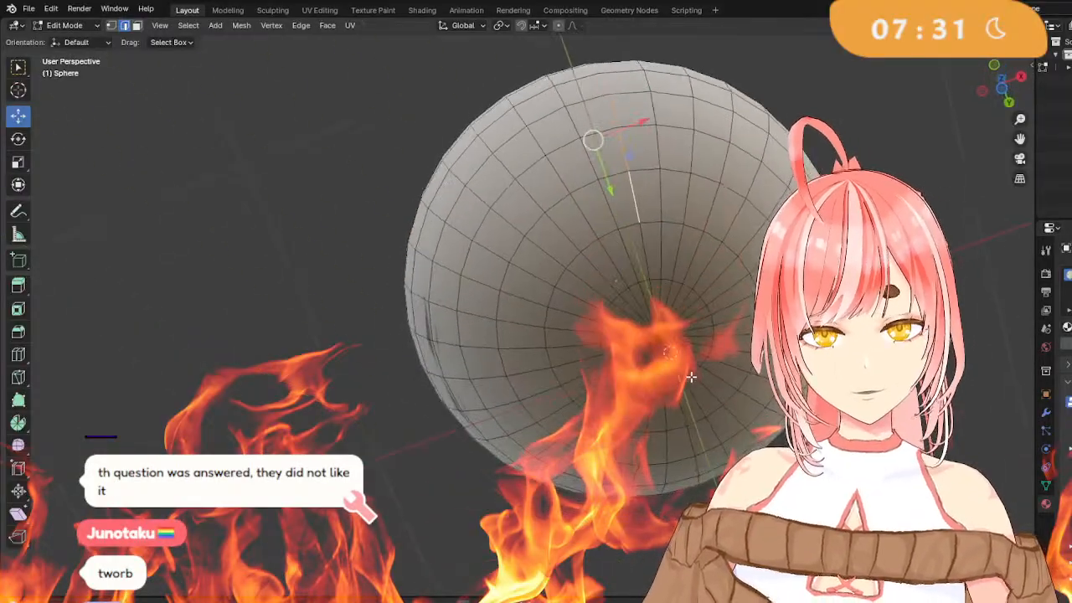
Continue the edge selection through the sphere's bottom pole and onto the line directly opposite.
shift+click(643, 244)
shift+click(663, 323)
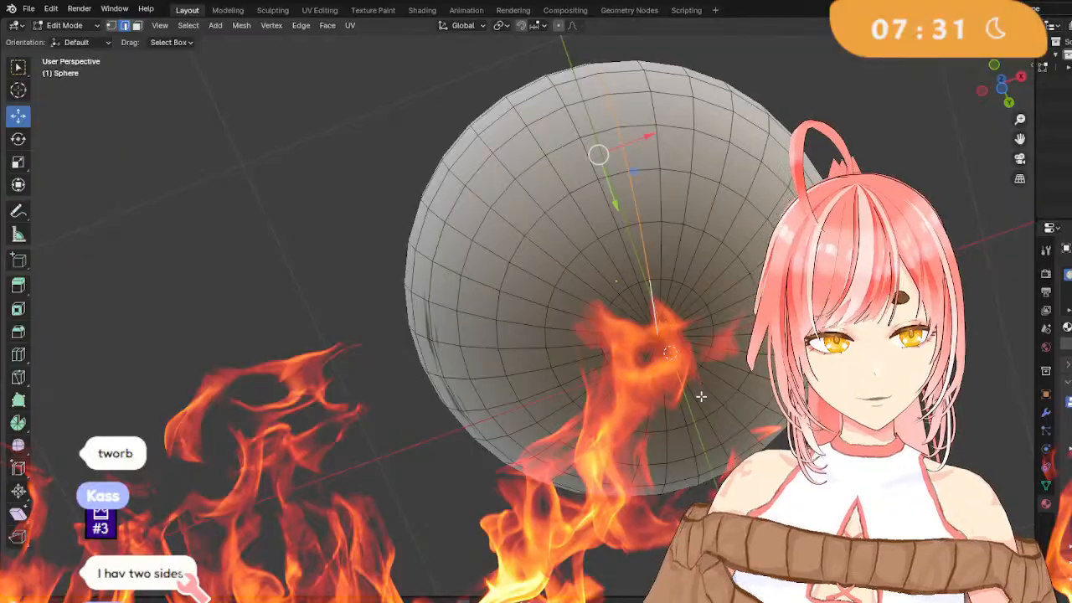
middle_drag(700, 396, 694, 377)
shift+click(661, 297)
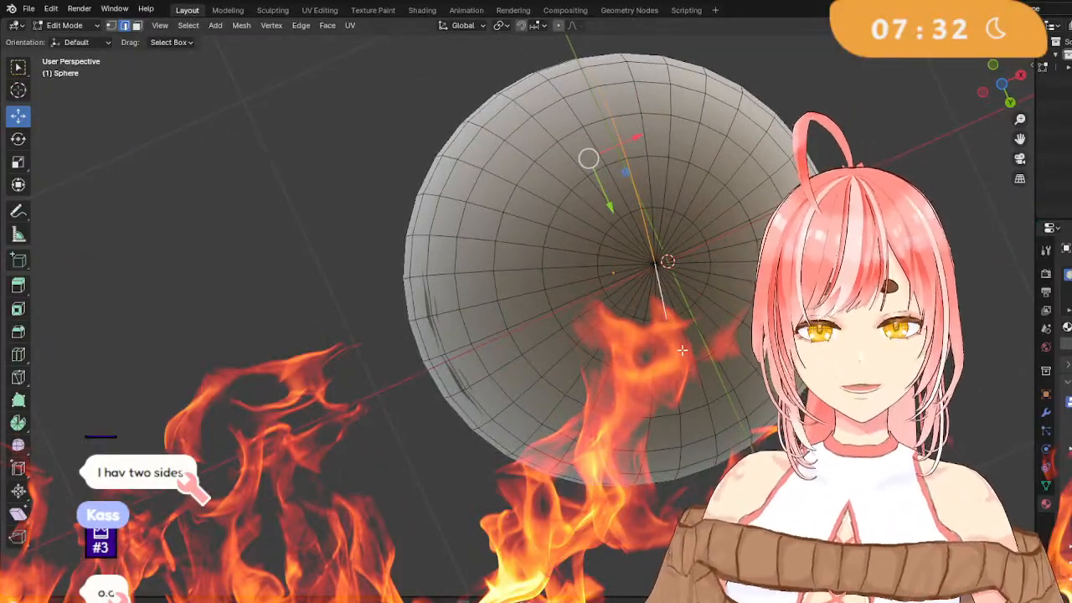
shift+click(670, 345)
shift+click(677, 390)
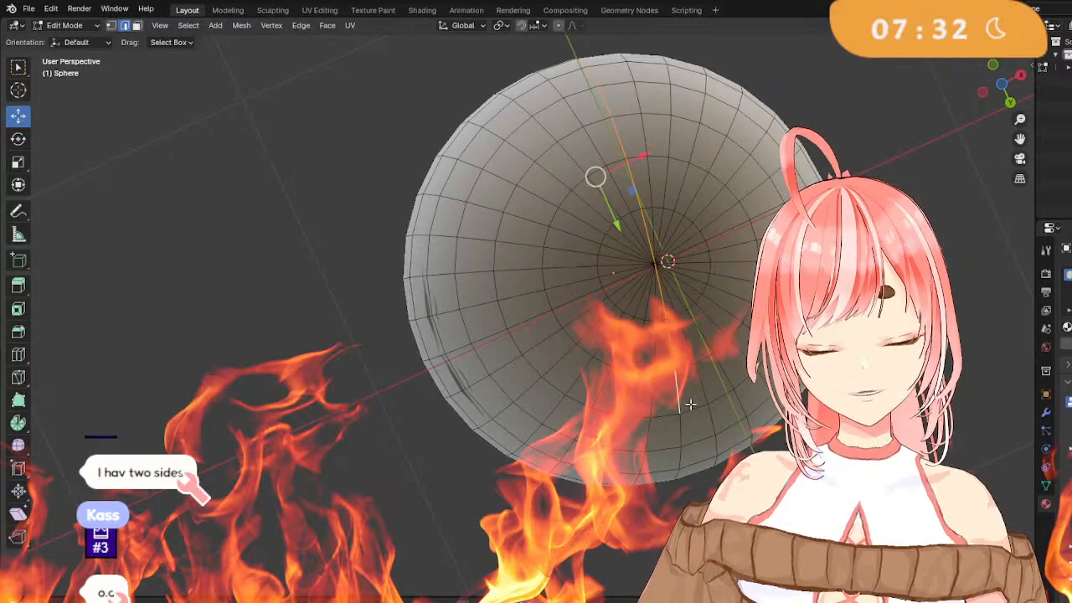
Extend the edge selection up the sphere's opposite side, past the equator and toward the top.
middle_drag(677, 394, 683, 349)
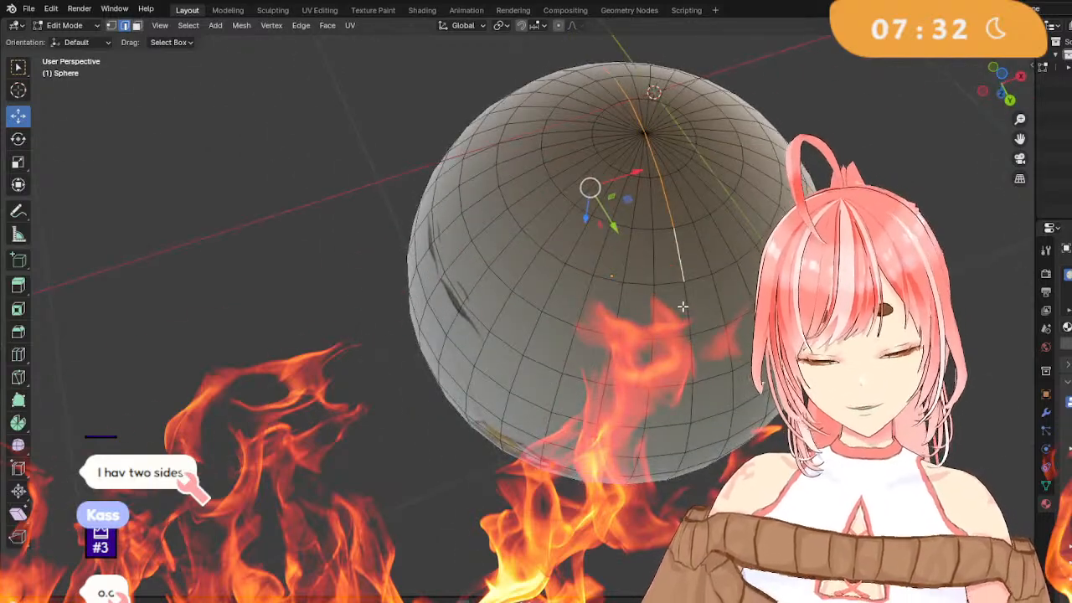
shift+click(688, 318)
shift+click(689, 359)
shift+click(695, 398)
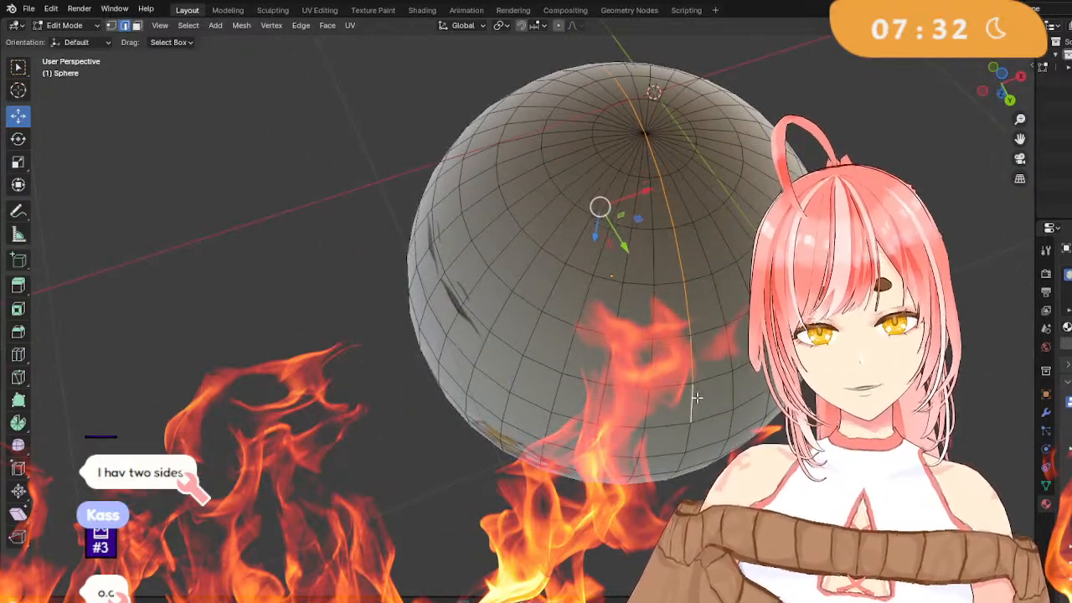
middle_drag(698, 418, 694, 332)
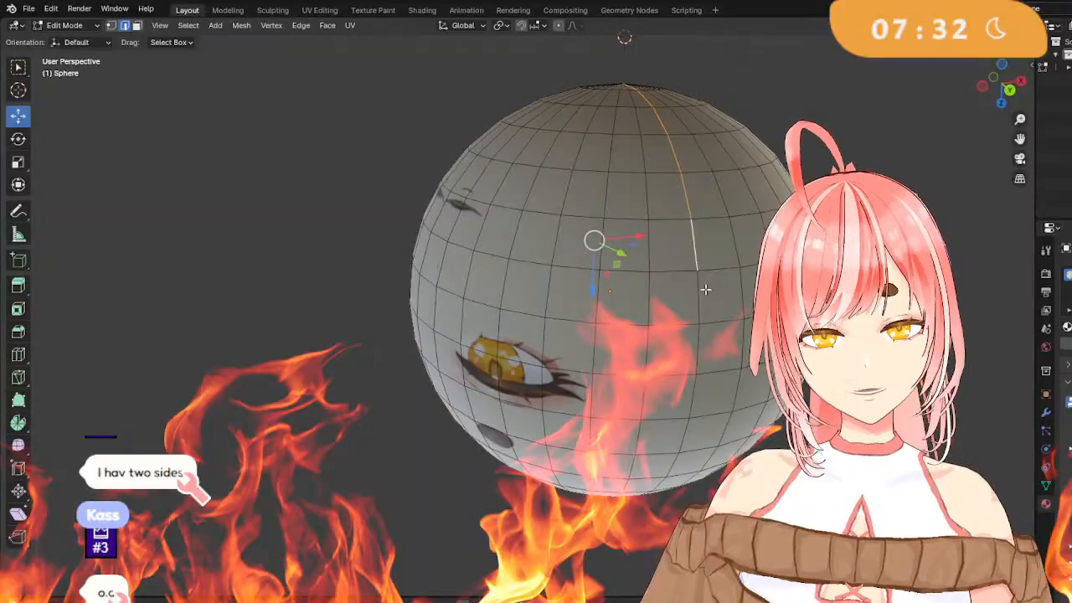
shift+click(700, 305)
shift+click(696, 352)
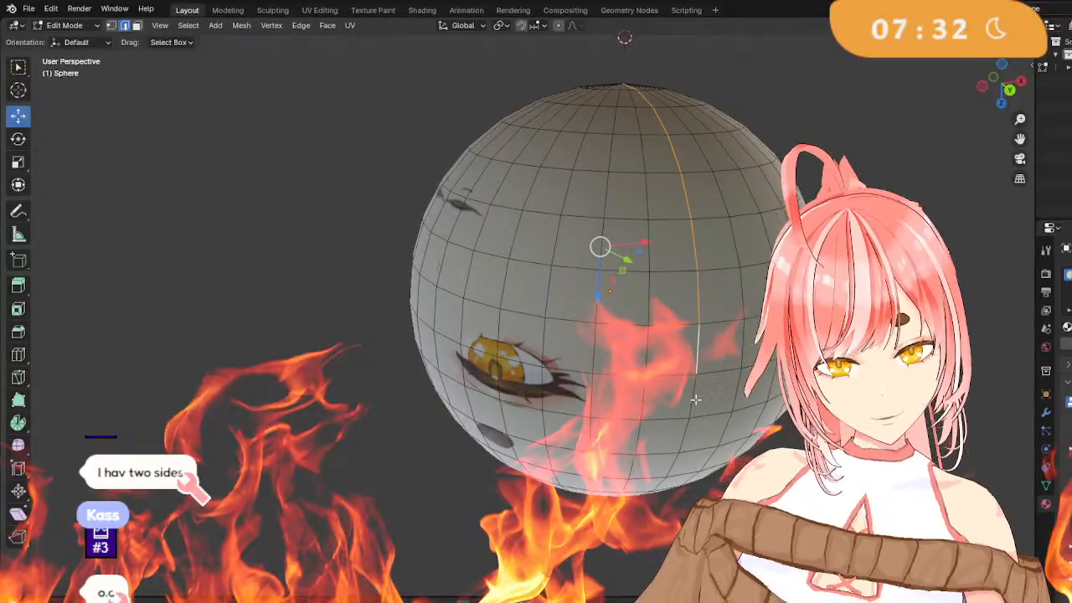
shift+click(692, 419)
shift+click(681, 438)
Add the remaining edges up to the top pole to close the vertical edge loop around the sphere.
middle_drag(684, 446, 699, 243)
shift+click(693, 251)
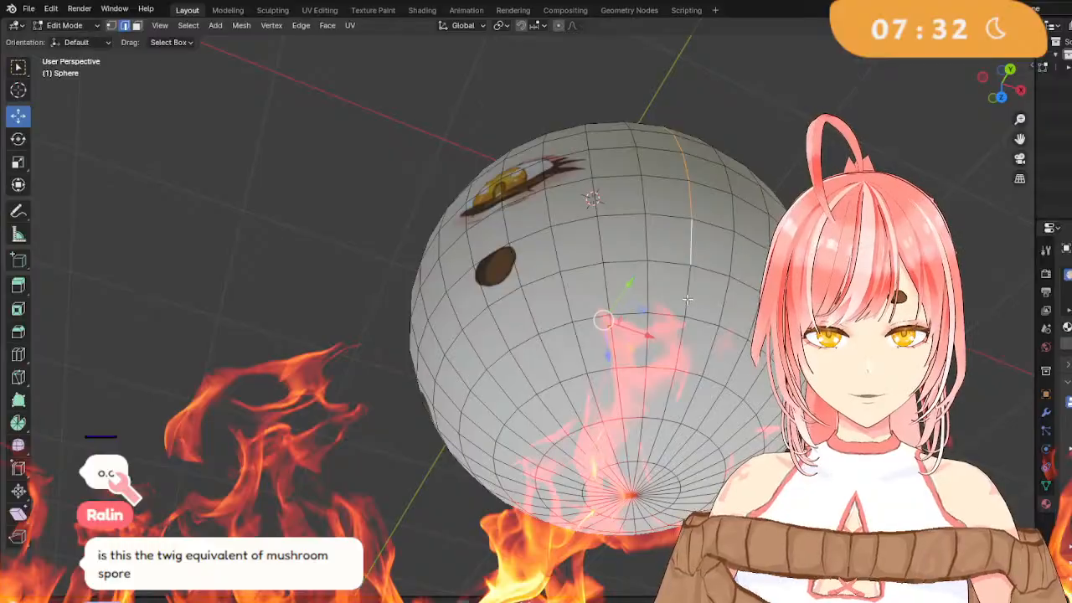
shift+click(687, 299)
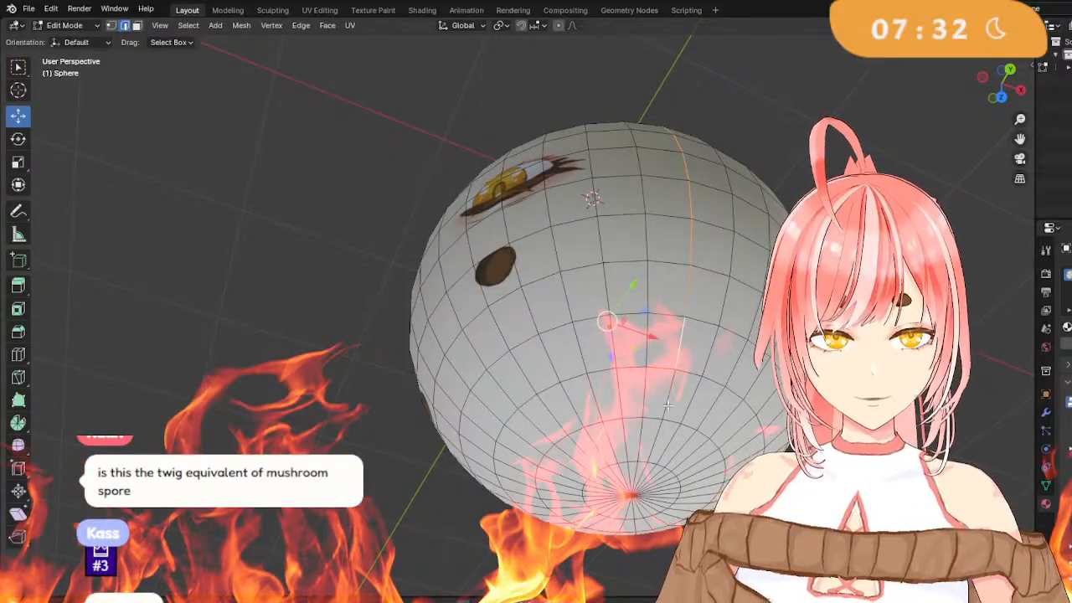
shift+click(669, 406)
middle_drag(708, 411, 700, 321)
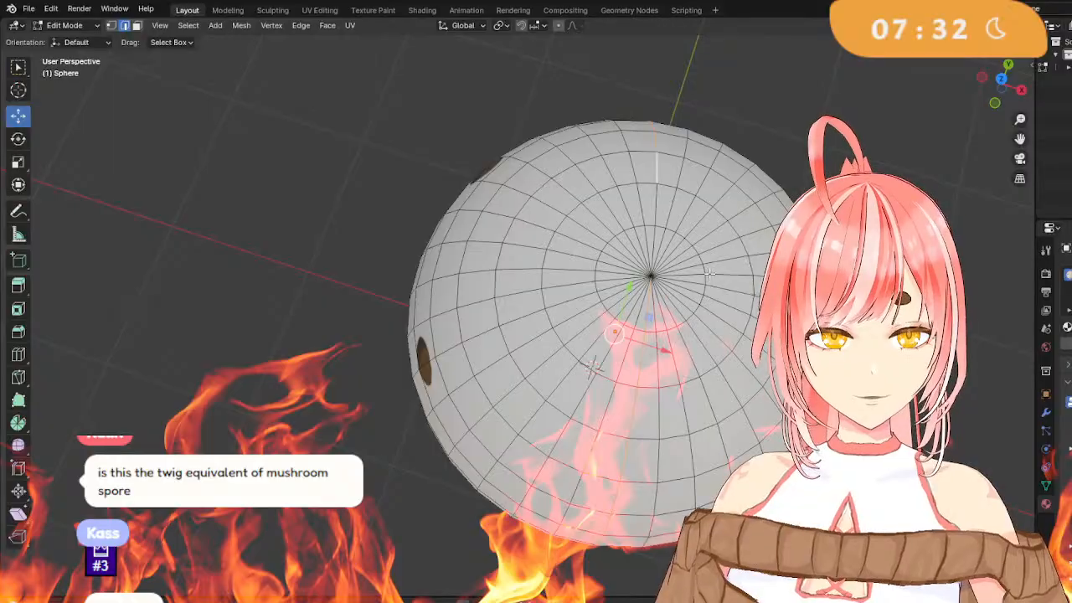
shift+click(658, 206)
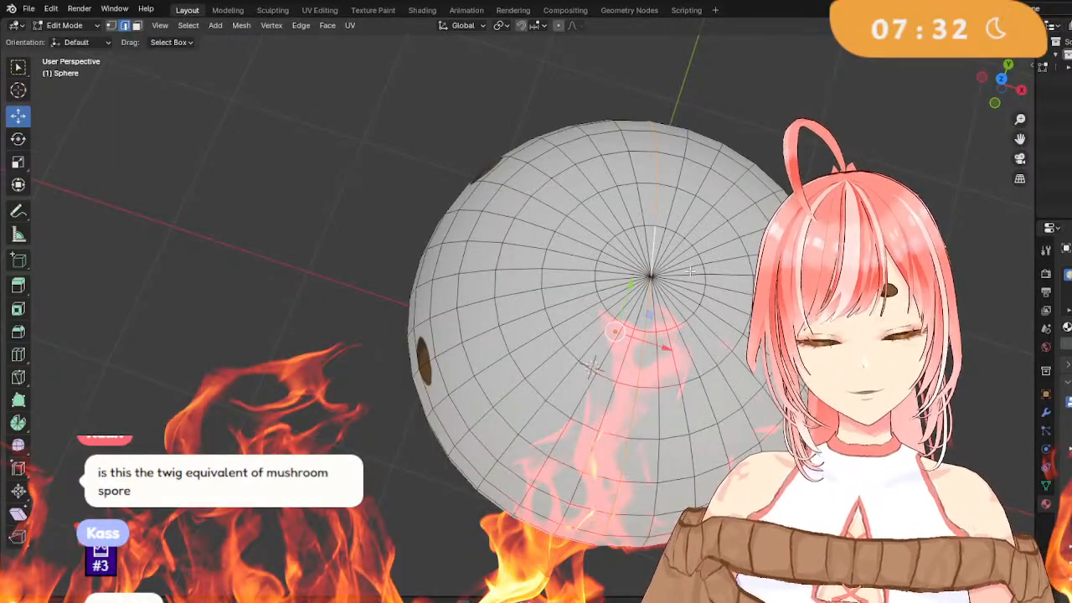
Mark the selected vertical edge loop as a seam and return the sphere to Object Mode.
key(ctrl+e)
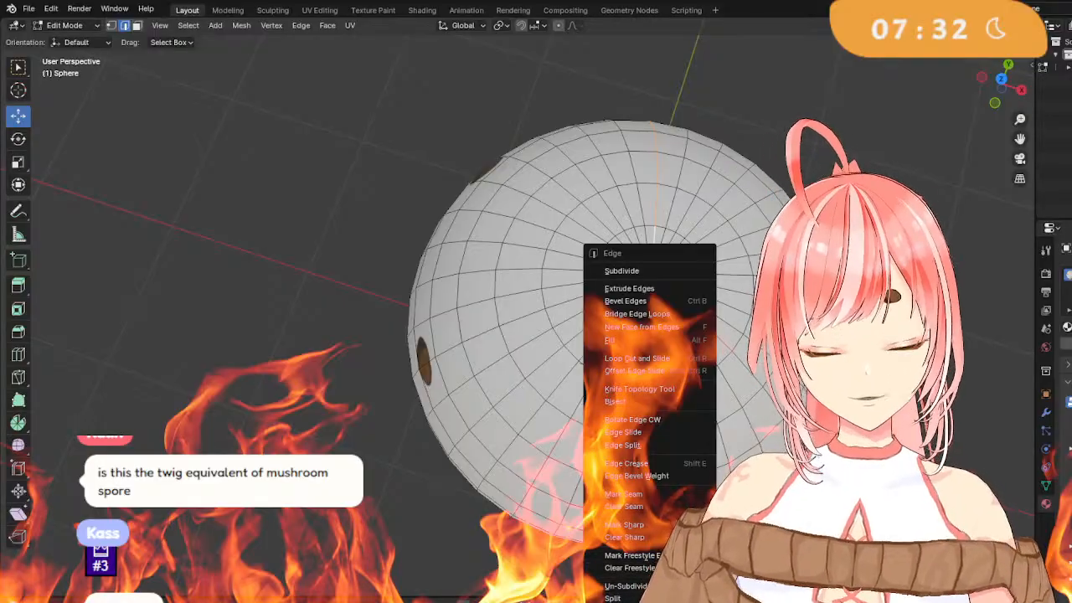
click(624, 494)
middle_drag(624, 494, 618, 364)
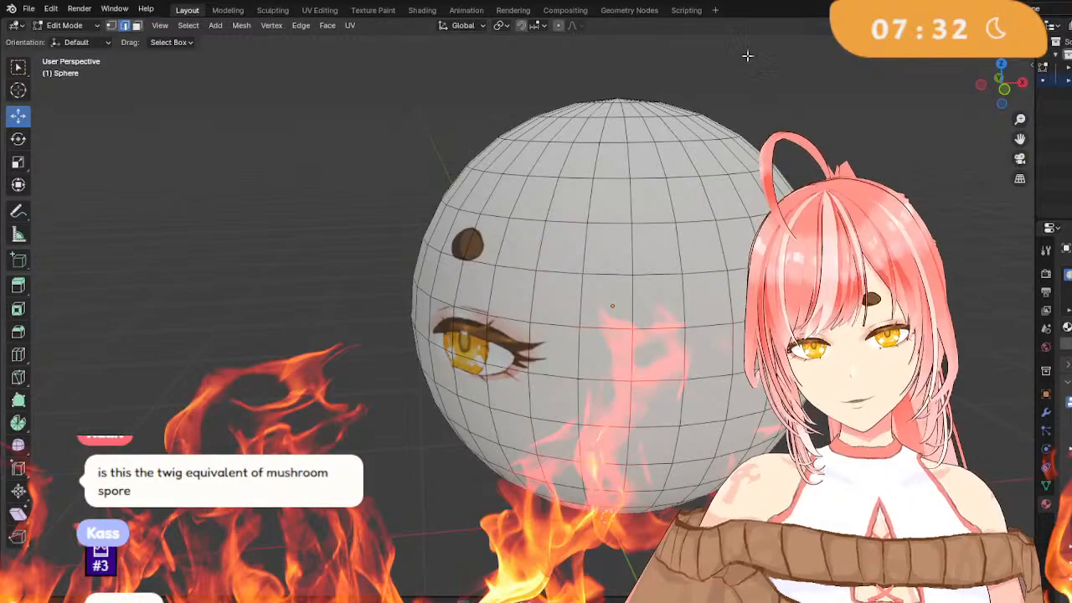
click(71, 25)
click(75, 38)
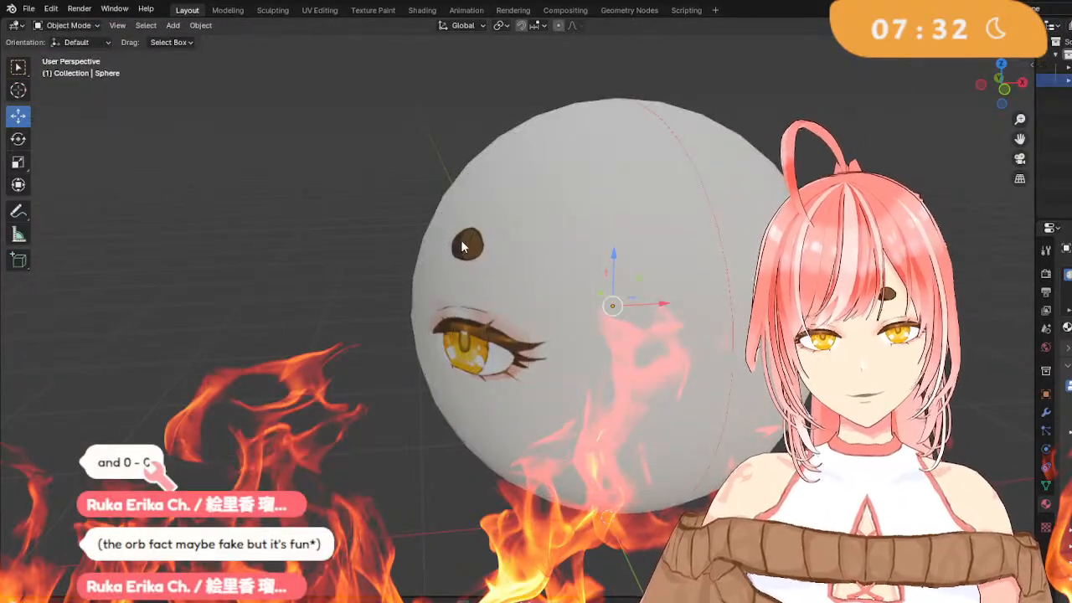
Examine the sphere from the front and both sides, comparing Sphere with Sphere.001 to check the face texture and seam.
middle_drag(353, 272, 502, 506)
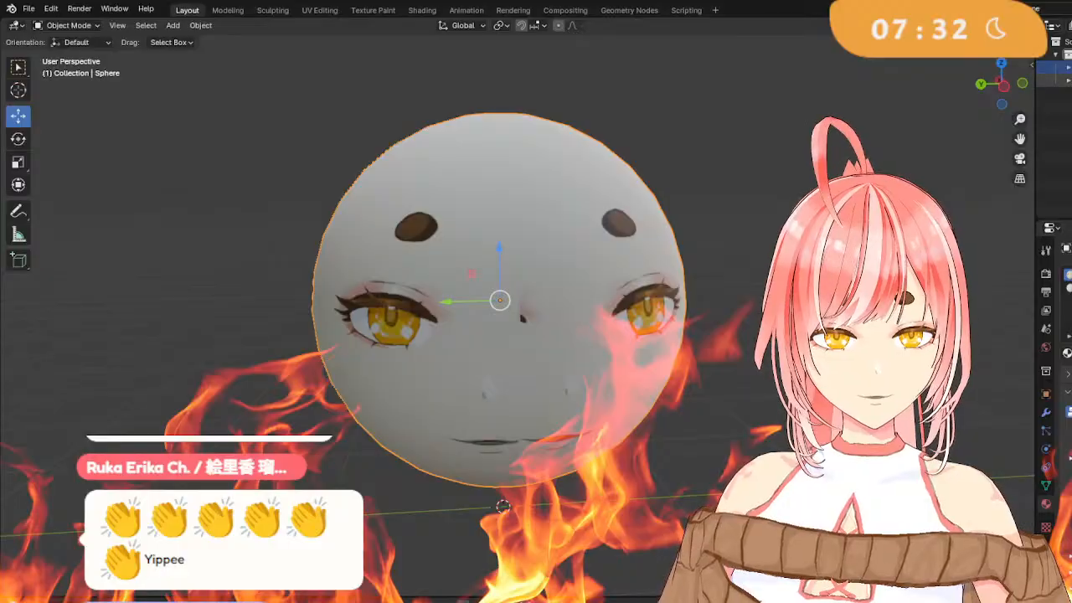
click(1062, 81)
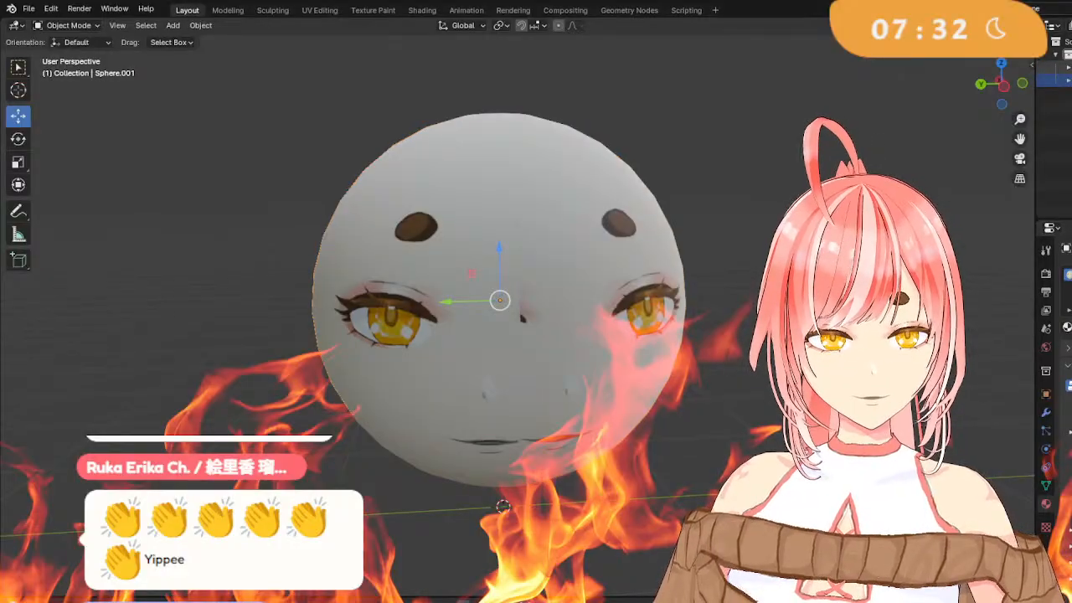
click(1062, 67)
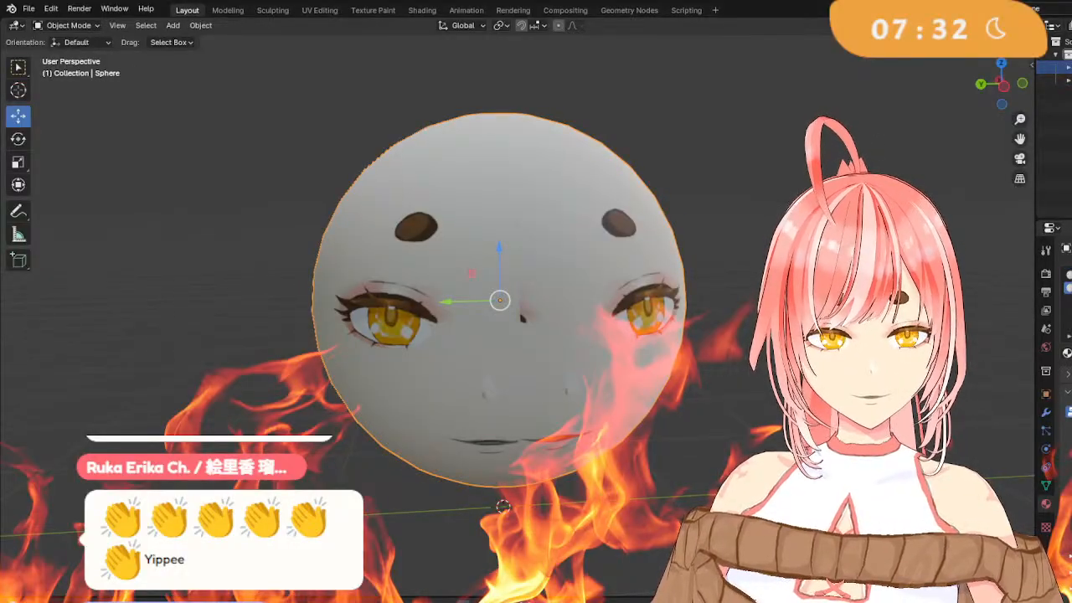
middle_drag(506, 308, 672, 315)
click(712, 310)
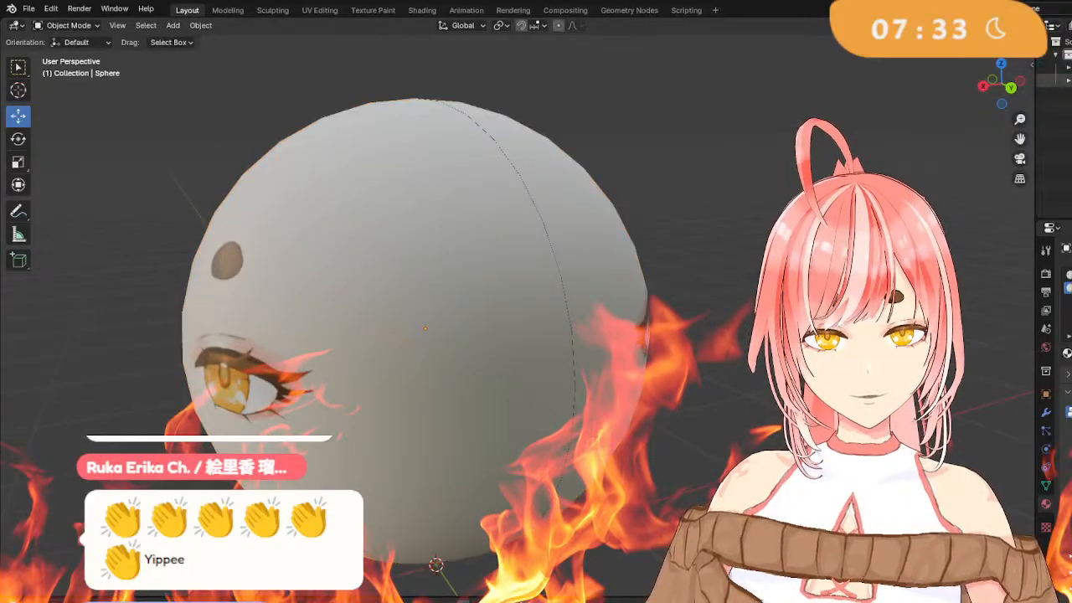
click(1062, 80)
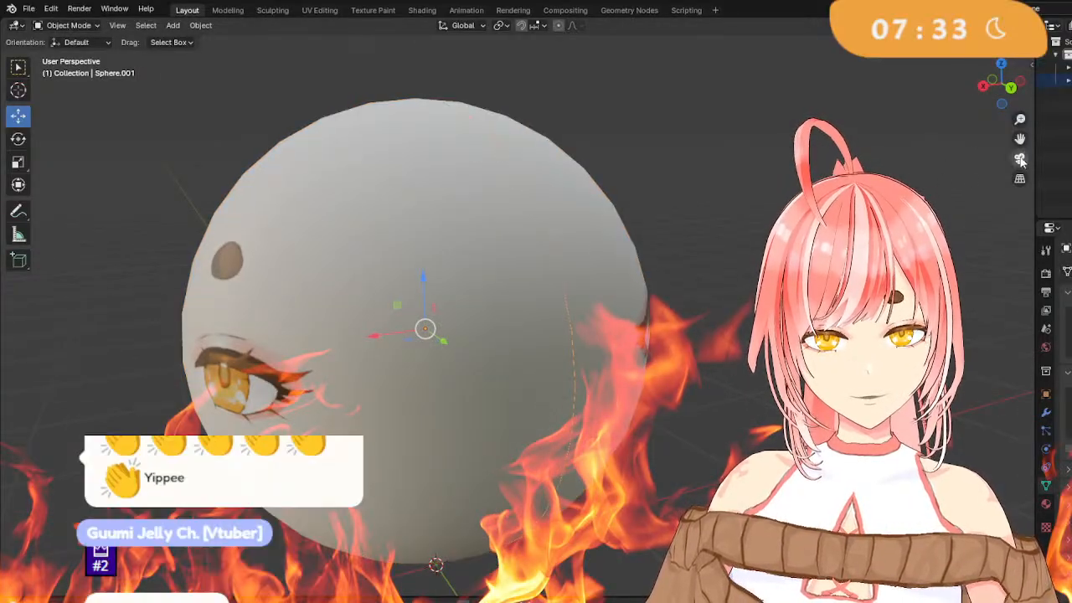
click(1062, 67)
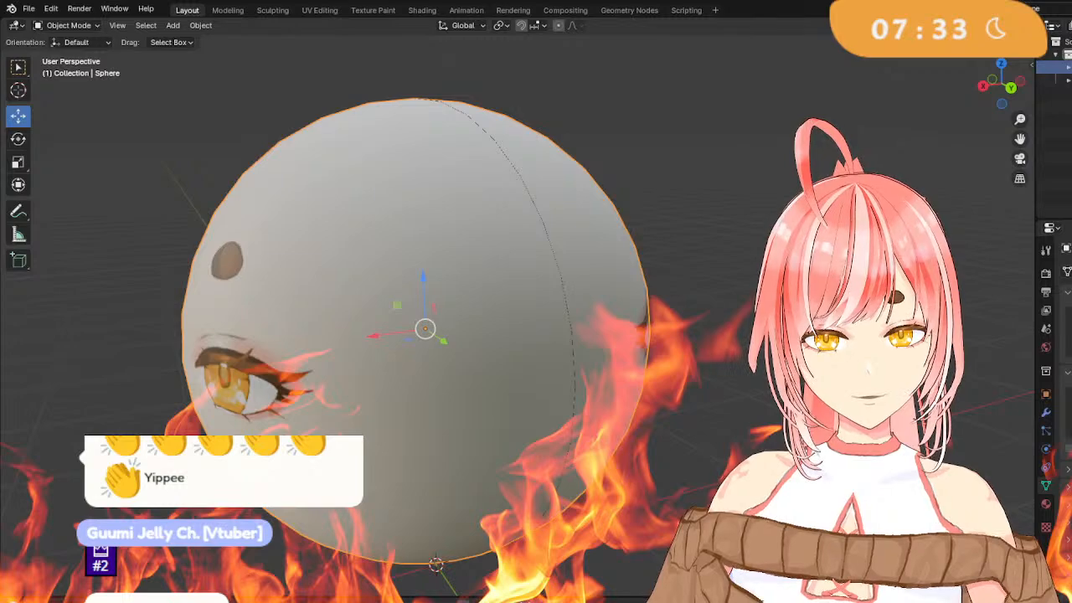
mouse_move(712, 310)
middle_down()
mouse_move(750, 311)
mouse_move(726, 311)
middle_up()
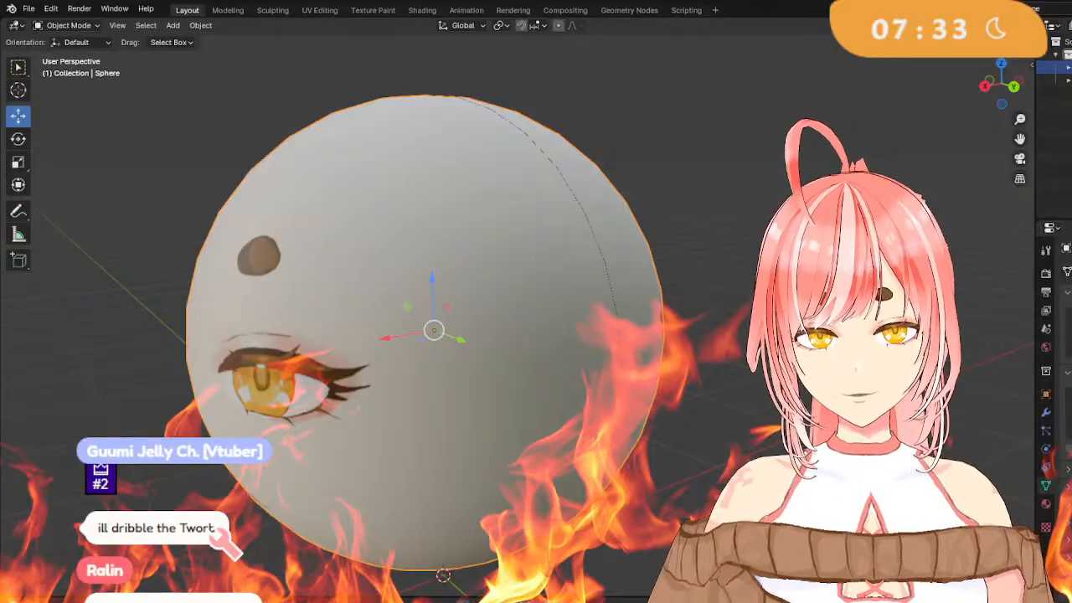
middle_drag(822, 305, 698, 324)
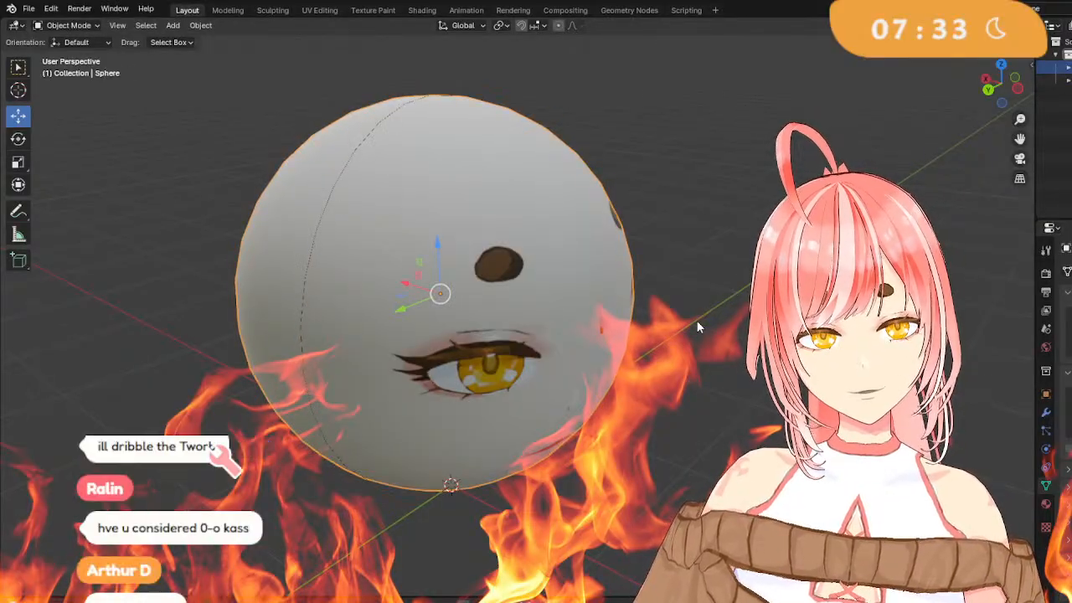
Enter Edit Mode on Sphere, switch to face selection and box-select the faces across the front of the sphere.
key(Tab)
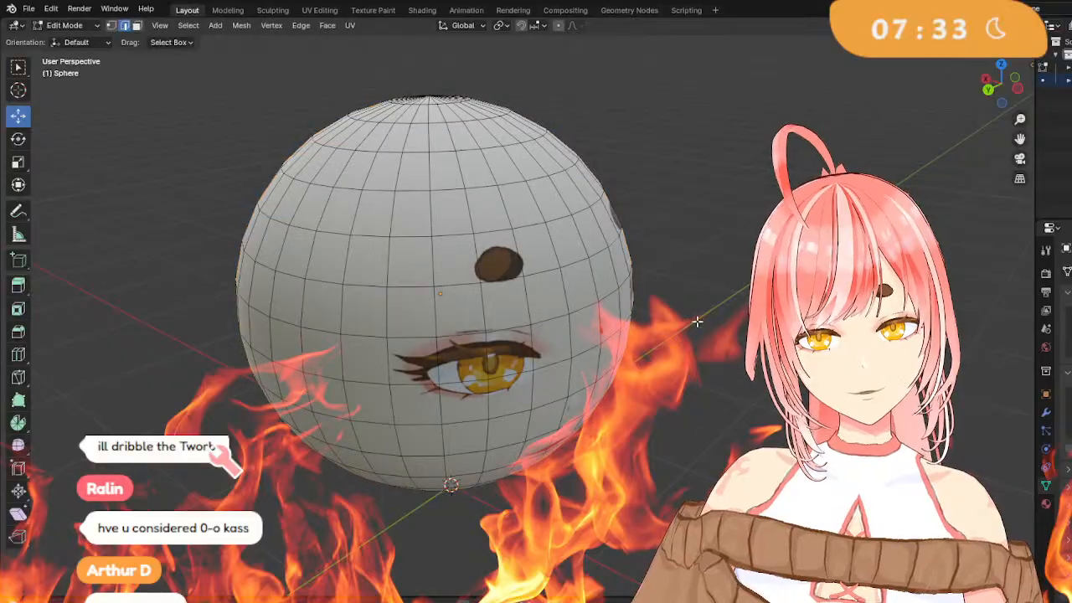
middle_drag(697, 321, 573, 323)
alt+click(474, 352)
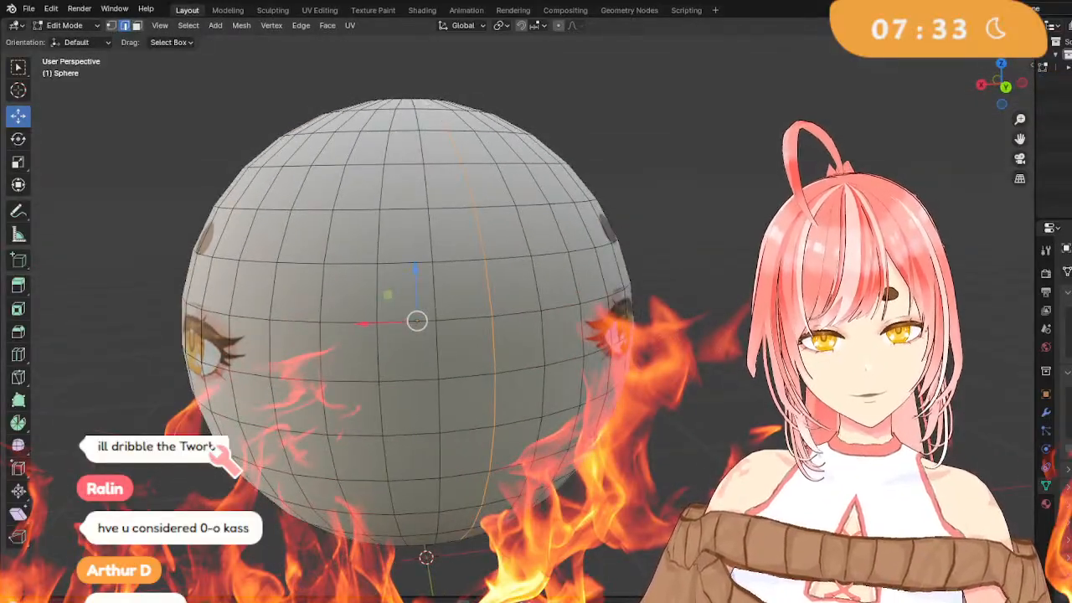
middle_drag(749, 335, 653, 315)
middle_drag(75, 124, 578, 71)
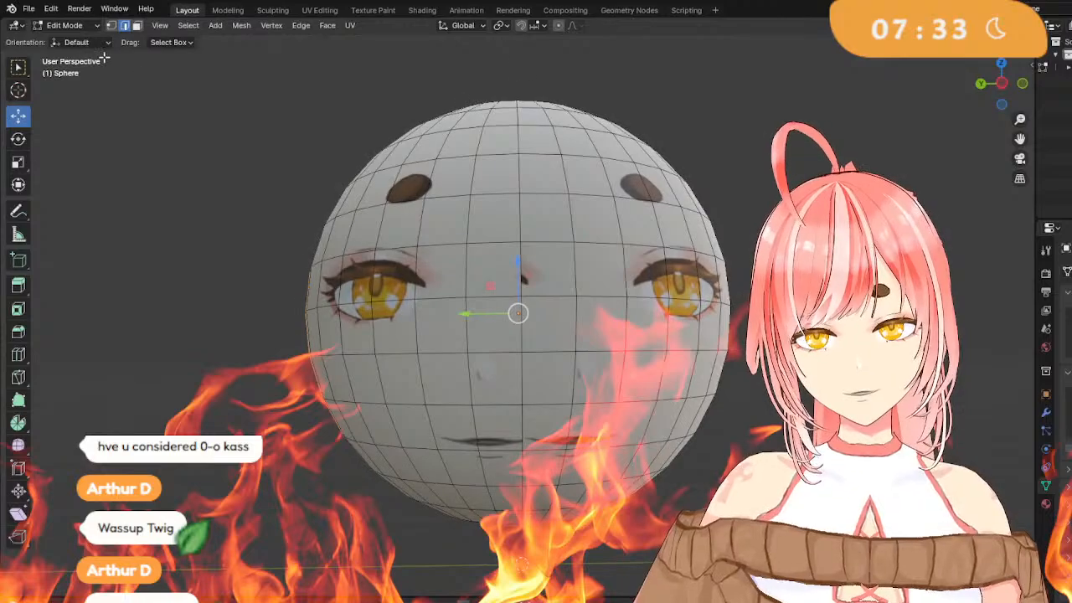
click(138, 25)
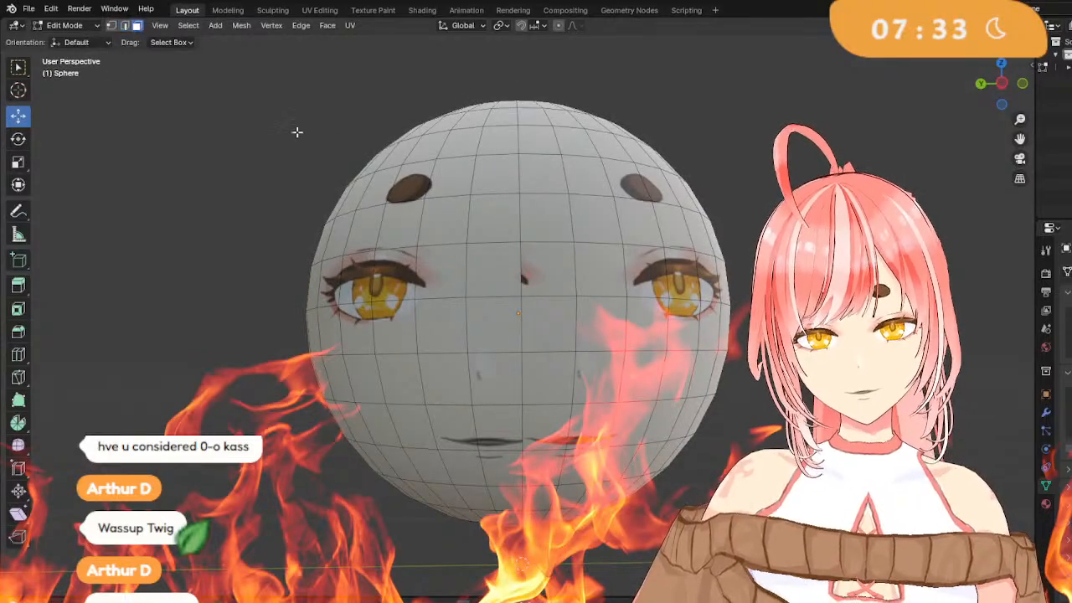
drag(266, 111, 722, 536)
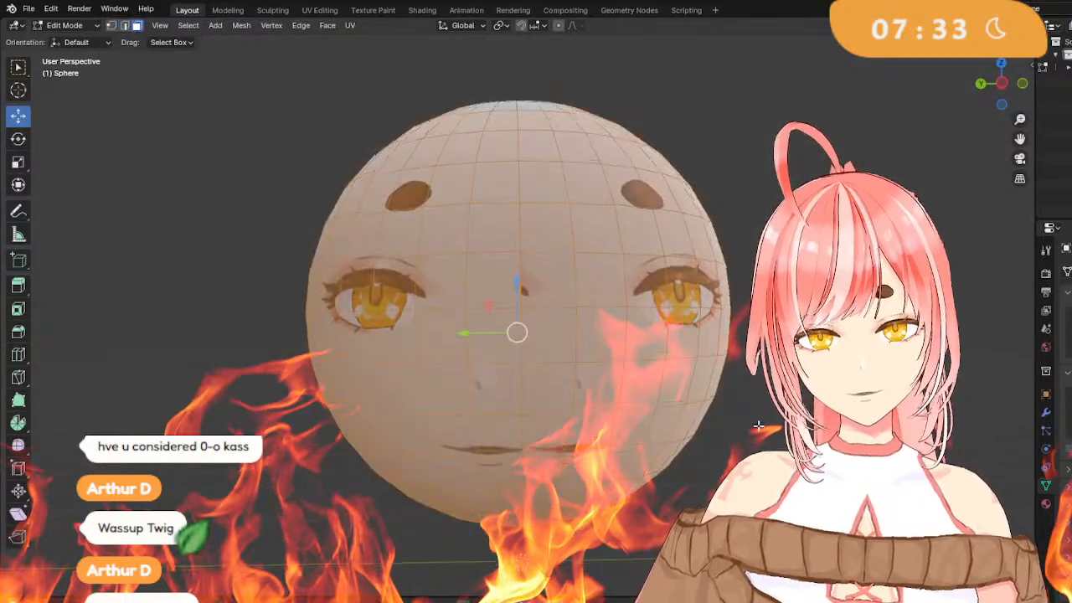
Add a column of faces to the selection, running from the top pole down the sphere's +Y side.
middle_drag(758, 425, 657, 335)
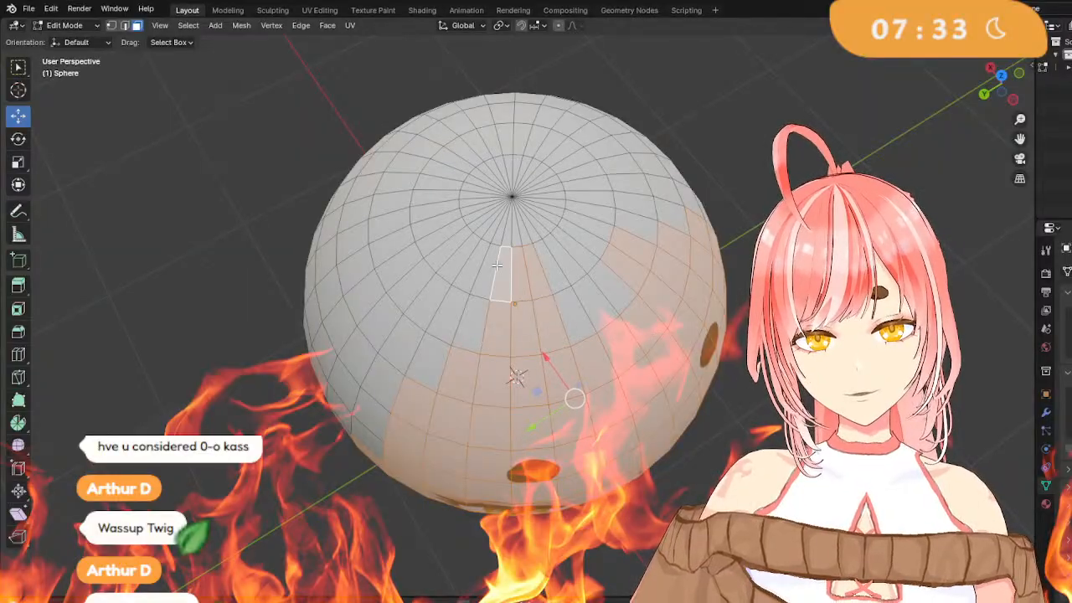
middle_drag(521, 306, 601, 388)
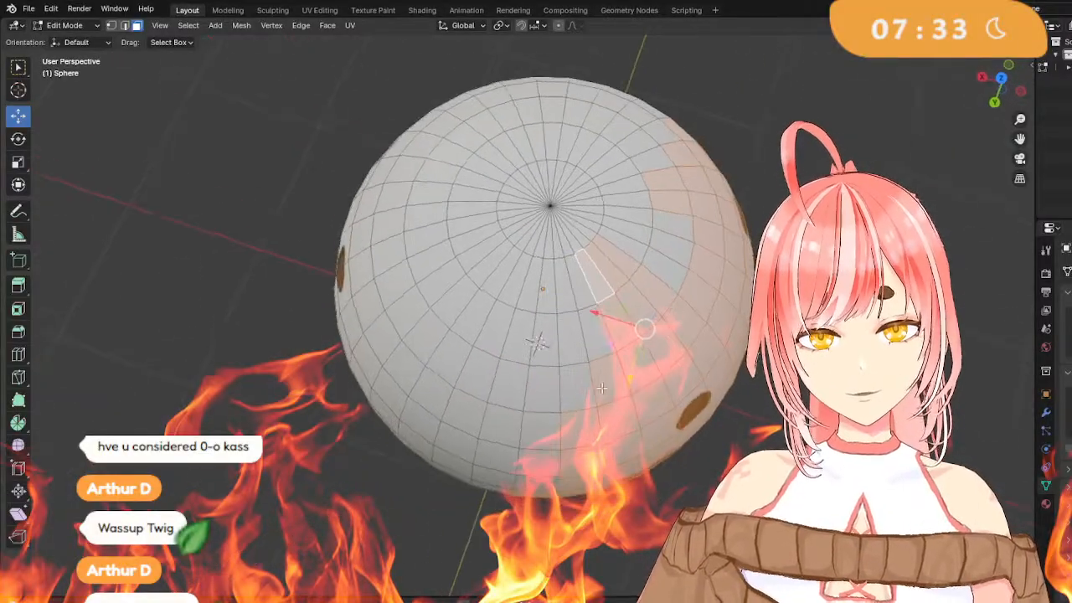
shift+click(544, 235)
shift+click(526, 284)
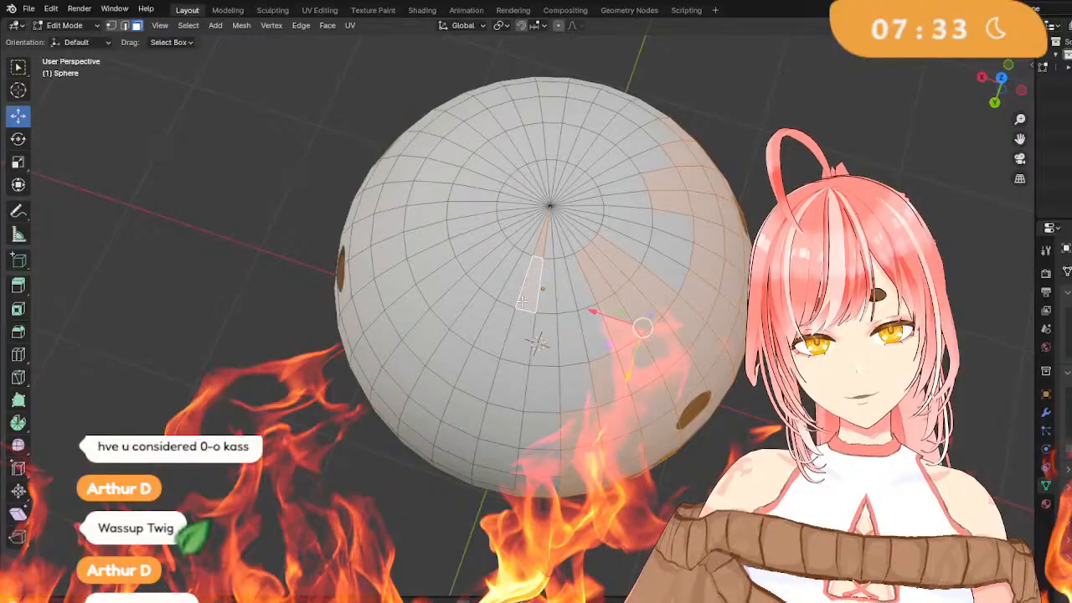
shift+click(512, 333)
shift+click(495, 384)
shift+click(498, 429)
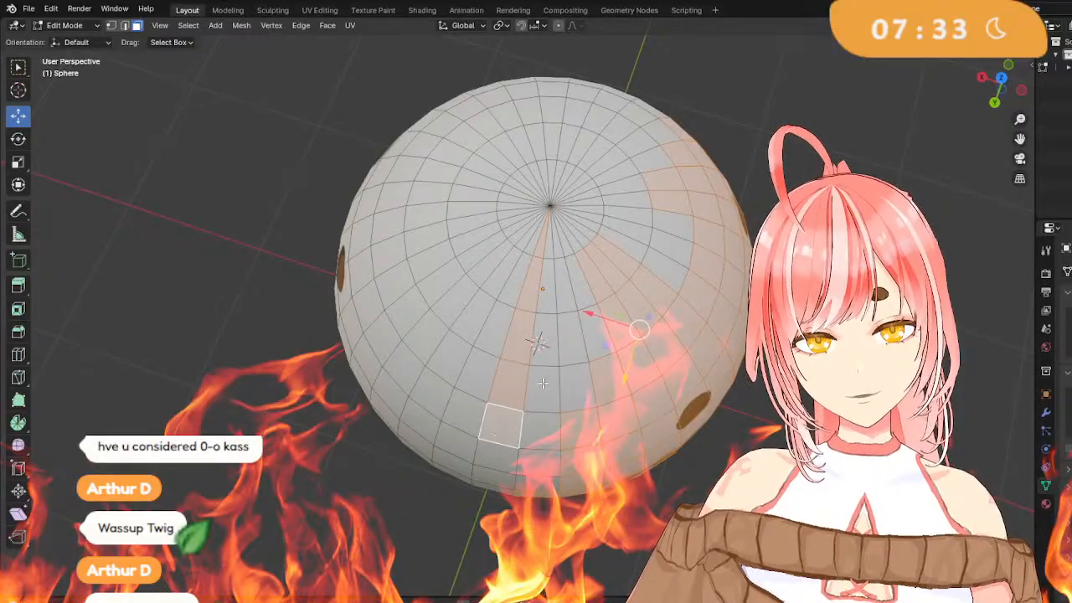
Add the faces of the adjoining column on the +Y side, working back up to the top pole.
shift+click(543, 389)
shift+click(551, 321)
shift+click(548, 277)
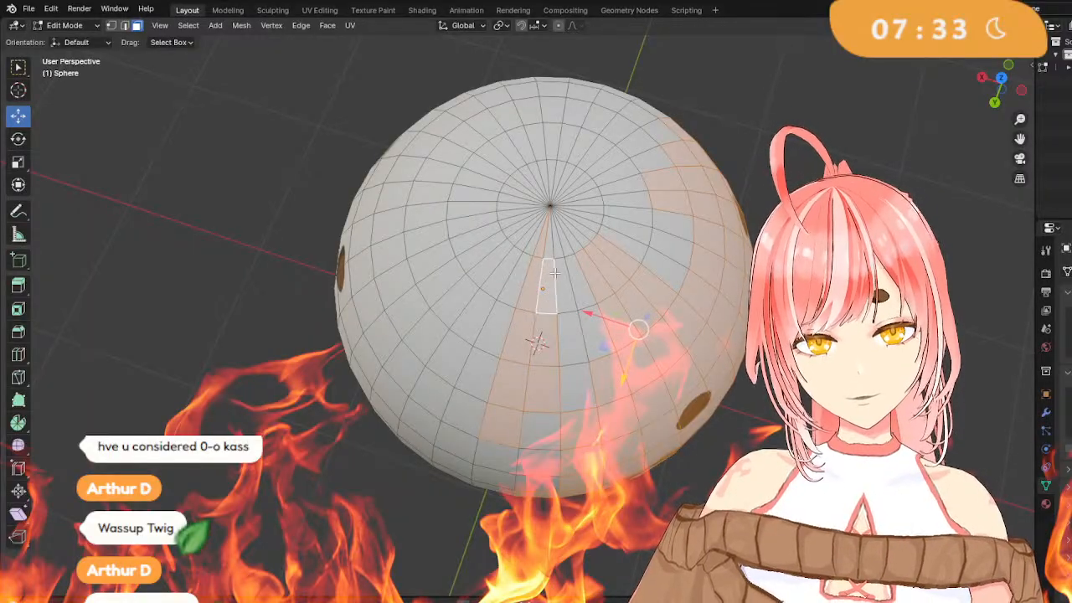
shift+click(559, 274)
shift+click(559, 237)
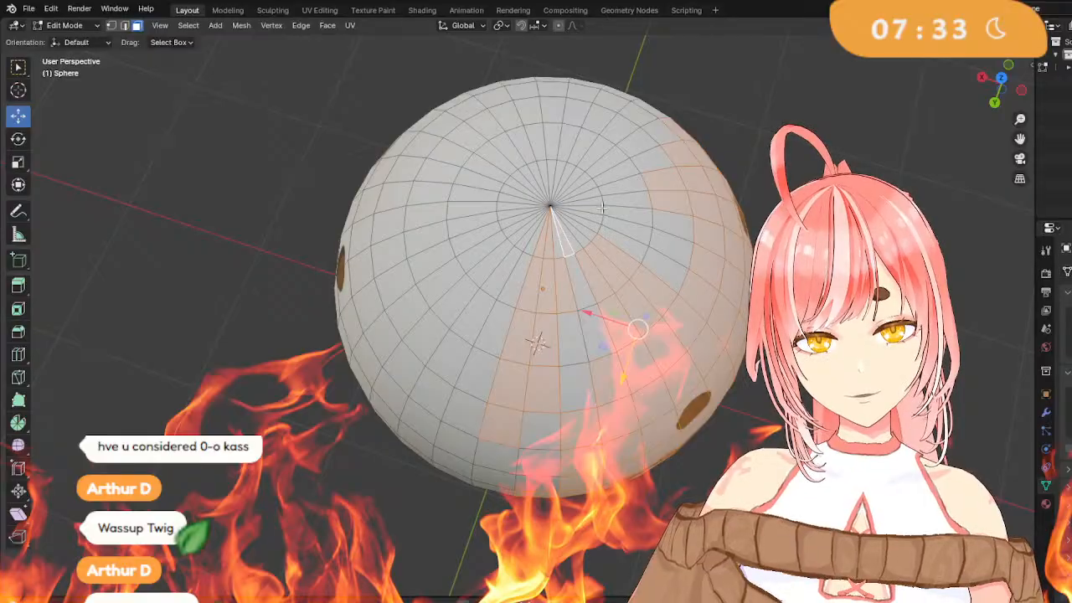
shift+click(557, 242)
Extend the face selection across the top pole and down the upper part of the sphere's -Y side.
middle_drag(557, 242, 460, 144)
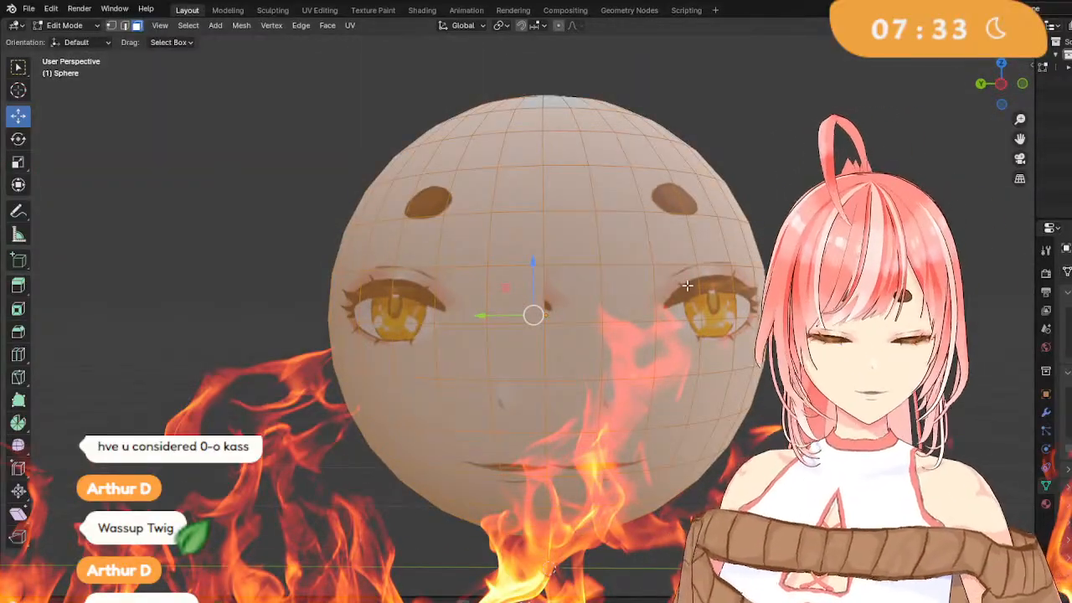
middle_drag(675, 282, 638, 399)
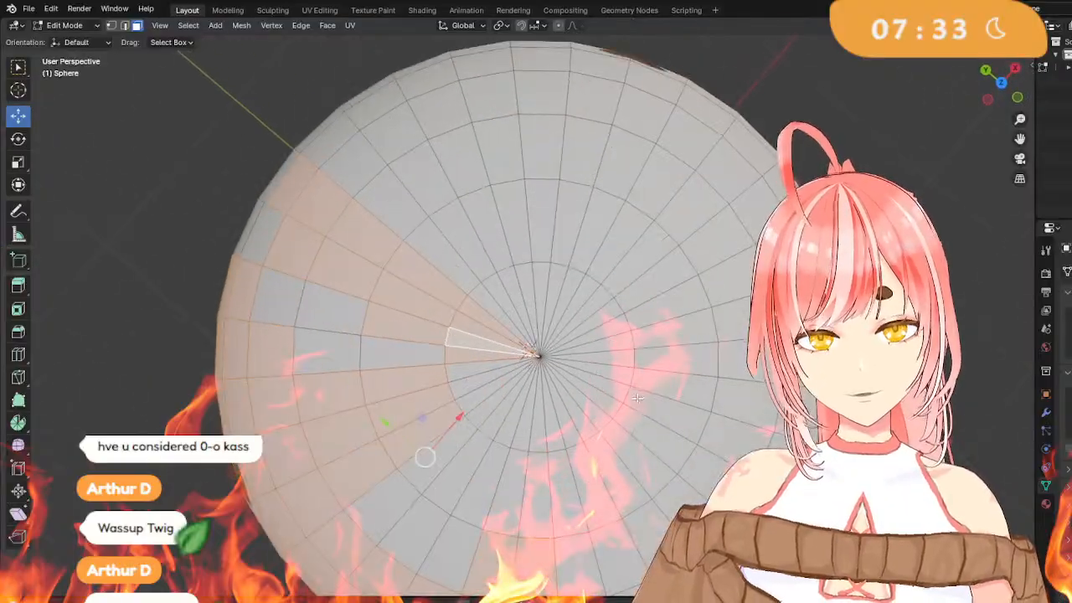
click(557, 375)
click(574, 383)
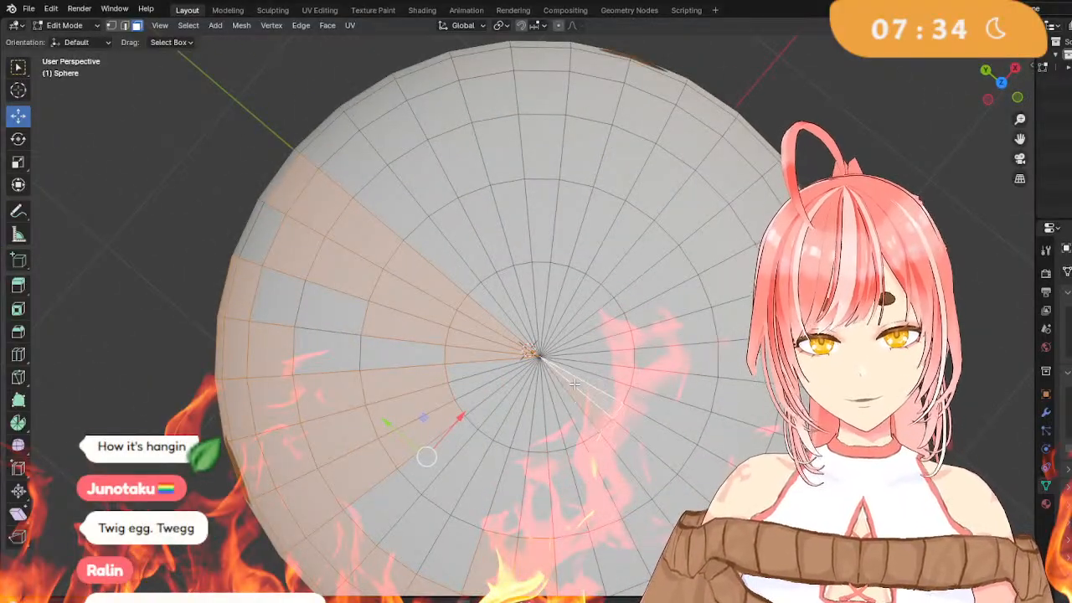
click(645, 425)
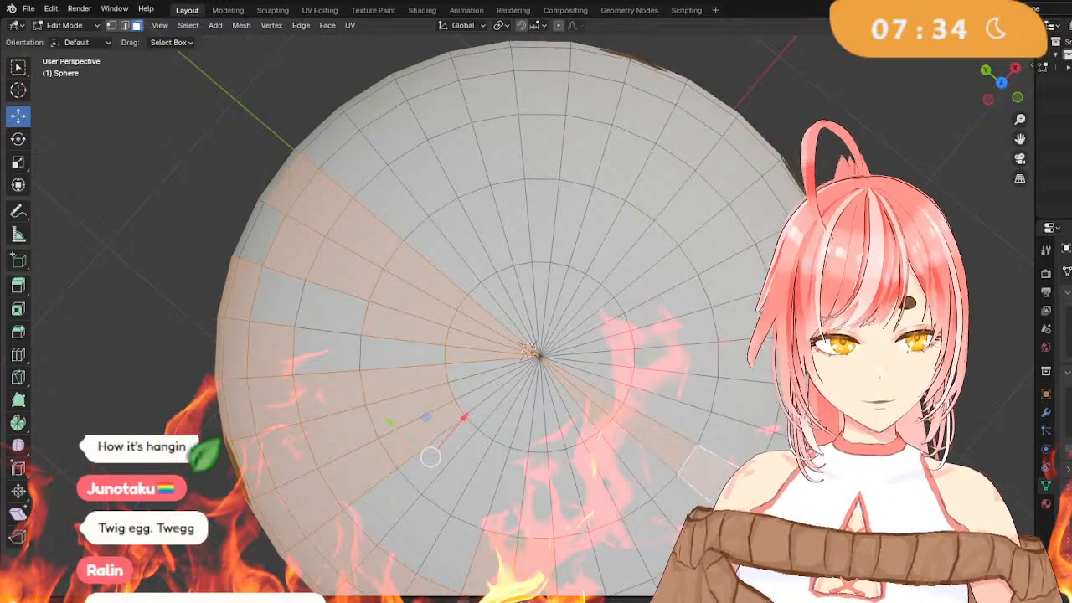
middle_drag(645, 425, 598, 397)
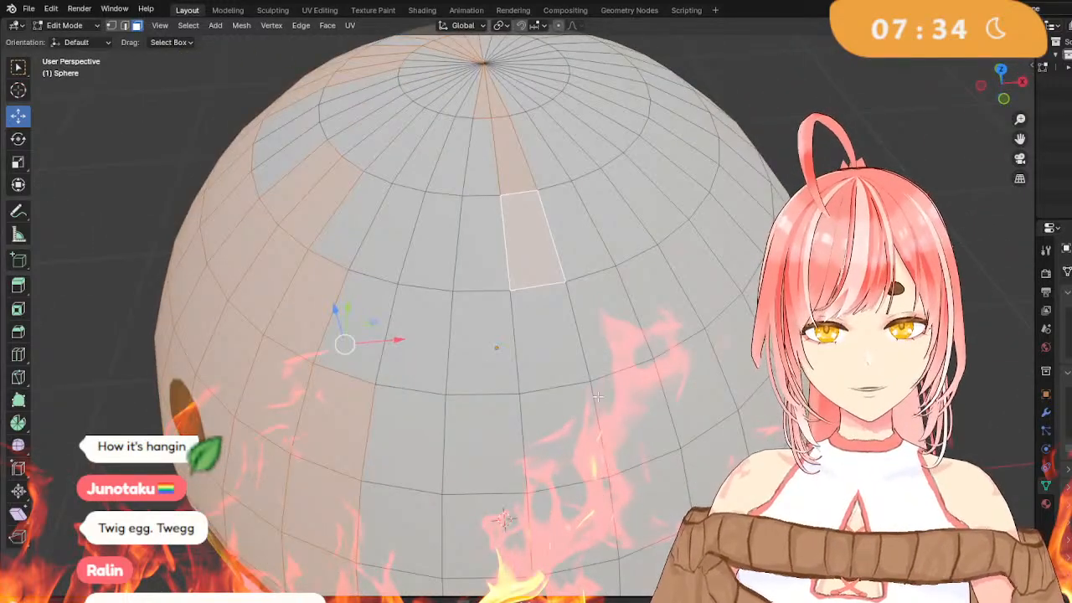
click(552, 355)
shift+click(558, 426)
Continue the selected column of faces down the -Y side to about the sphere's equator.
shift+middle_drag(578, 457, 563, 214)
shift+click(562, 214)
click(559, 286)
click(566, 350)
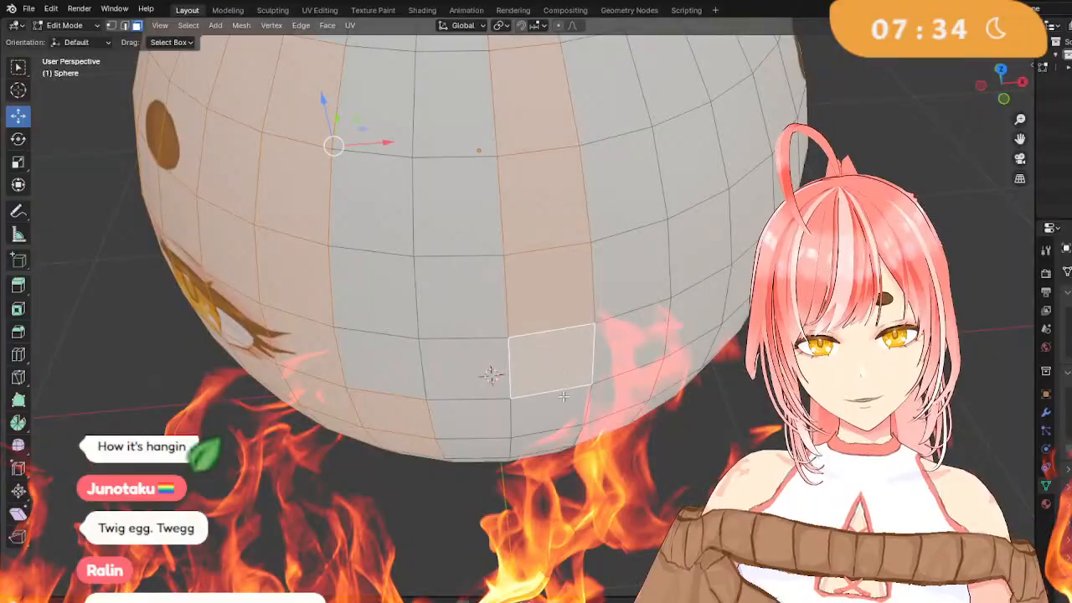
click(565, 400)
Extend the -Y face column below the equator toward the bottom pole.
middle_drag(564, 401, 523, 162)
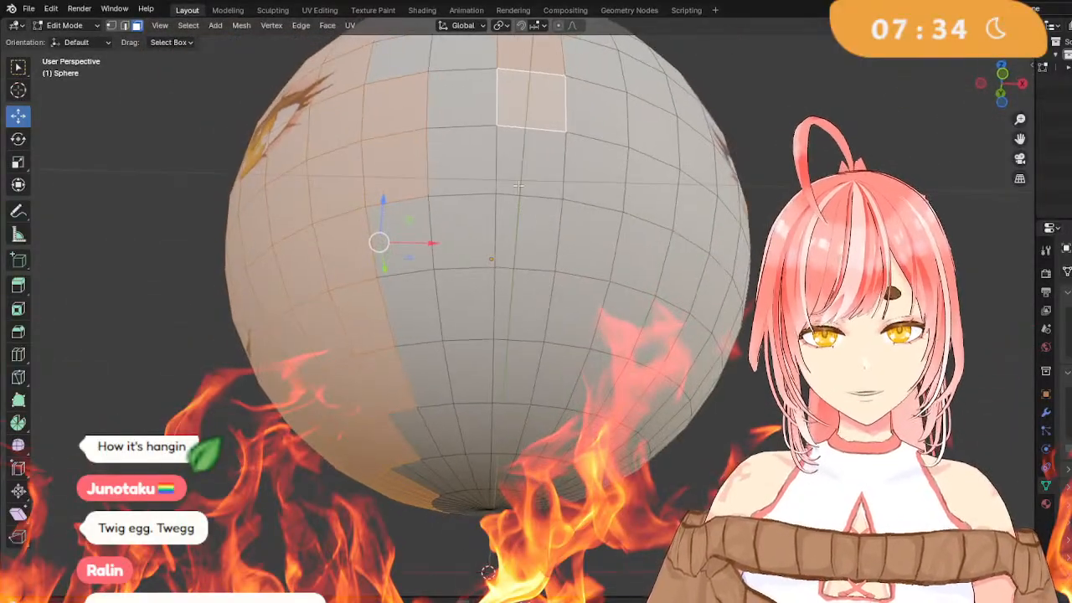
click(523, 162)
click(520, 266)
click(519, 301)
click(516, 383)
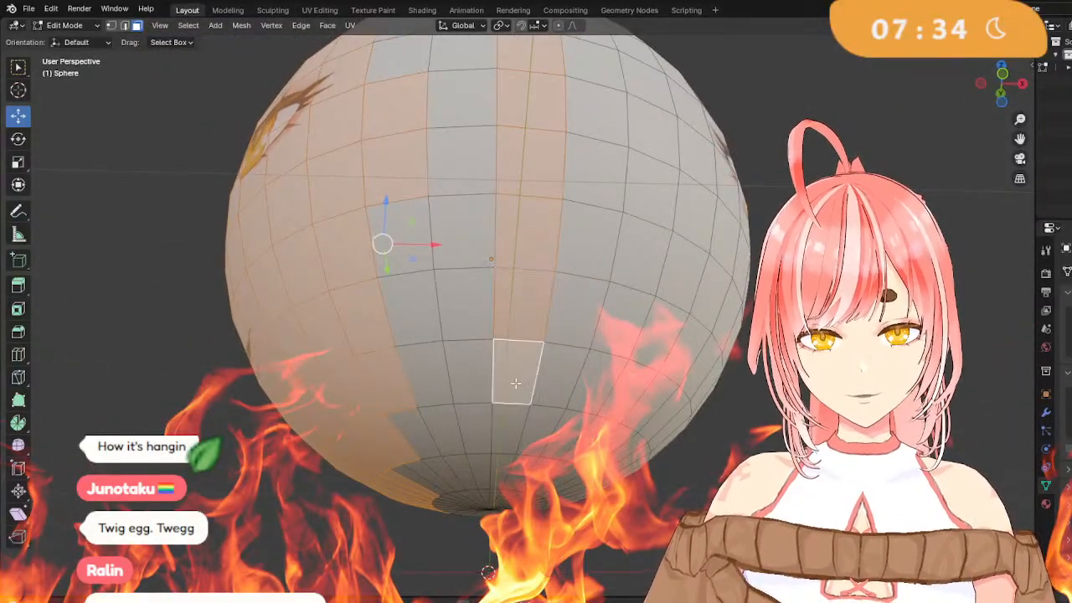
click(505, 426)
Complete the -Y face column down to the bottom pole and add a wedge face just across the pole.
middle_drag(530, 456, 530, 354)
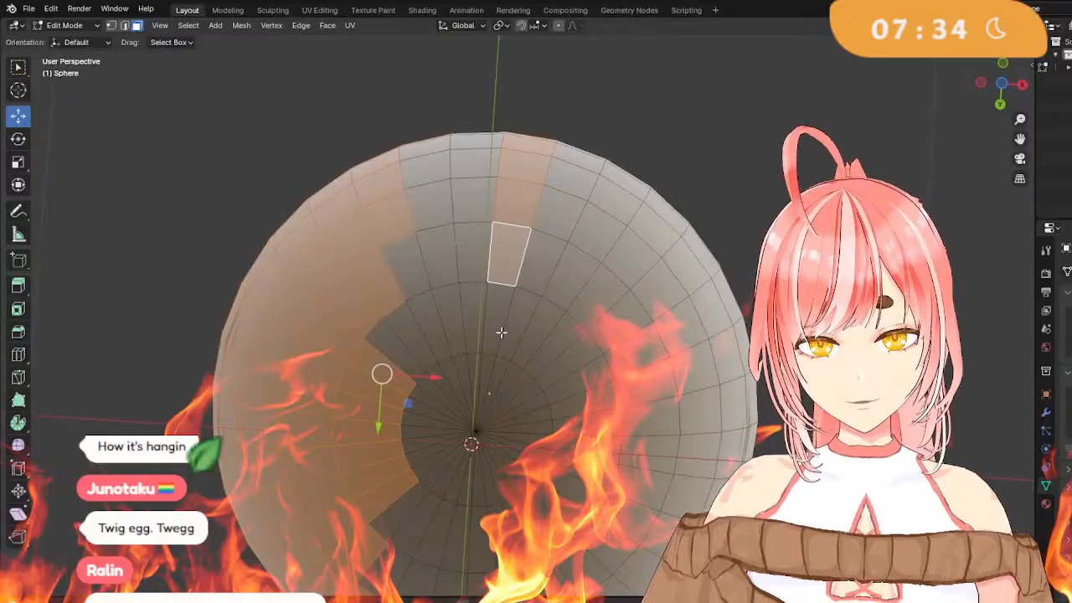
click(501, 332)
click(487, 394)
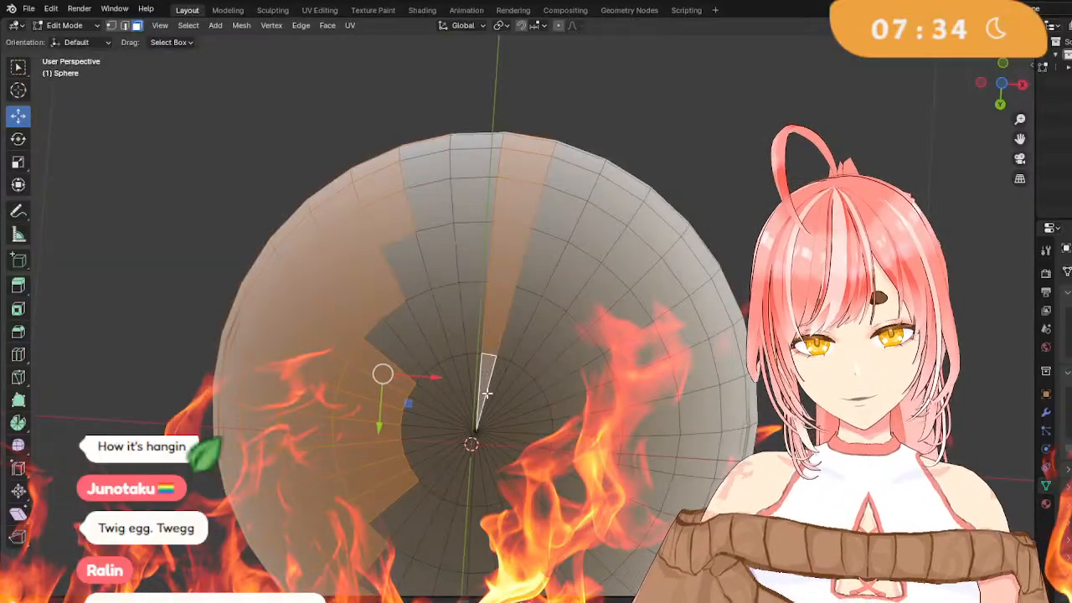
click(471, 465)
Shift the wedge face picked at the bottom pole one segment over and extend that face column outward along the +Y side.
middle_drag(512, 478, 571, 392)
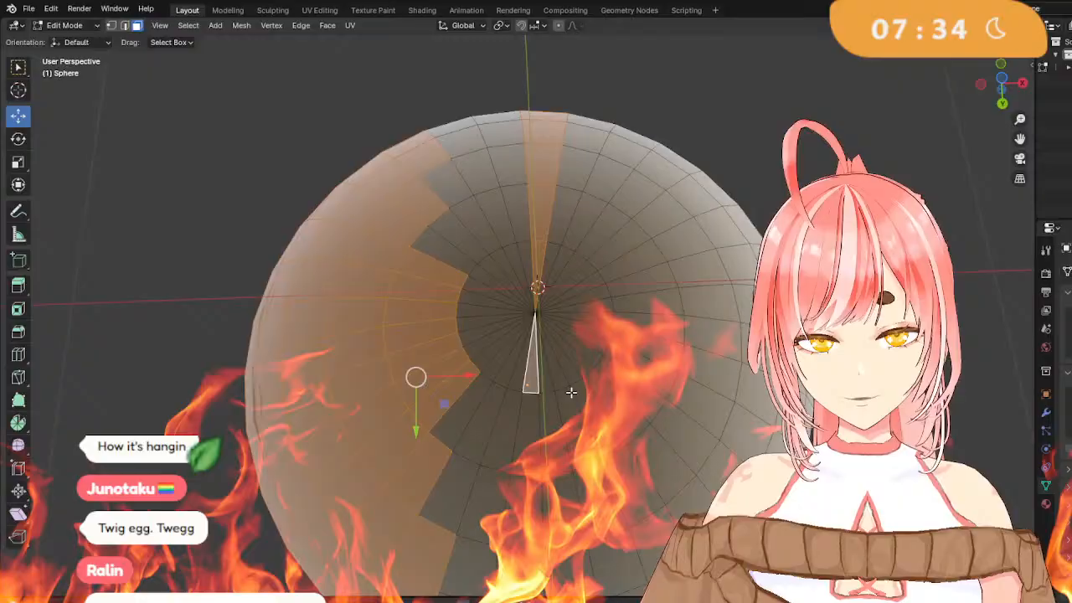
click(523, 371)
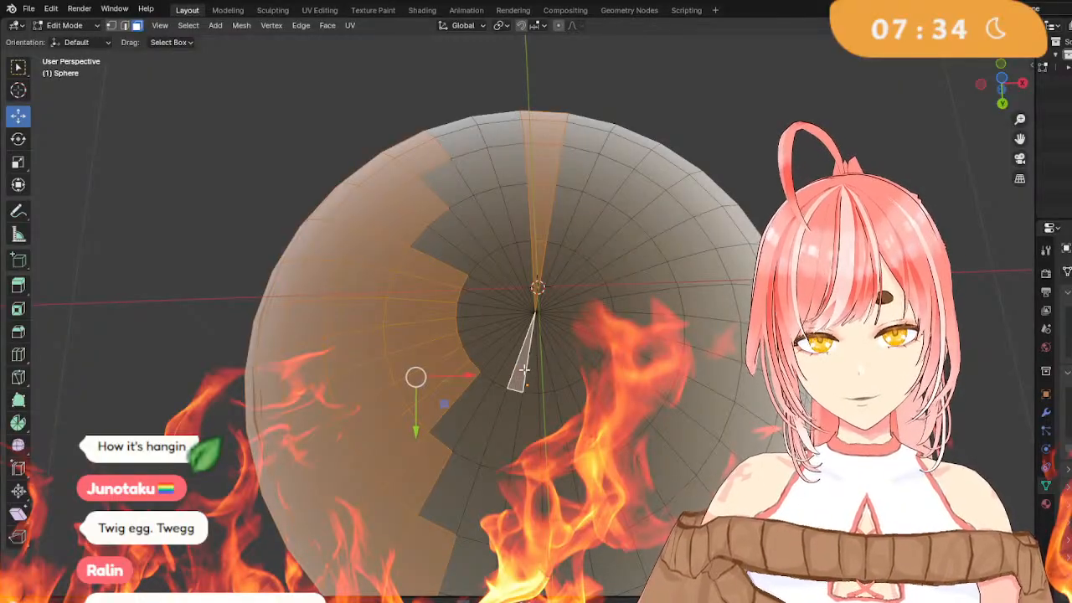
click(524, 367)
click(526, 369)
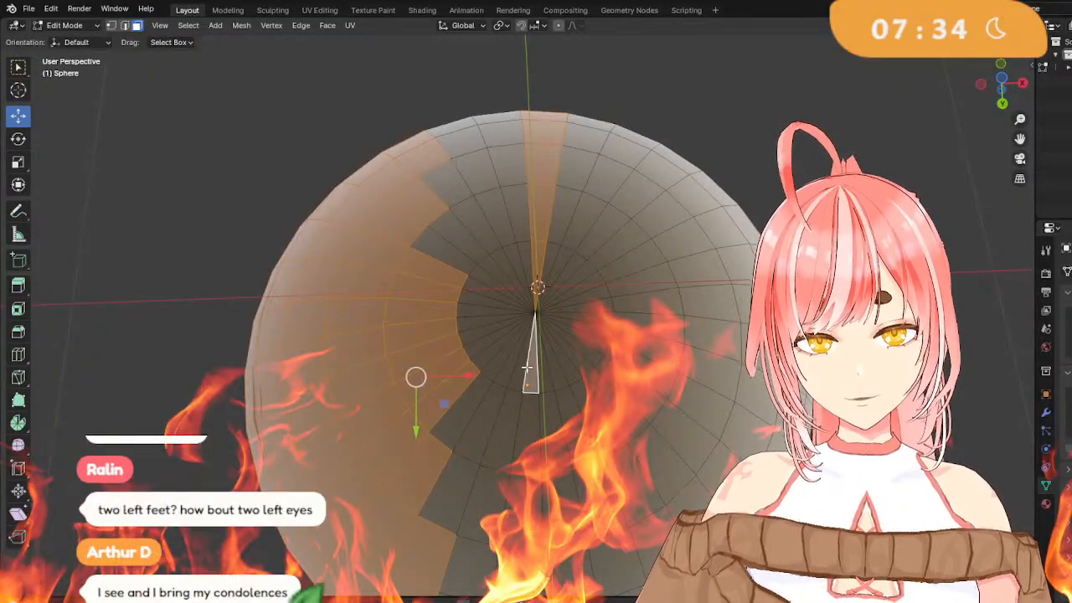
click(526, 371)
click(519, 363)
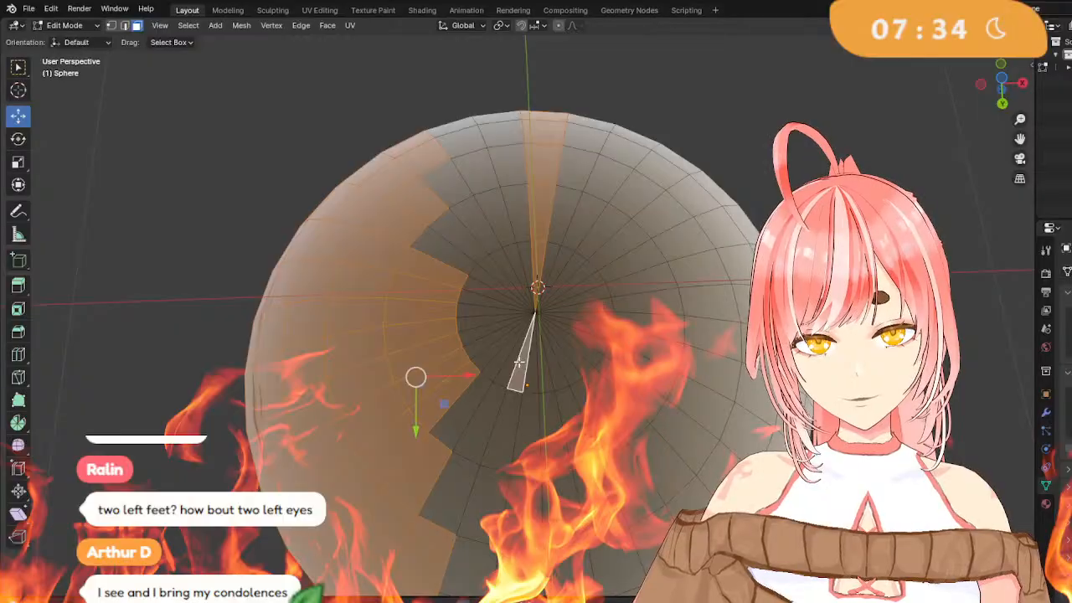
shift+click(506, 420)
shift+click(485, 473)
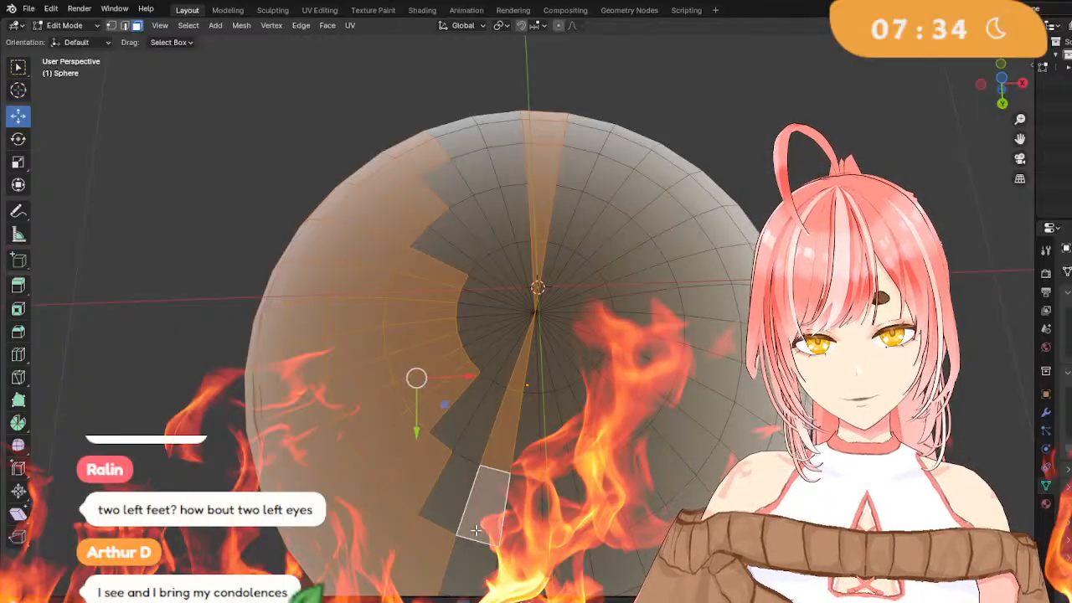
middle_drag(486, 524, 533, 484)
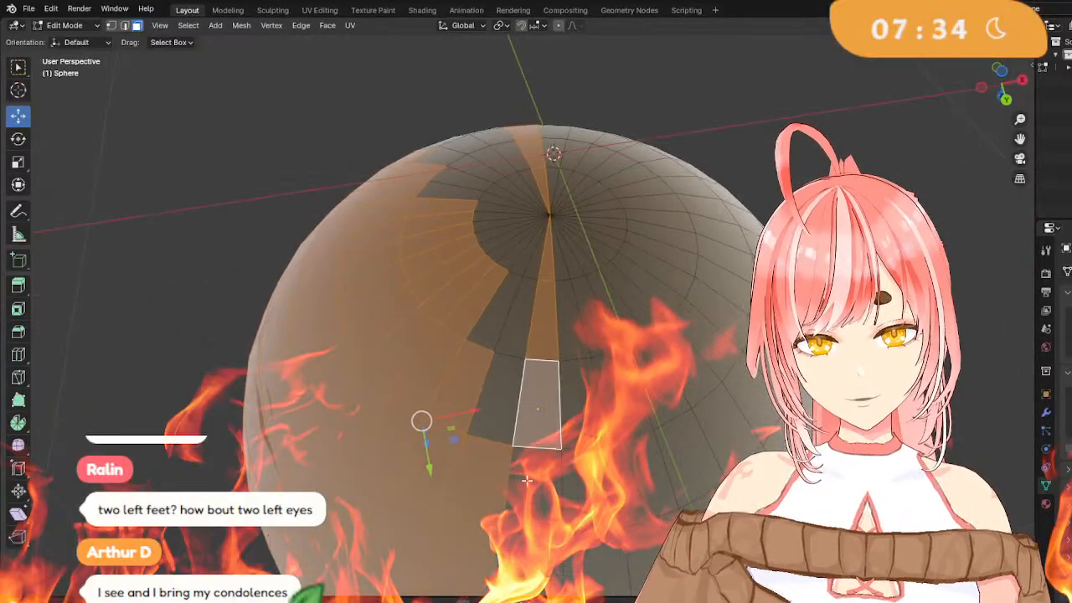
Add the unselected faces of the boundary column on the upper +Y side up toward the top pole.
middle_drag(536, 563, 522, 369)
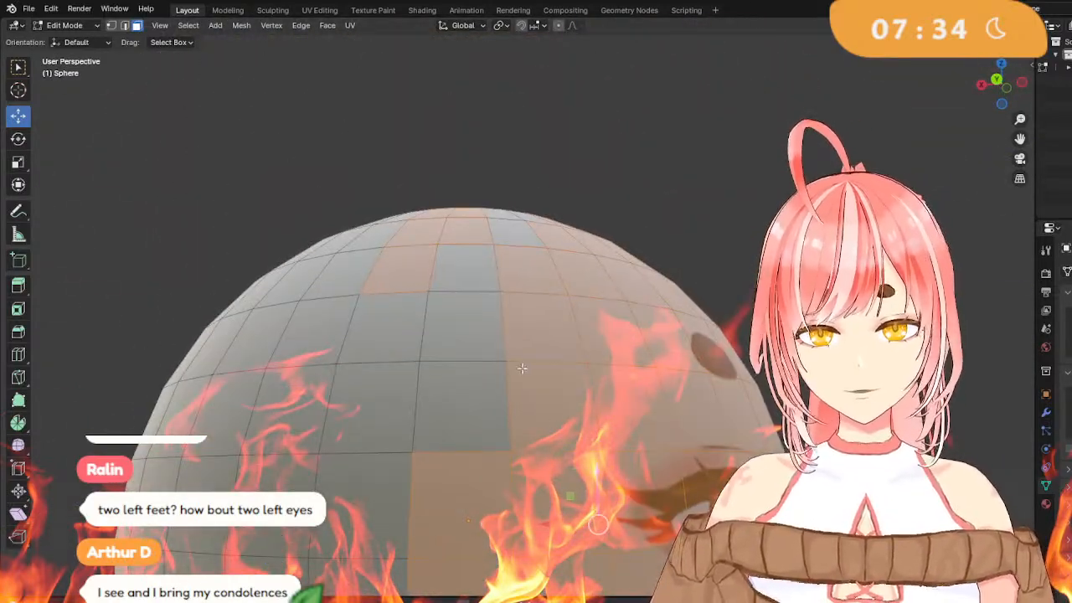
shift+click(469, 419)
shift+click(476, 319)
shift+click(476, 318)
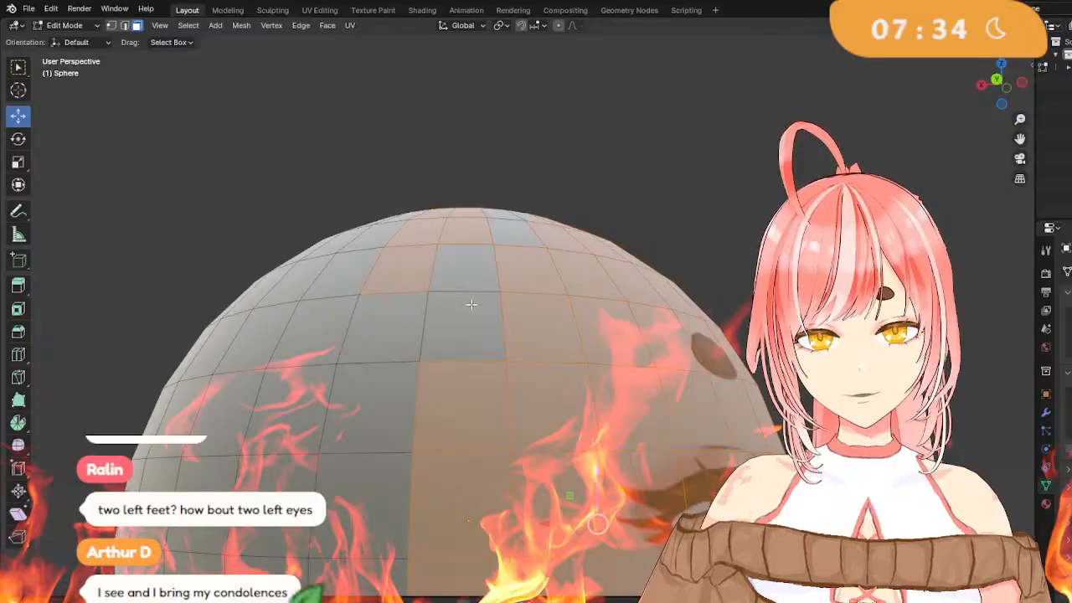
shift+click(476, 318)
Continue the +Y boundary column of selected faces down past the equator to the bottom pole.
middle_drag(479, 268, 492, 446)
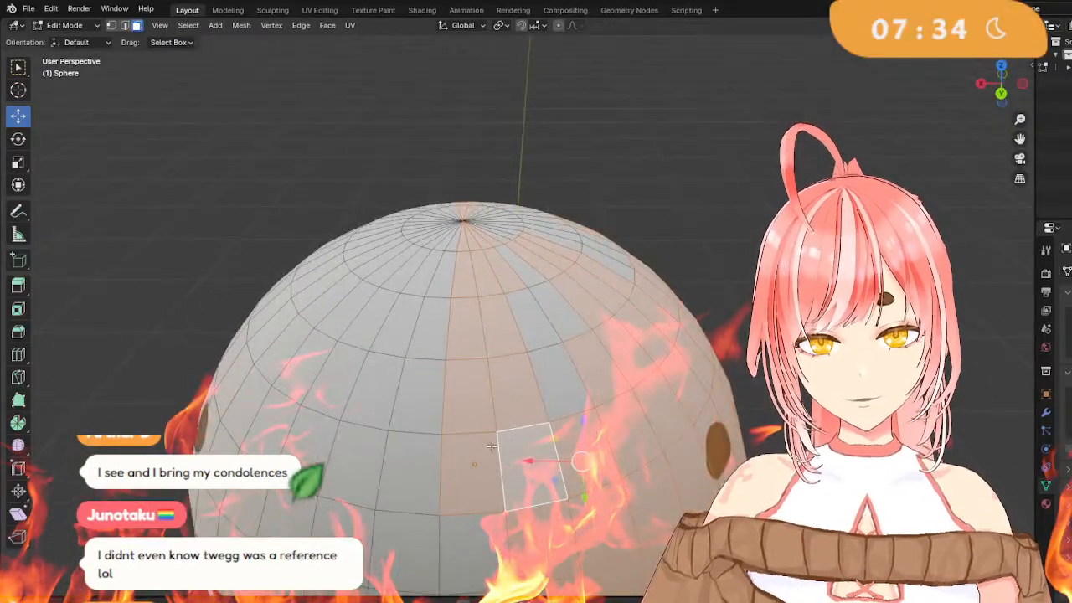
middle_drag(480, 548, 515, 332)
middle_drag(547, 474, 503, 400)
shift+click(503, 405)
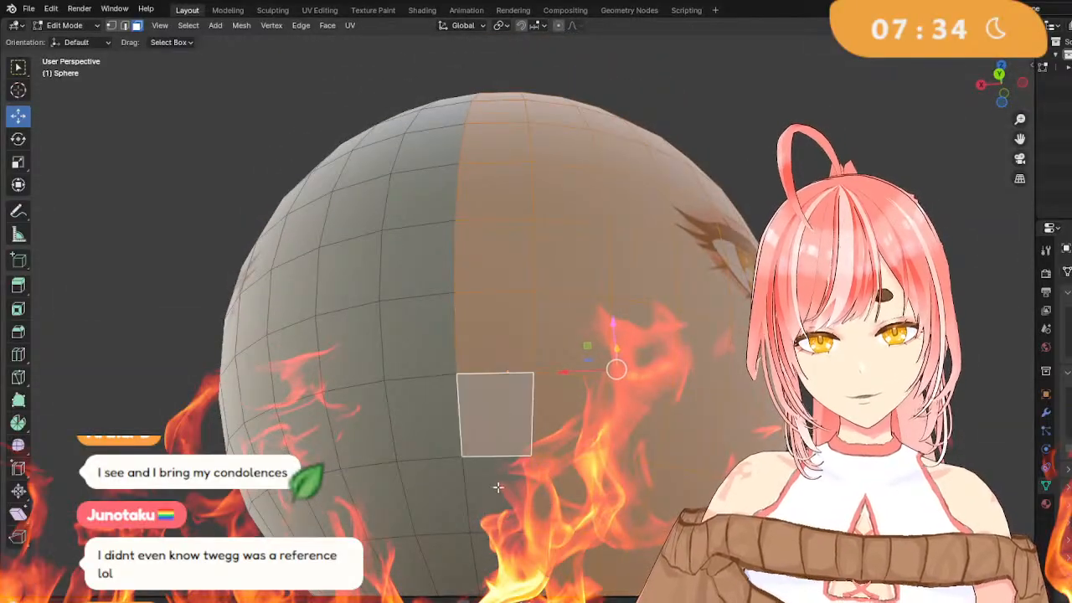
shift+click(499, 491)
middle_drag(519, 540, 536, 415)
shift+click(536, 400)
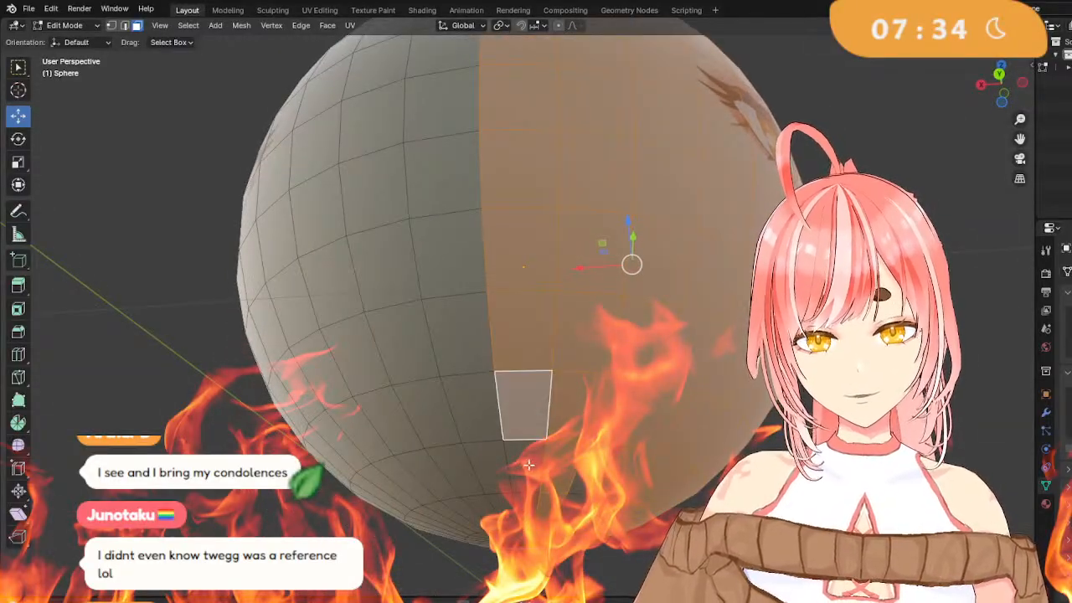
middle_drag(529, 465, 540, 303)
shift+click(529, 355)
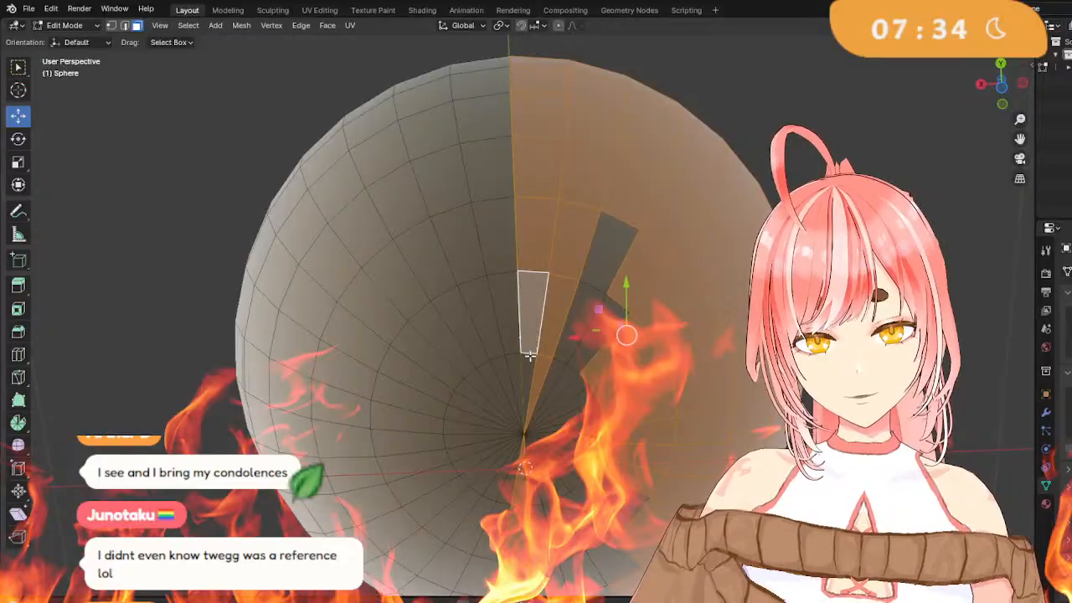
shift+click(530, 377)
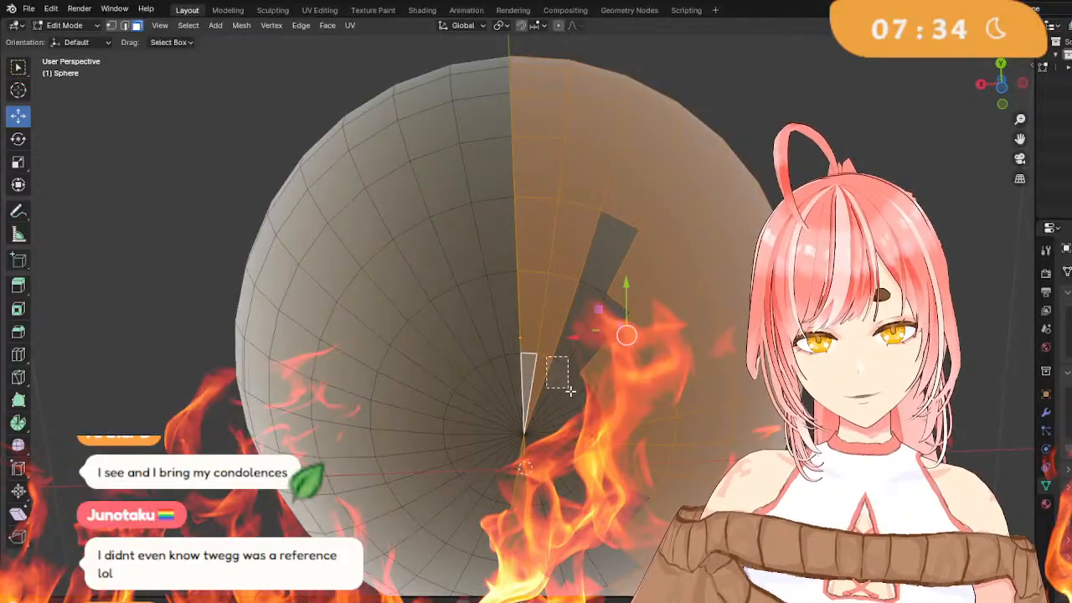
Fill the unselected gaps inside the -X half around the bottom pole, including the narrow wedge on the -Y side.
shift+click(614, 243)
middle_drag(614, 243, 587, 293)
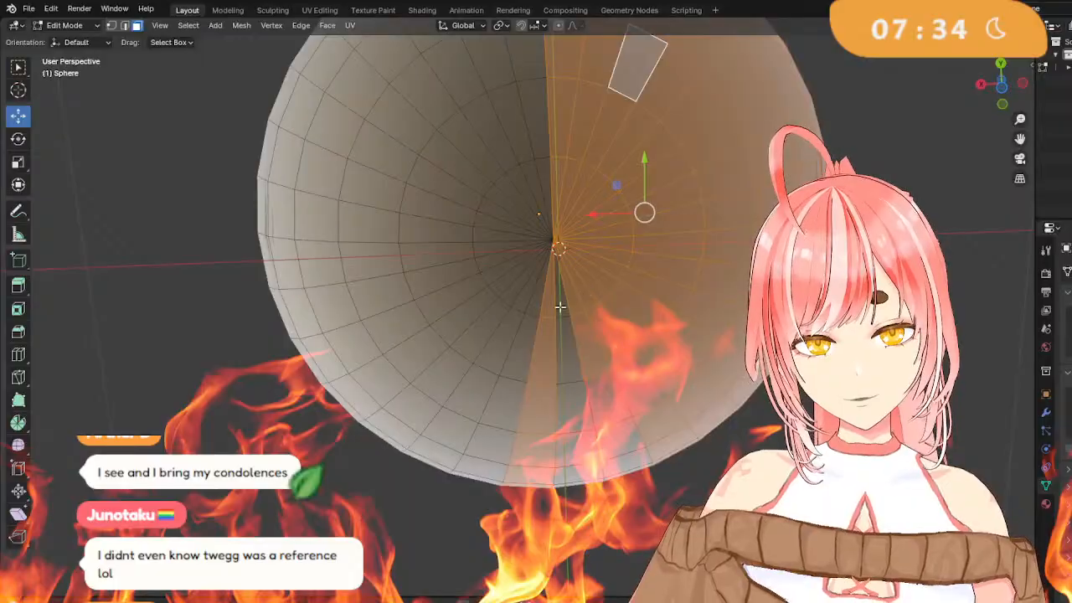
shift+click(567, 345)
shift+click(572, 411)
shift+click(602, 384)
shift+click(639, 387)
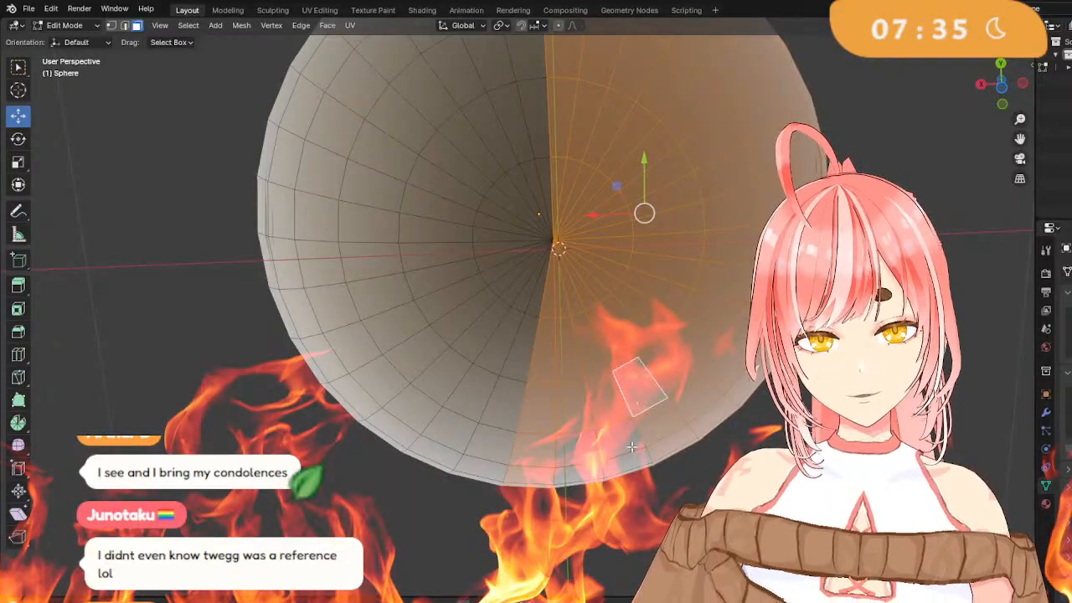
middle_drag(631, 448, 609, 270)
key(g)
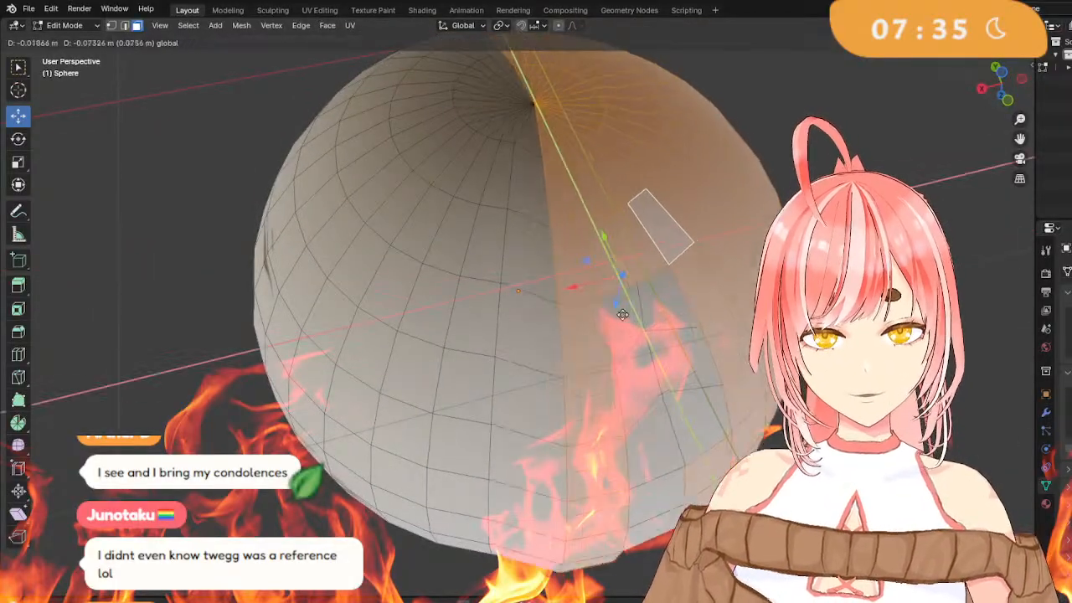
shift+drag(623, 314, 637, 327)
key(ctrl+z)
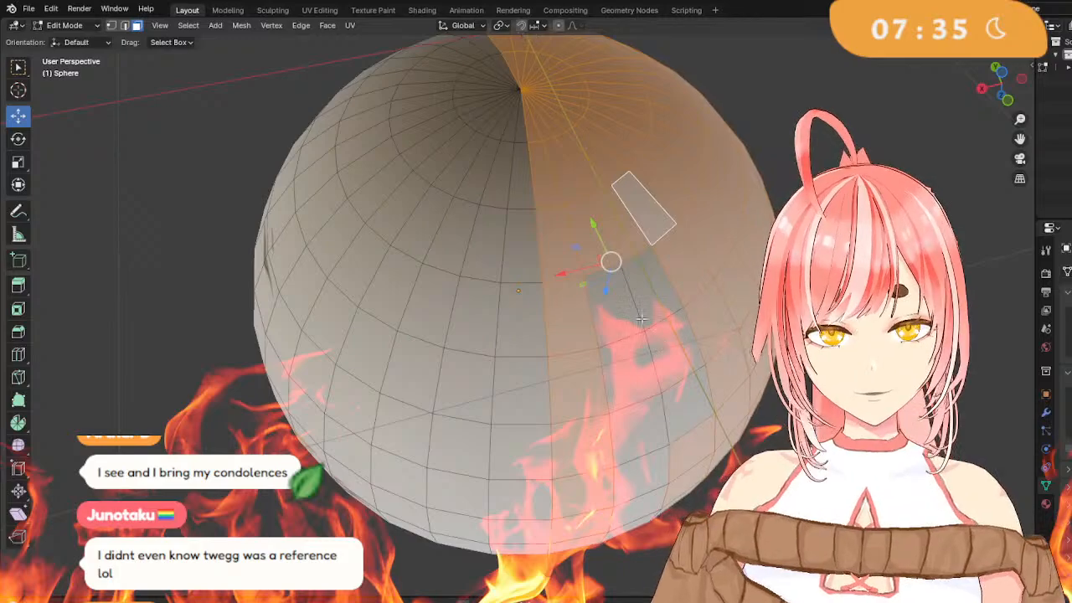
Add the unselected faces inside the boundary on the lower -Y side to the selection, working up toward the equator.
shift+click(635, 312)
shift+click(639, 299)
shift+click(668, 388)
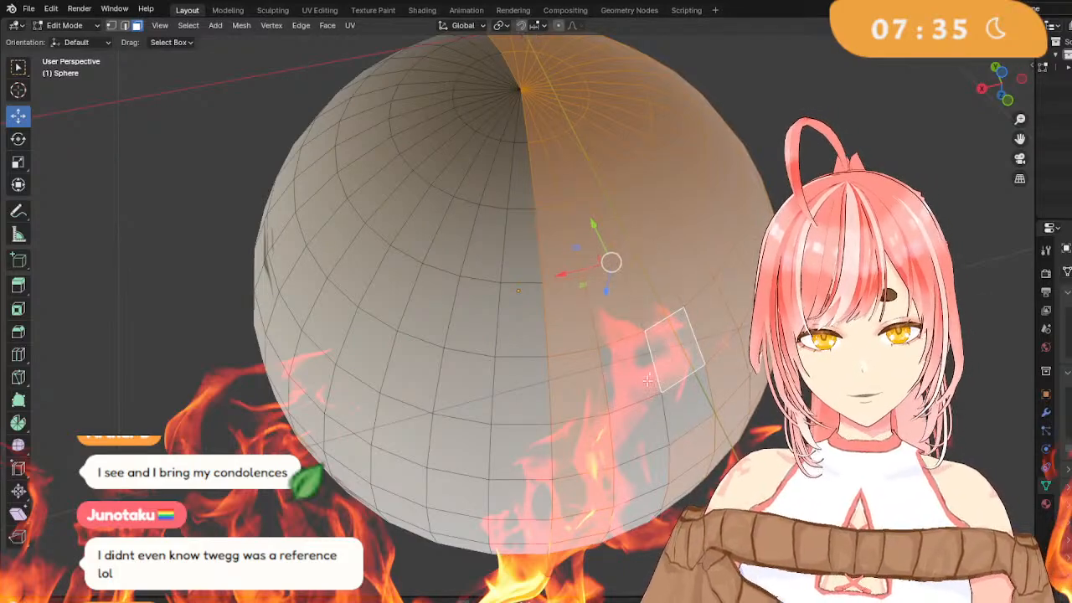
shift+click(650, 382)
shift+click(685, 414)
shift+click(628, 440)
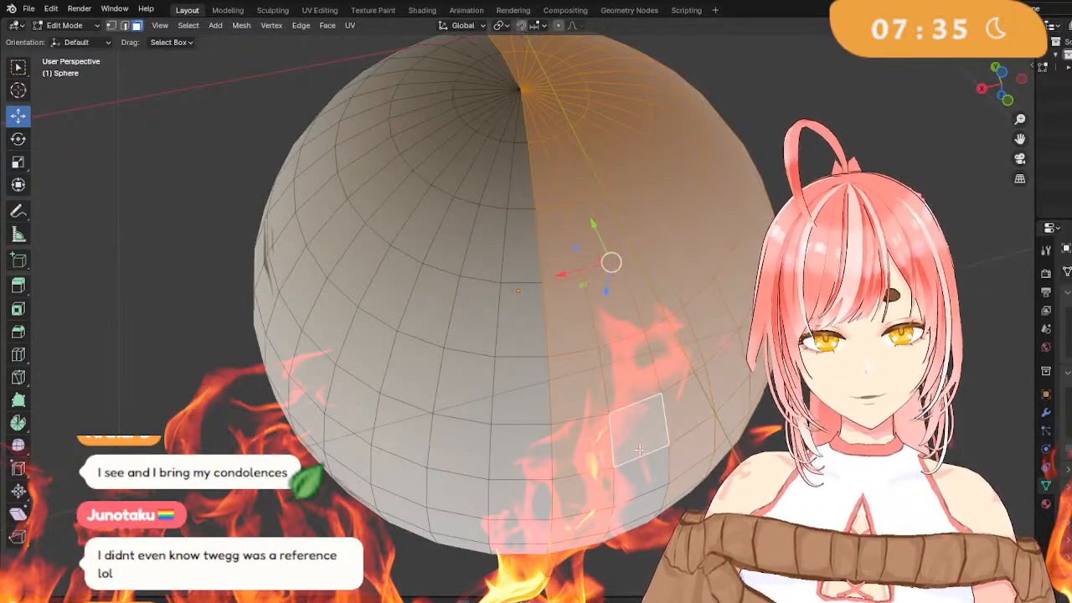
middle_drag(667, 476, 664, 421)
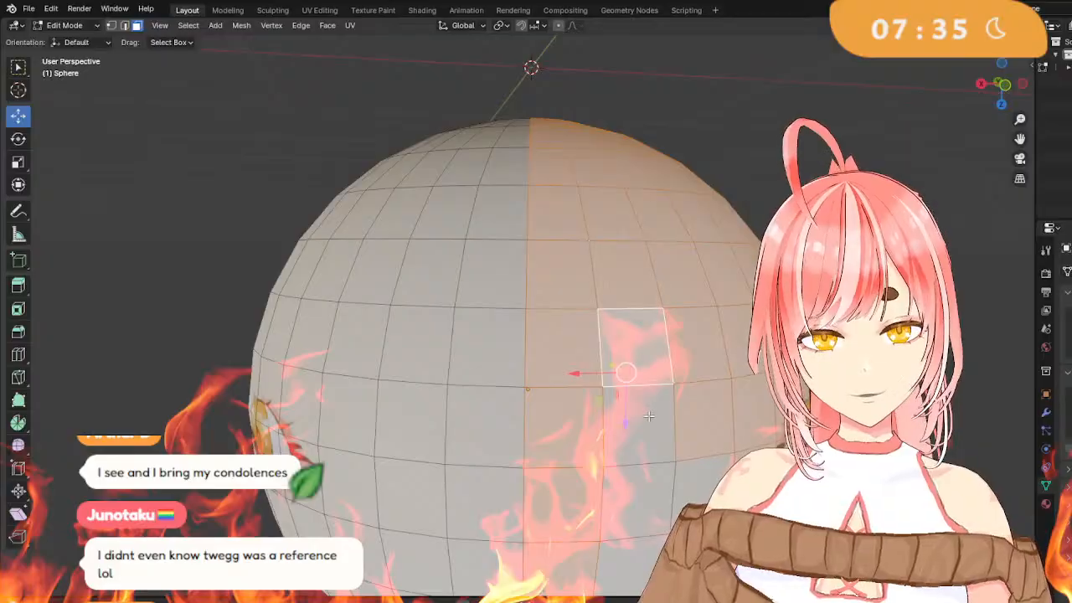
Box-select the remaining unselected faces inside the half around the top pole to complete the half-sphere selection.
middle_drag(753, 536, 994, 246)
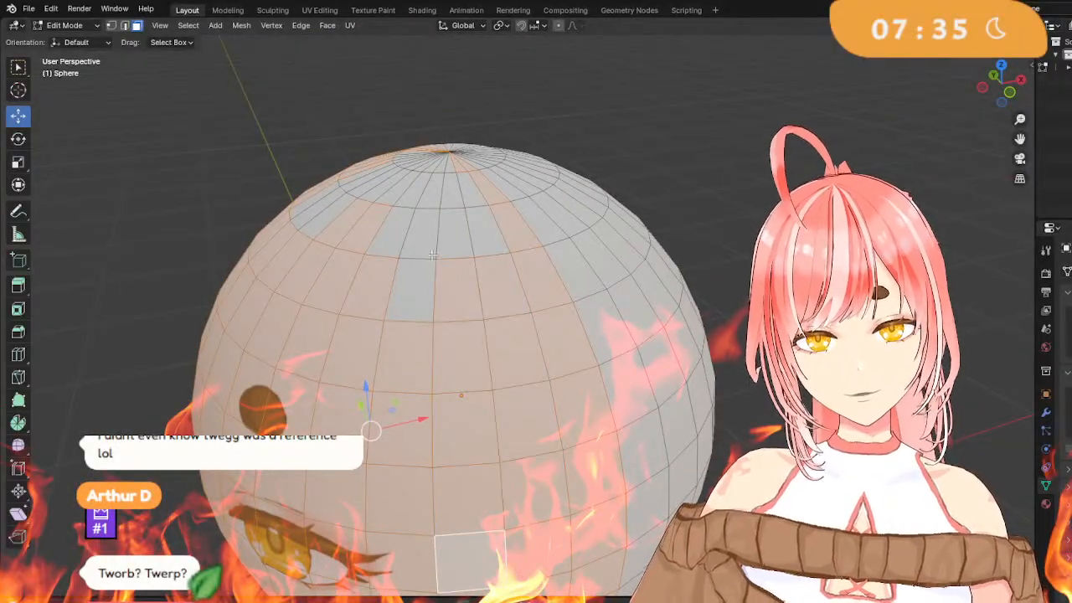
middle_drag(448, 249, 450, 345)
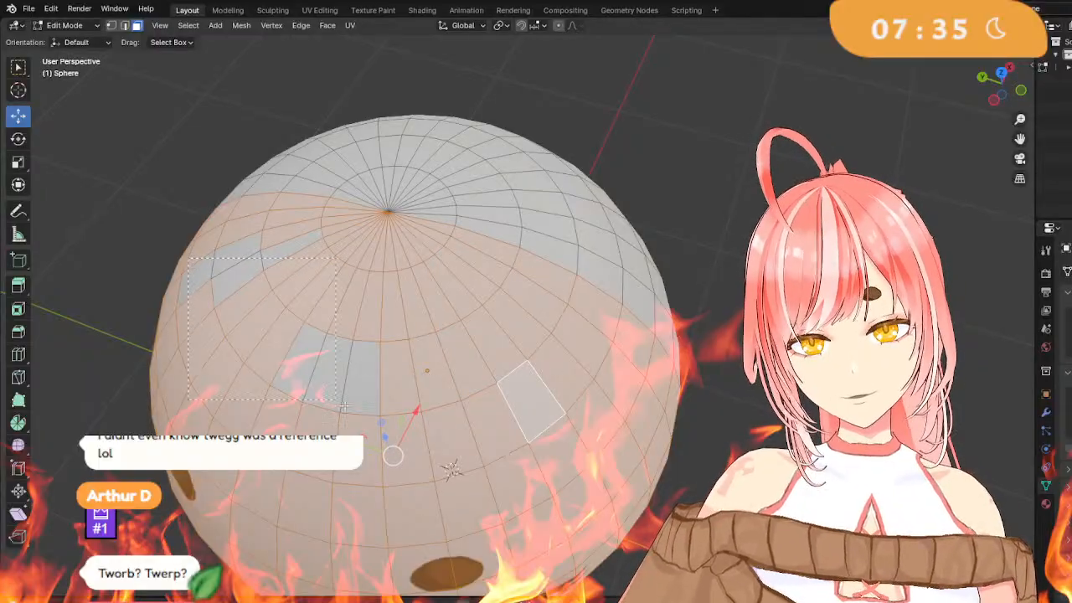
middle_drag(554, 450, 602, 440)
Separate the selected half of the sphere into its own object and return to Object Mode.
scroll(602, 440, down, 7)
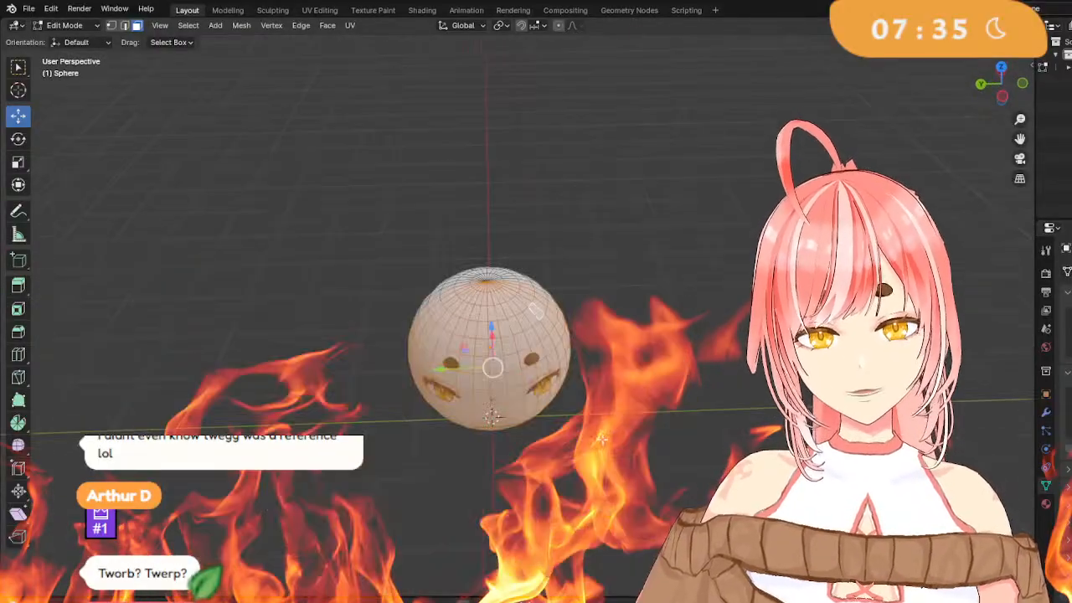
scroll(591, 423, up, 5)
middle_drag(544, 369, 505, 384)
right_click(505, 385)
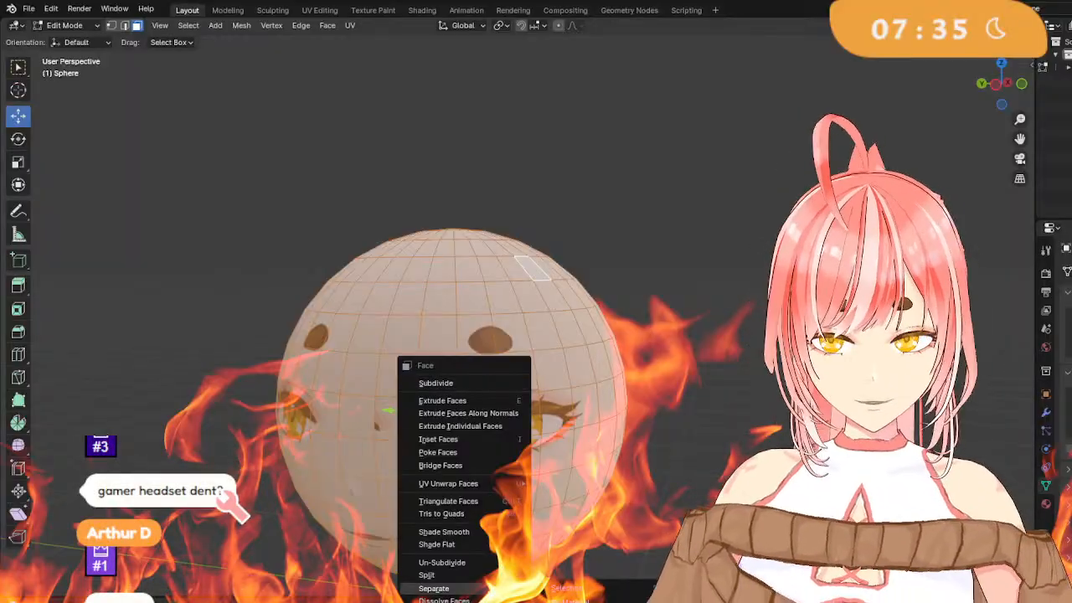
click(578, 588)
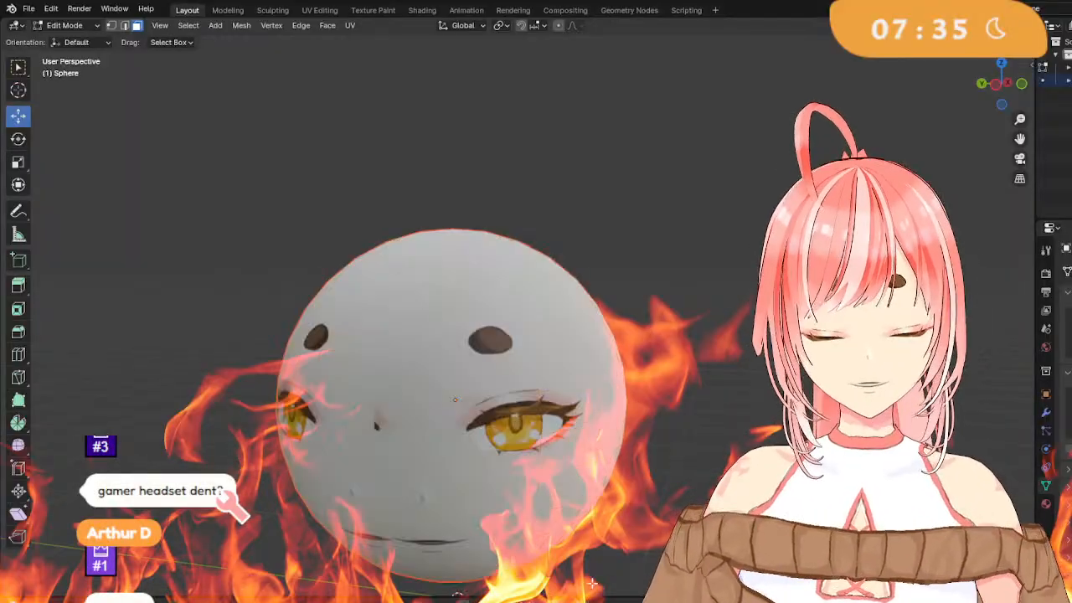
click(58, 26)
click(71, 40)
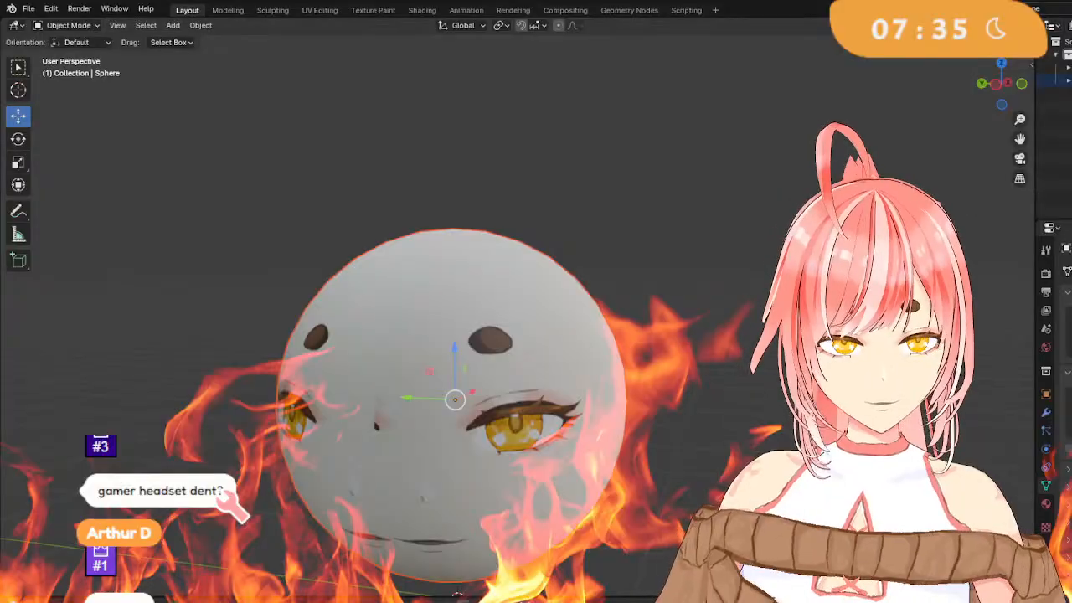
Check the split by toggling the separated half's visibility, and select that half.
key(ctrl+z)
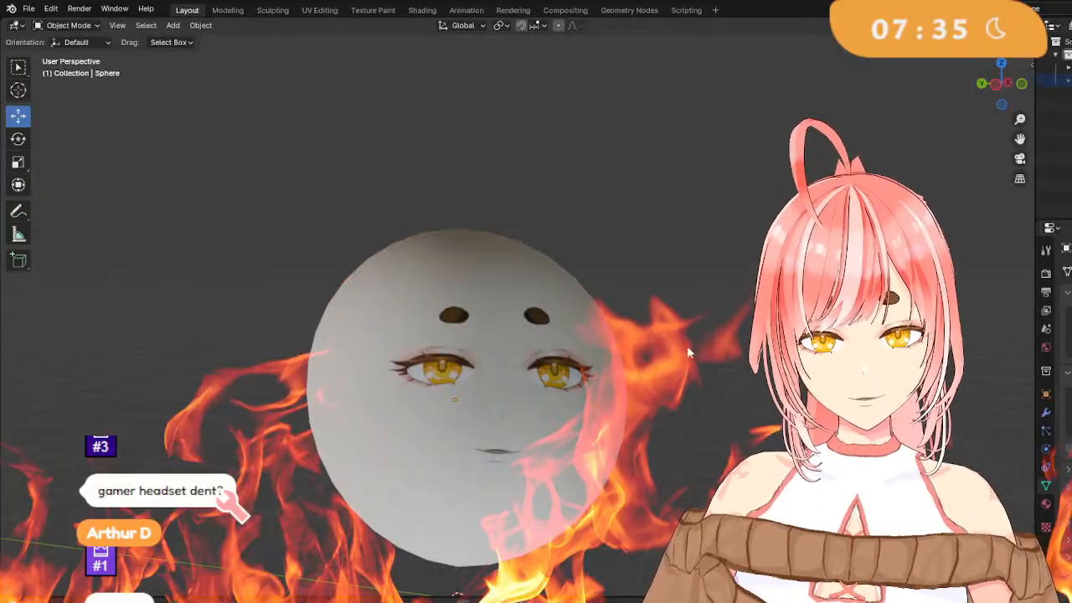
middle_drag(642, 408, 811, 386)
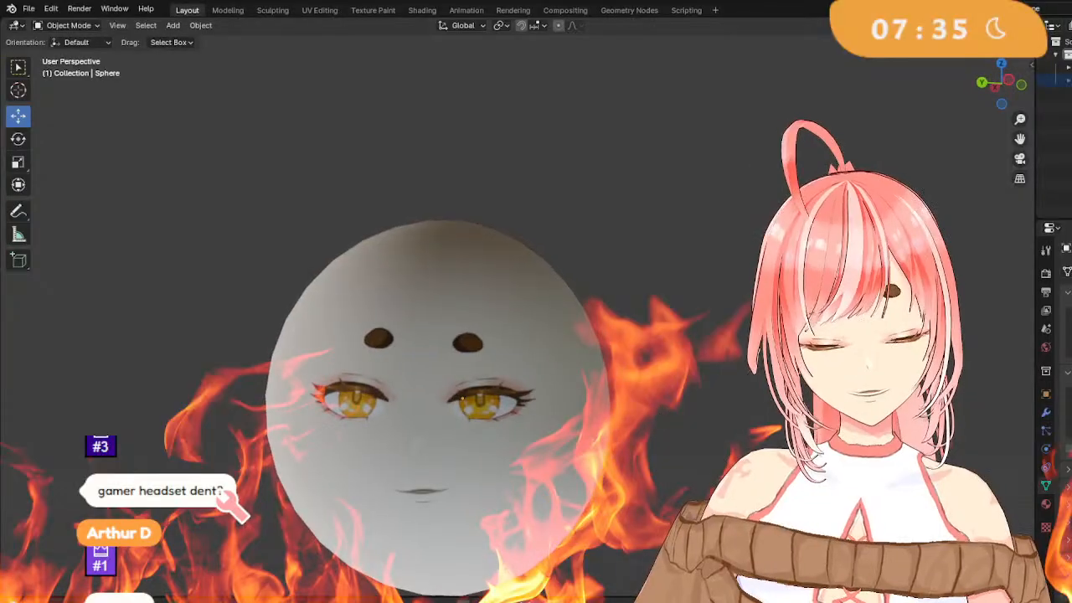
click(460, 403)
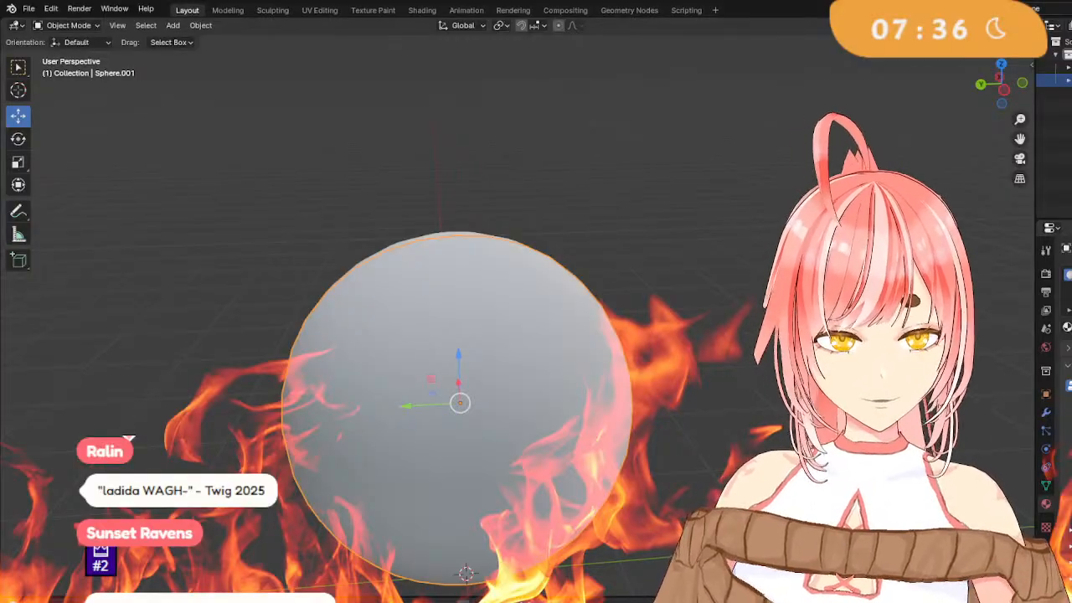
Open the separated half's "tworb flesh" material in the Shading workspace and sample its base color from the adjoining face half.
click(319, 10)
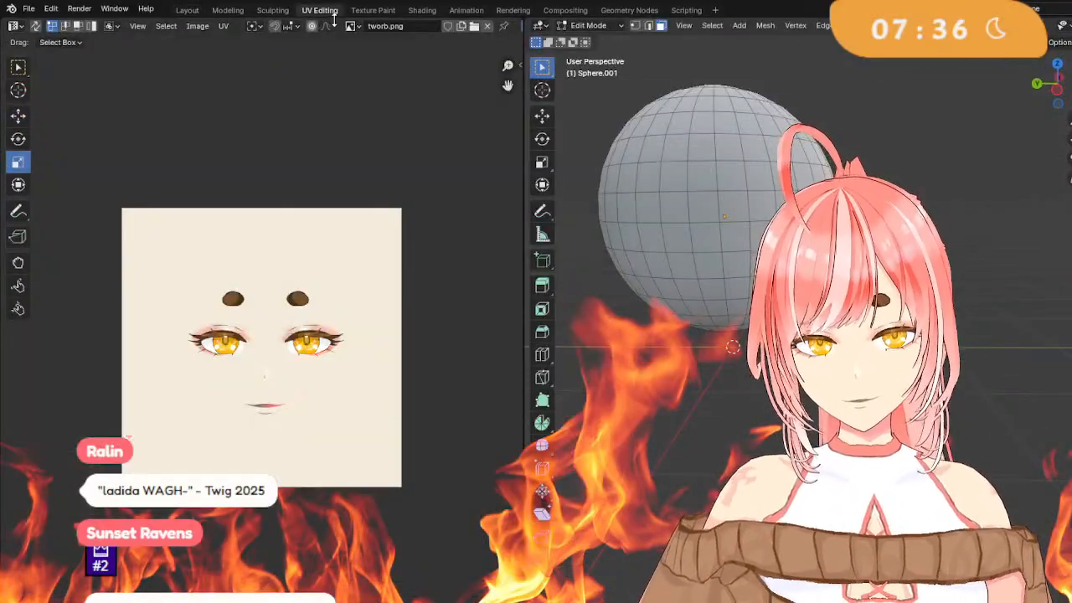
click(421, 10)
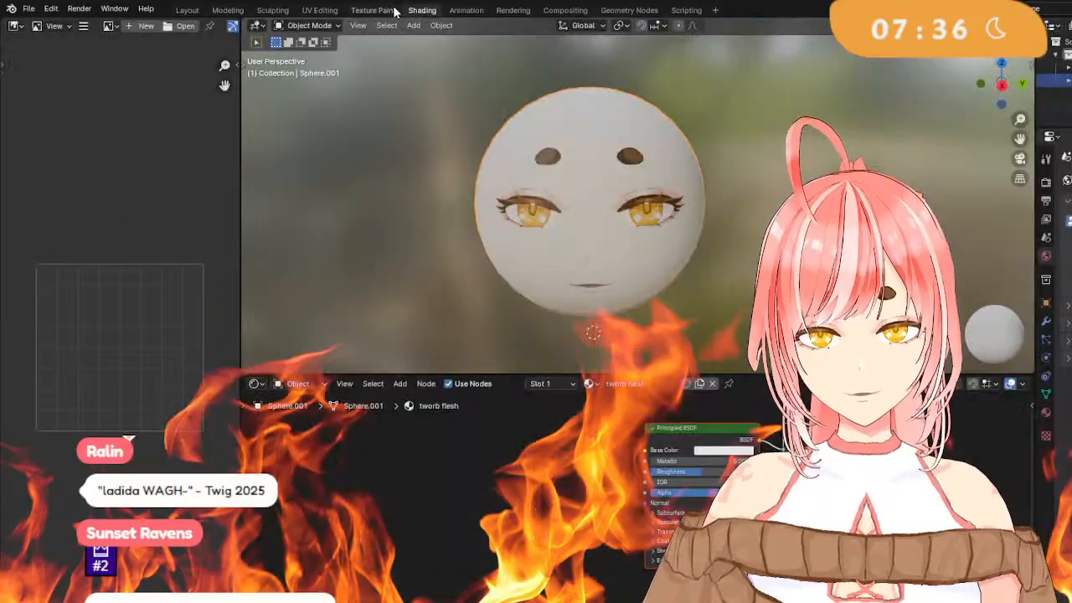
middle_drag(600, 303, 738, 313)
click(742, 452)
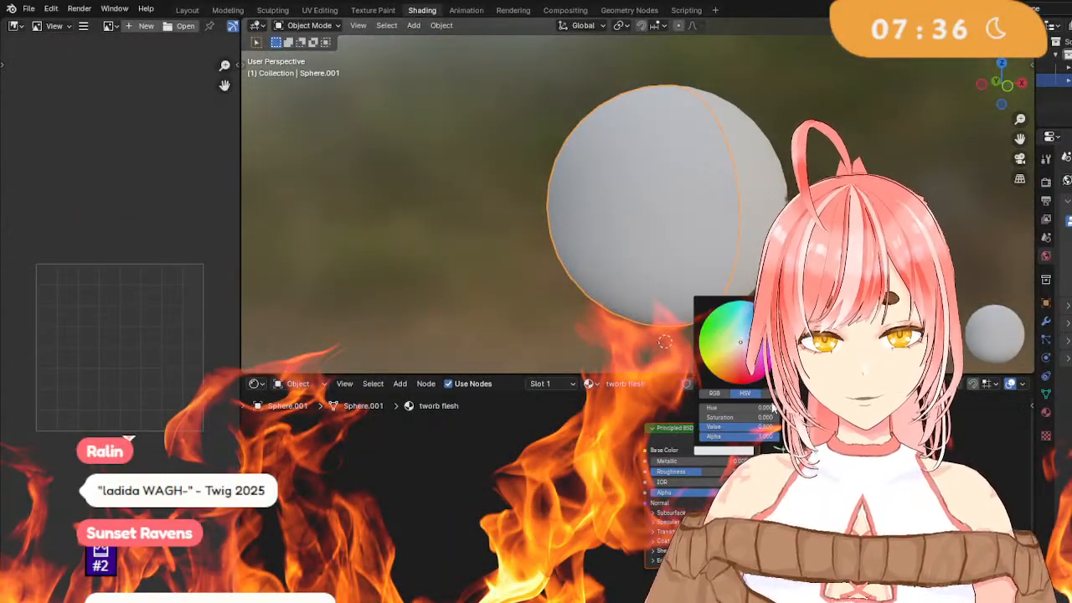
click(753, 189)
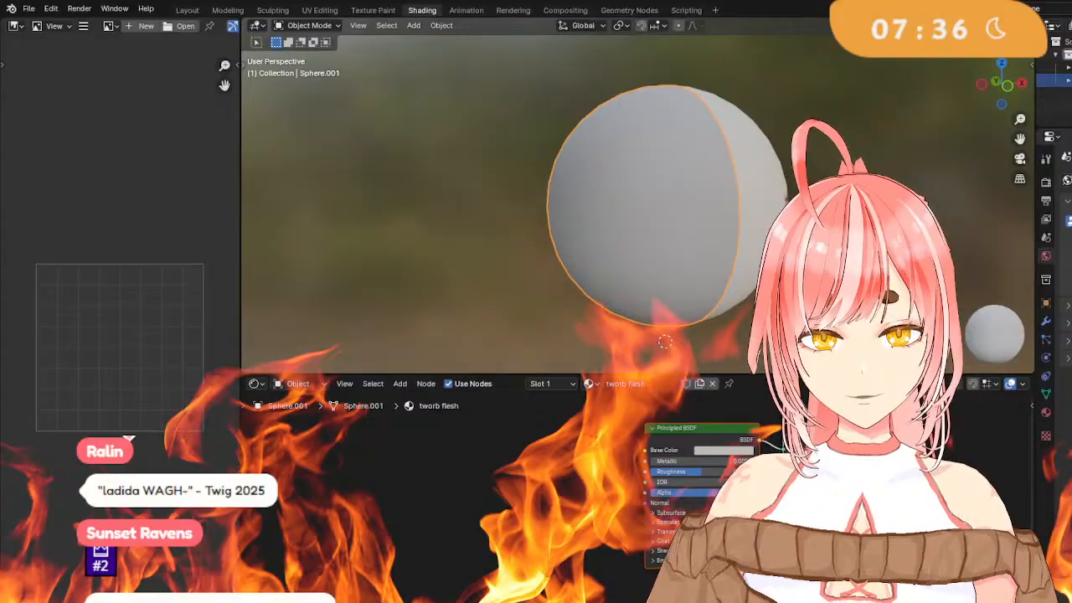
Resample the flesh material's base color from the skin on the front of the face.
middle_drag(753, 186, 637, 309)
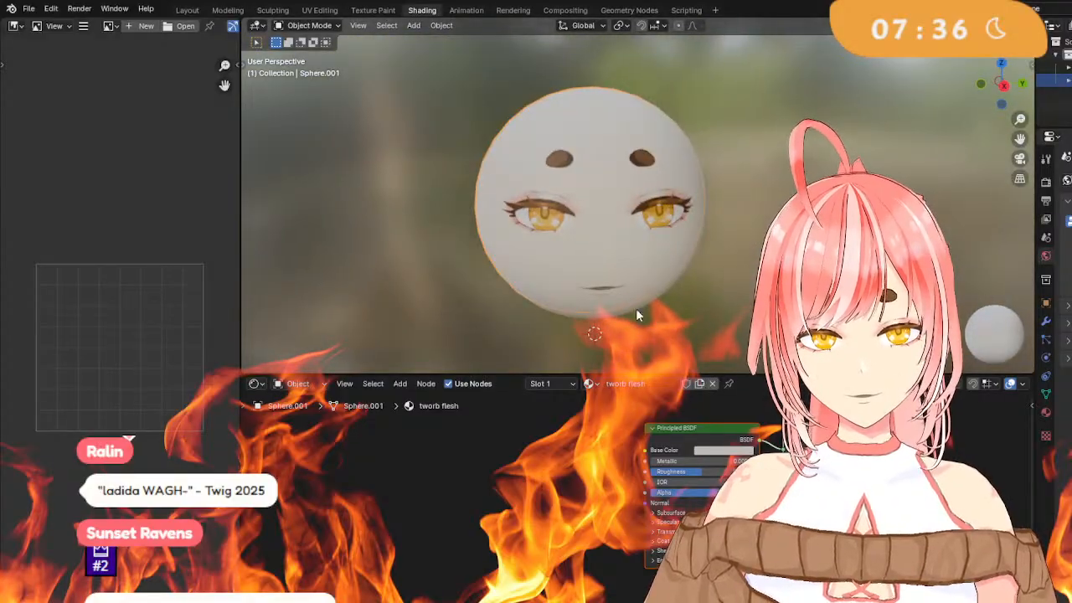
click(745, 451)
click(787, 408)
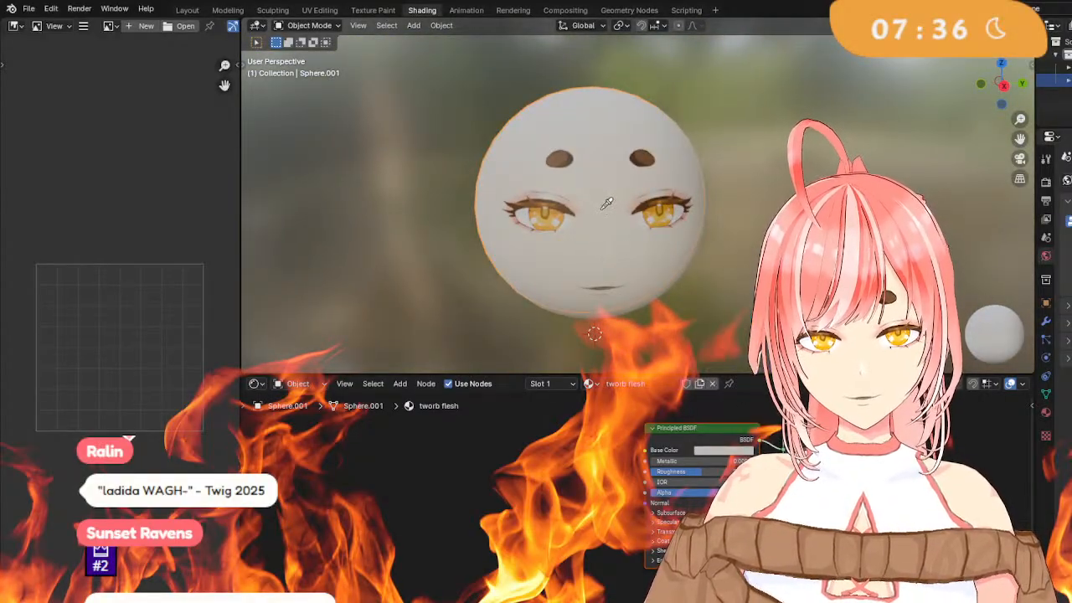
middle_drag(626, 263, 742, 305)
Add an Image Texture node to the "tworb flesh" material, link it to Base Color, and assign tworb.png.
click(399, 384)
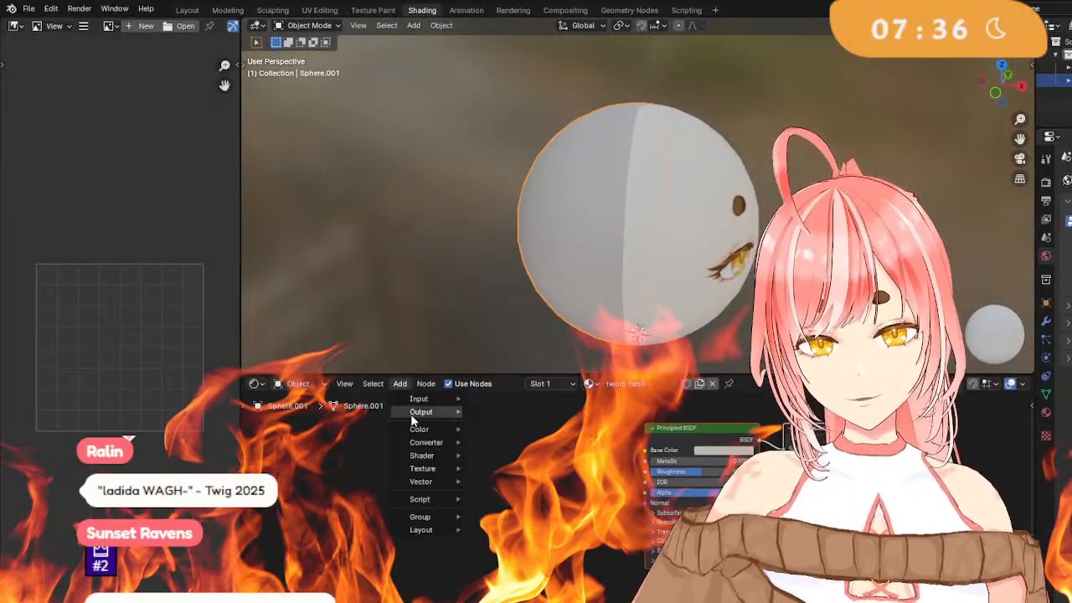
mouse_move(435, 472)
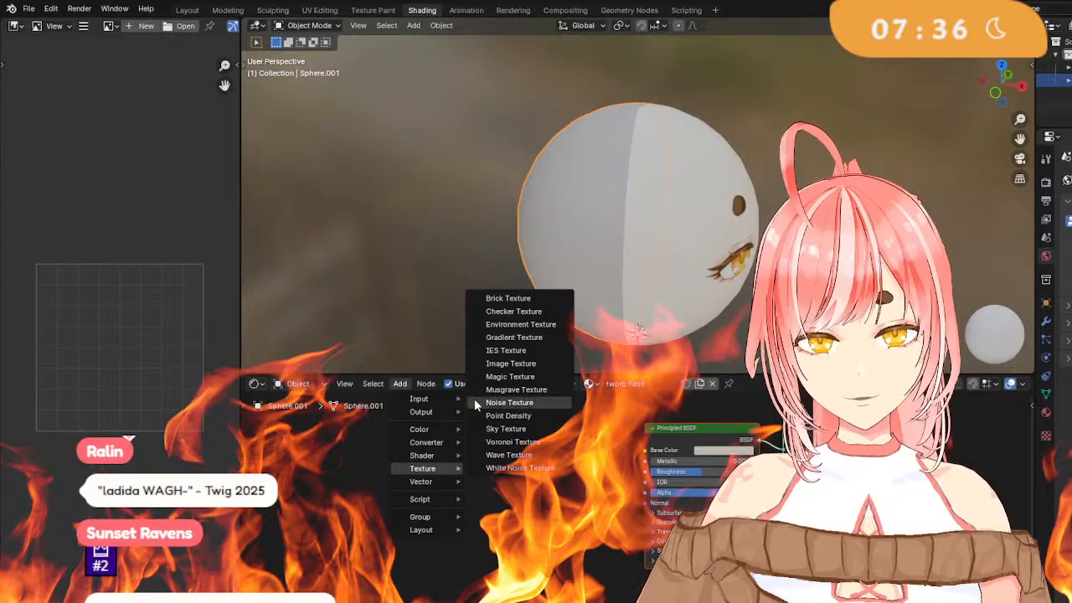
click(510, 366)
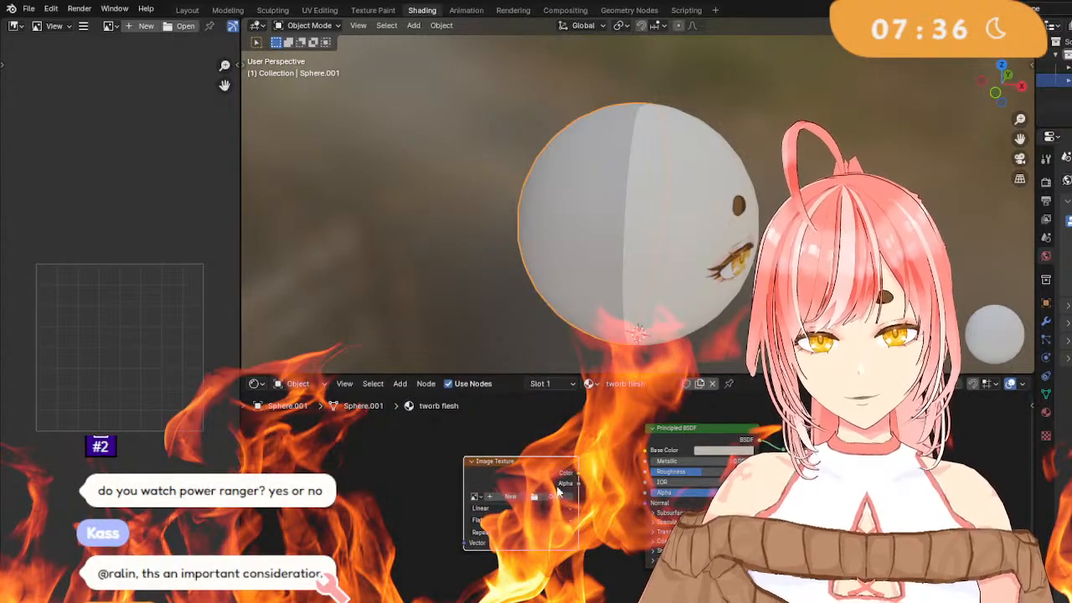
drag(645, 459, 648, 452)
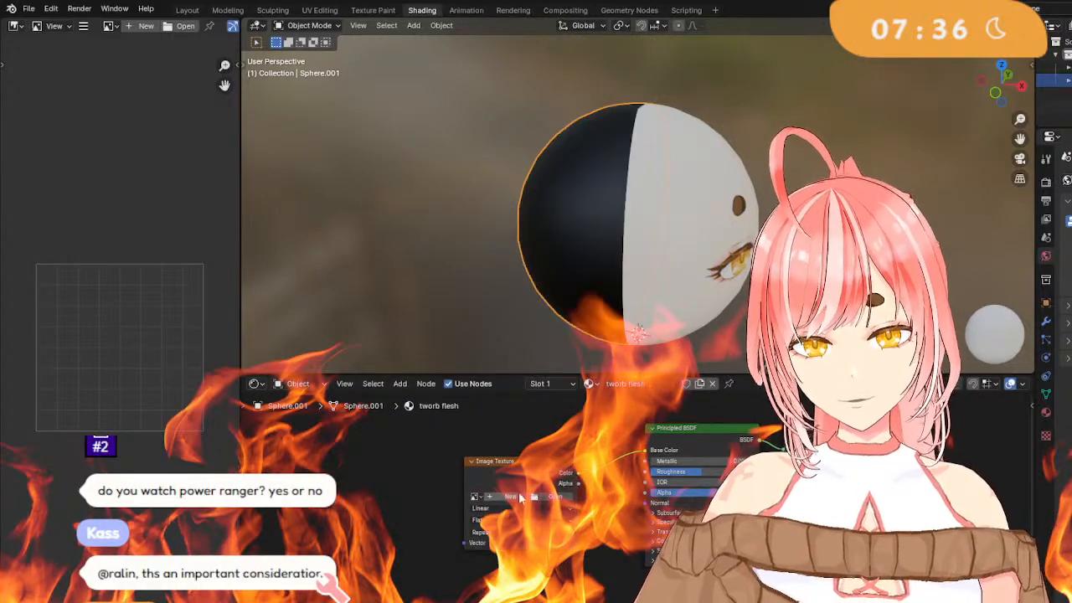
click(494, 522)
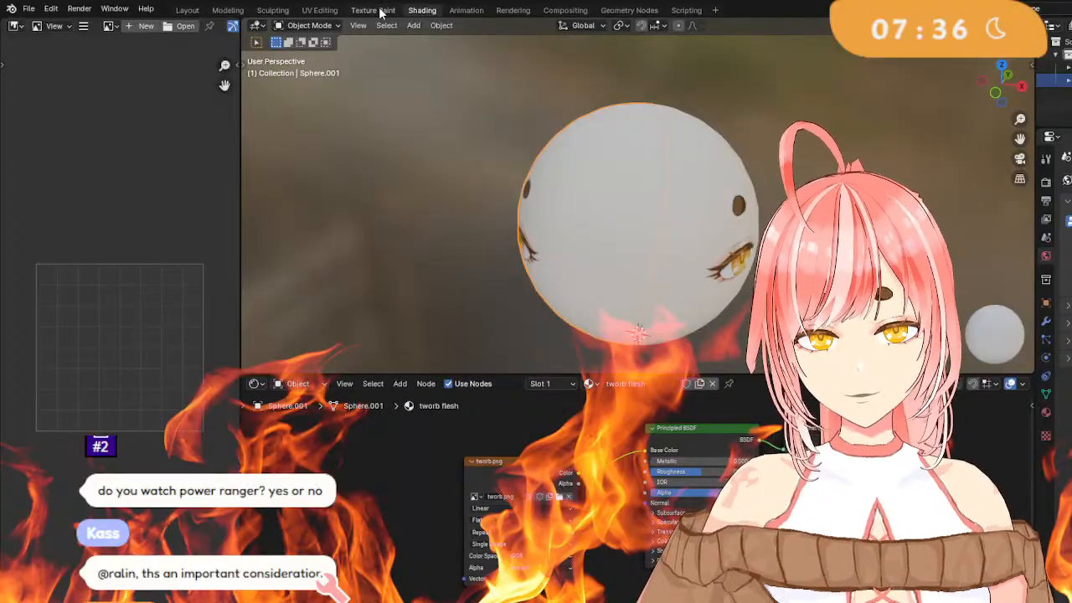
In the UV Editing workspace, select all faces of the back half and scale their UV islands narrower horizontally.
click(338, 11)
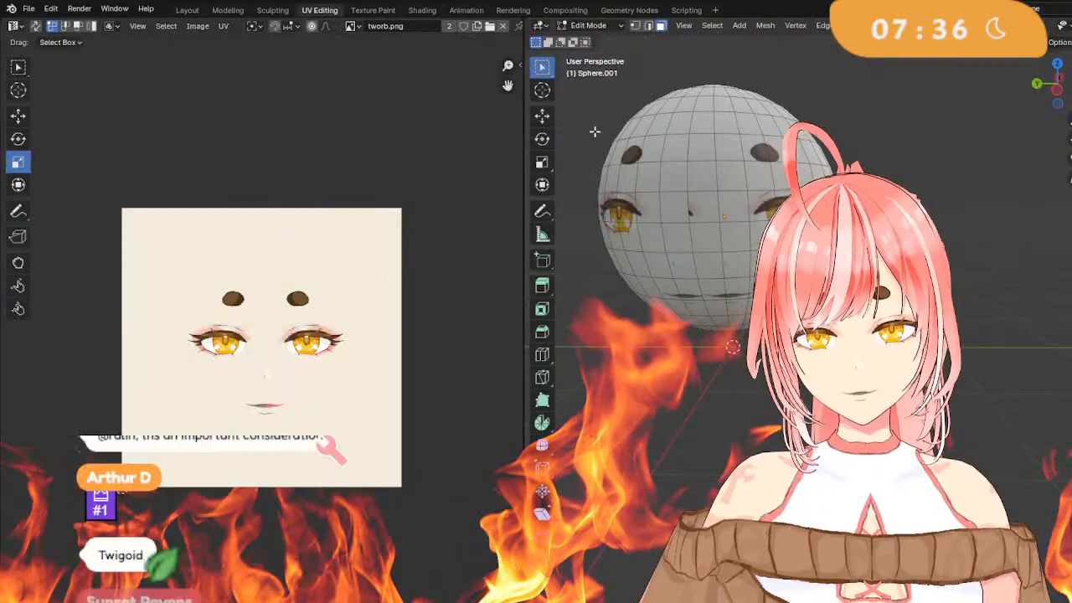
mouse_move(593, 131)
middle_down()
mouse_move(698, 144)
mouse_move(659, 137)
mouse_move(647, 146)
middle_up()
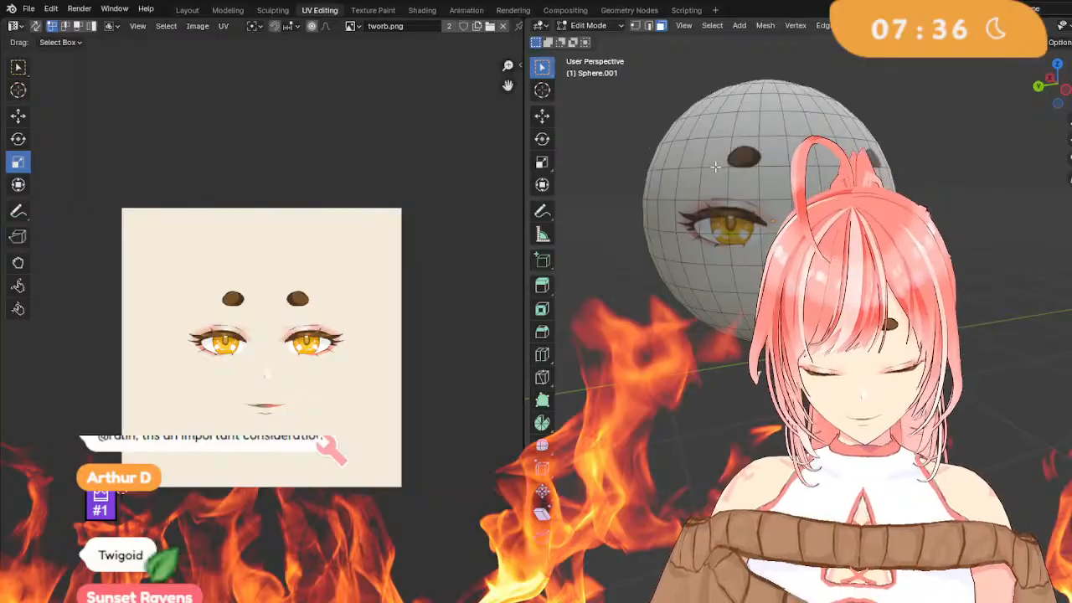
key(a)
scroll(258, 156, down, 5)
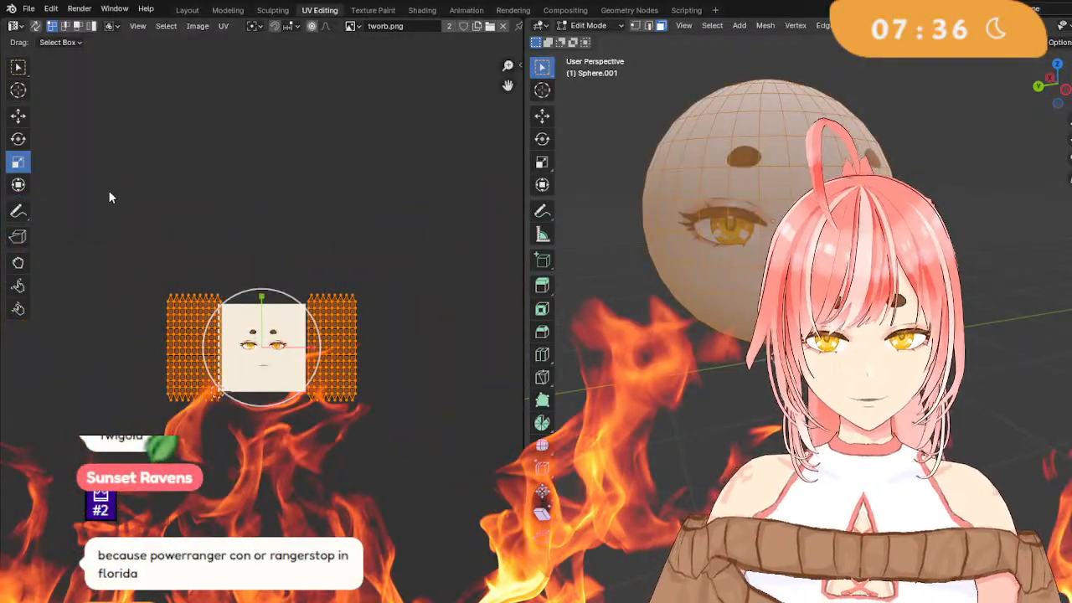
drag(321, 350, 265, 350)
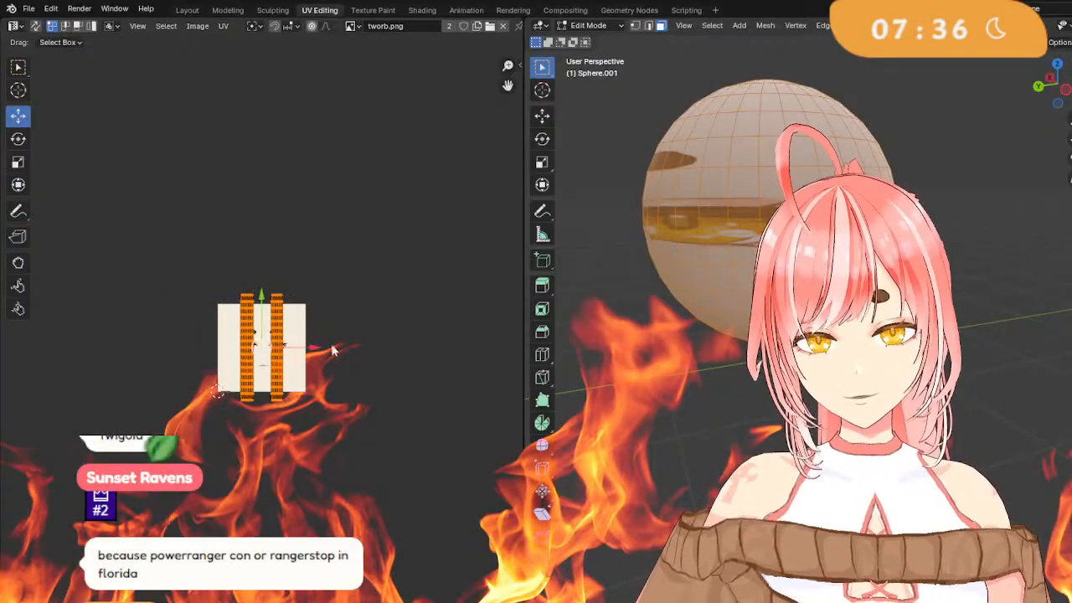
Shrink the UV islands further and move them onto the blank skin beside the eye in the tworb.png texture.
scroll(333, 350, up, 5)
drag(329, 356, 257, 350)
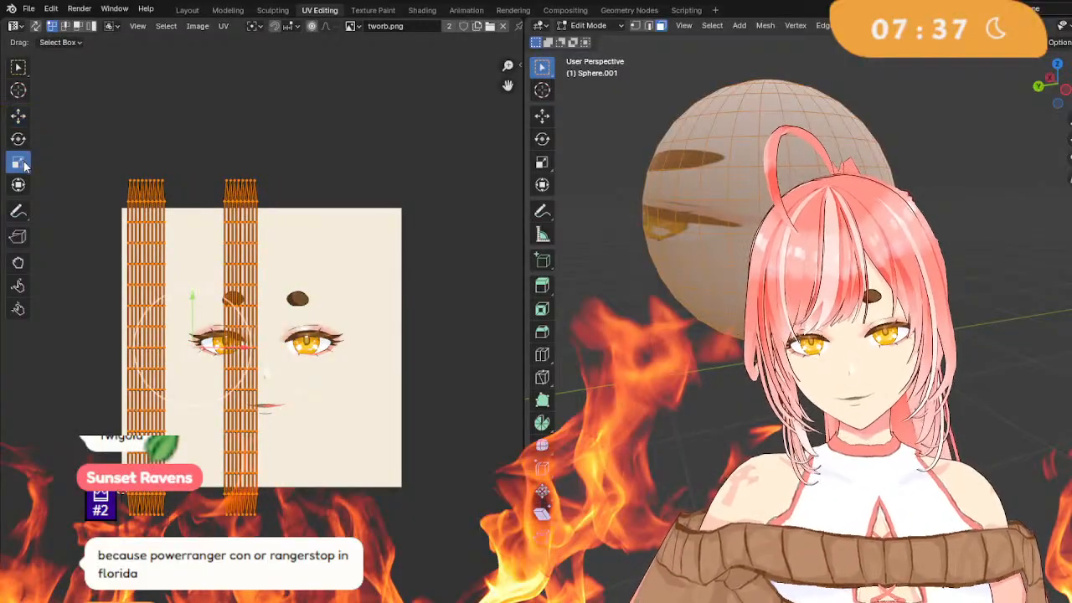
drag(259, 348, 201, 348)
click(18, 116)
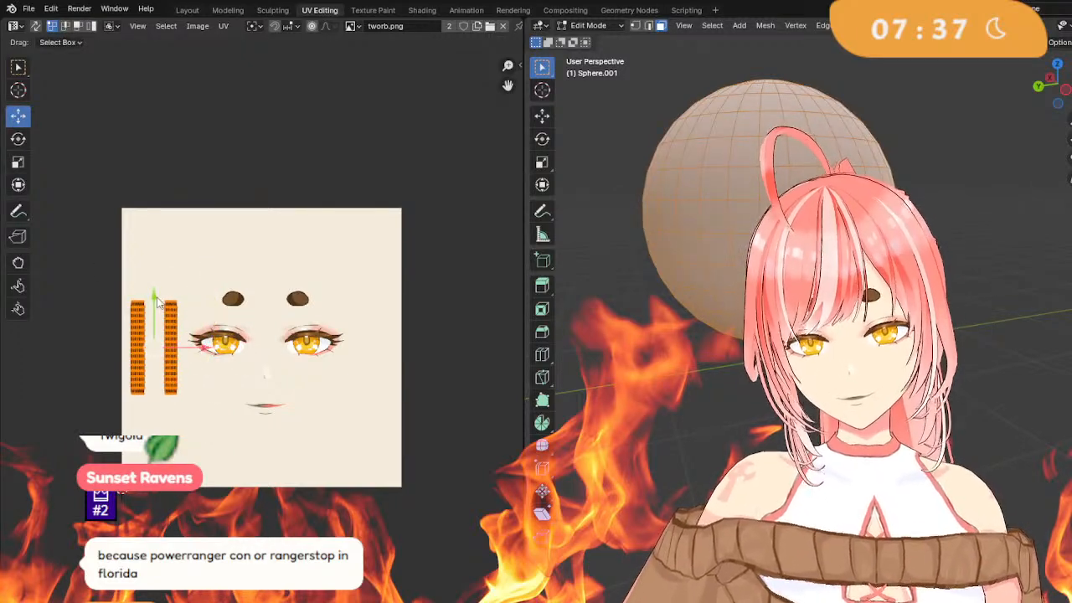
drag(153, 317, 154, 276)
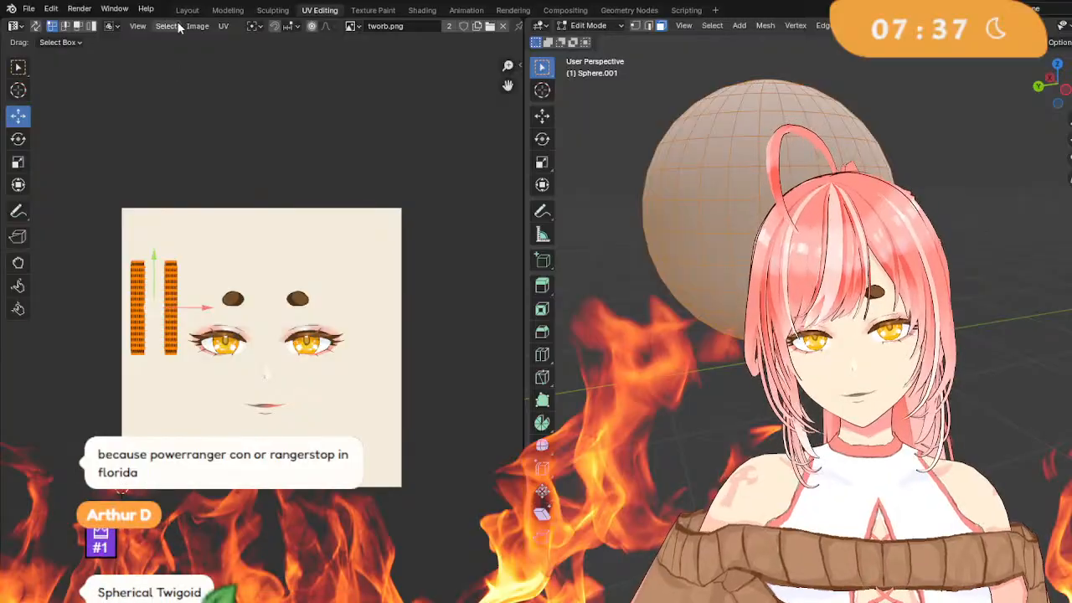
Return to the Layout workspace, select both sphere halves, and join them into one object.
click(187, 10)
mouse_move(702, 331)
middle_down()
mouse_move(611, 340)
mouse_move(685, 290)
mouse_move(397, 293)
mouse_move(301, 276)
mouse_move(339, 297)
middle_up()
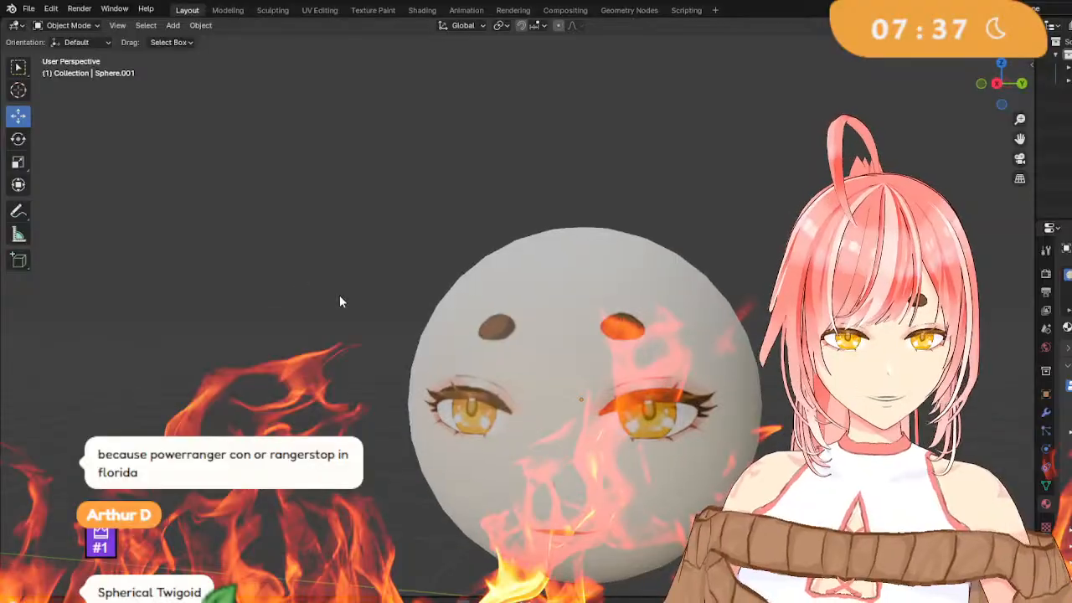
mouse_move(629, 397)
middle_down()
mouse_move(694, 368)
mouse_move(752, 387)
middle_up()
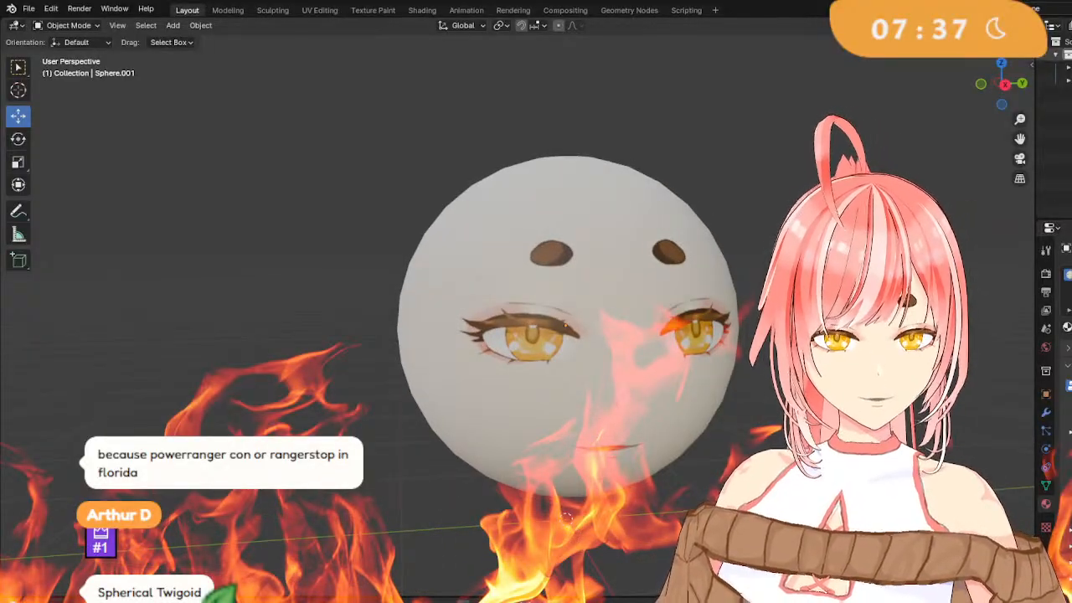
click(1054, 67)
shift+click(1054, 81)
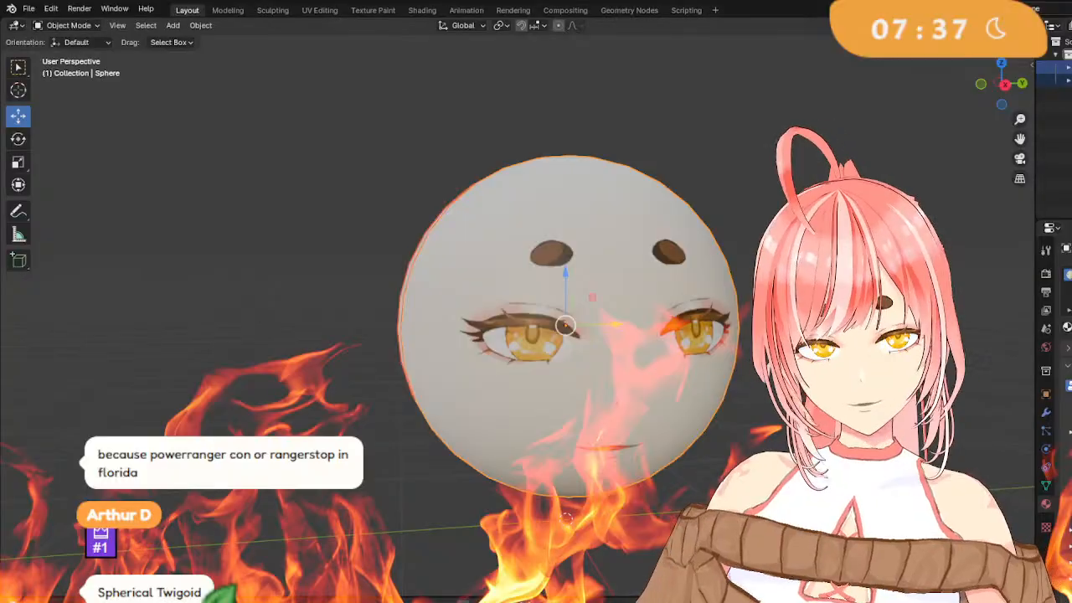
right_click(842, 220)
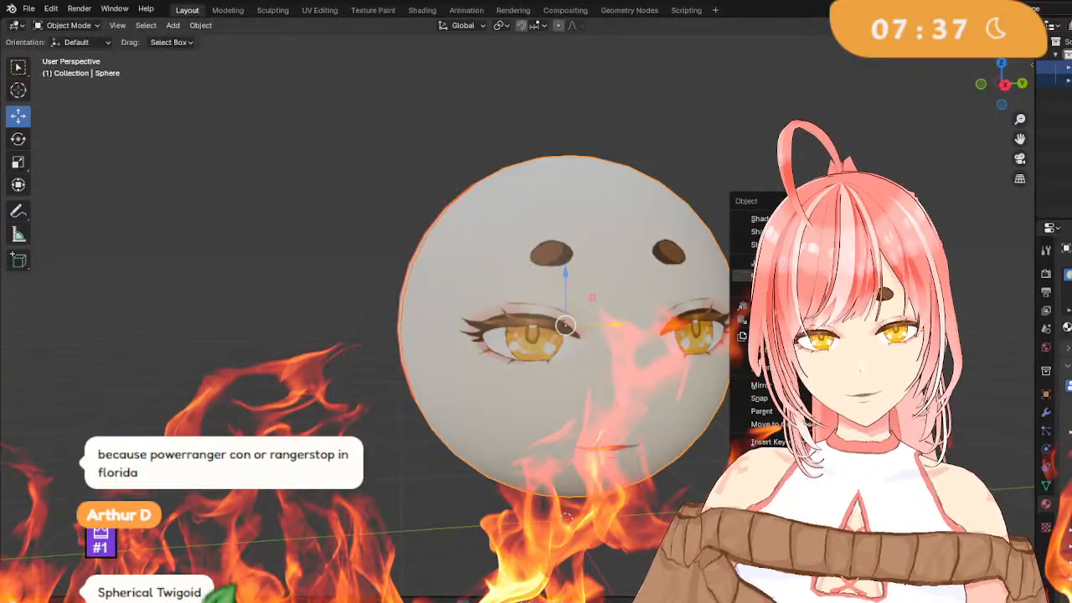
click(796, 262)
Inspect the joined sphere's face from near and far.
middle_drag(713, 296, 680, 313)
scroll(679, 314, down, 6)
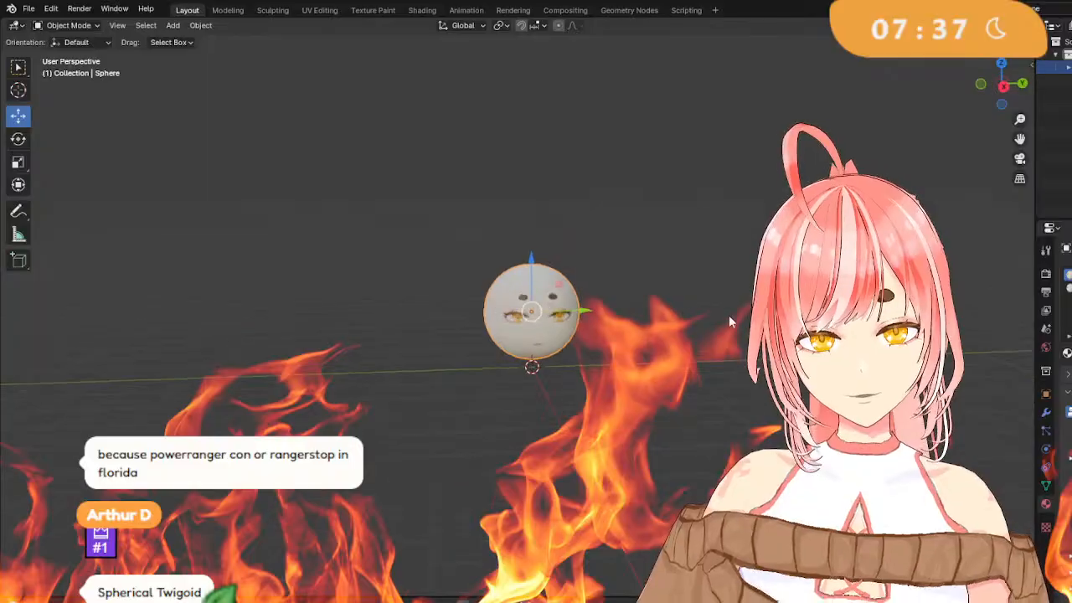
scroll(720, 308, up, 8)
scroll(712, 308, down, 6)
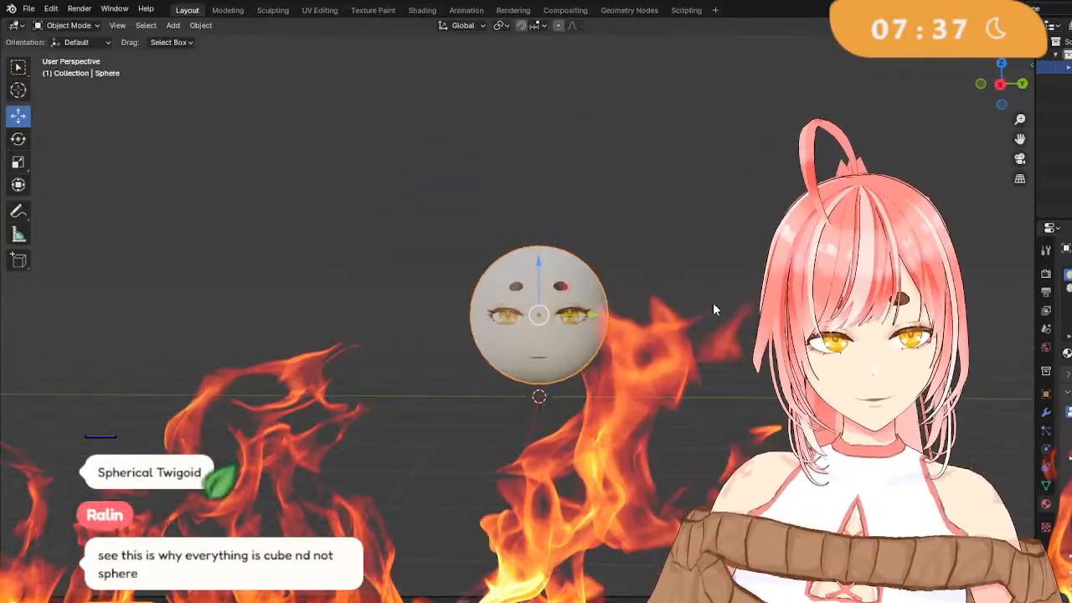
scroll(713, 307, up, 10)
scroll(721, 308, down, 5)
scroll(723, 311, up, 3)
scroll(725, 310, down, 2)
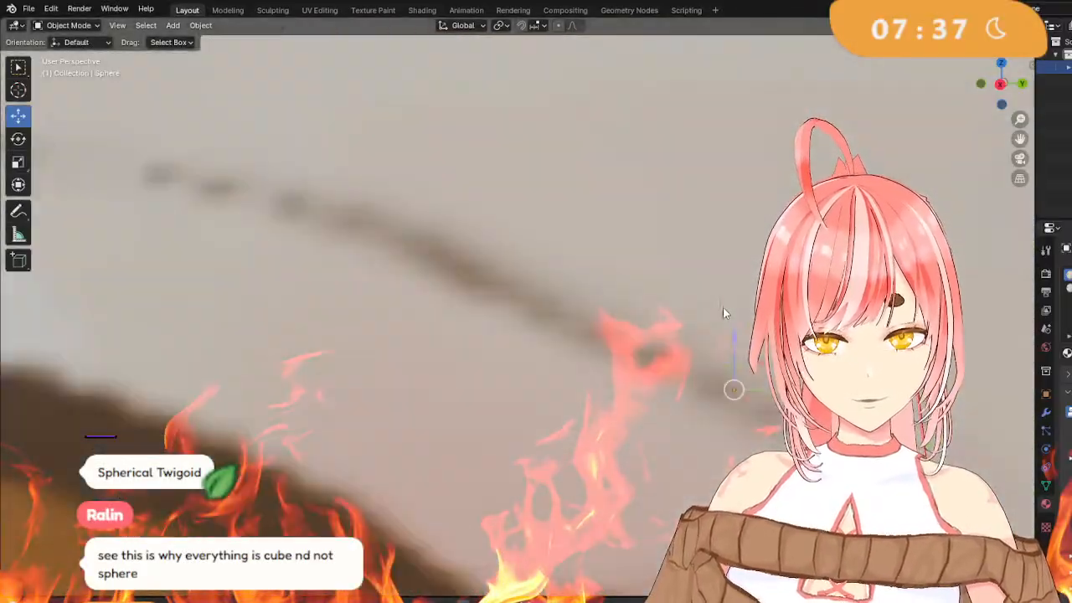
scroll(725, 308, up, 2)
scroll(725, 308, down, 4)
scroll(727, 314, down, 6)
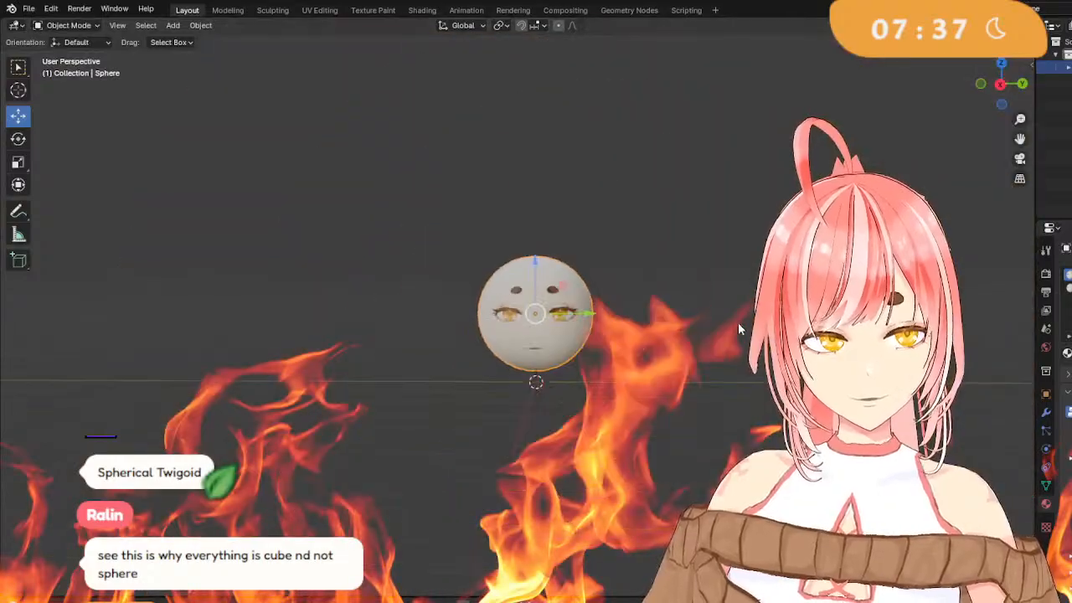
scroll(700, 337, up, 1)
scroll(698, 338, up, 3)
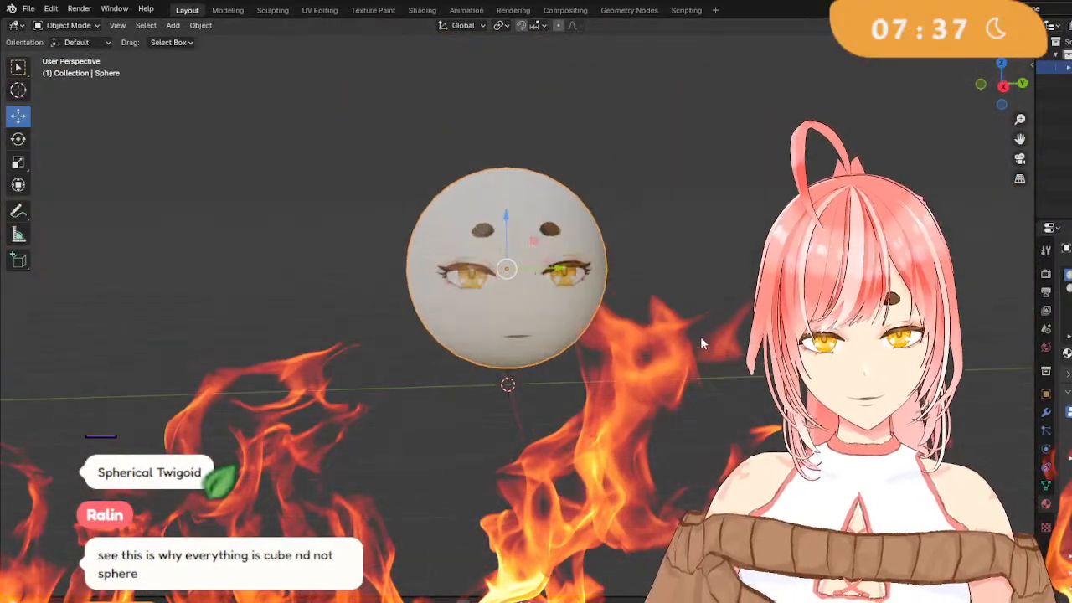
scroll(692, 338, down, 1)
middle_drag(698, 379, 696, 367)
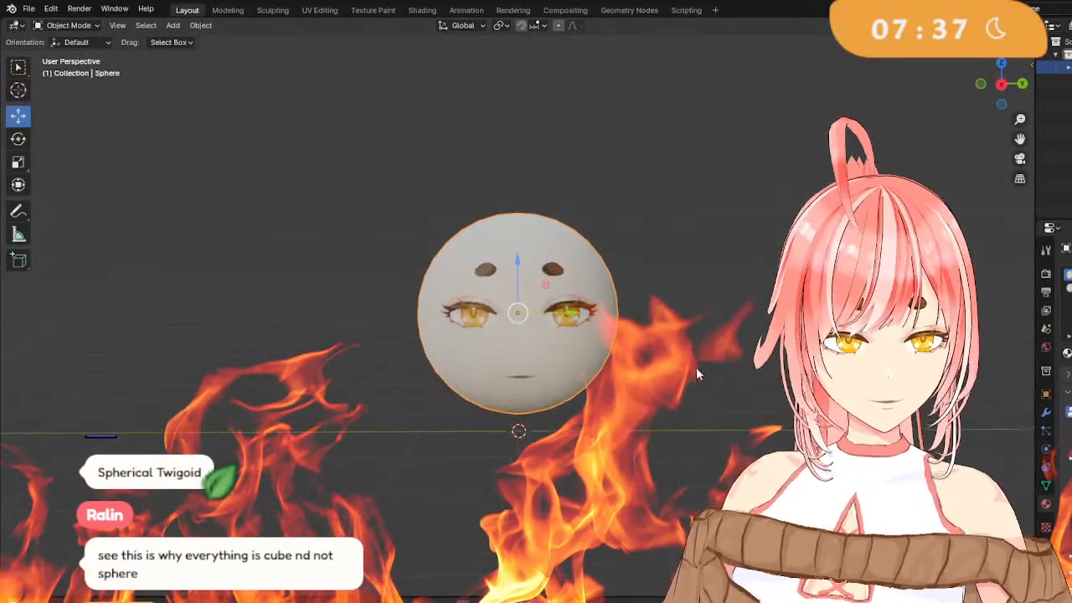
scroll(727, 279, up, 4)
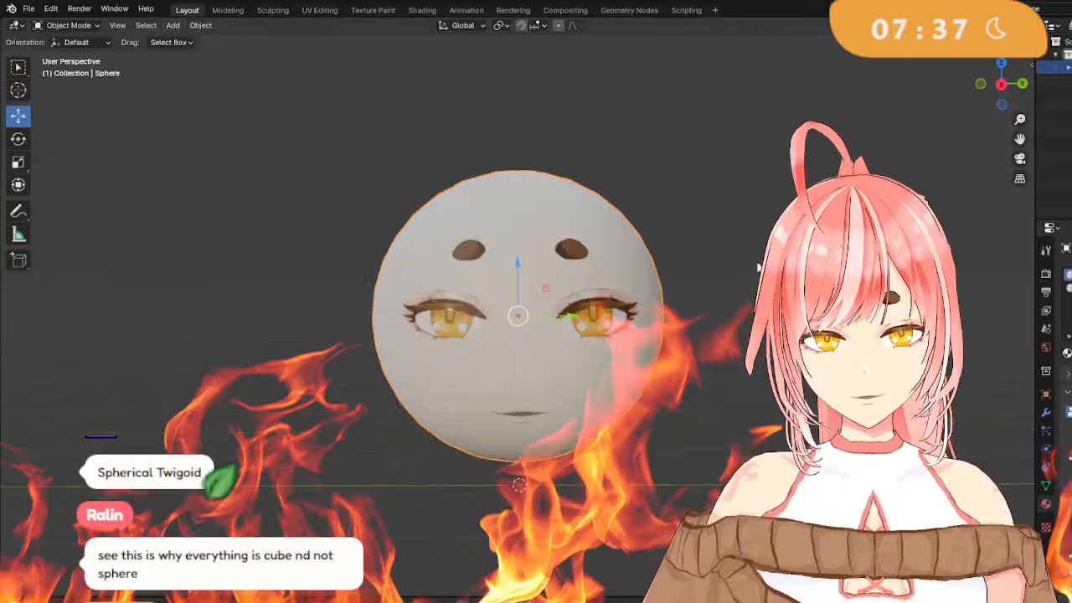
shift+middle_drag(727, 274, 743, 258)
Add a camera to the scene and check its view.
click(168, 24)
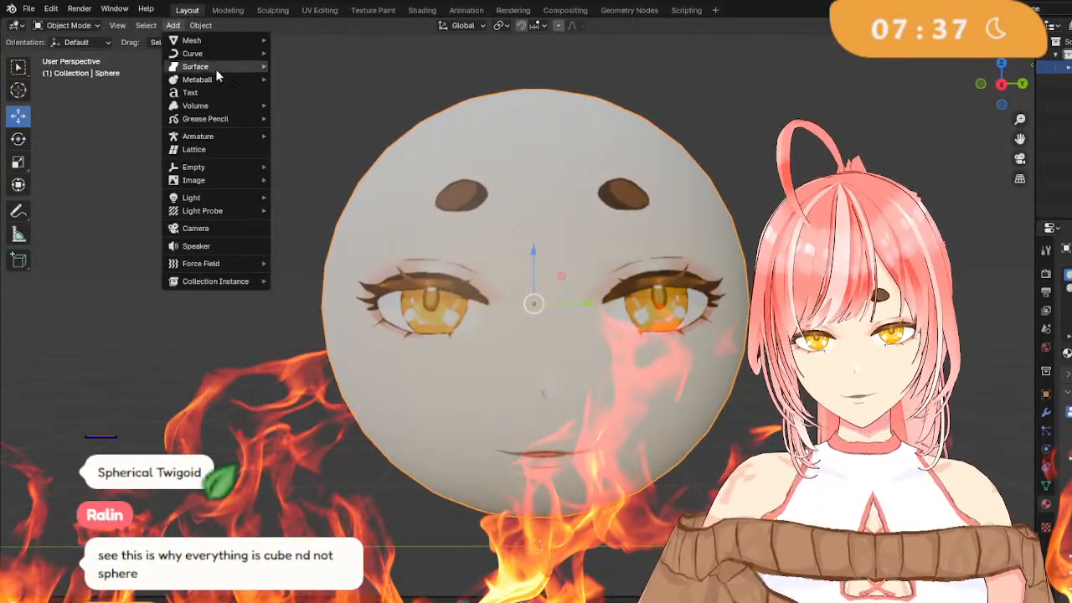
click(175, 27)
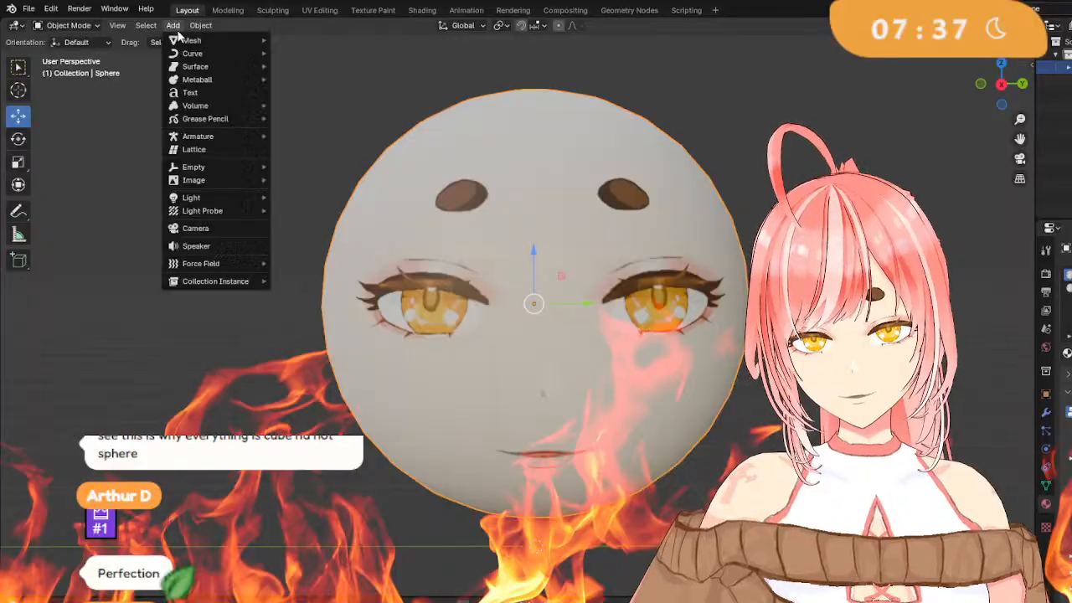
click(224, 226)
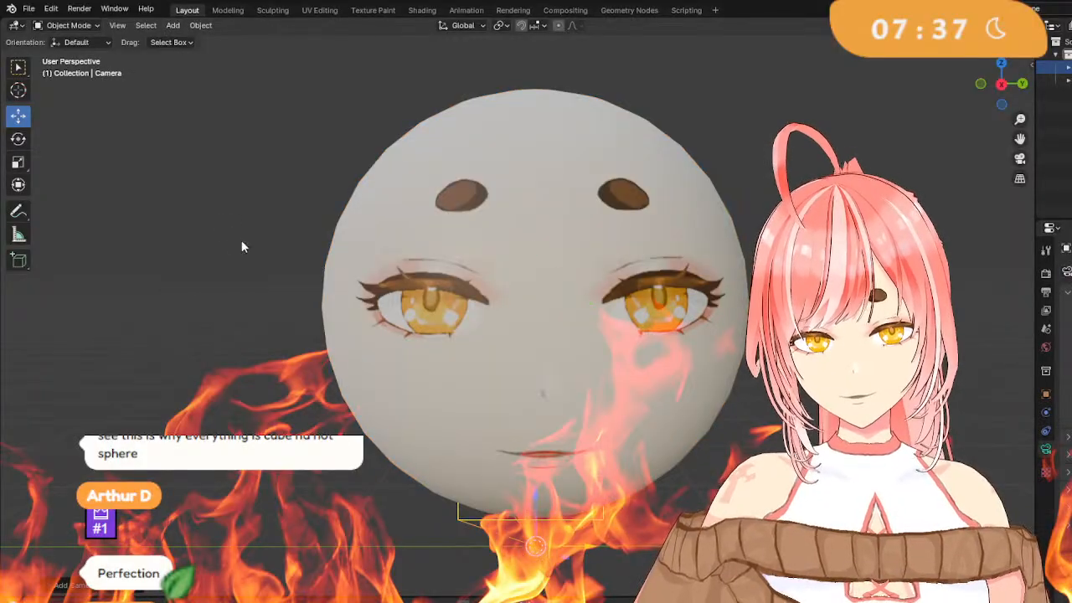
mouse_move(669, 459)
middle_down()
mouse_move(662, 436)
mouse_move(658, 448)
middle_up()
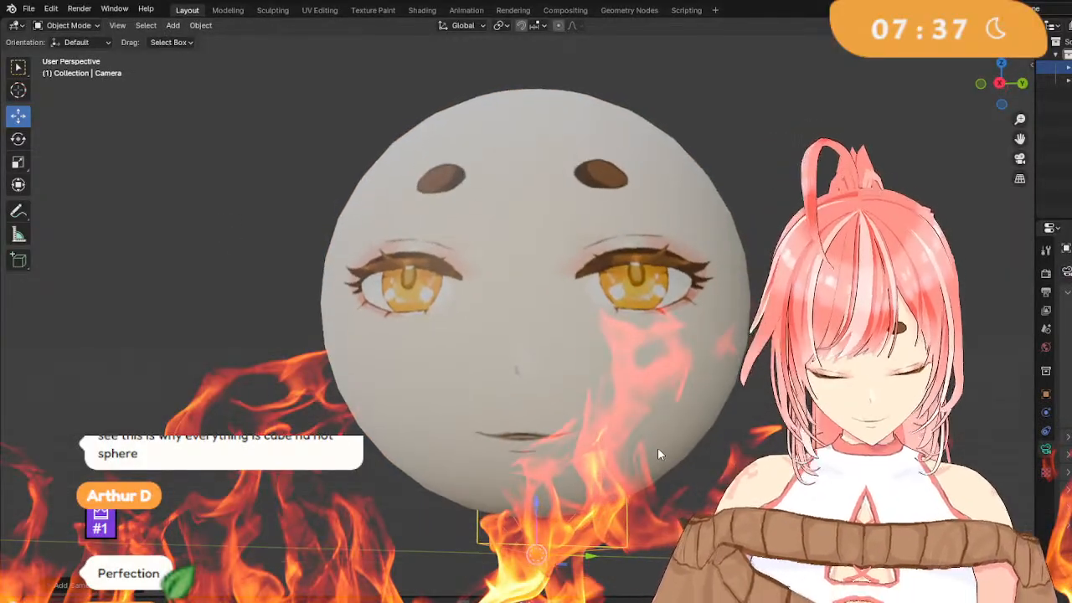
key(KP_0)
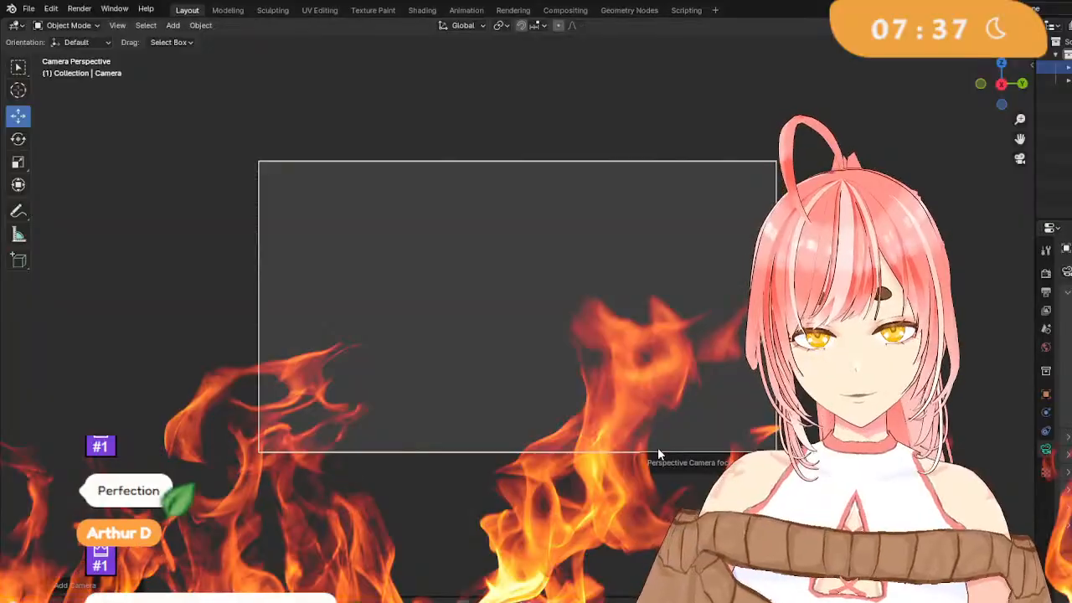
key(KP_0)
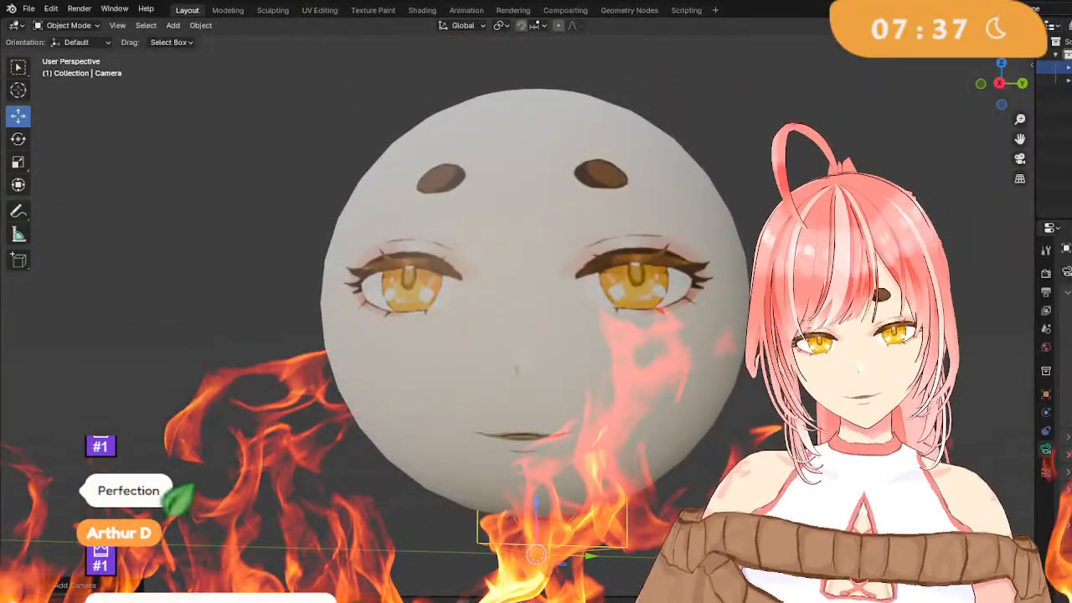
Move the camera out in front of the sphere, raise it to face height, and check the framing through it.
middle_drag(657, 454, 545, 549)
drag(472, 543, 2, 559)
scroll(597, 397, down, 3)
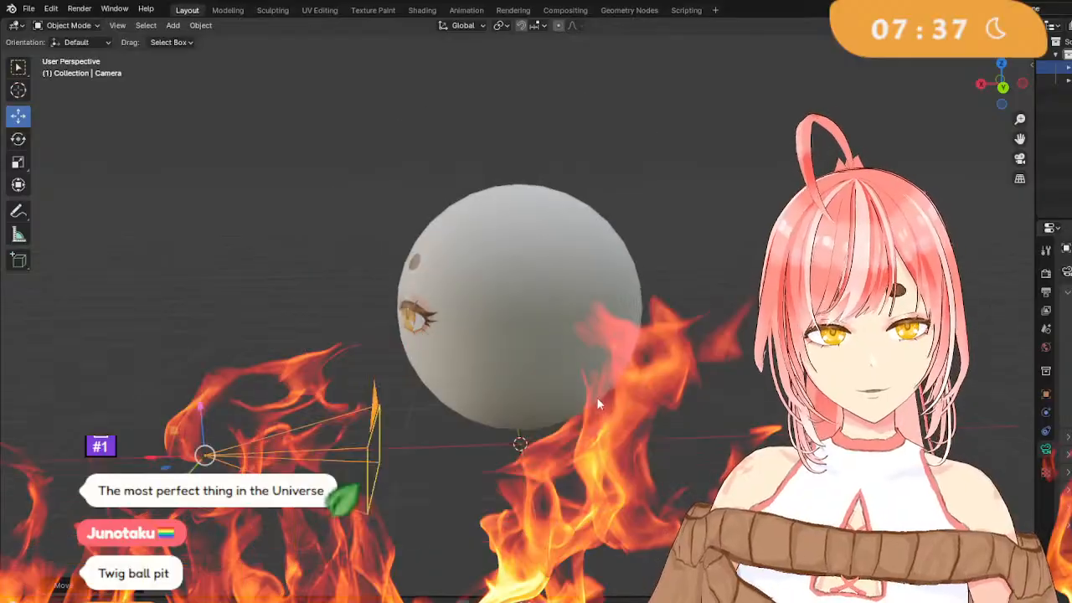
middle_drag(597, 397, 334, 470)
drag(370, 414, 398, 223)
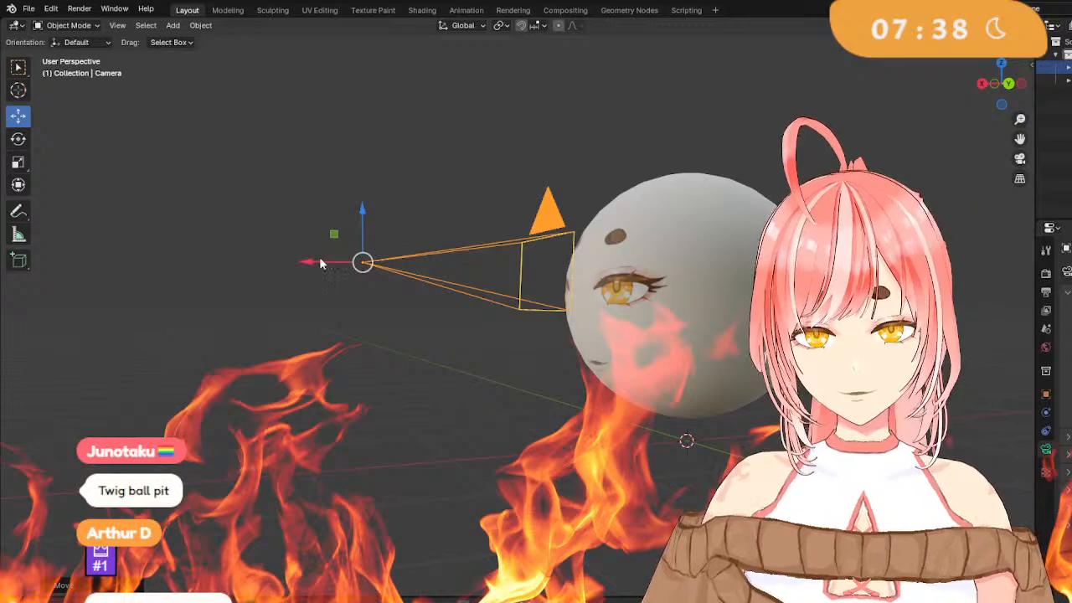
drag(311, 262, 63, 274)
middle_drag(230, 299, 344, 315)
key(KP_0)
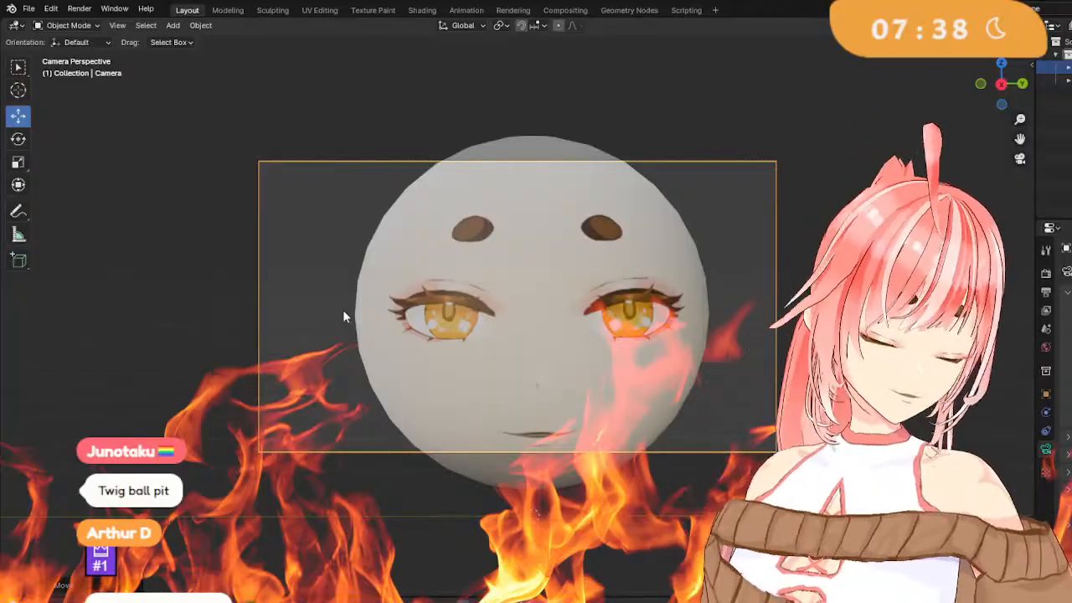
click(17, 163)
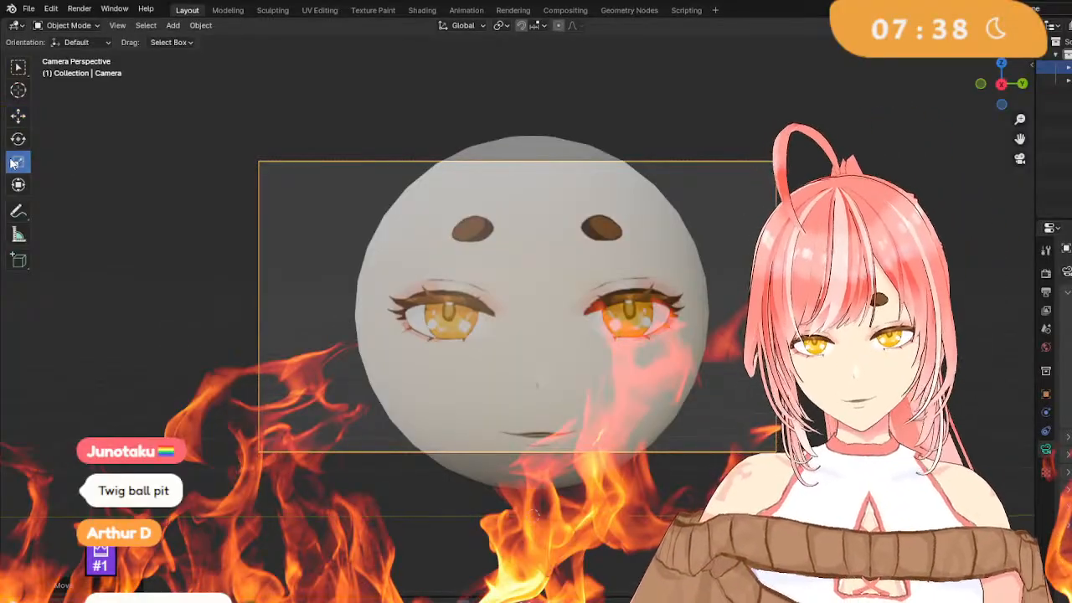
click(360, 409)
click(349, 453)
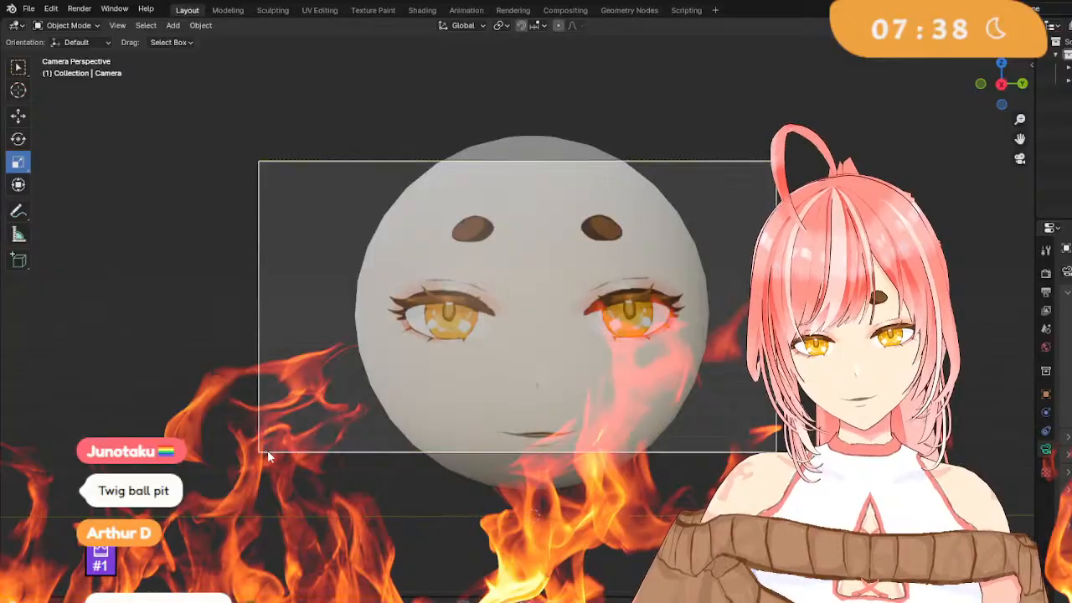
Shorten the camera's focal length by adjusting its frame in front of the sphere to widen the view.
click(17, 116)
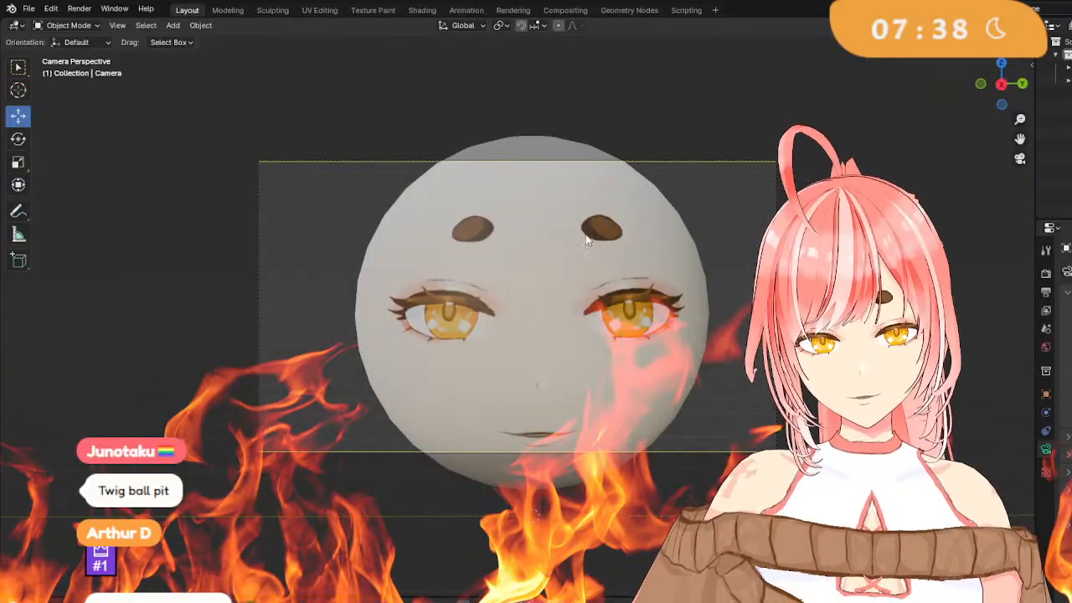
scroll(526, 335, down, 3)
middle_drag(526, 335, 548, 368)
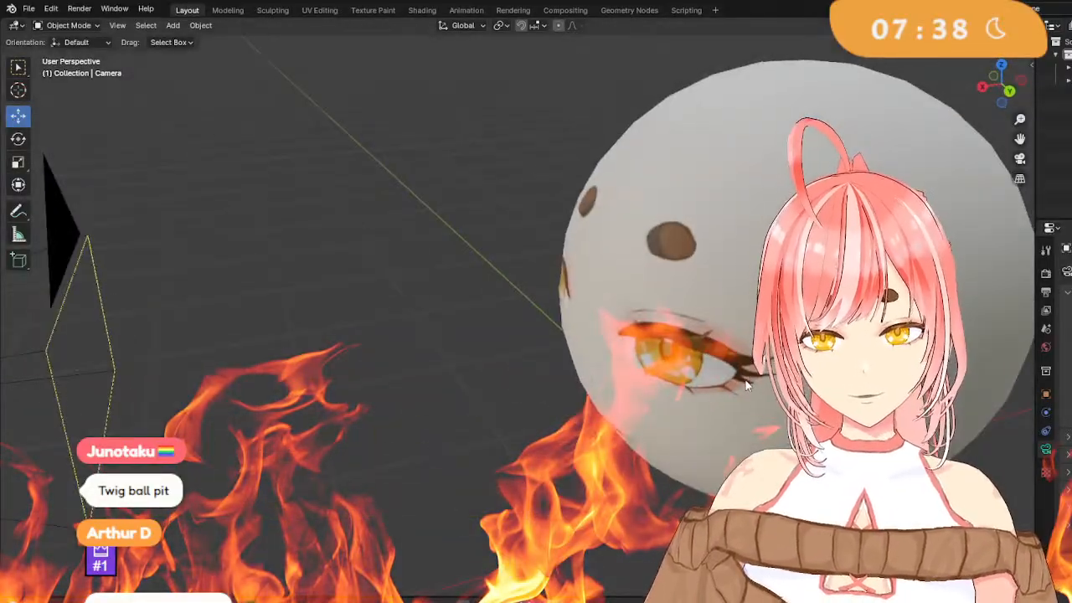
scroll(746, 383, down, 4)
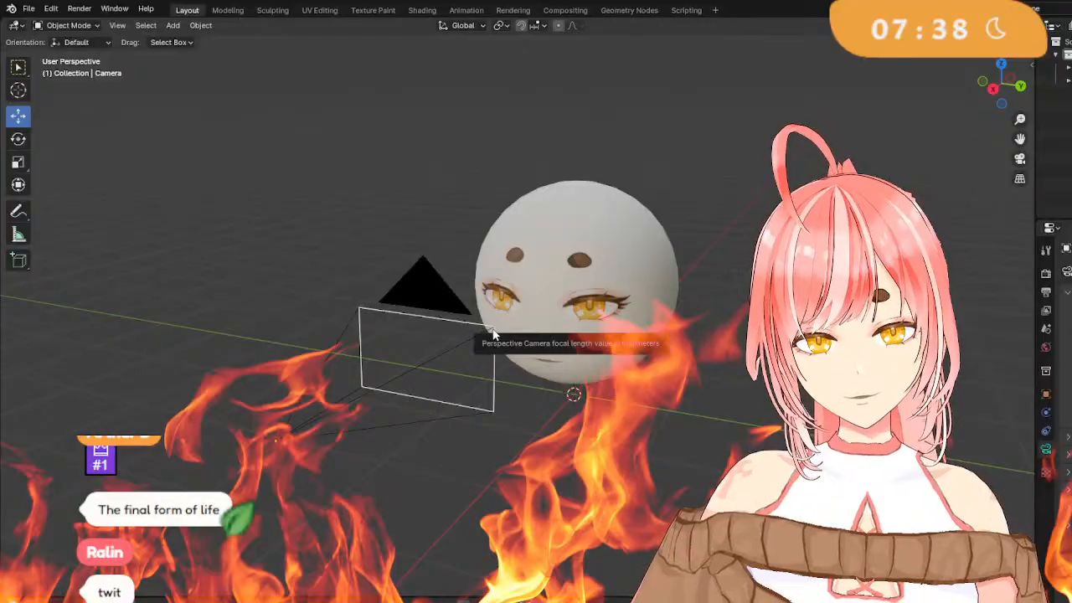
drag(488, 330, 454, 343)
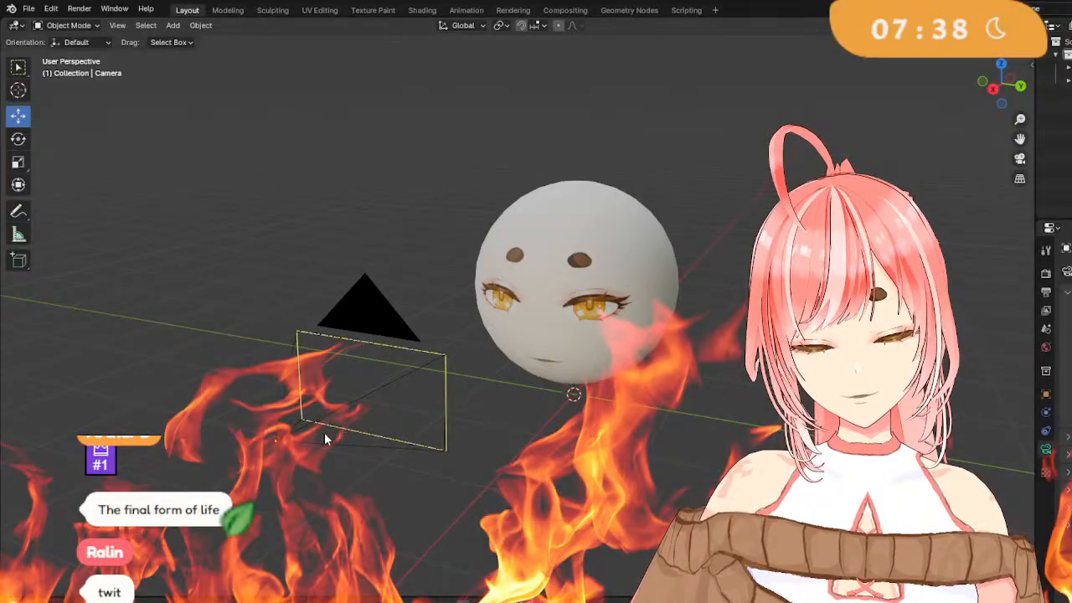
Select the camera, move it farther back from the sphere, and check the framing through it.
click(281, 436)
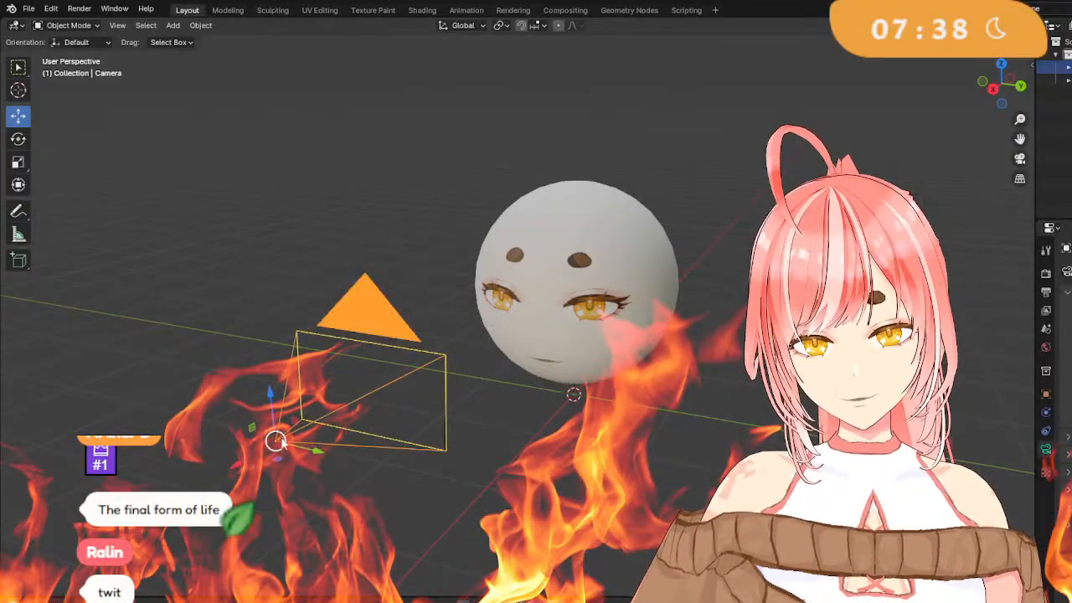
drag(242, 462, 41, 580)
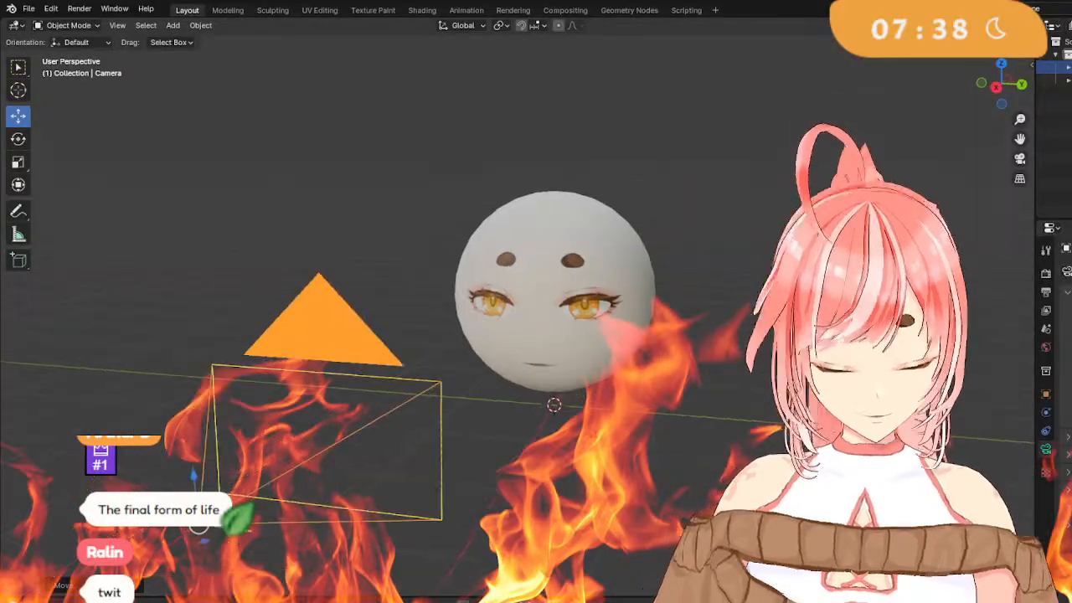
key(KP_0)
scroll(715, 335, up, 6)
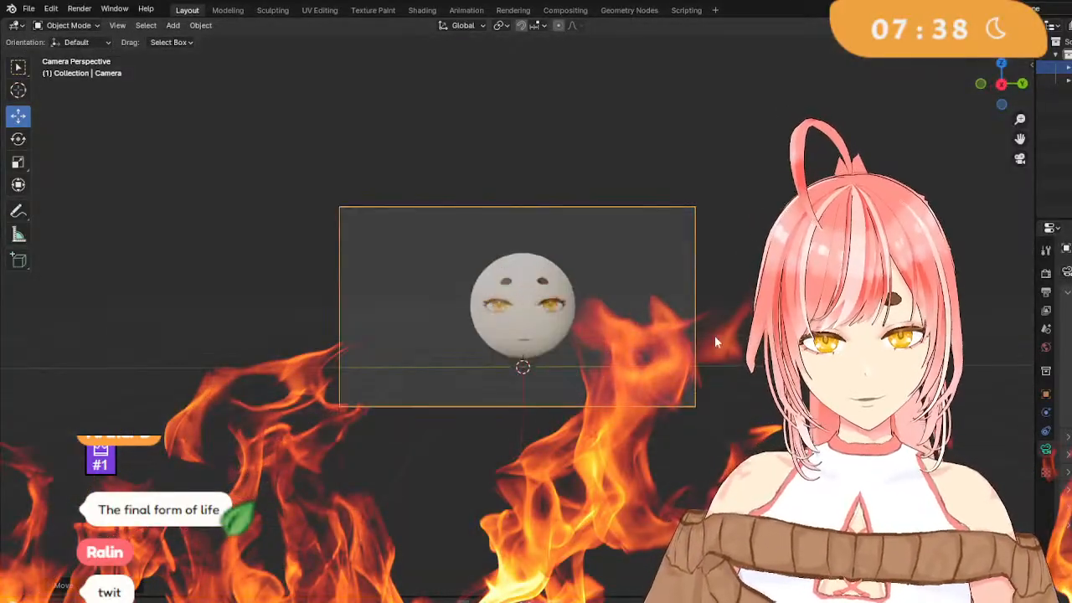
scroll(715, 335, down, 2)
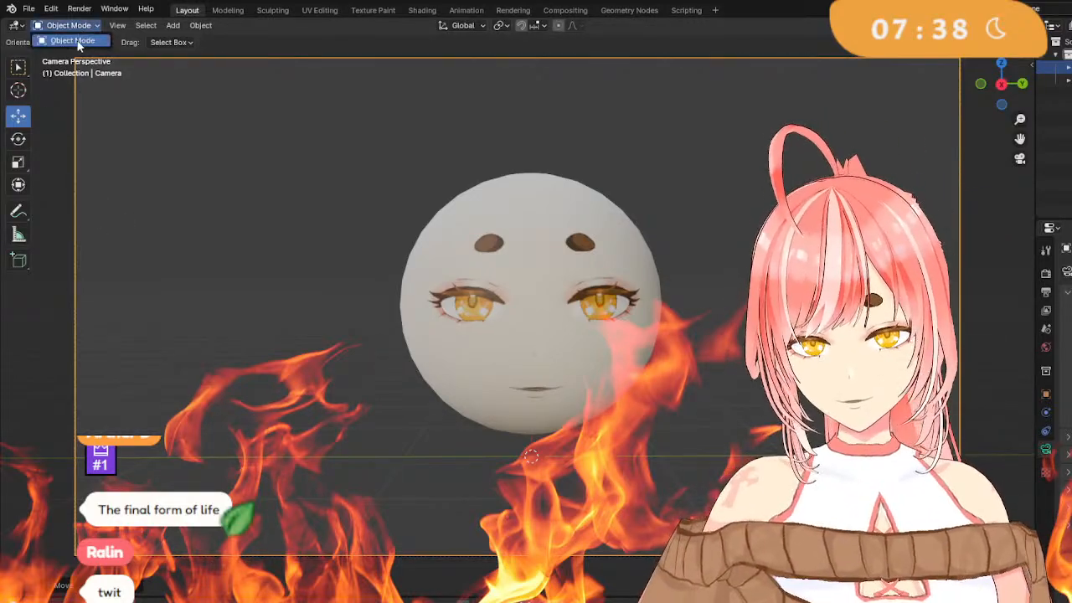
mouse_move(627, 253)
middle_down()
mouse_move(586, 251)
mouse_move(628, 253)
middle_up()
click(628, 257)
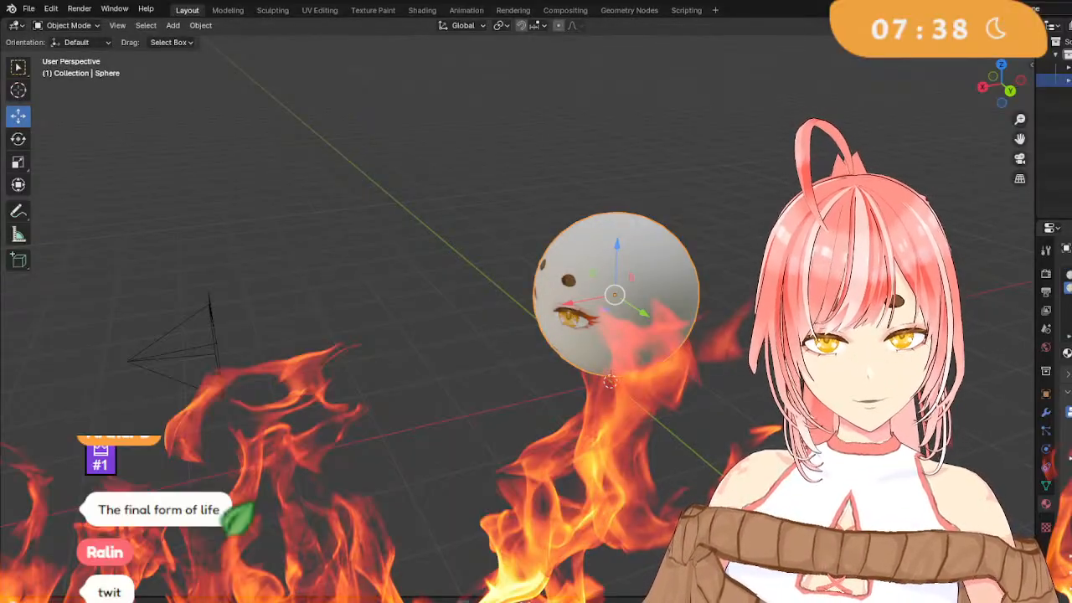
middle_drag(469, 398, 445, 405)
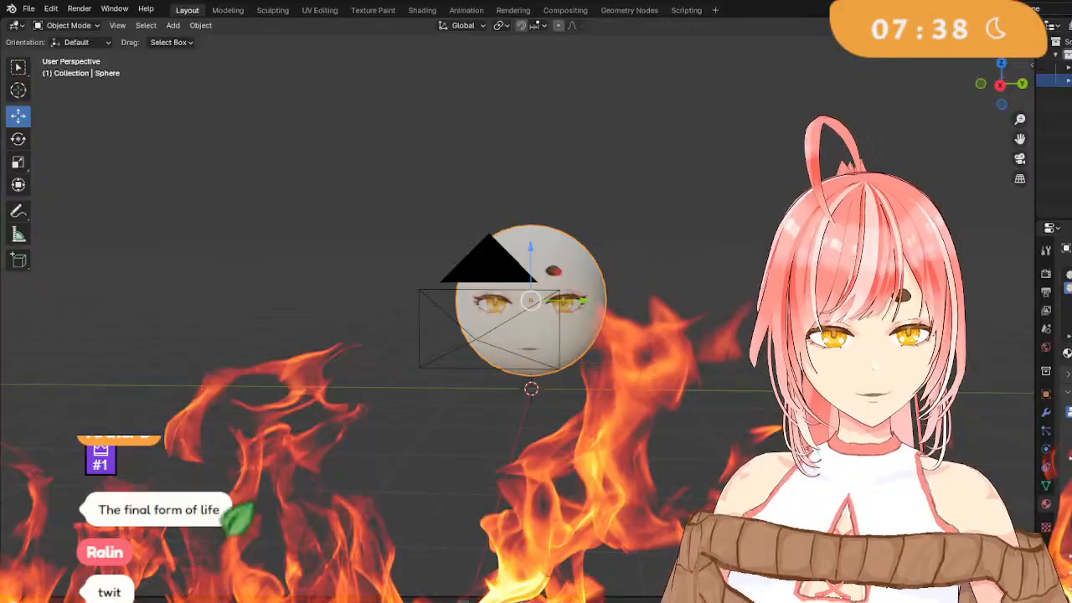
click(1012, 26)
mouse_move(421, 170)
middle_down()
mouse_move(453, 180)
mouse_move(420, 170)
middle_up()
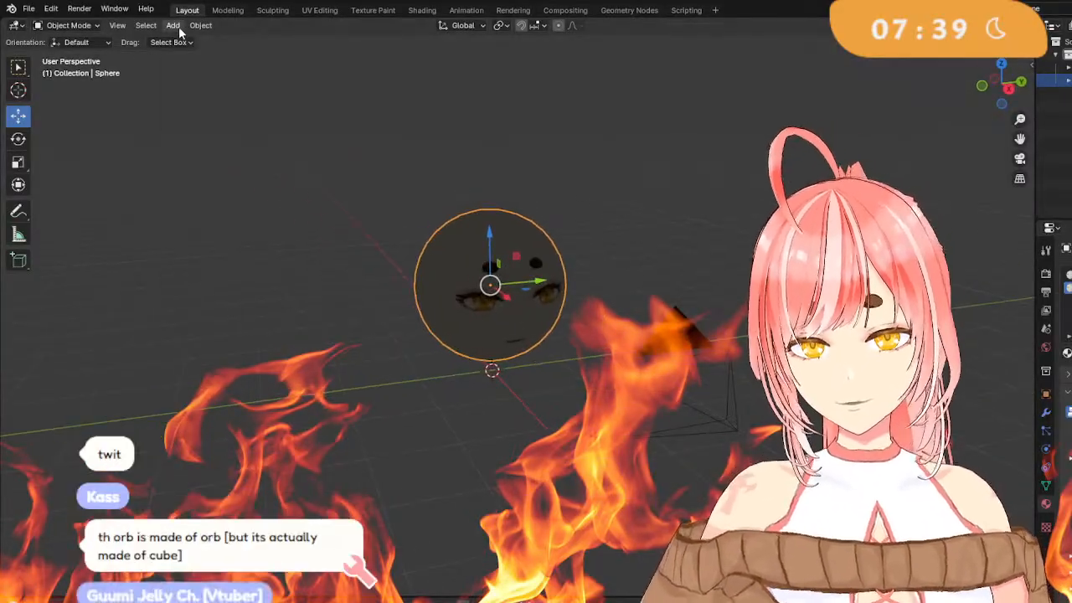
Add a sun light to the scene and raise it straight up above the sphere.
click(172, 25)
mouse_move(196, 43)
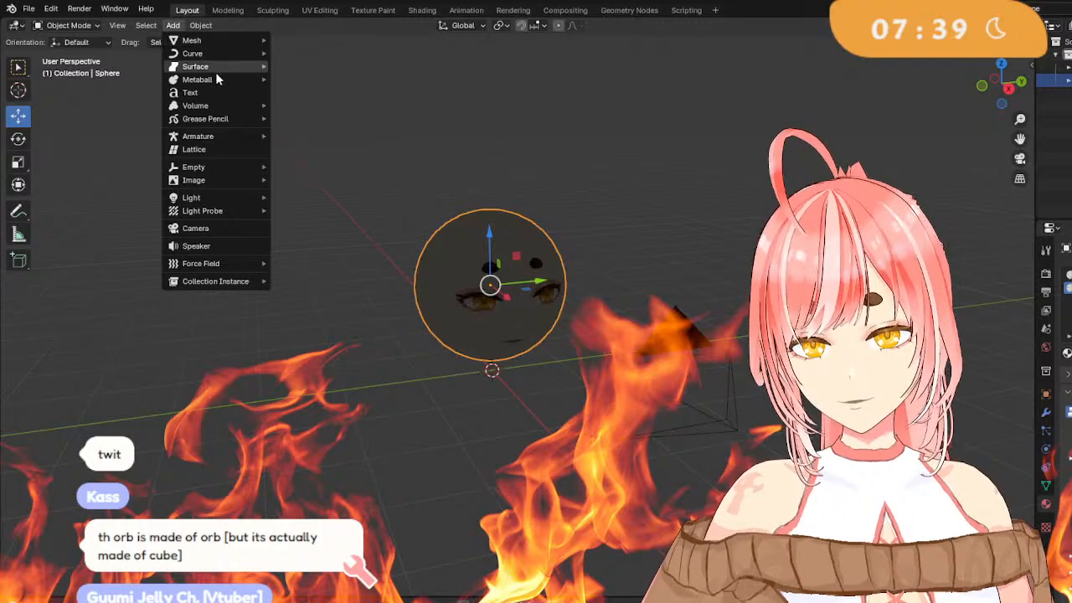
mouse_move(229, 196)
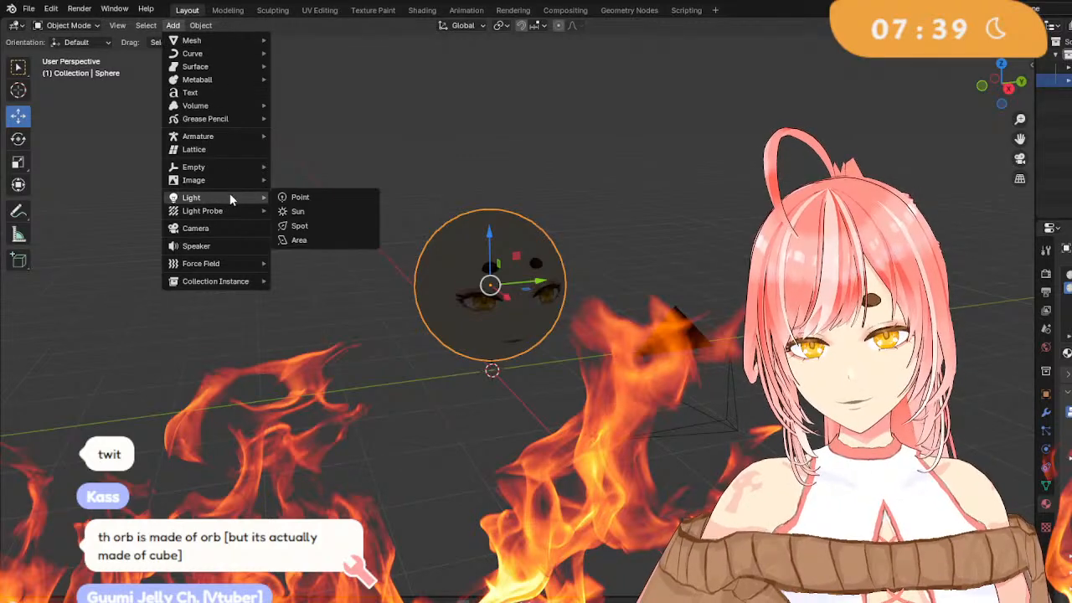
click(328, 212)
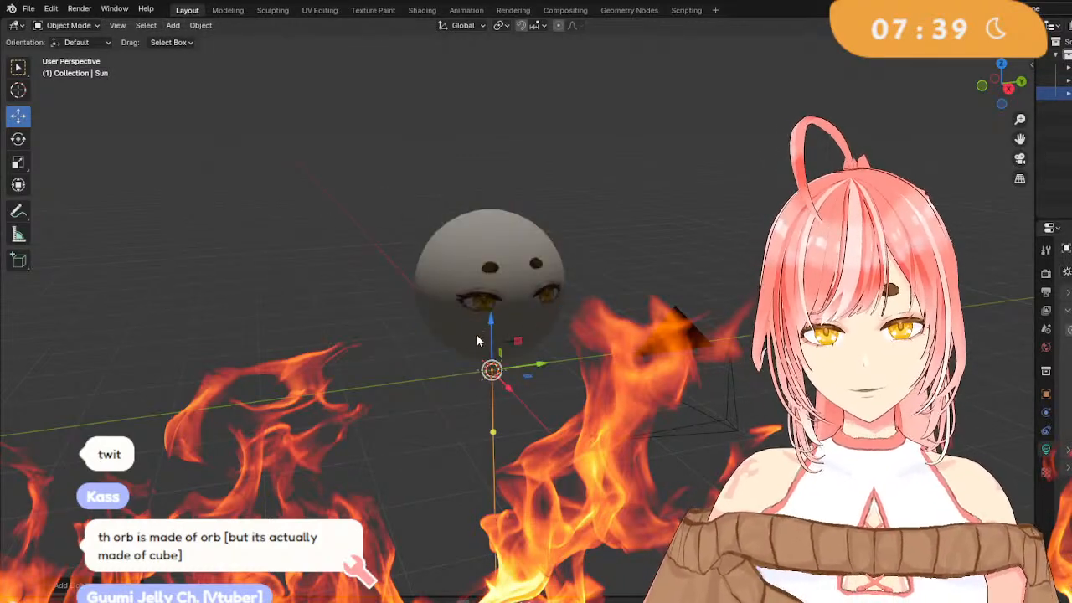
drag(490, 320, 488, 42)
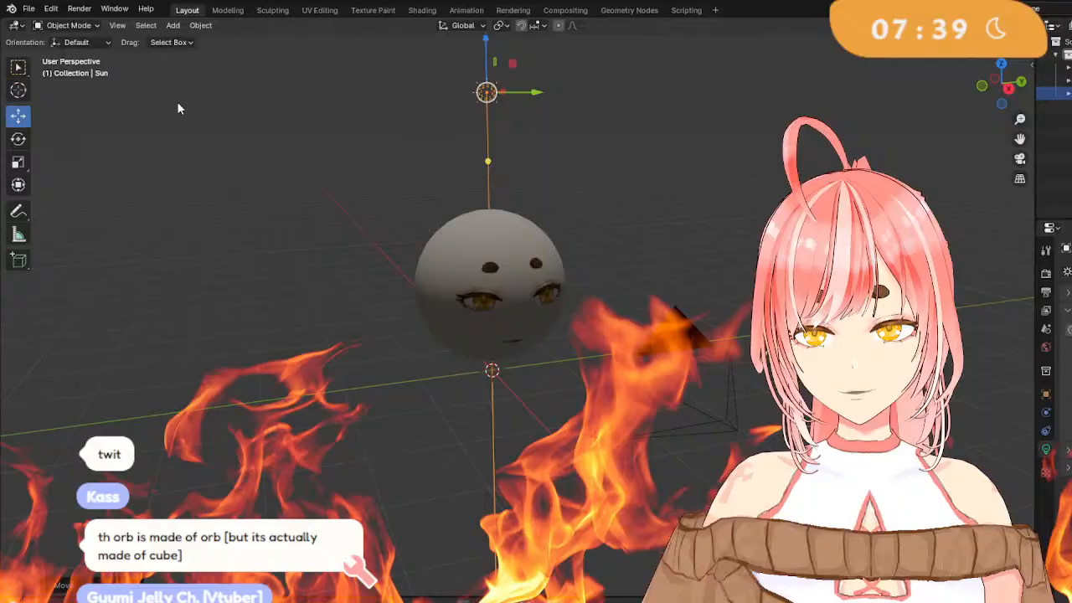
Rotate the sun light so that it shines onto the face side of the sphere.
click(19, 140)
drag(502, 86, 505, 120)
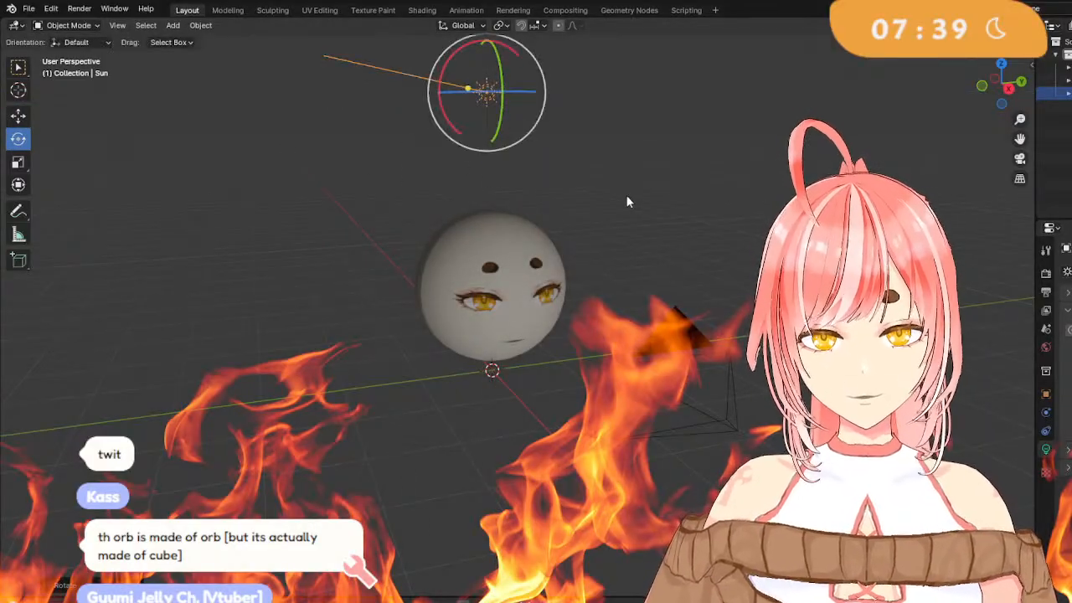
middle_drag(627, 198, 593, 180)
scroll(593, 176, up, 5)
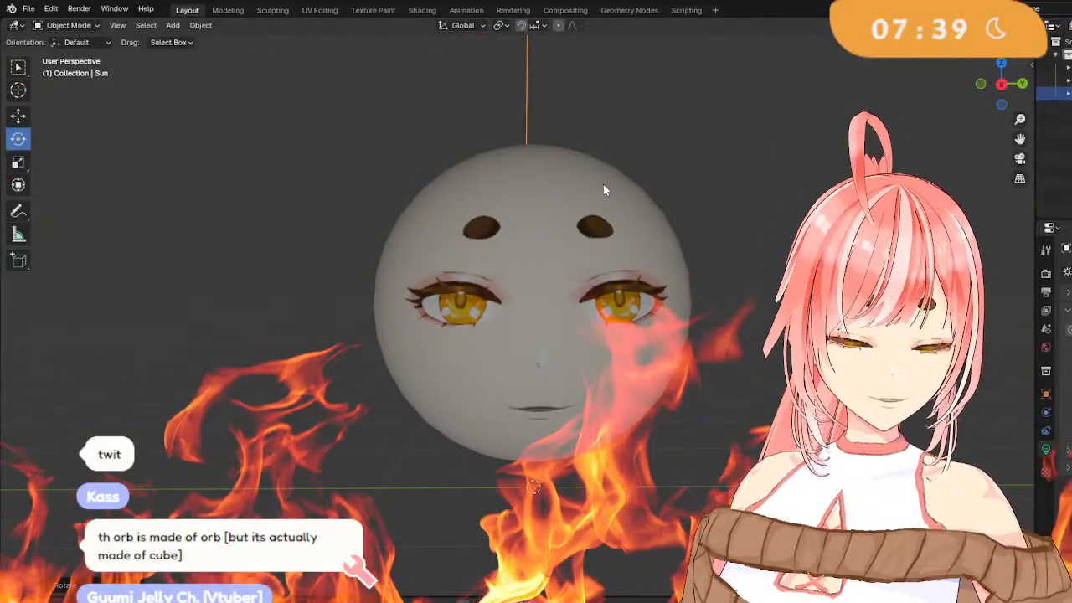
Examine the lighting on the sphere from the side, up close at the face, and through the camera.
scroll(603, 185, down, 5)
middle_drag(540, 151, 737, 219)
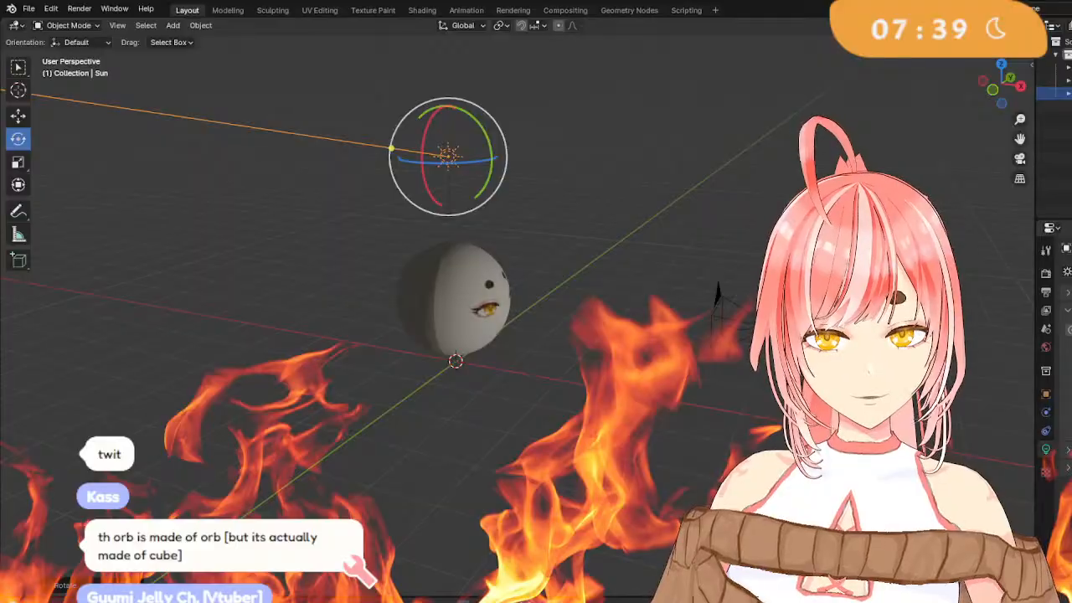
middle_drag(647, 207, 589, 220)
scroll(510, 175, up, 5)
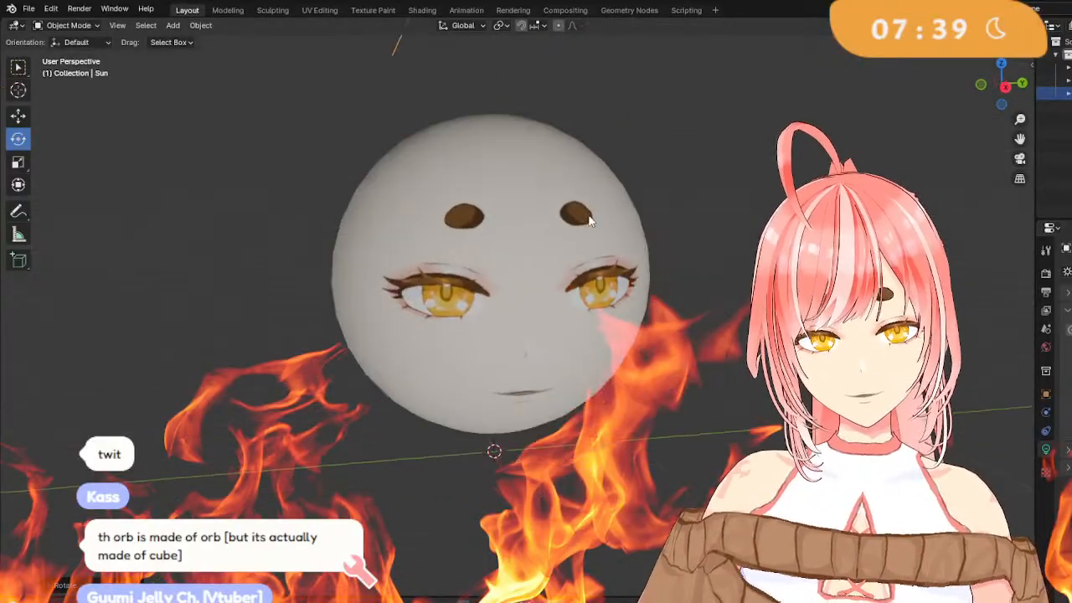
key(KP_0)
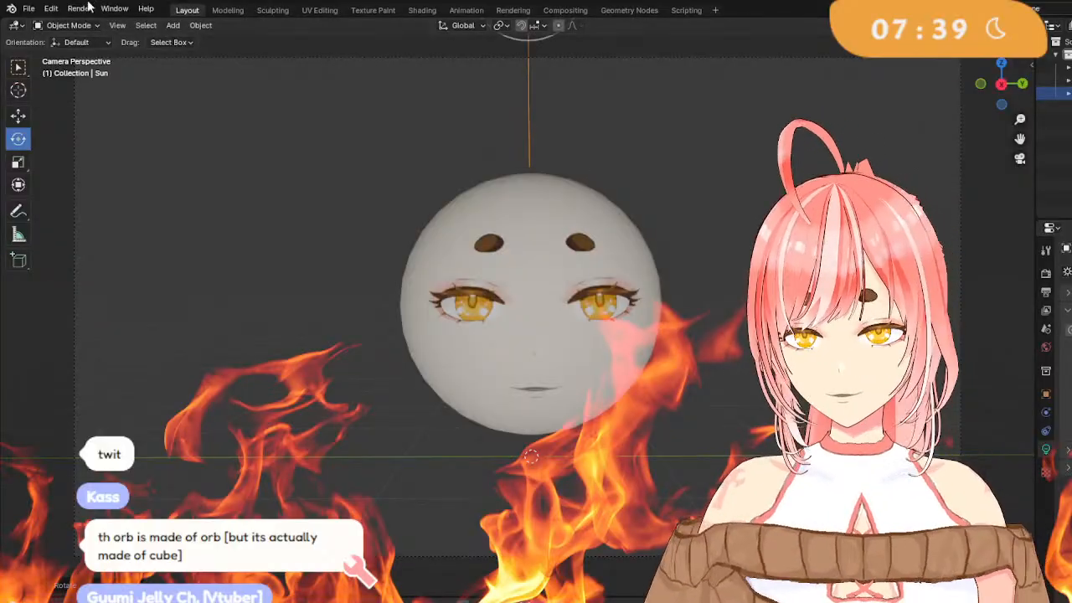
scroll(331, 155, down, 4)
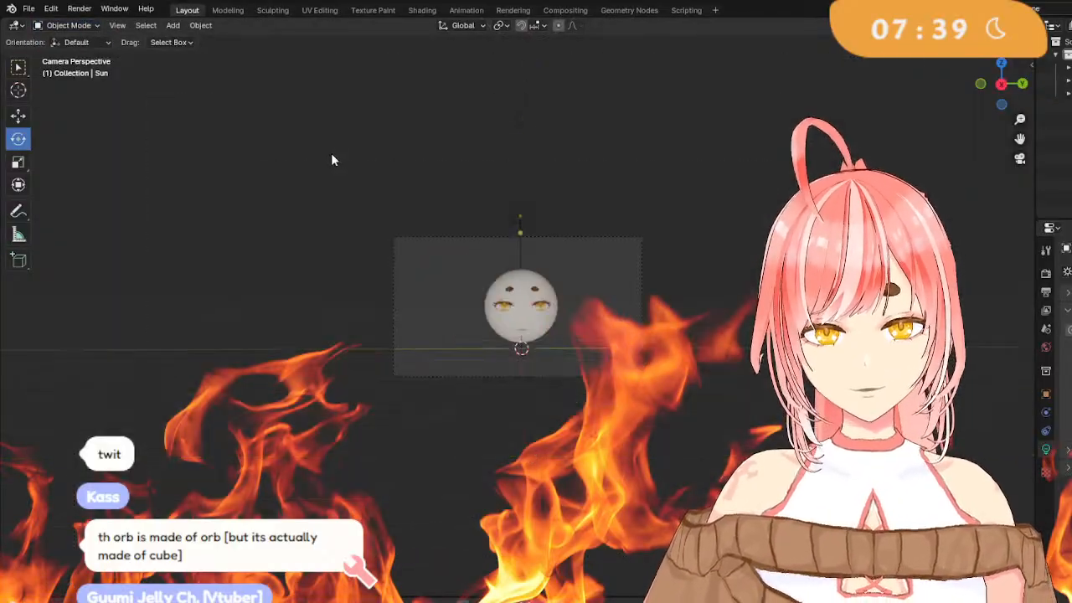
middle_drag(331, 153, 542, 254)
scroll(569, 252, down, 5)
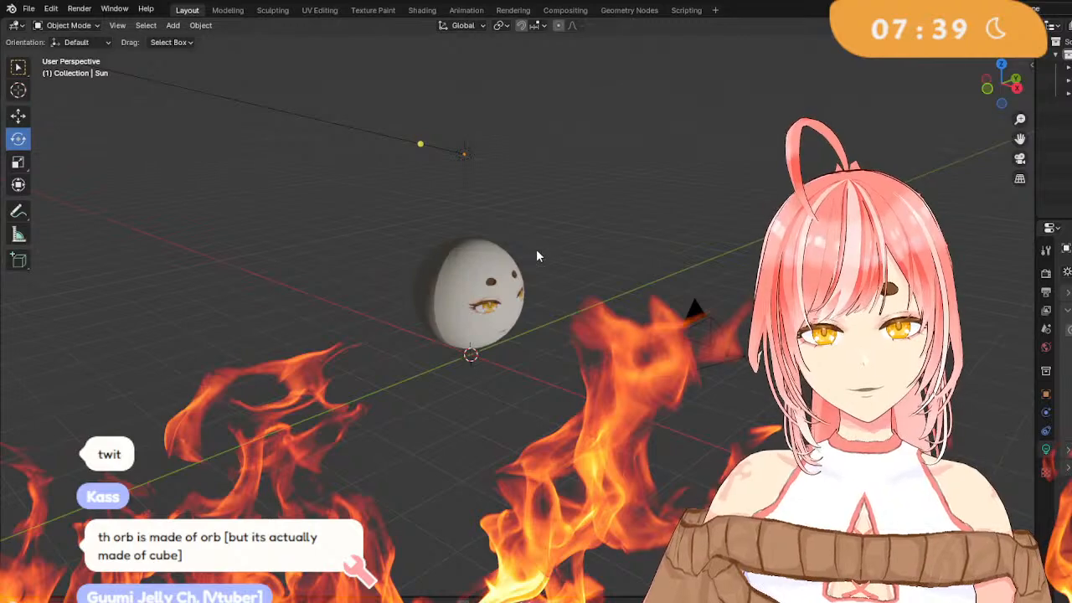
Clear the selection and add a single-bone armature at the base of the sphere.
click(506, 273)
click(72, 26)
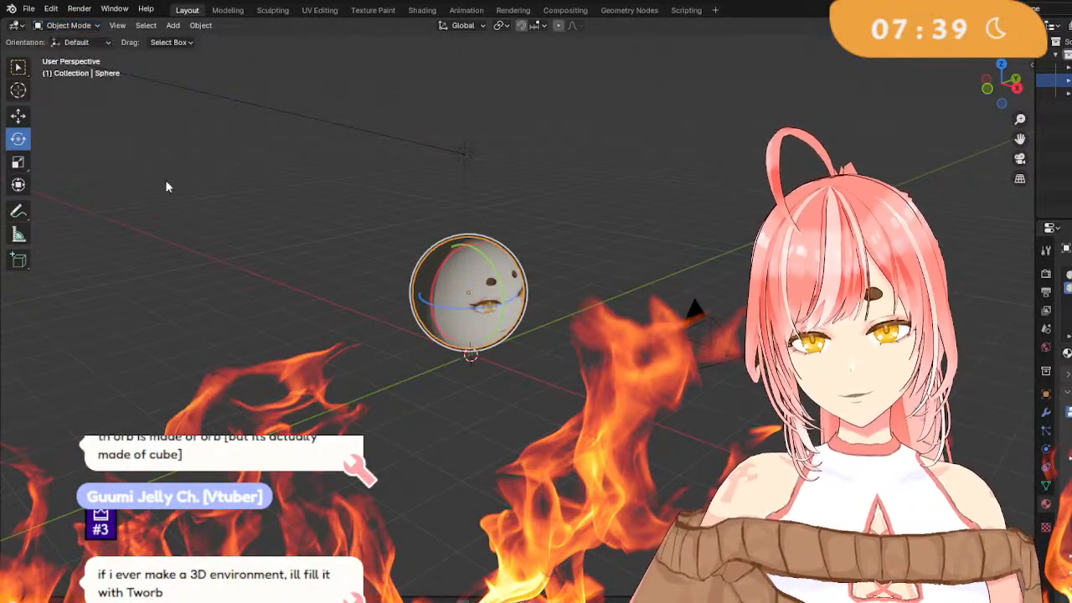
click(192, 221)
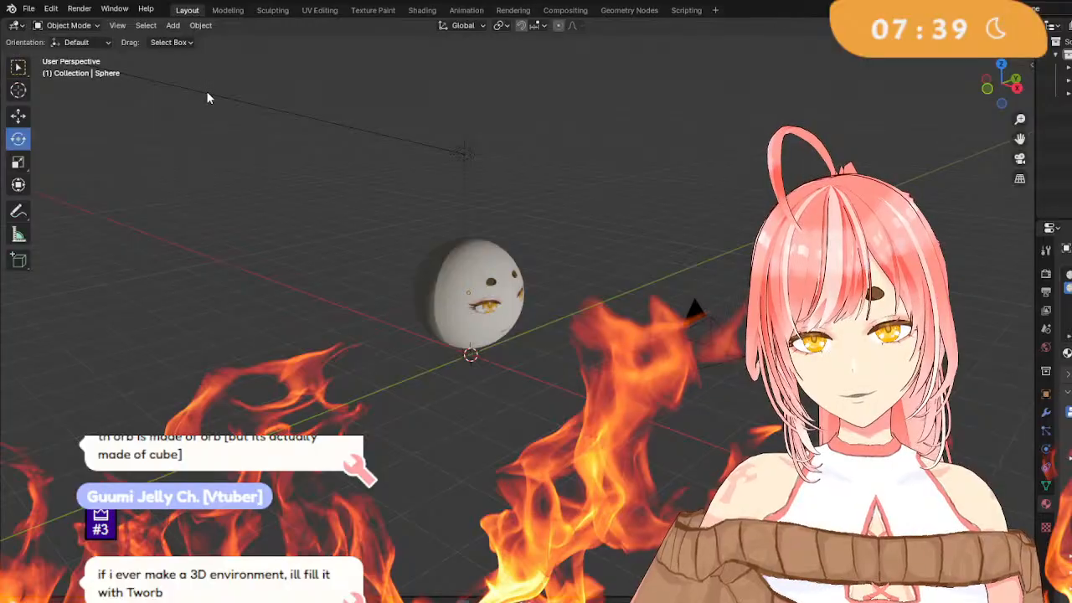
click(172, 26)
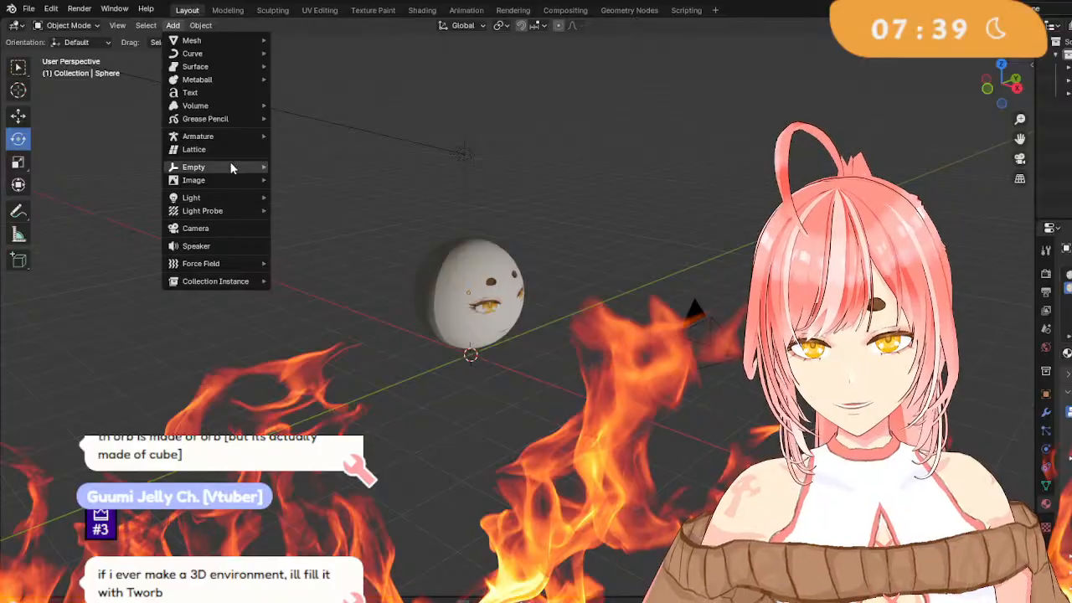
mouse_move(233, 169)
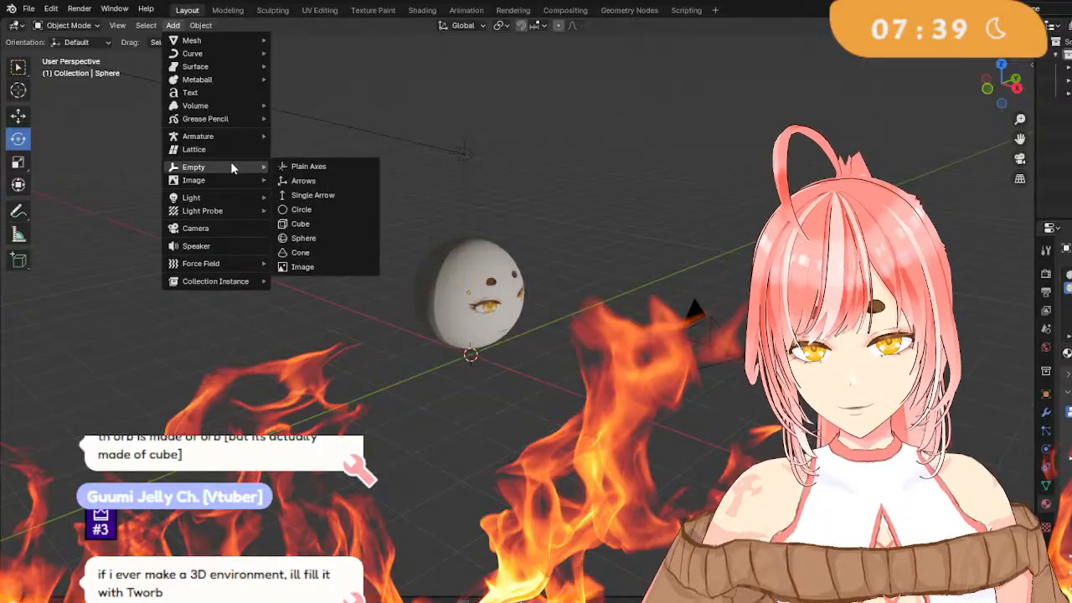
mouse_move(226, 135)
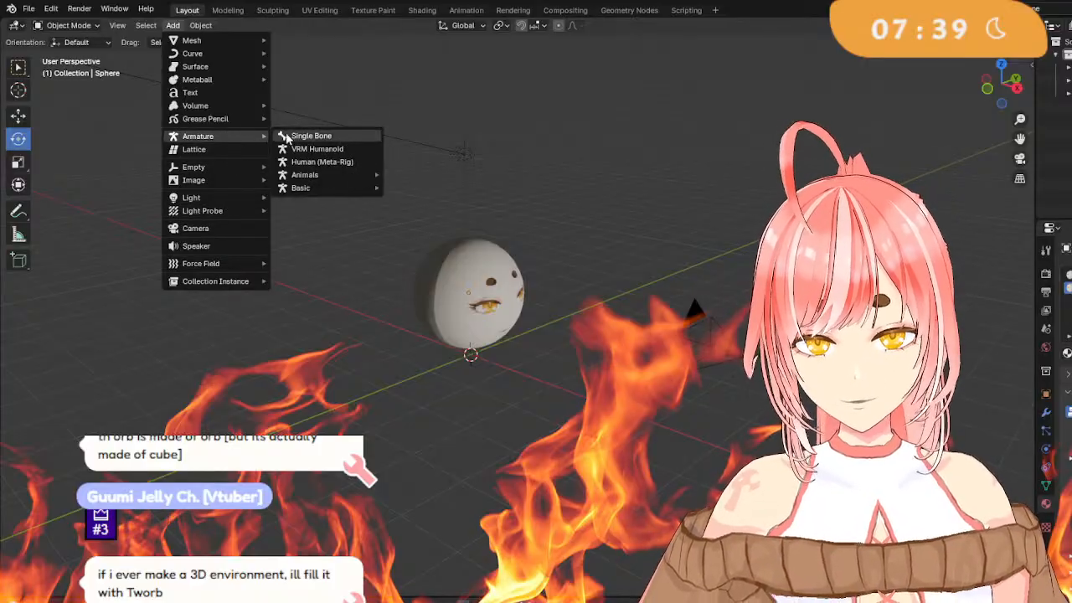
click(310, 135)
scroll(534, 285, up, 3)
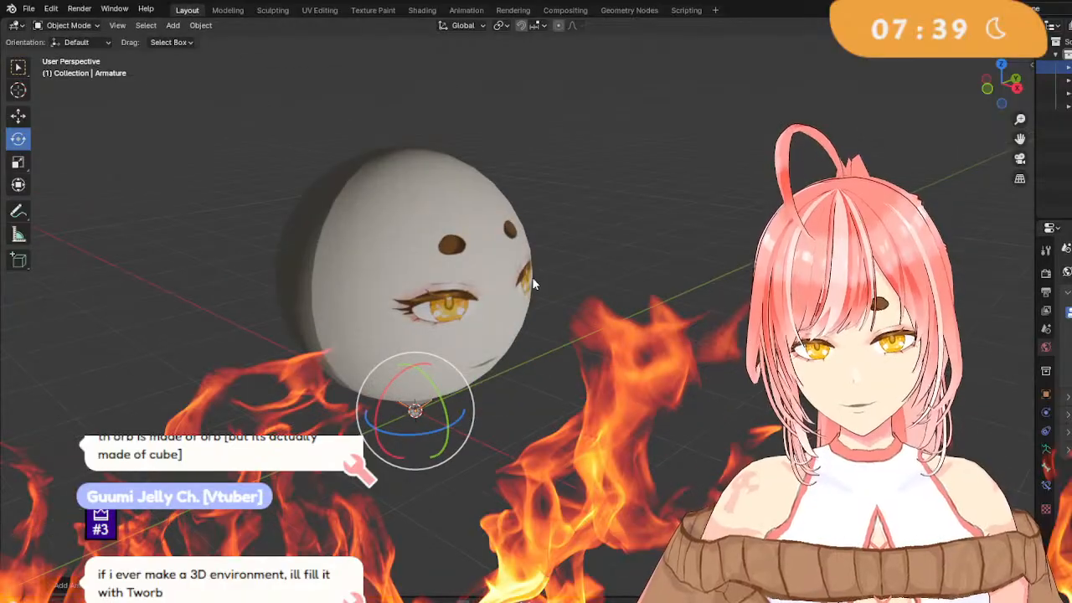
middle_drag(533, 285, 476, 237)
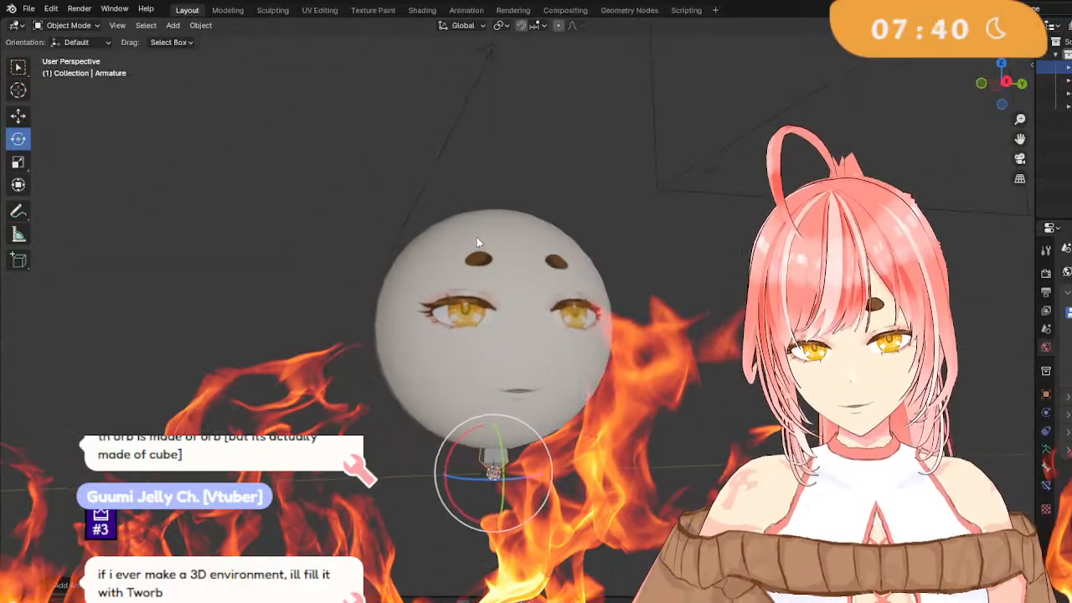
Move the armature straight up so that the bone sits inside the sphere.
click(16, 118)
drag(490, 428, 507, 280)
middle_drag(564, 338, 603, 360)
drag(373, 249, 376, 266)
middle_drag(376, 266, 482, 246)
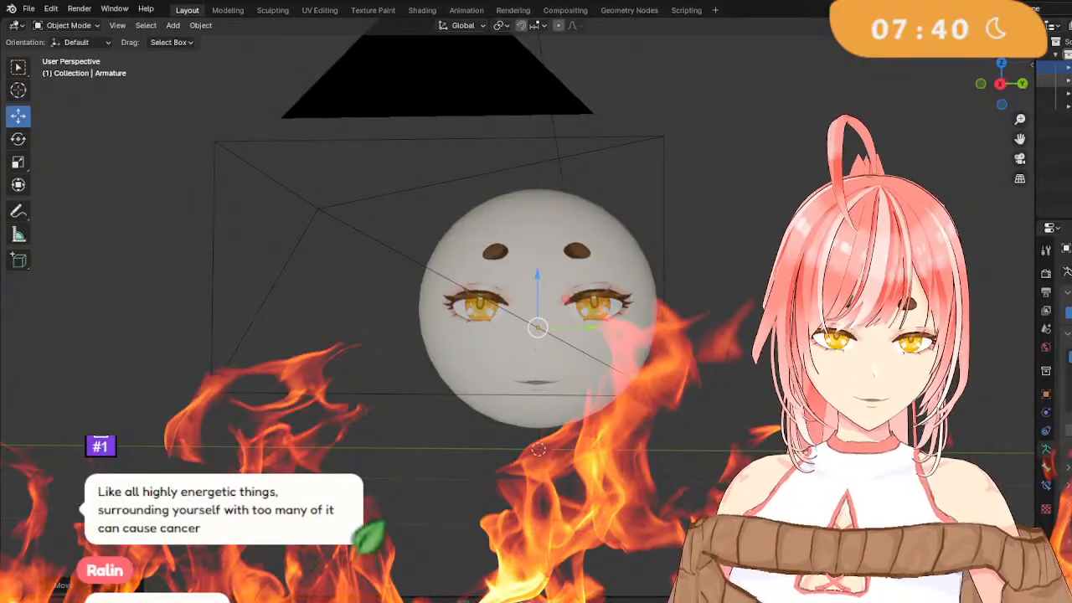
Select the sphere and add the bone inside it to the selection, keeping the armature as the active object.
shift+click(1064, 80)
click(1062, 94)
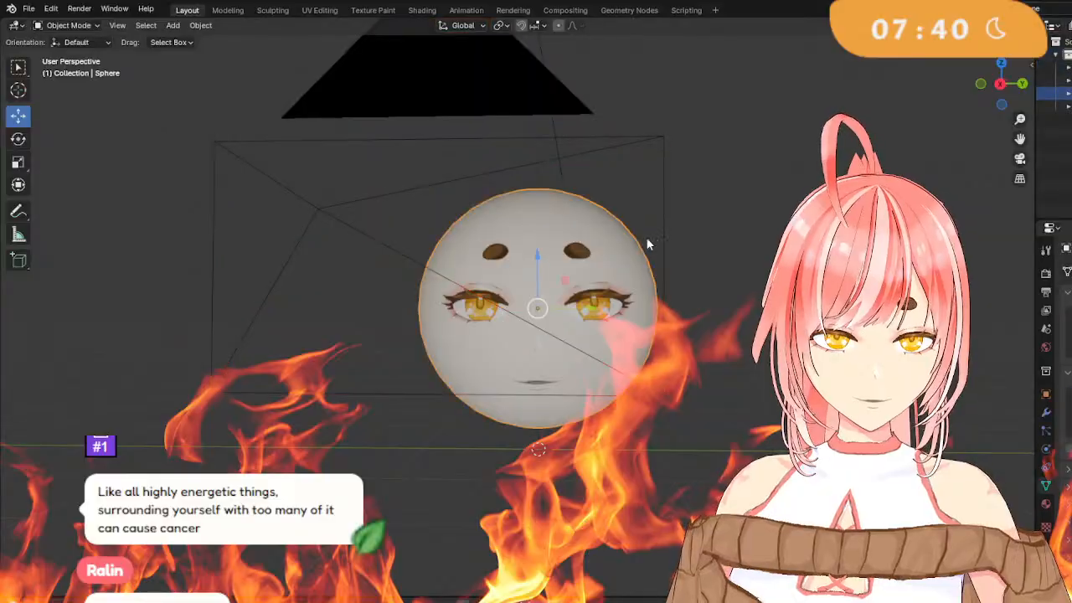
middle_drag(646, 242, 779, 259)
scroll(754, 285, up, 5)
shift+middle_drag(578, 335, 976, 381)
scroll(601, 409, up, 3)
scroll(601, 409, down, 2)
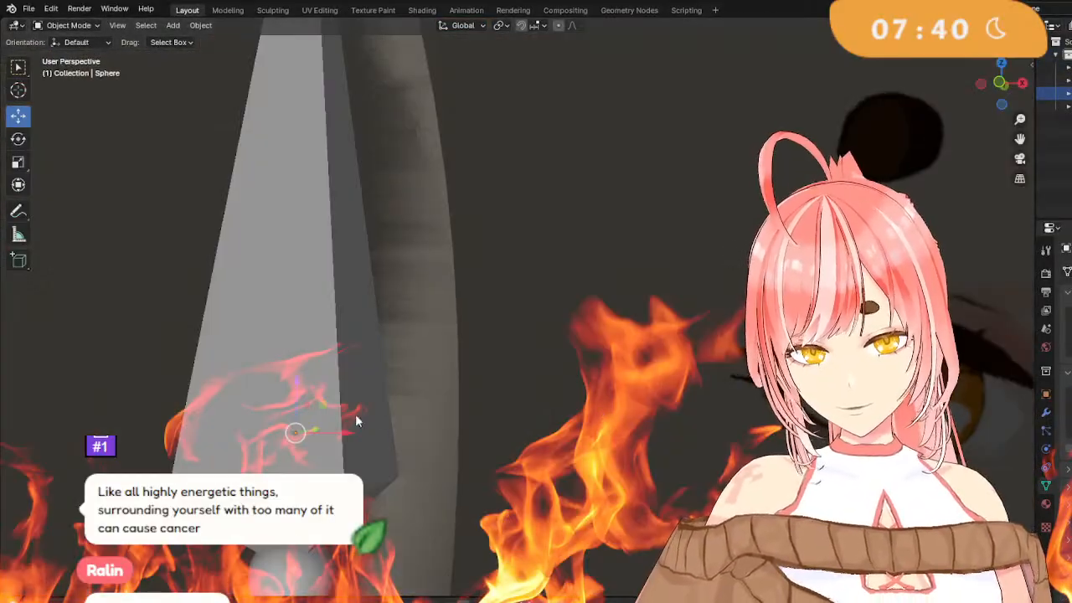
shift+click(331, 411)
scroll(636, 389, up, 1)
scroll(490, 393, down, 8)
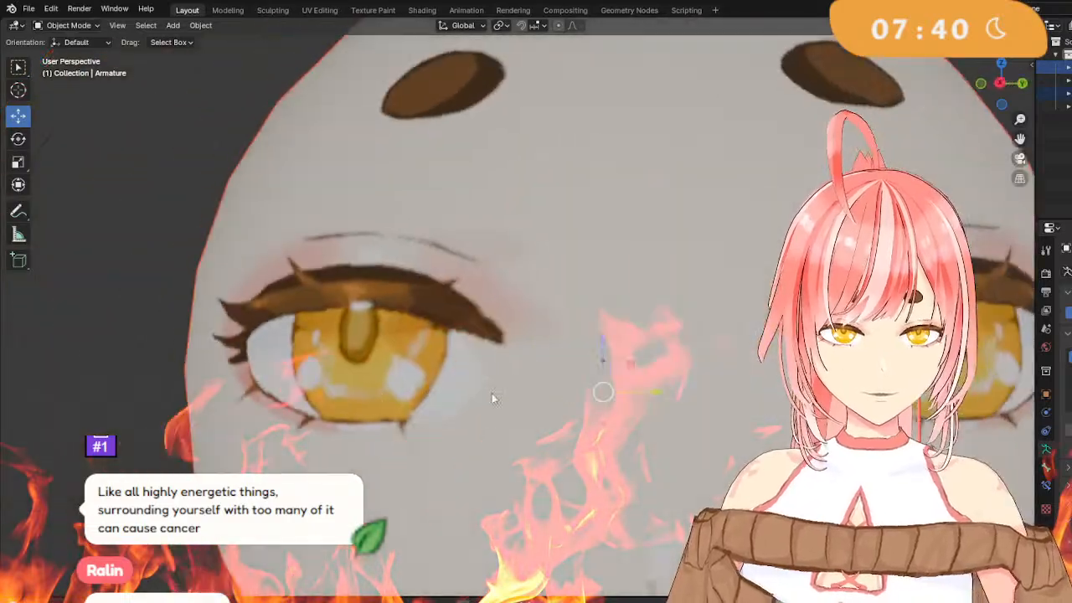
Inspect the sphere and the bone inside it from several angles, including up close from within the mesh.
middle_drag(501, 408, 478, 405)
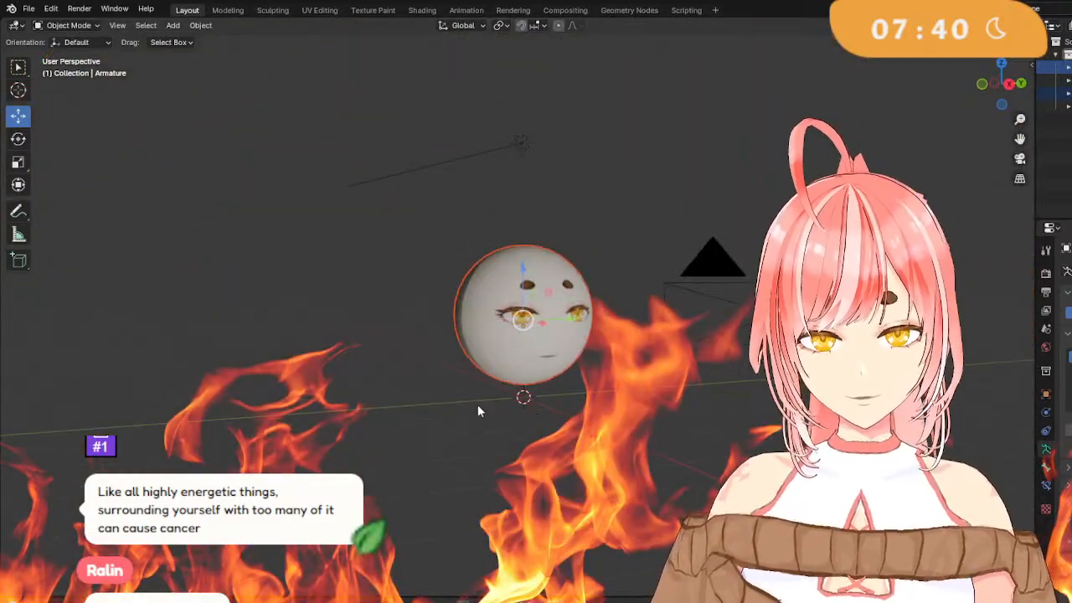
right_click(478, 404)
click(431, 407)
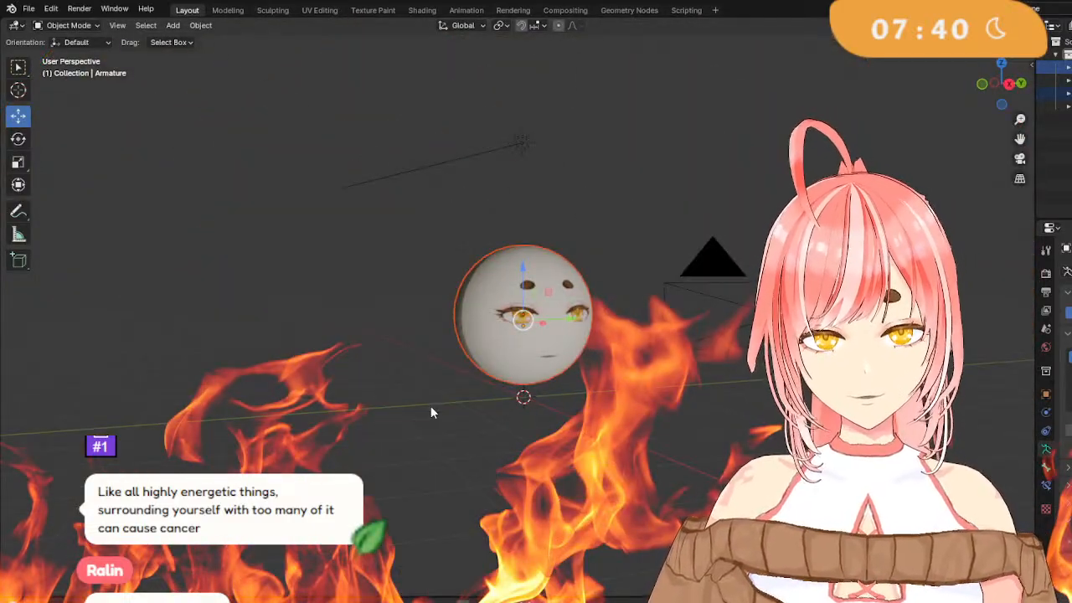
middle_drag(716, 404, 771, 399)
scroll(657, 393, up, 10)
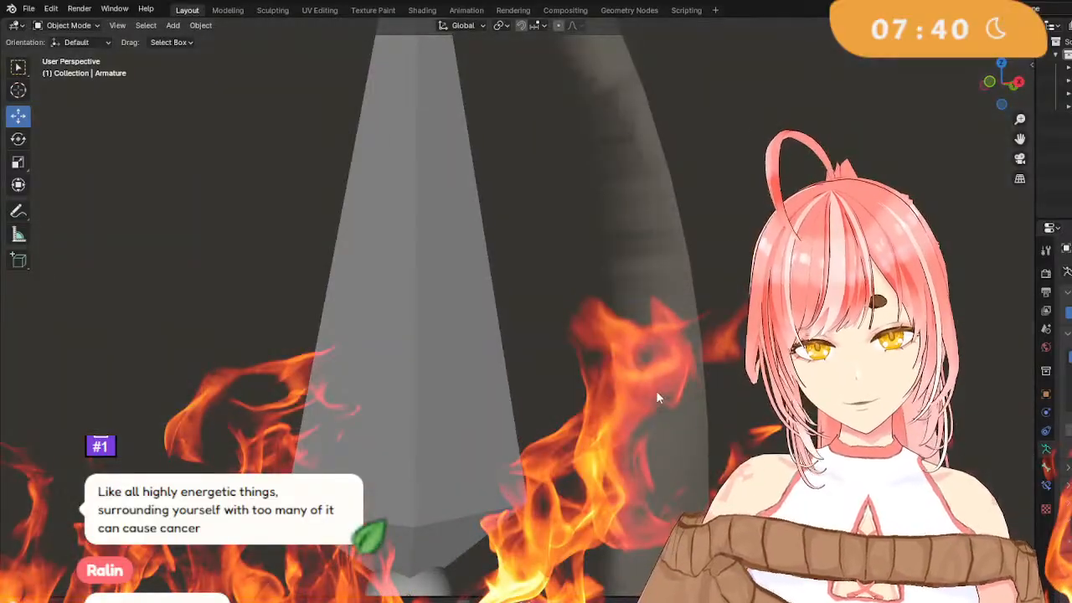
click(466, 381)
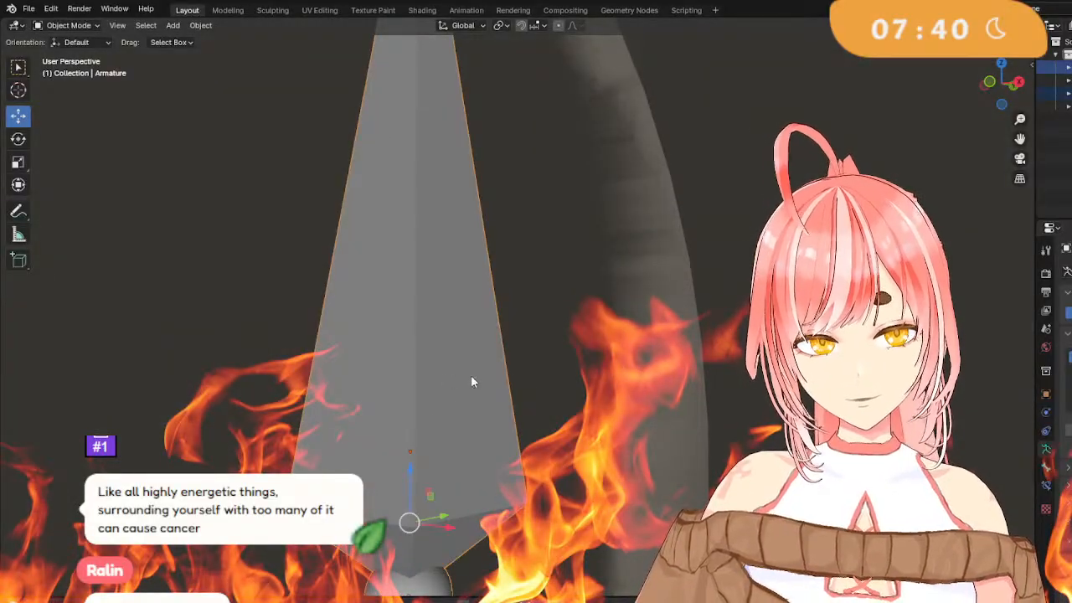
scroll(486, 381, down, 10)
middle_drag(510, 386, 507, 386)
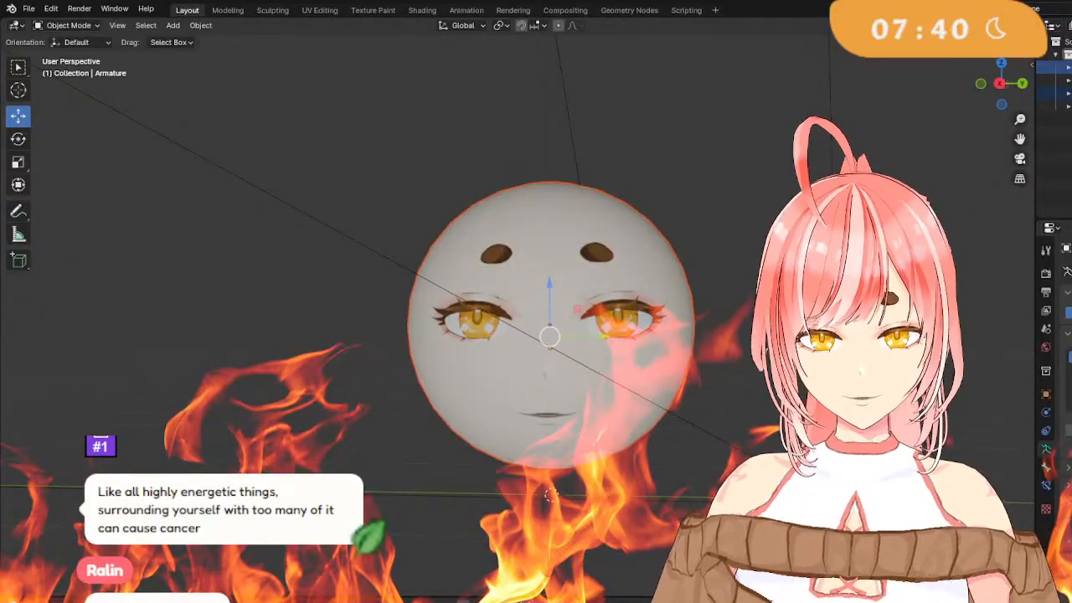
scroll(524, 368, down, 4)
middle_drag(523, 368, 553, 369)
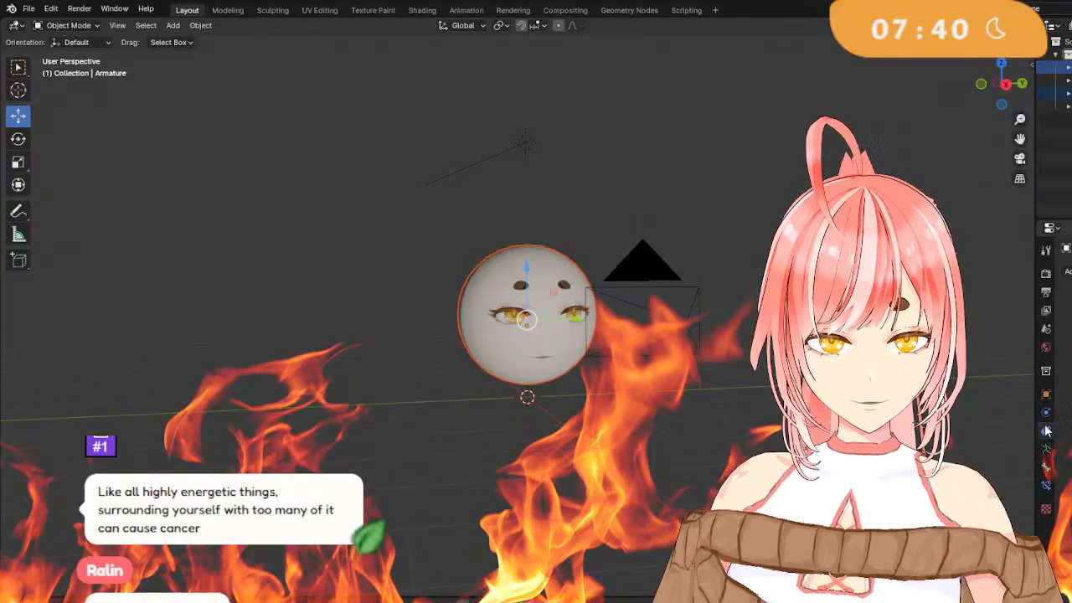
Select only the sphere and add an Explode modifier to it.
click(1045, 396)
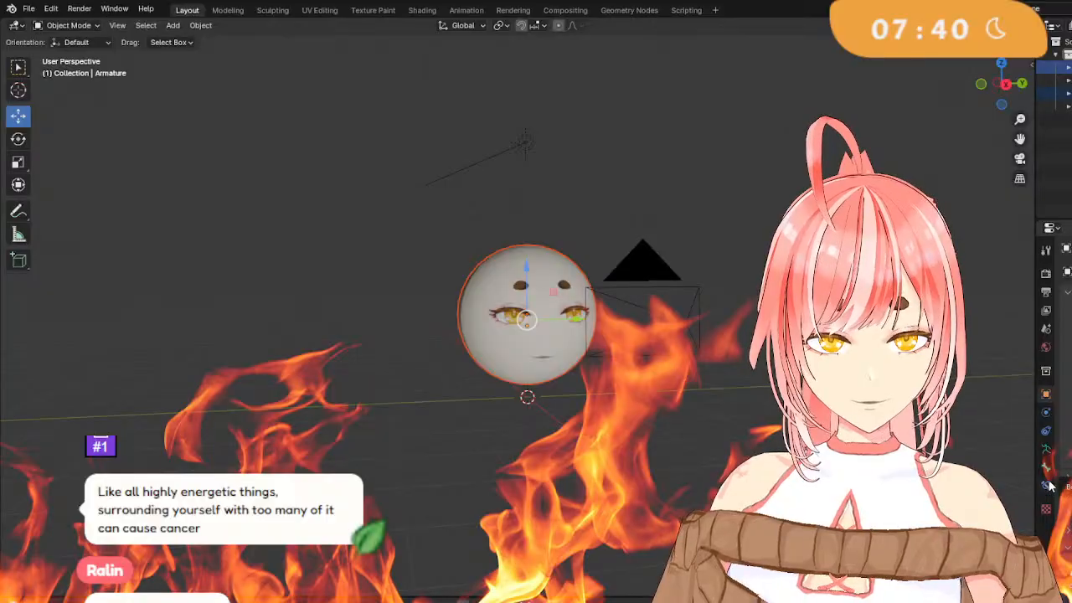
click(546, 283)
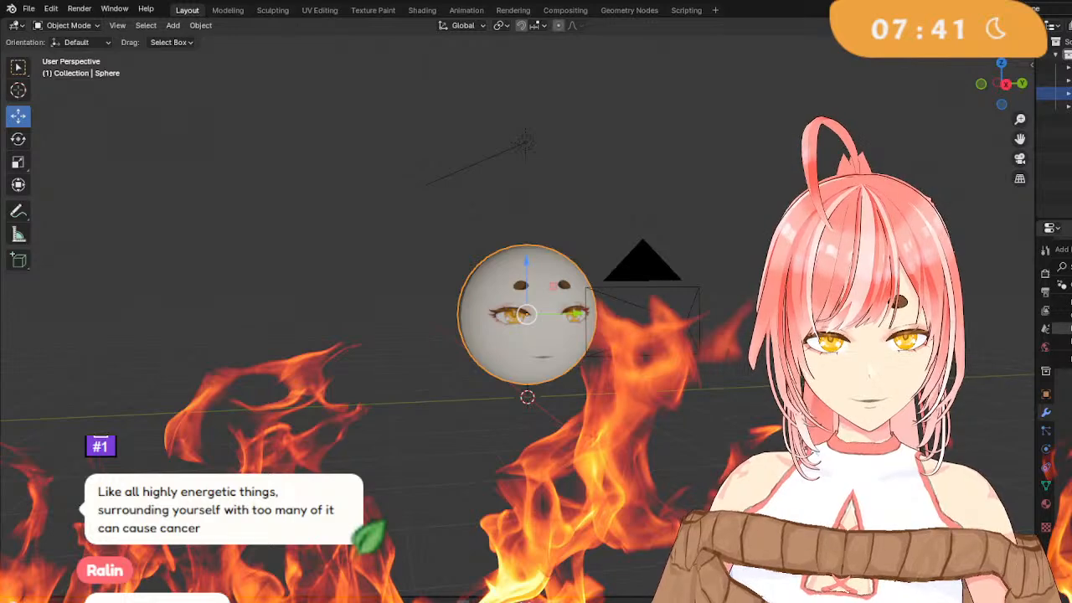
mouse_move(1063, 342)
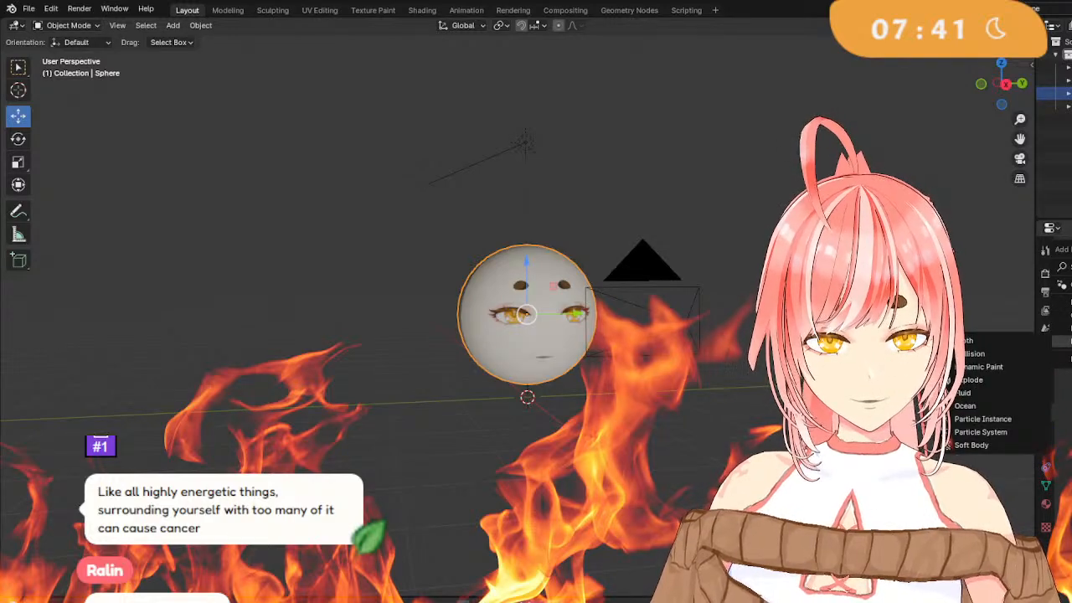
mouse_move(1062, 302)
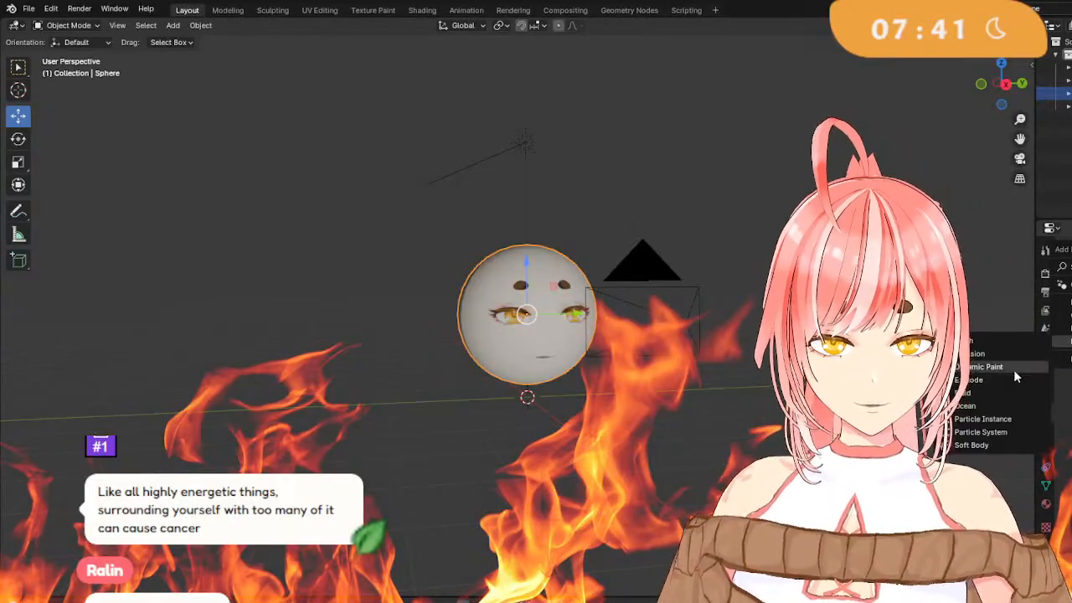
click(994, 379)
Play the animation from front and side views to check the modifier's effect on the sphere, and return to the start.
mouse_move(897, 376)
middle_down()
mouse_move(863, 374)
mouse_move(887, 371)
mouse_move(878, 376)
middle_up()
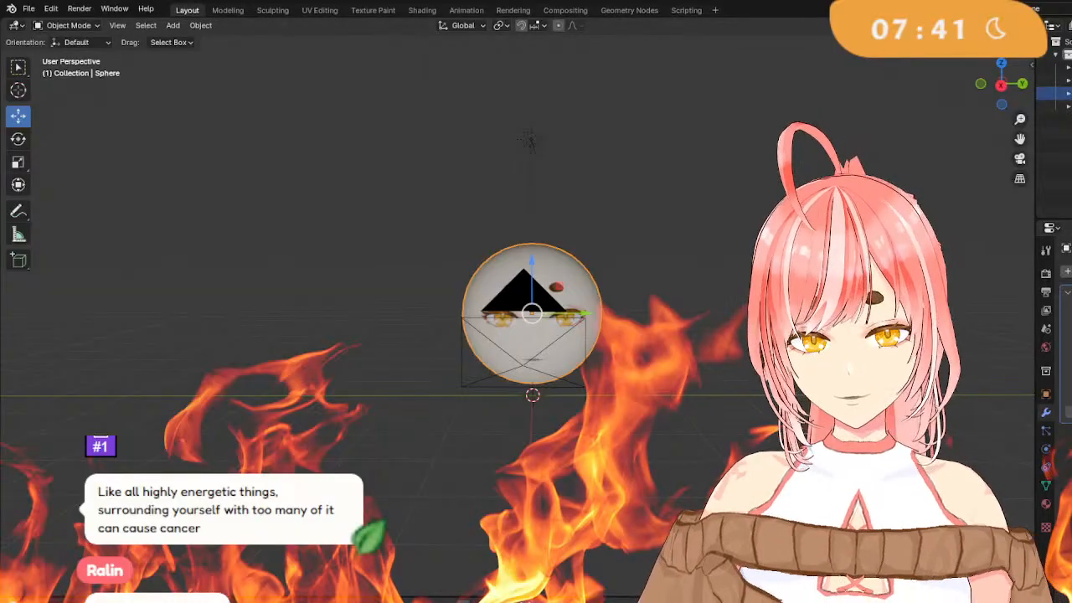
key(space)
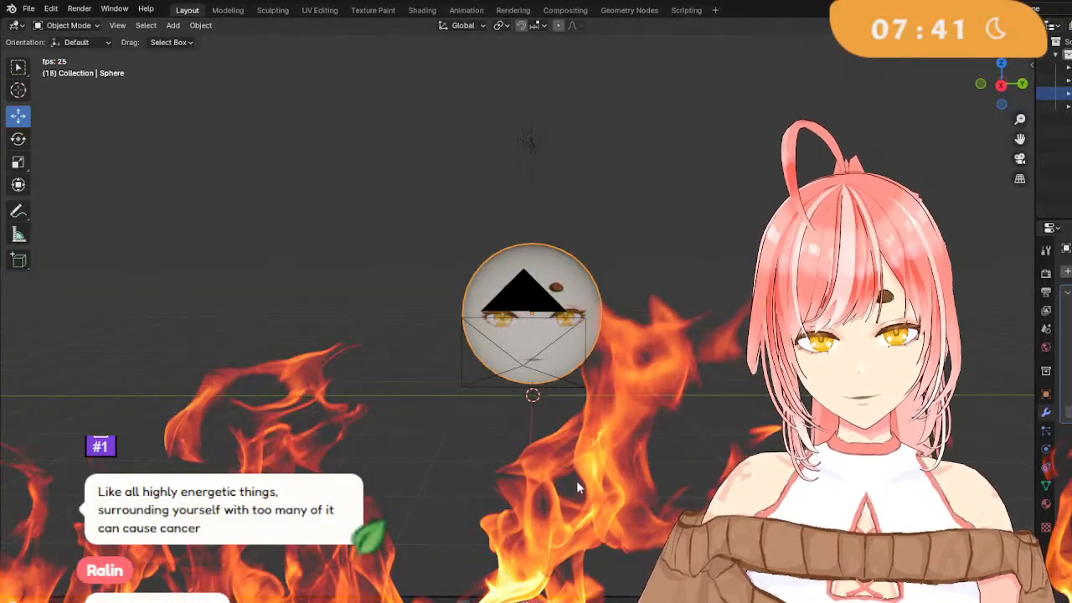
middle_drag(576, 483, 661, 474)
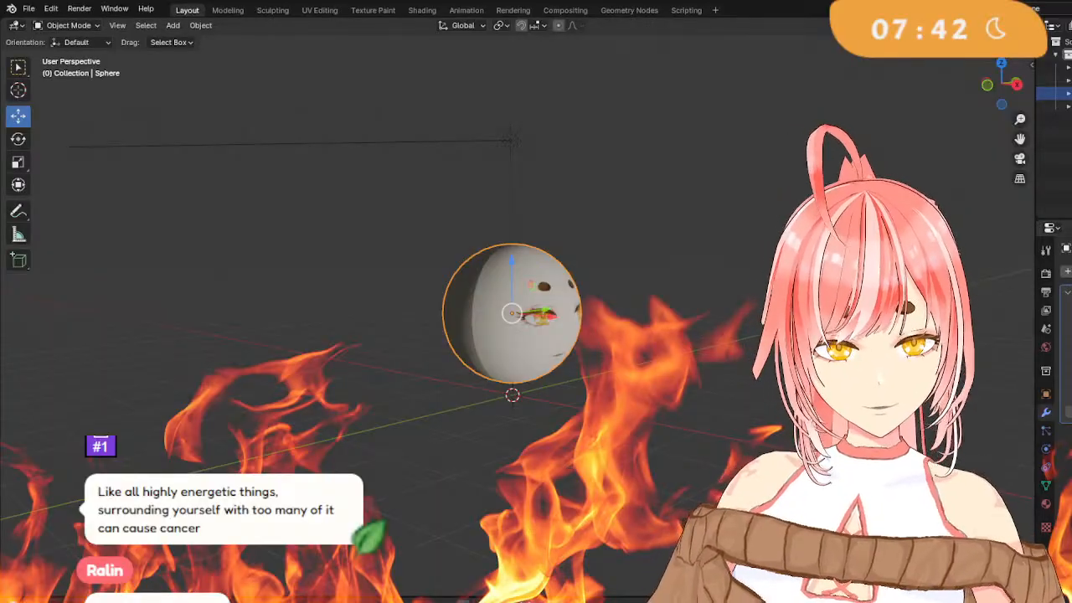
key(space)
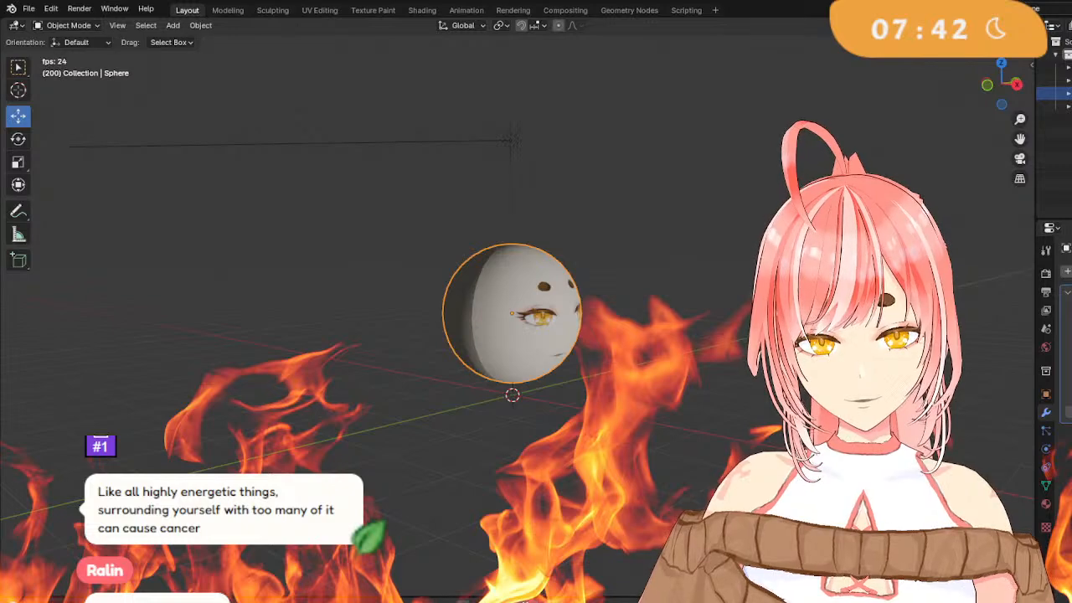
key(space)
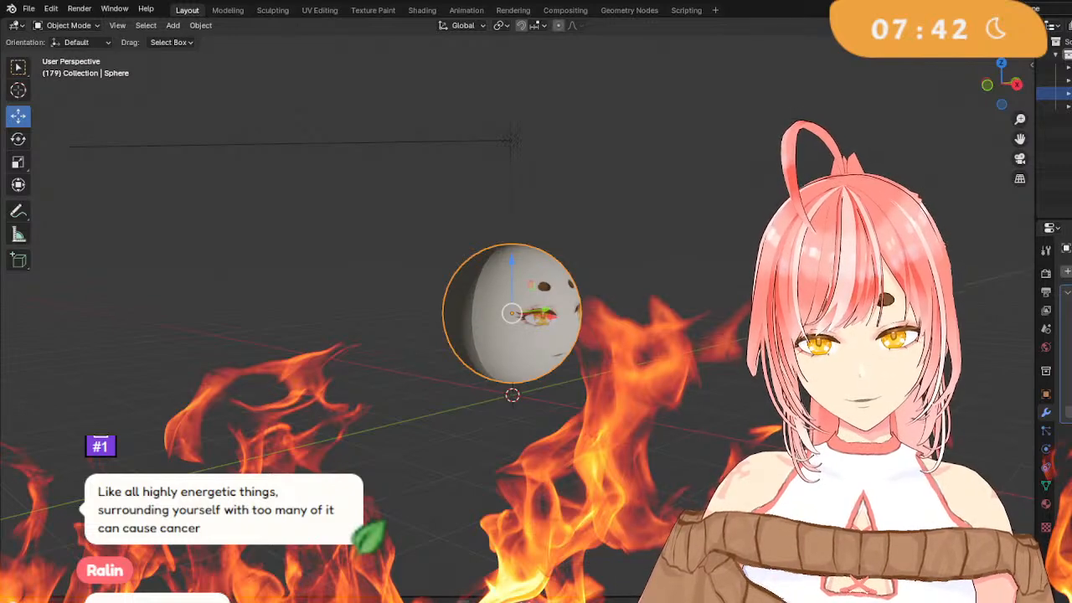
key(shift+Left)
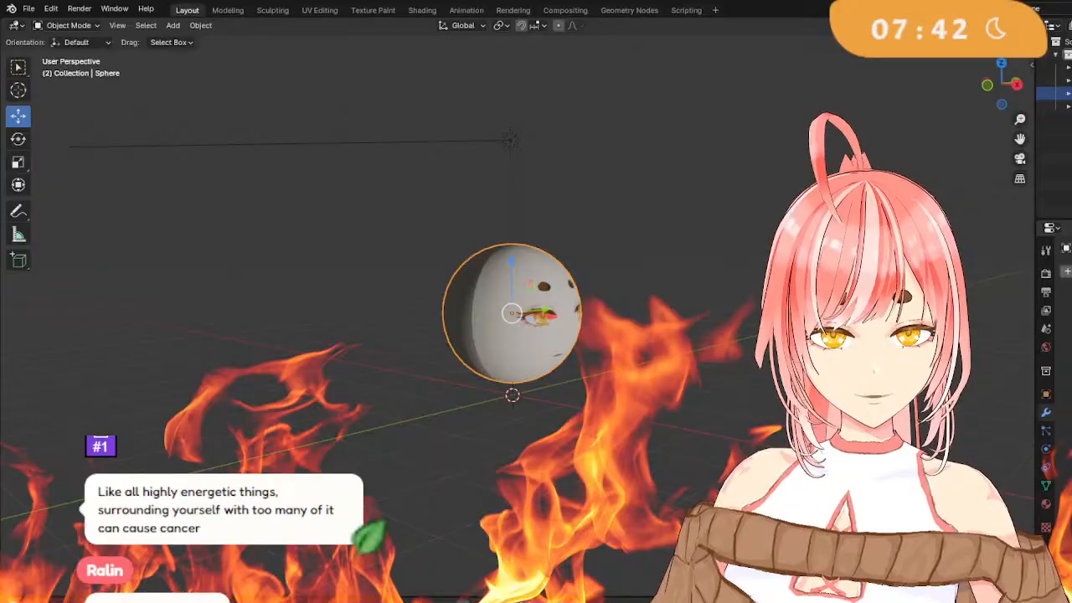
click(1068, 271)
mouse_move(1068, 242)
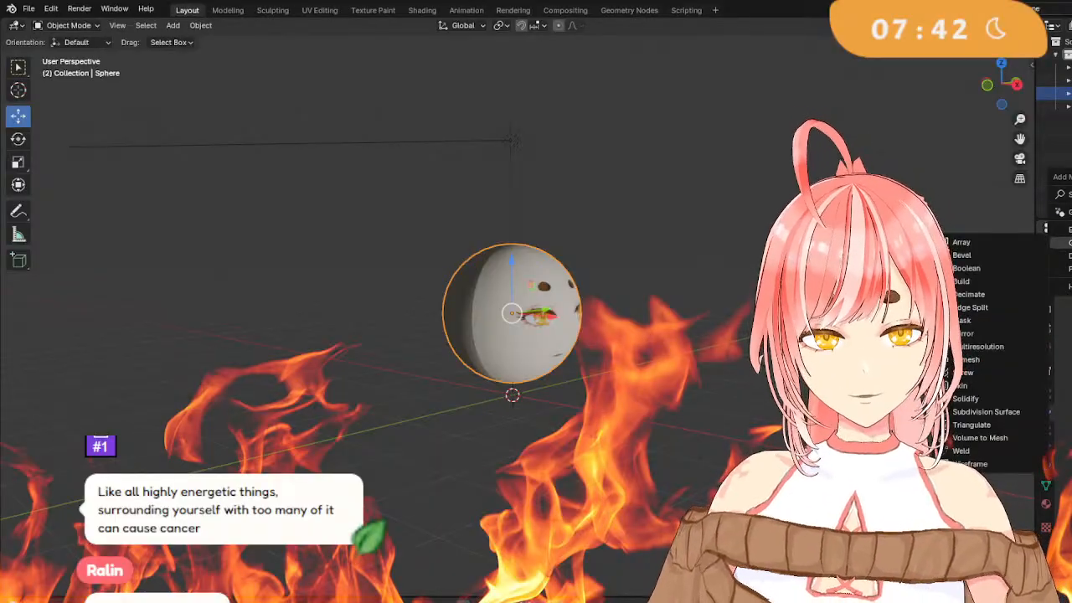
click(985, 457)
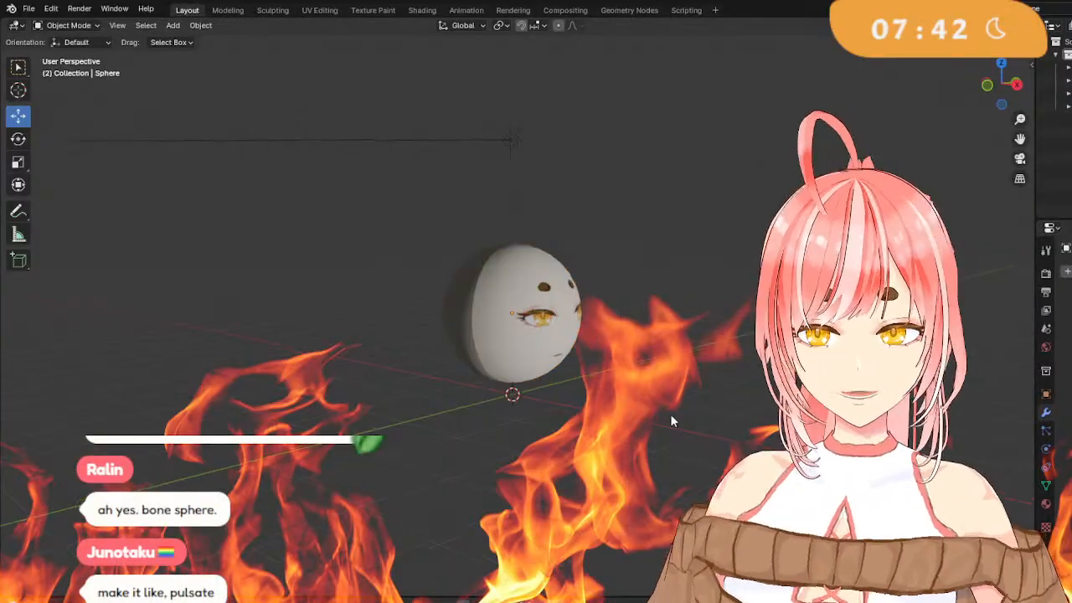
Examine the bone and the inside of the sphere up close, and look through the sphere's mesh data and physics settings.
middle_drag(671, 415, 750, 419)
scroll(749, 418, up, 8)
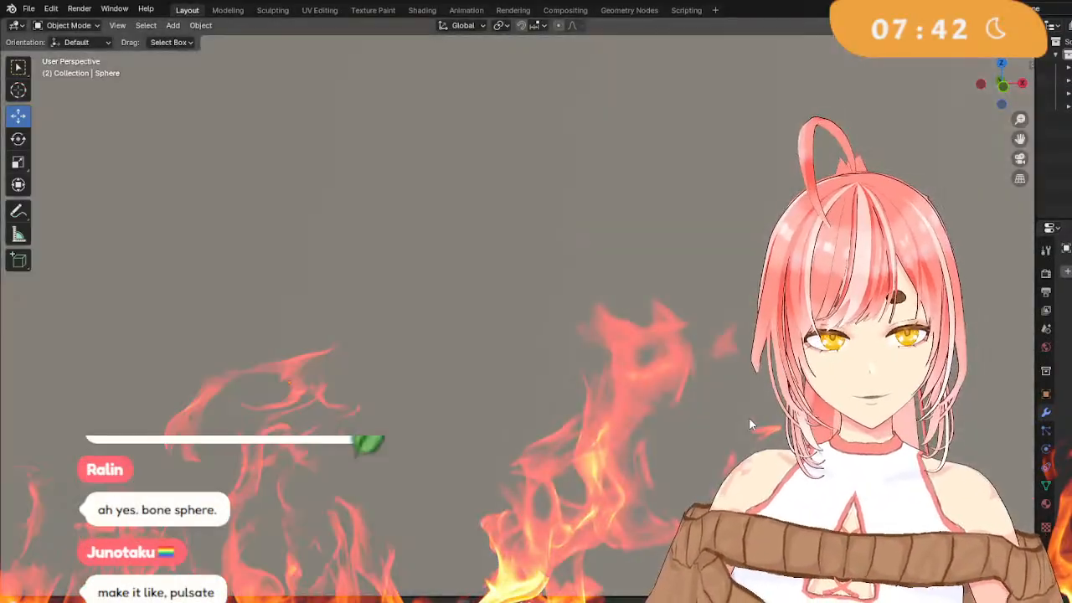
scroll(750, 423, down, 5)
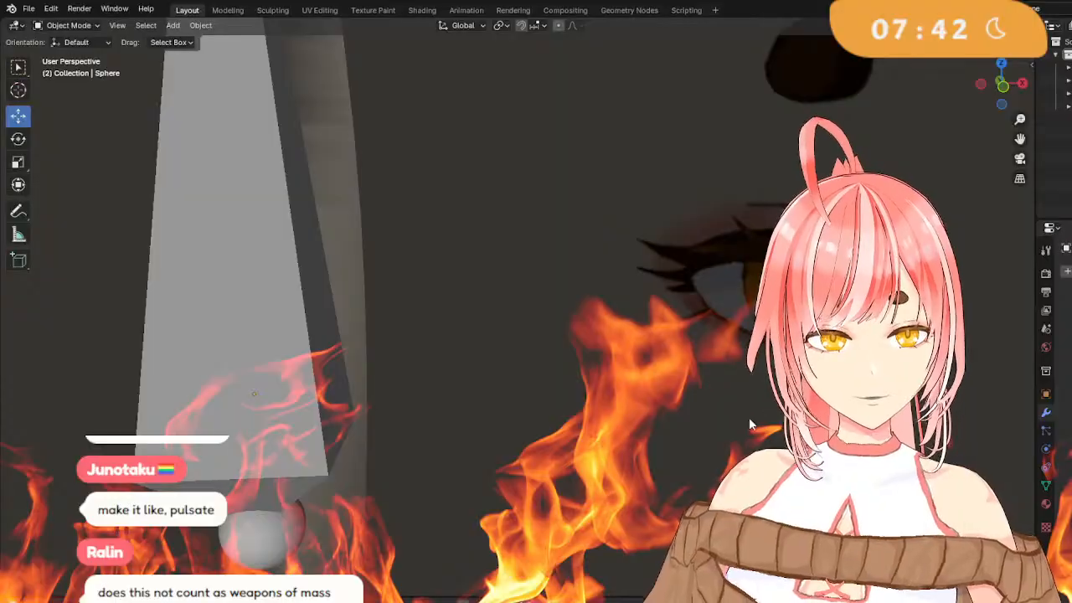
scroll(748, 419, down, 5)
middle_drag(749, 419, 576, 412)
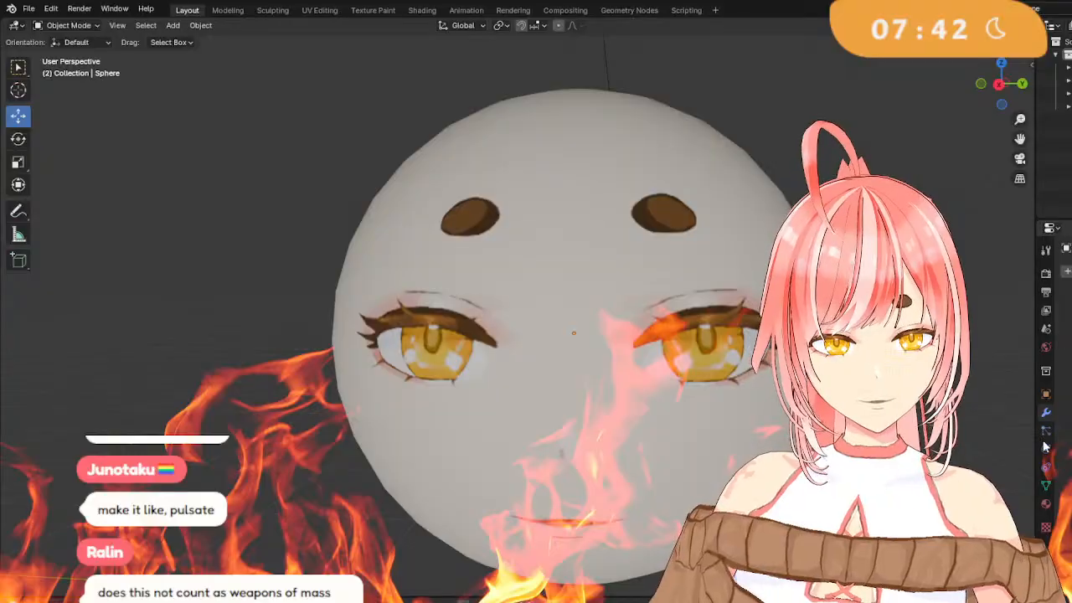
click(1046, 486)
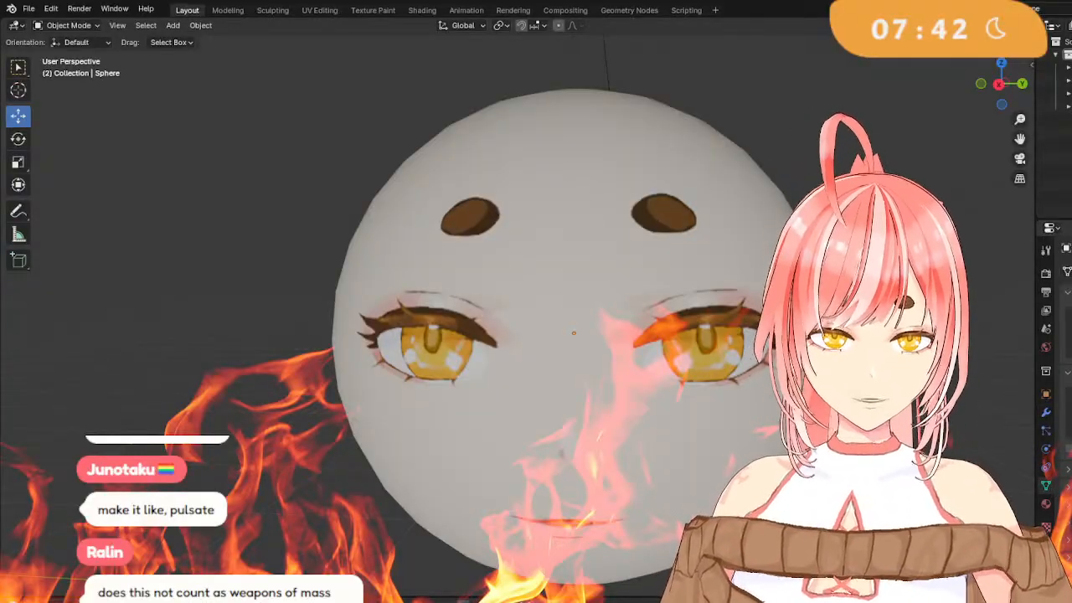
click(1046, 449)
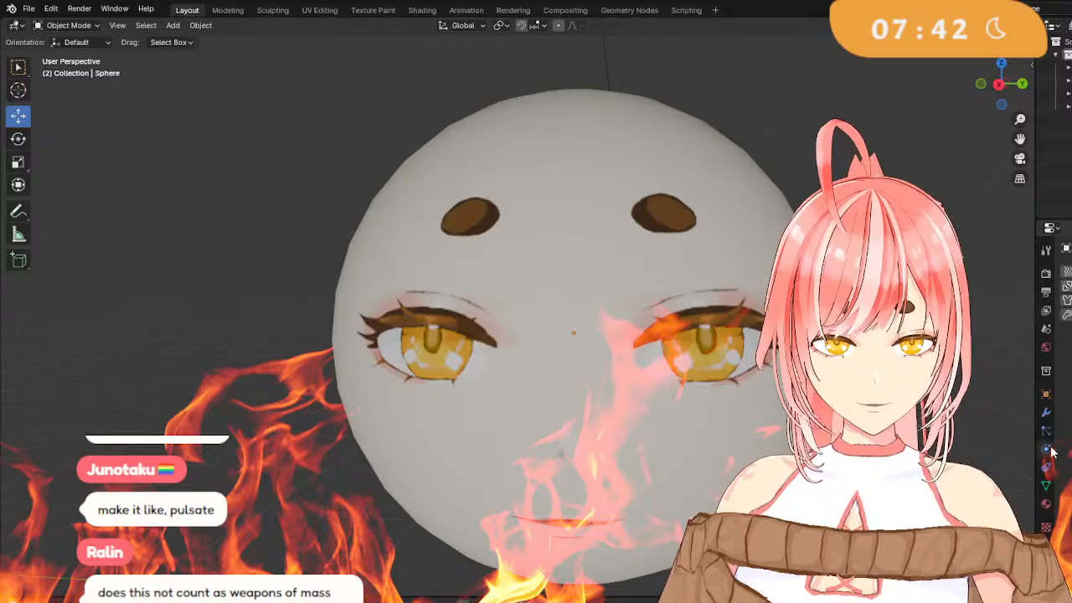
click(1046, 432)
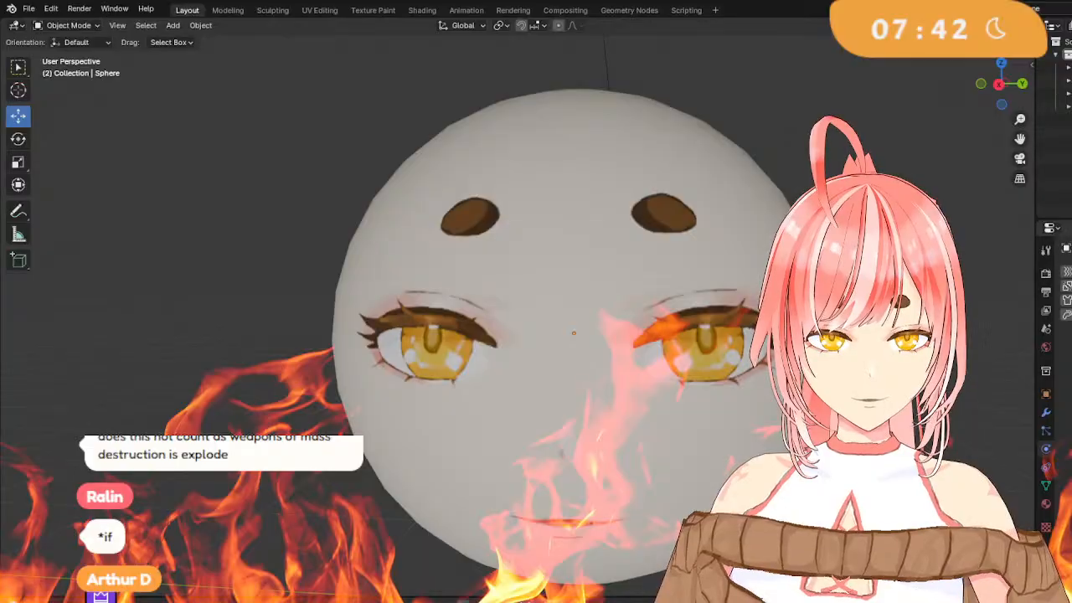
scroll(985, 365, down, 4)
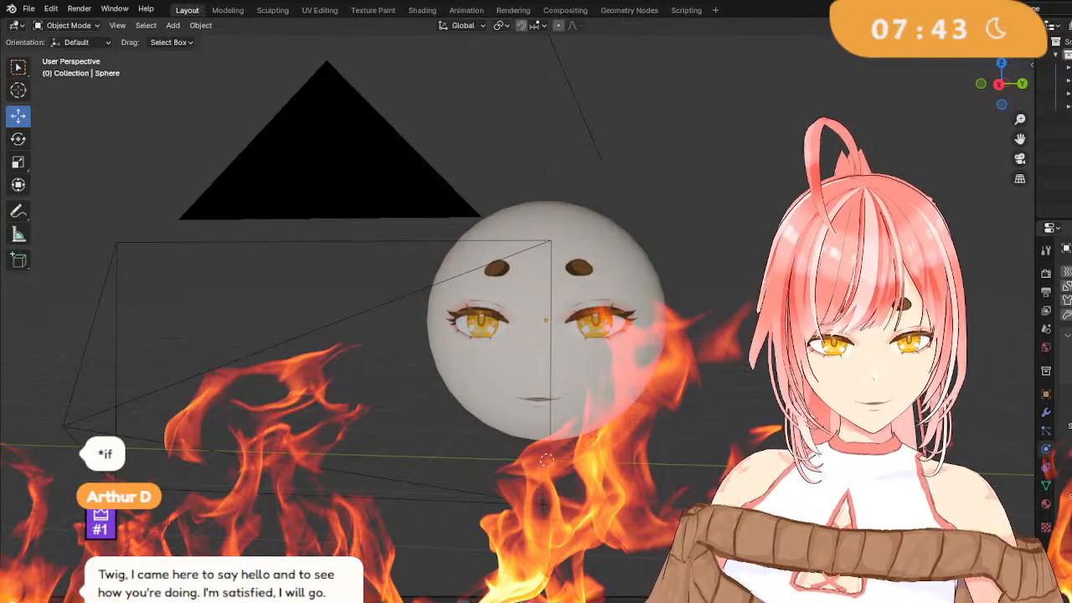
Play the animation to check the sphere's motion, view its face up close, and select the camera in front of it.
key(space)
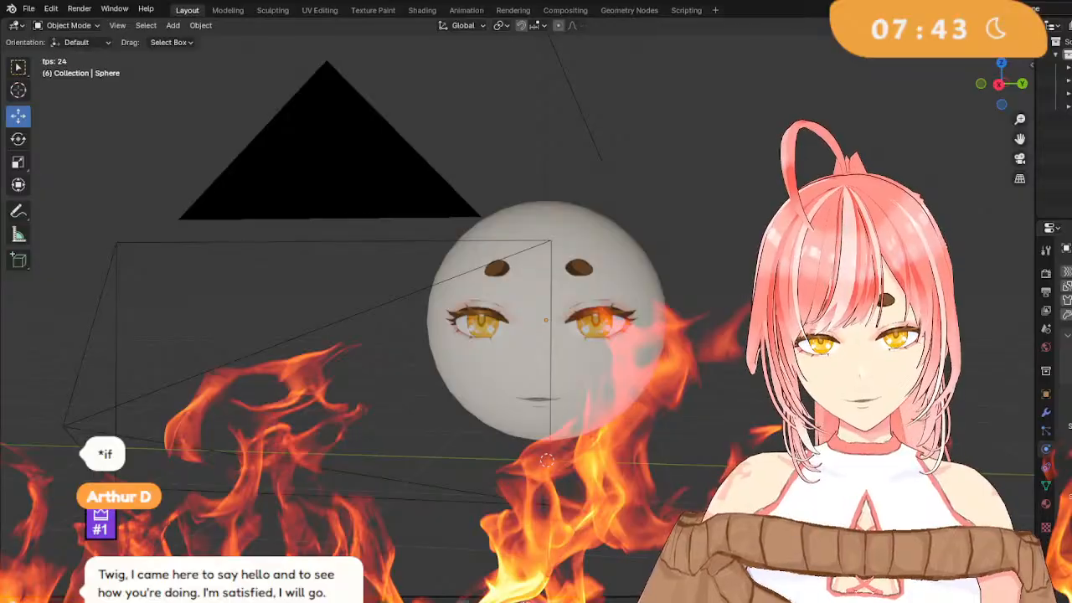
key(space)
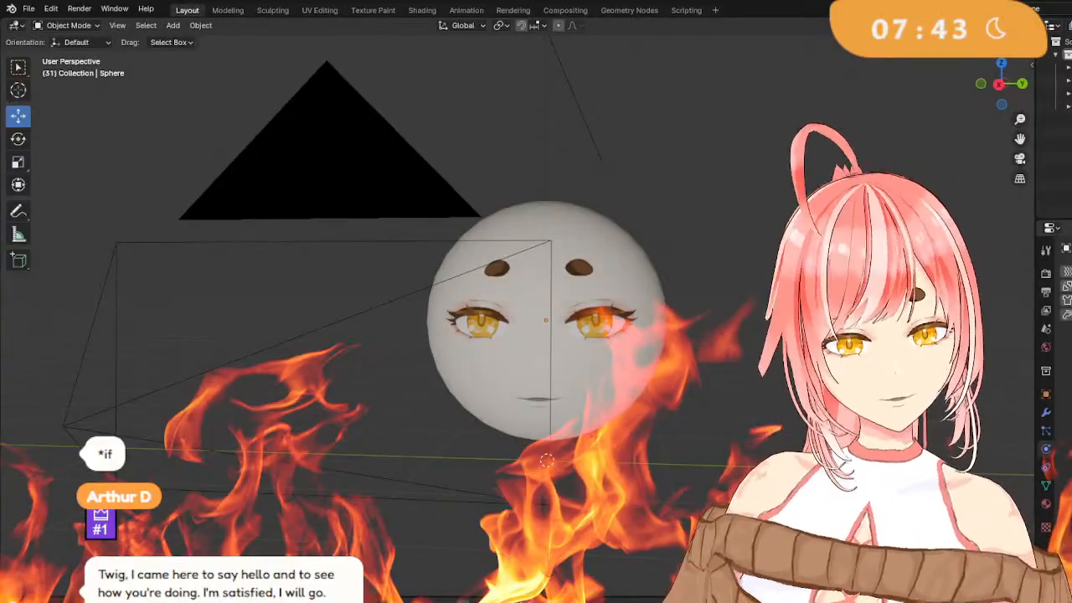
middle_drag(544, 444, 619, 442)
scroll(754, 444, up, 5)
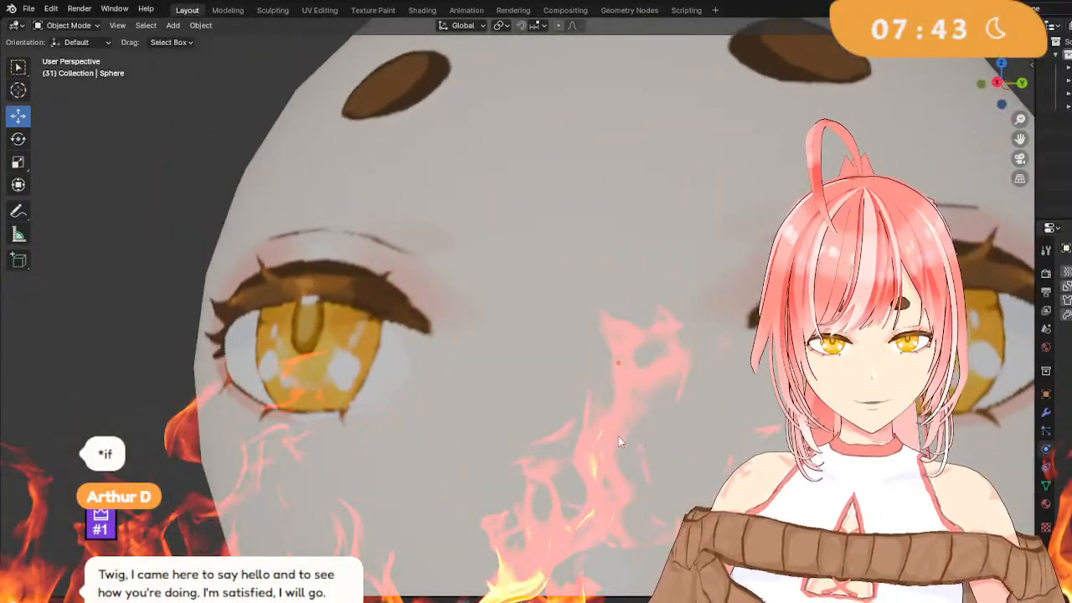
scroll(619, 436, down, 8)
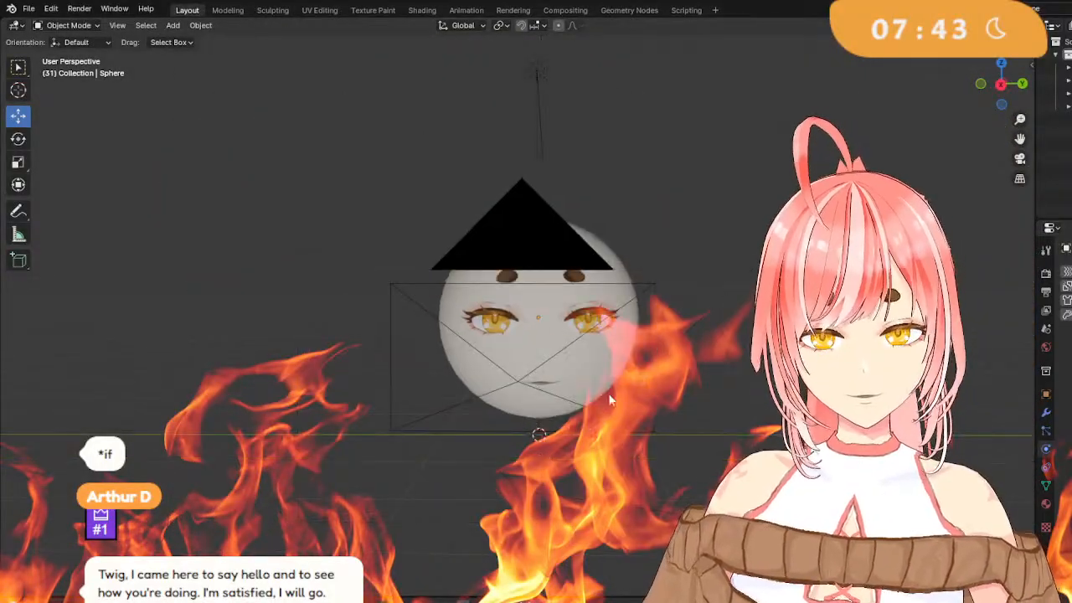
click(536, 254)
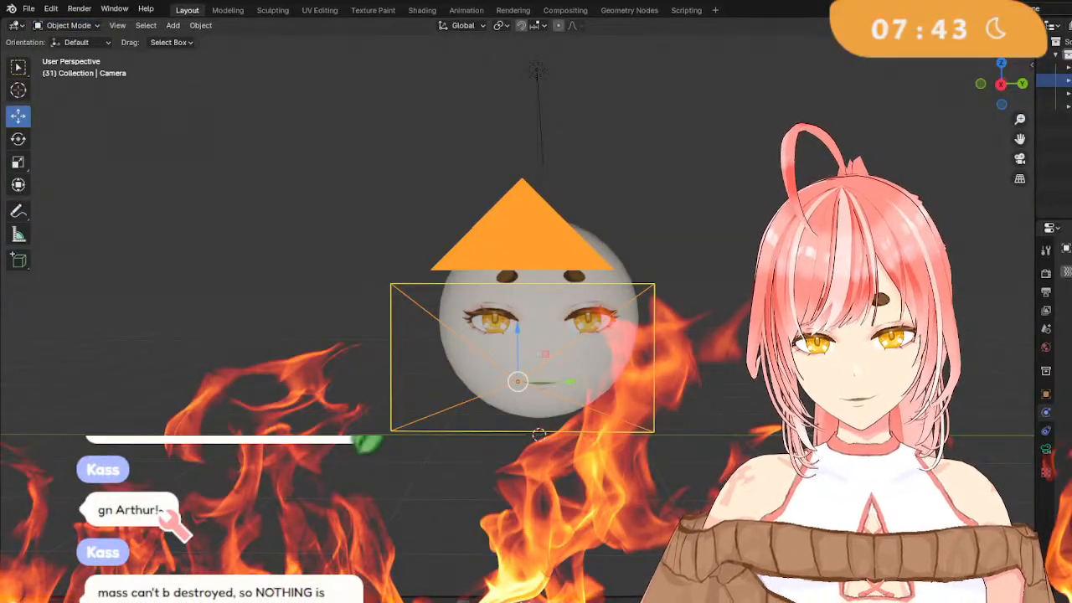
Return to frame 1 and try to insert a keyframe on the camera.
key(shift+Left)
right_click(335, 434)
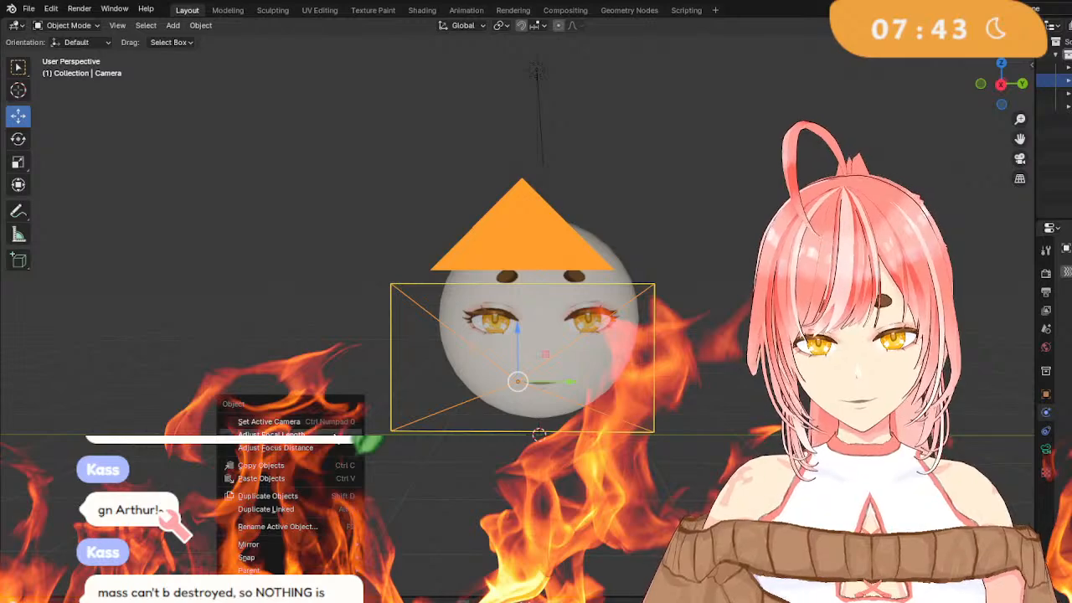
key(i)
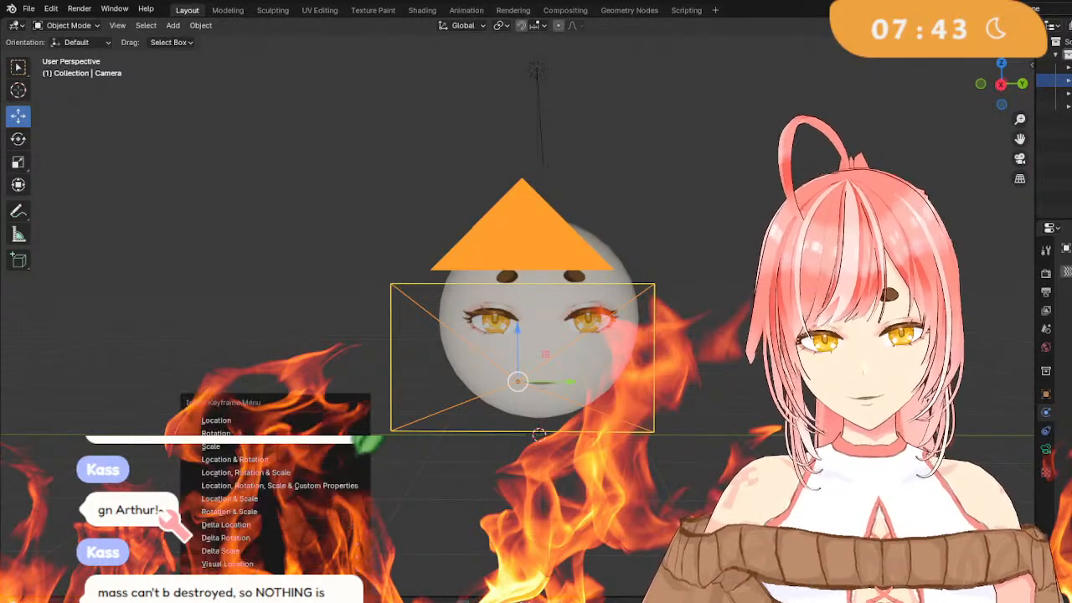
click(334, 434)
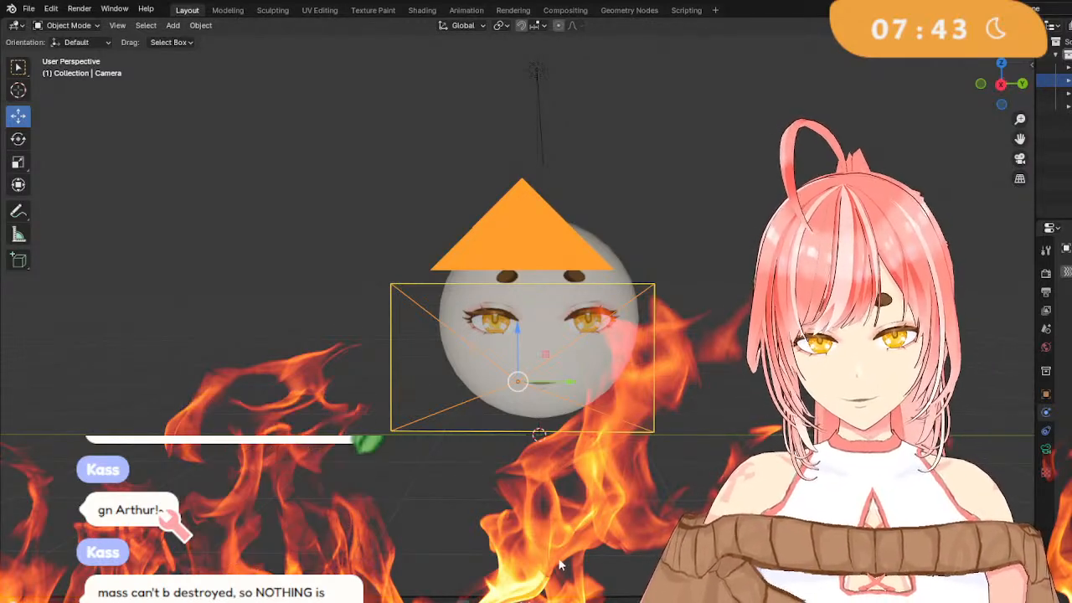
Select the face sphere and insert a Location, Rotation & Scale keyframe at frame 1.
click(444, 195)
middle_drag(444, 194, 556, 212)
click(506, 297)
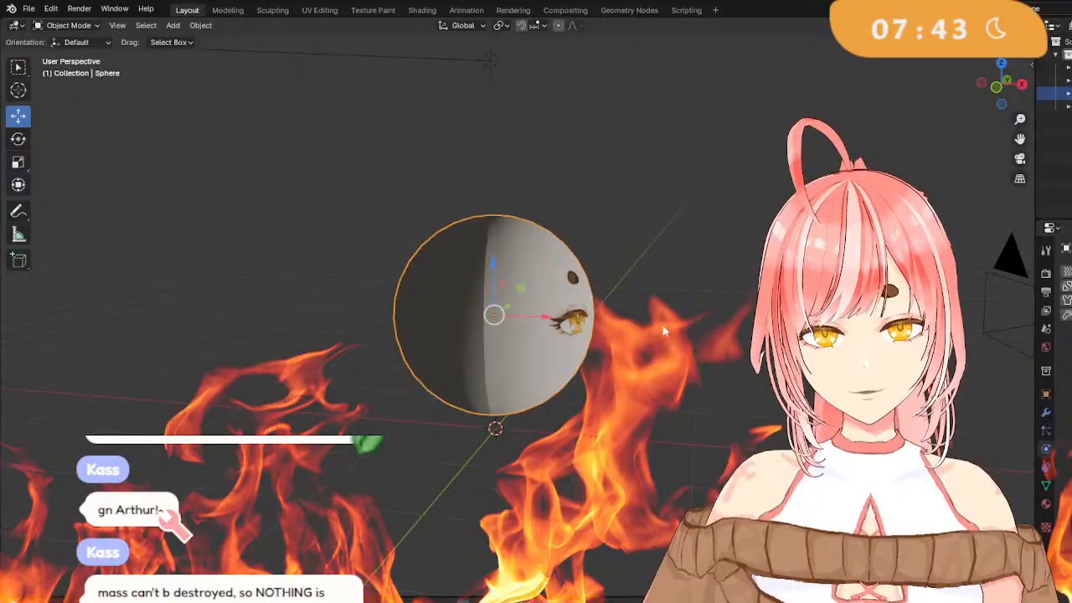
middle_drag(506, 298, 718, 419)
right_click(703, 412)
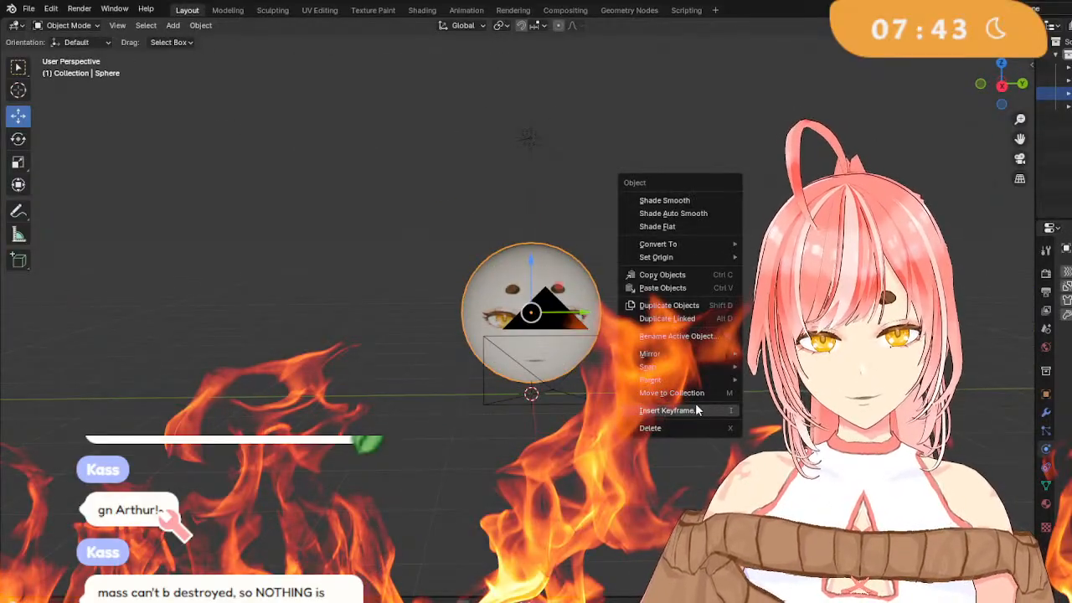
click(696, 410)
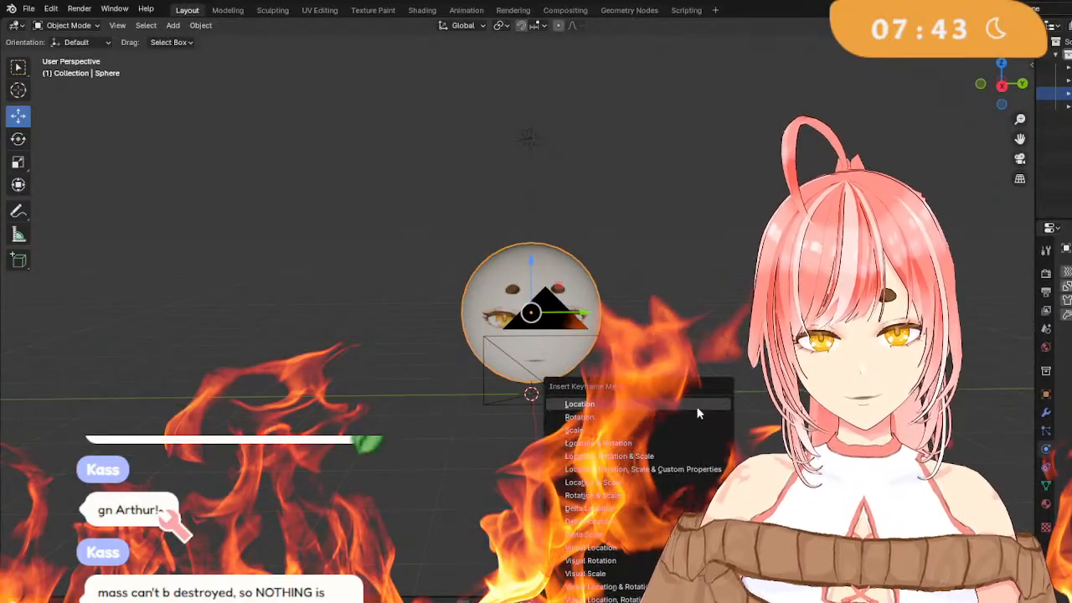
click(645, 458)
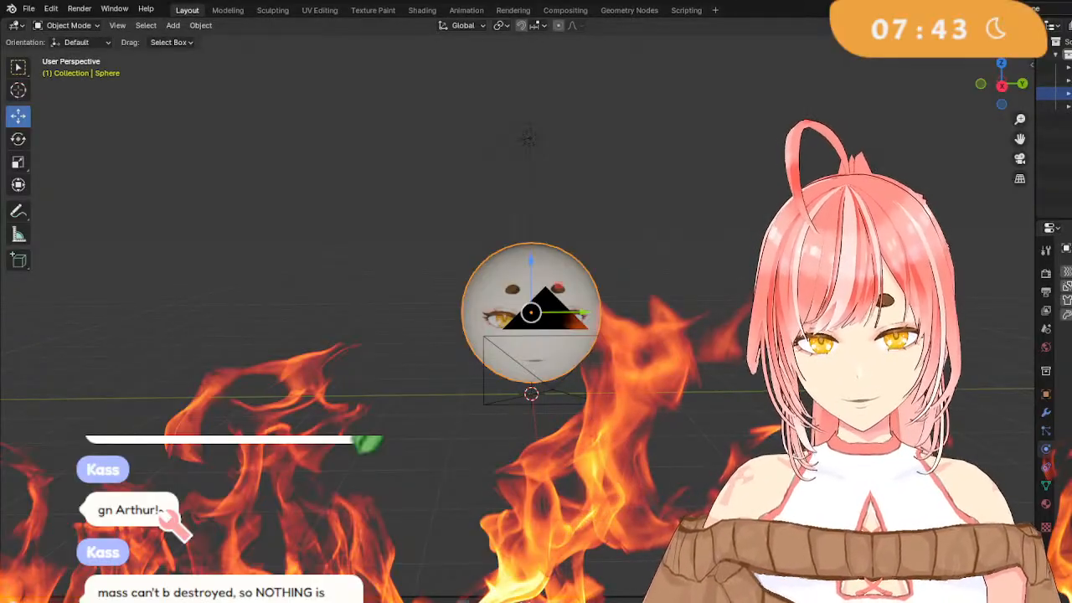
Advance to frame 80 and insert a Location, Rotation & Scale keyframe on the sphere.
key(space)
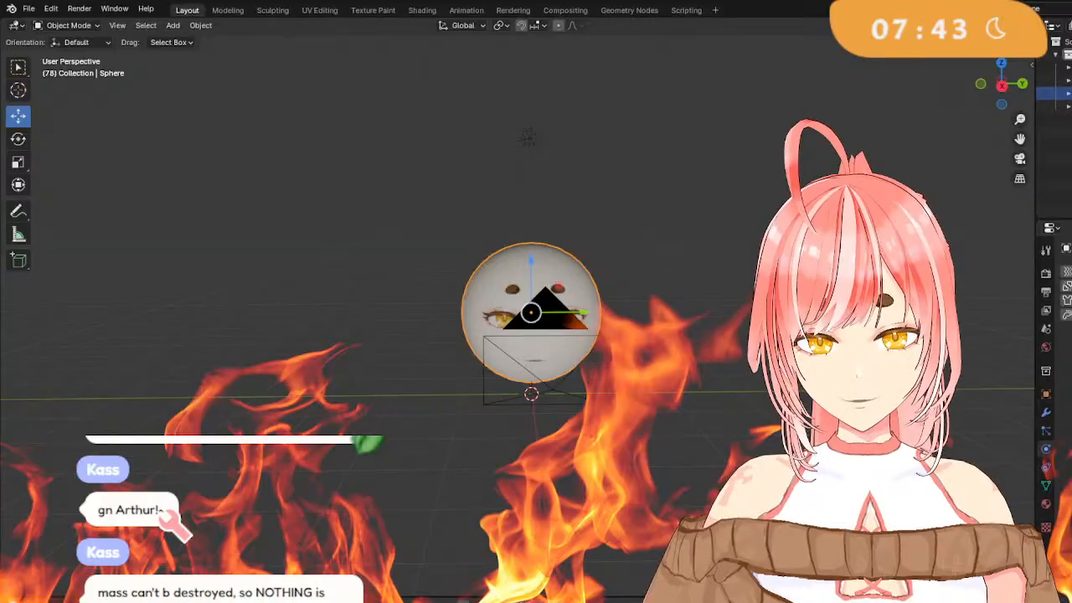
right_click(536, 436)
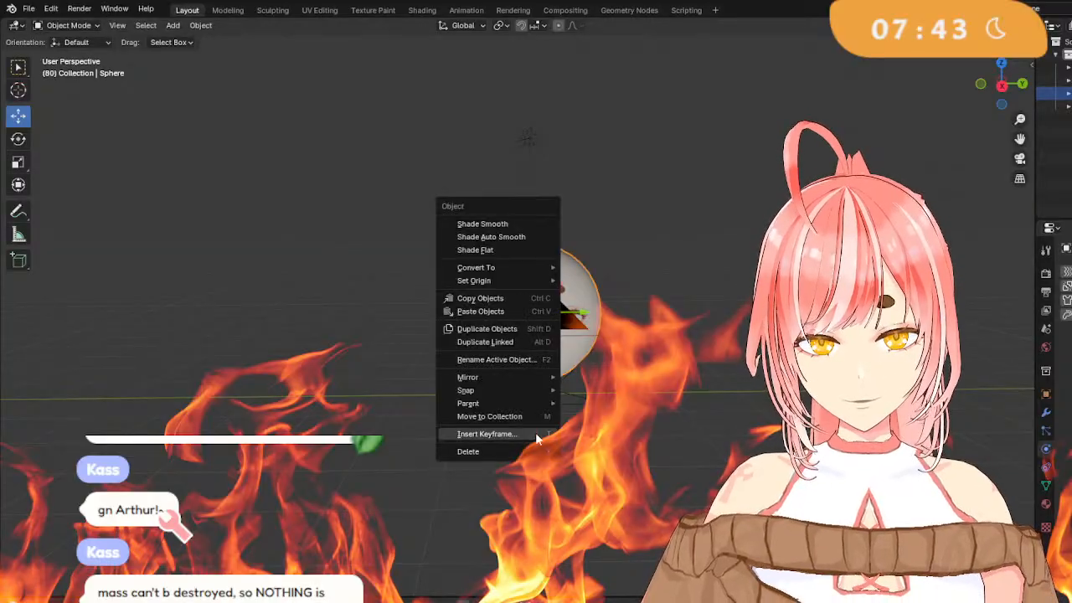
click(537, 436)
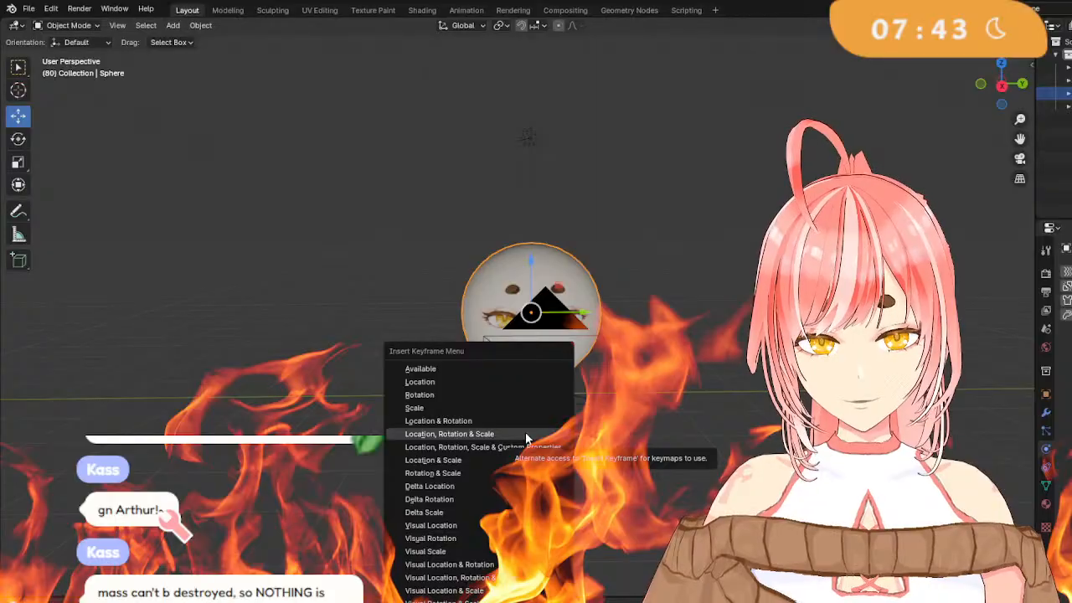
click(527, 437)
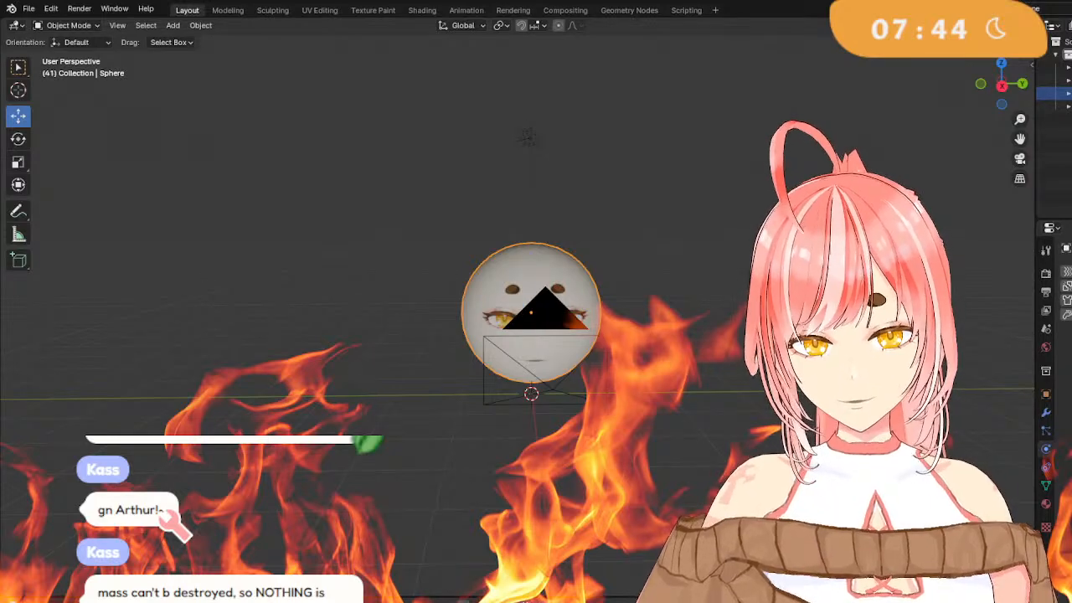
Go to frame 40 and show the sphere's location, rotation and scale values.
middle_drag(604, 419, 754, 418)
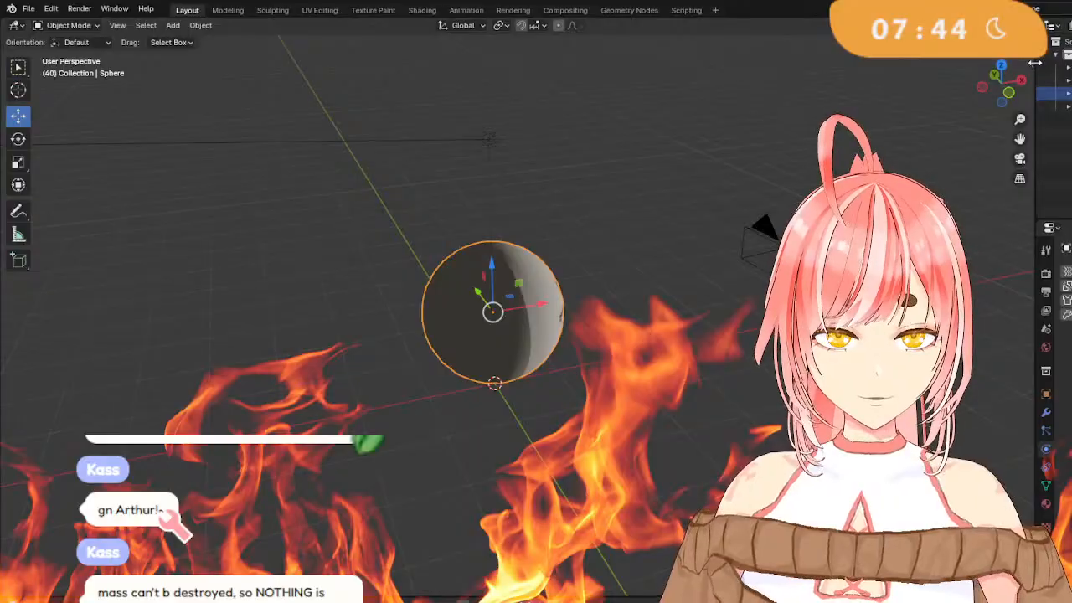
click(1035, 63)
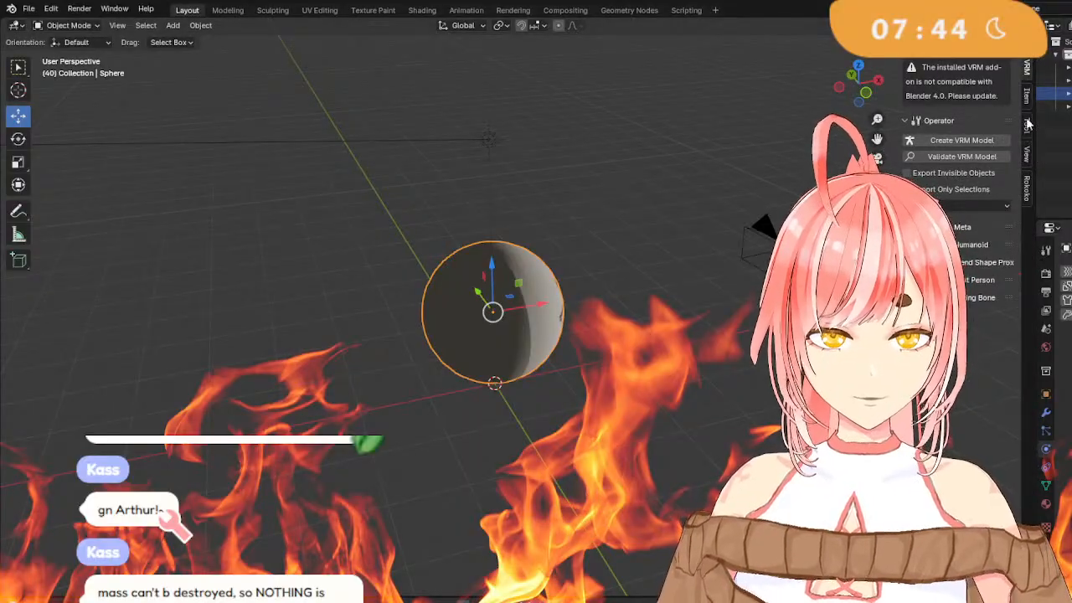
click(1027, 95)
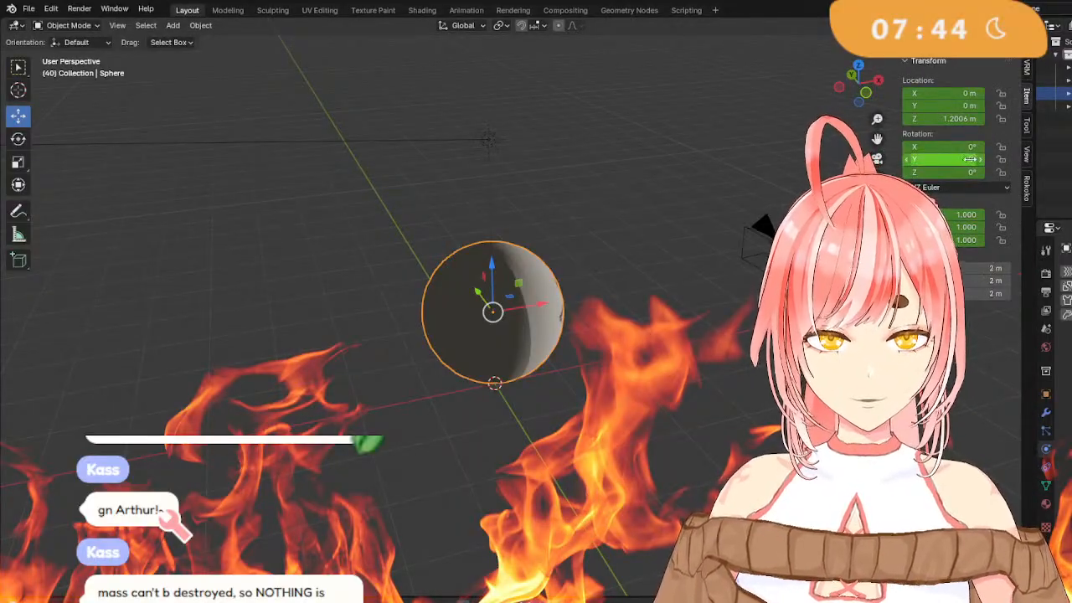
Try rotating the sphere about the Y axis at frame 40, and reset the Y rotation to 0°.
text(1)
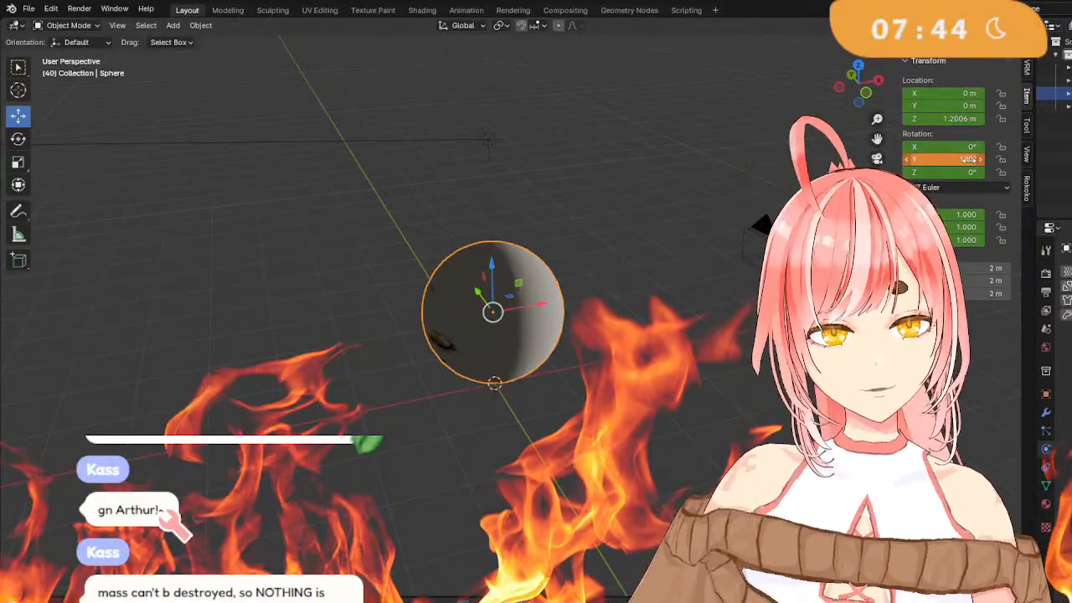
click(969, 160)
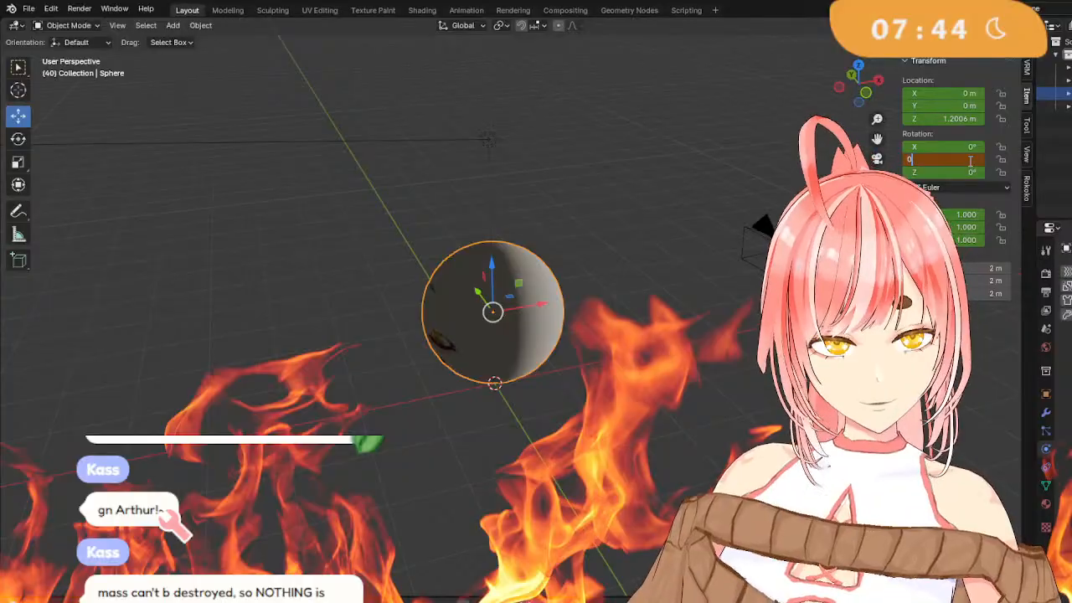
key(Return)
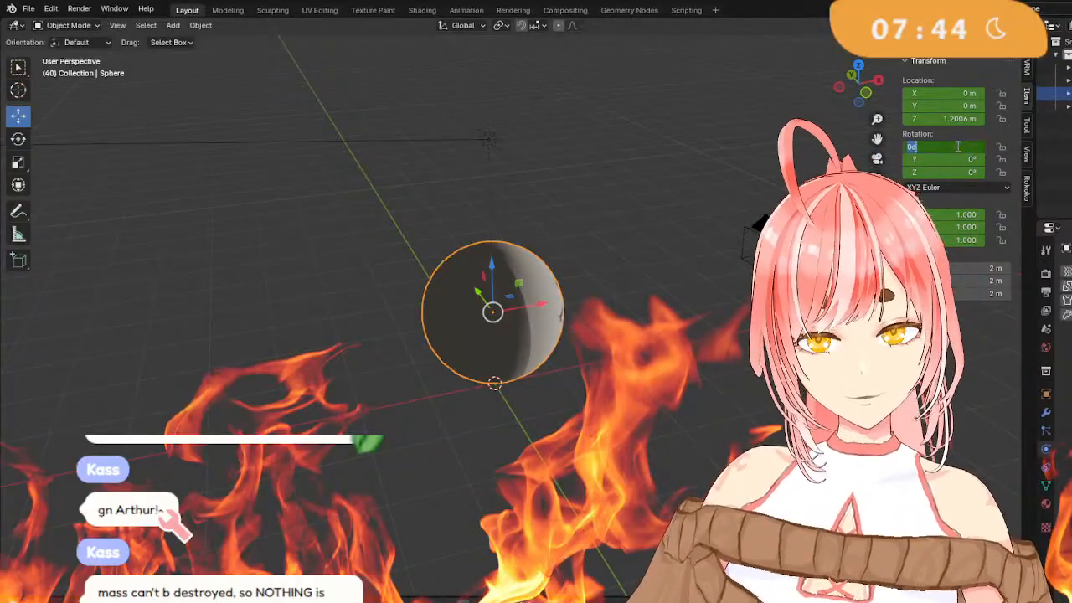
Try an X rotation of 180° on the sphere, check the face's orientation, and reset X to 0°.
click(958, 147)
text(180)
key(Return)
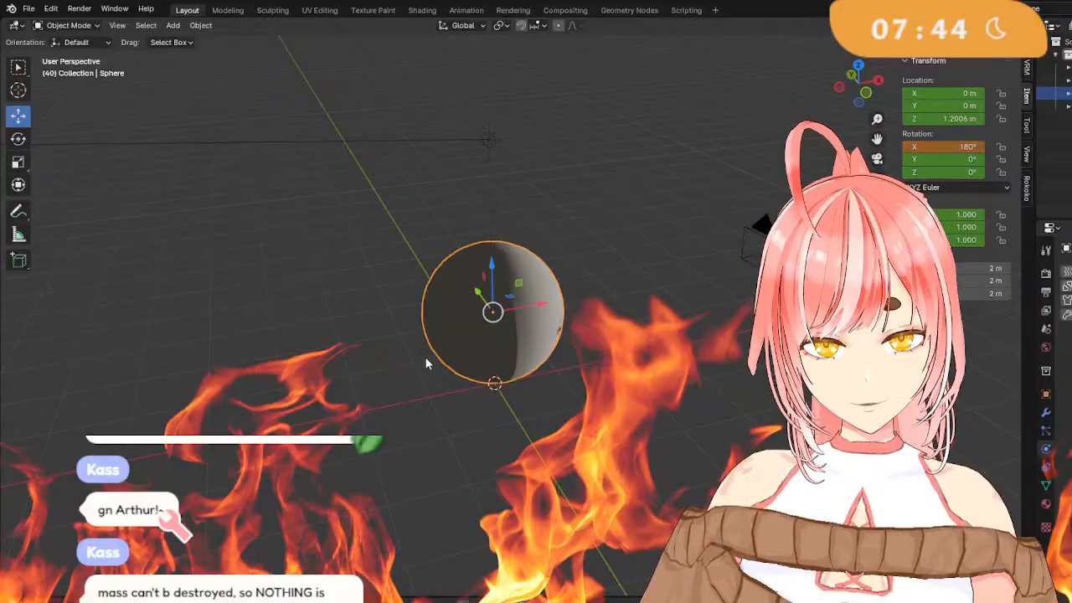
middle_drag(427, 364, 301, 344)
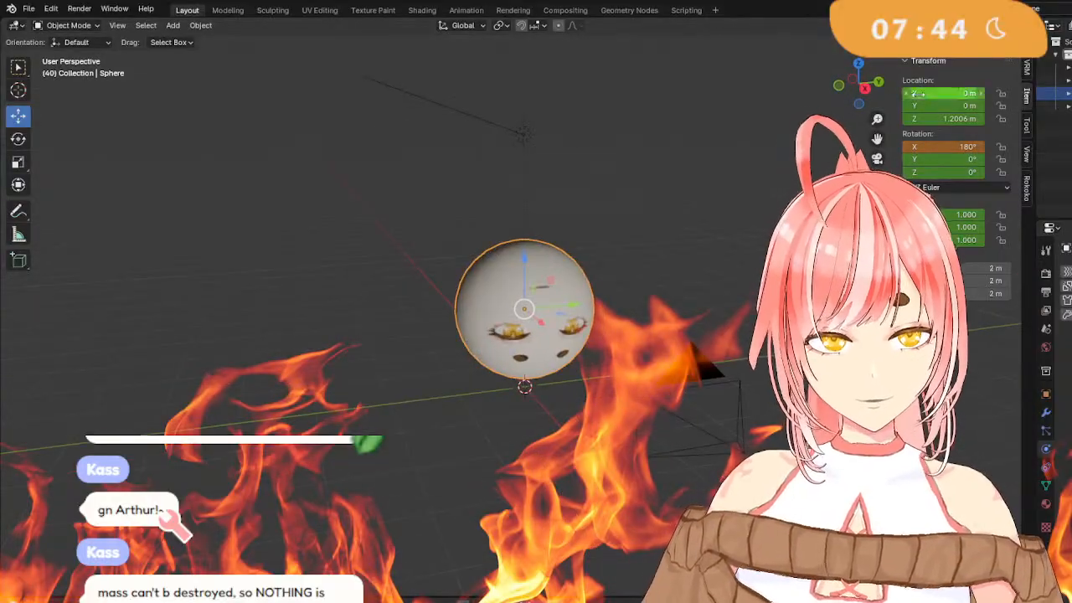
click(957, 147)
text(0)
key(Return)
Set the sphere's Z rotation to 180° at frame 40 and insert a keyframe for it.
click(954, 172)
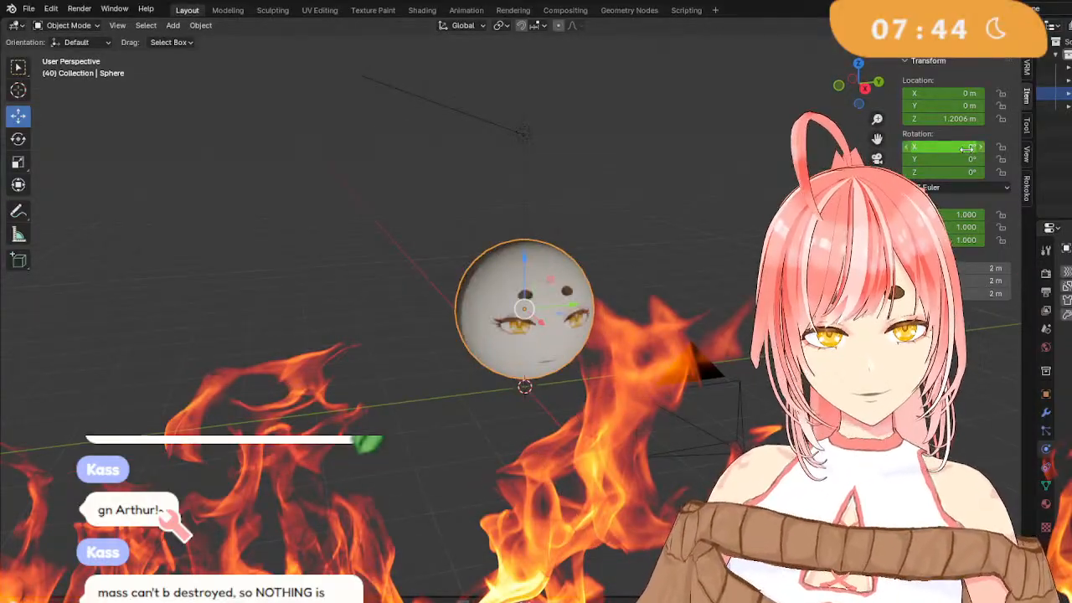
text(180)
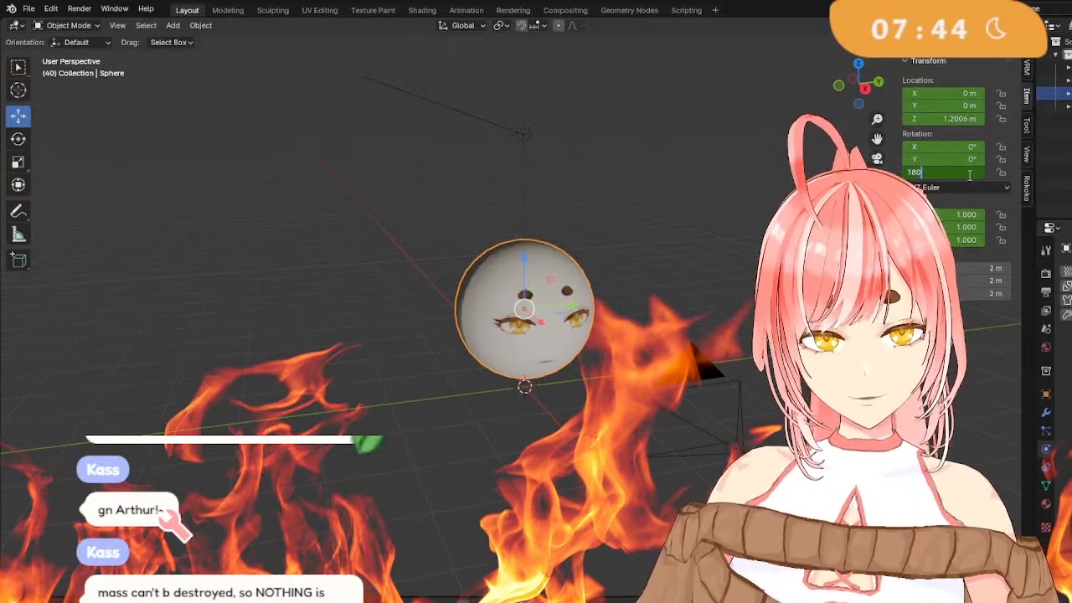
key(Return)
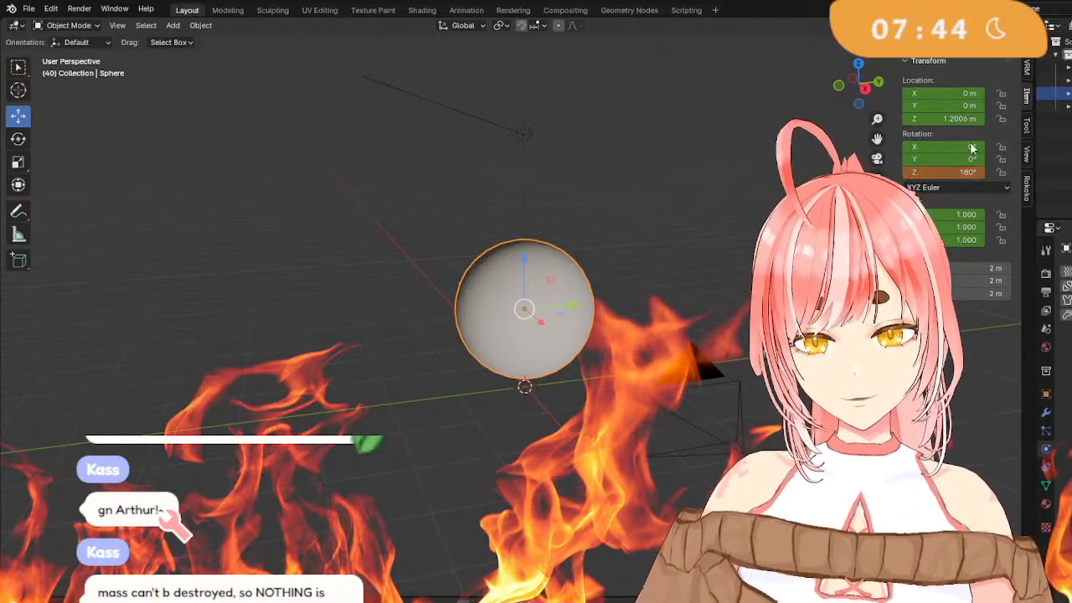
middle_drag(711, 393, 660, 390)
right_click(660, 390)
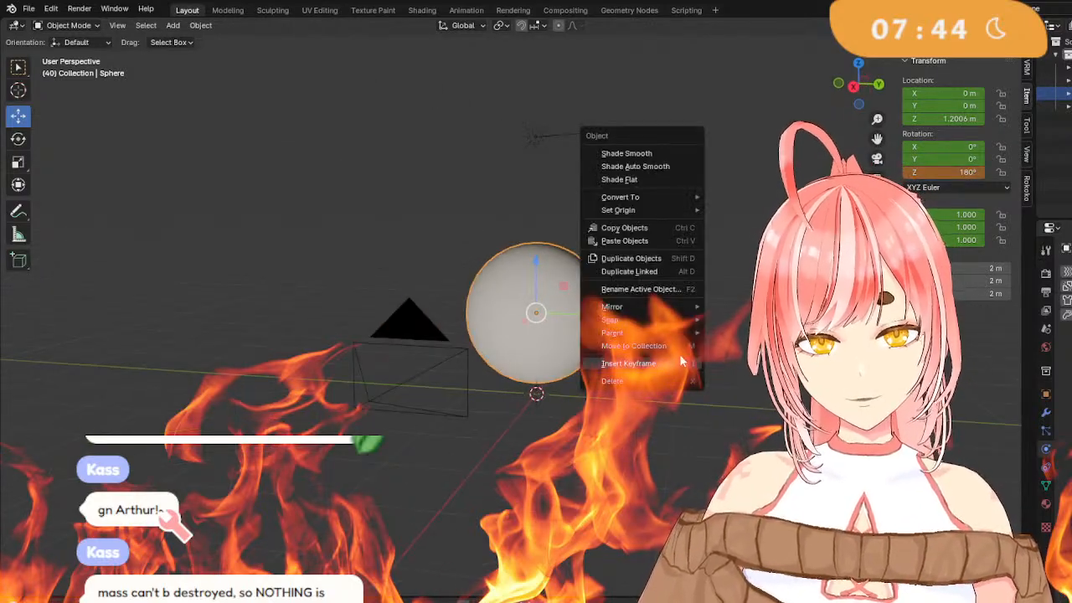
click(670, 355)
click(662, 355)
Play the animation from the start and examine how the sphere turns from different angles.
middle_drag(666, 369, 721, 390)
key(shift+Left)
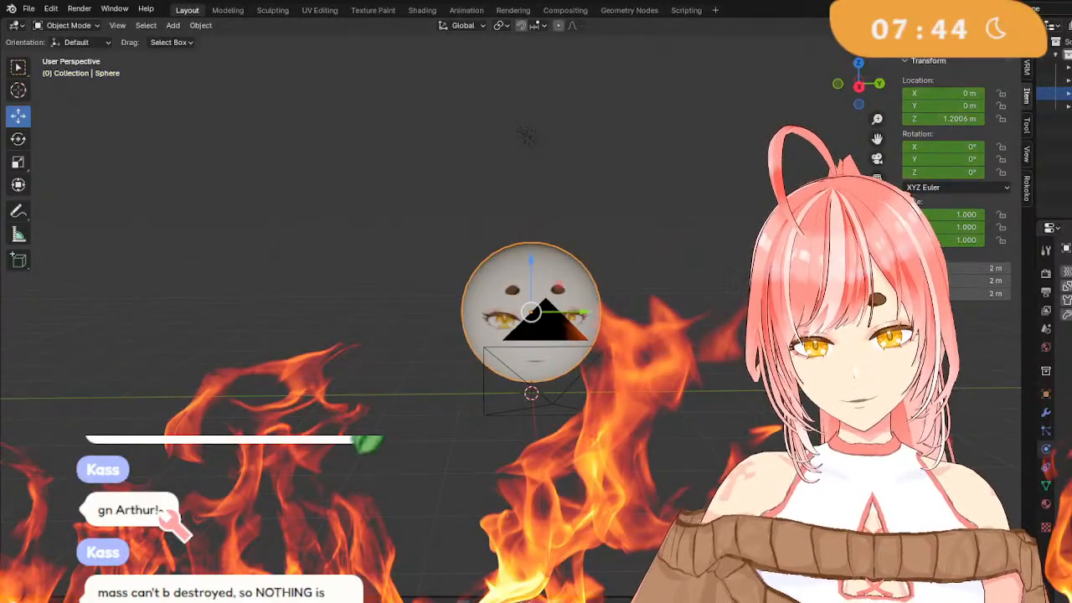
key(space)
middle_drag(597, 485, 645, 497)
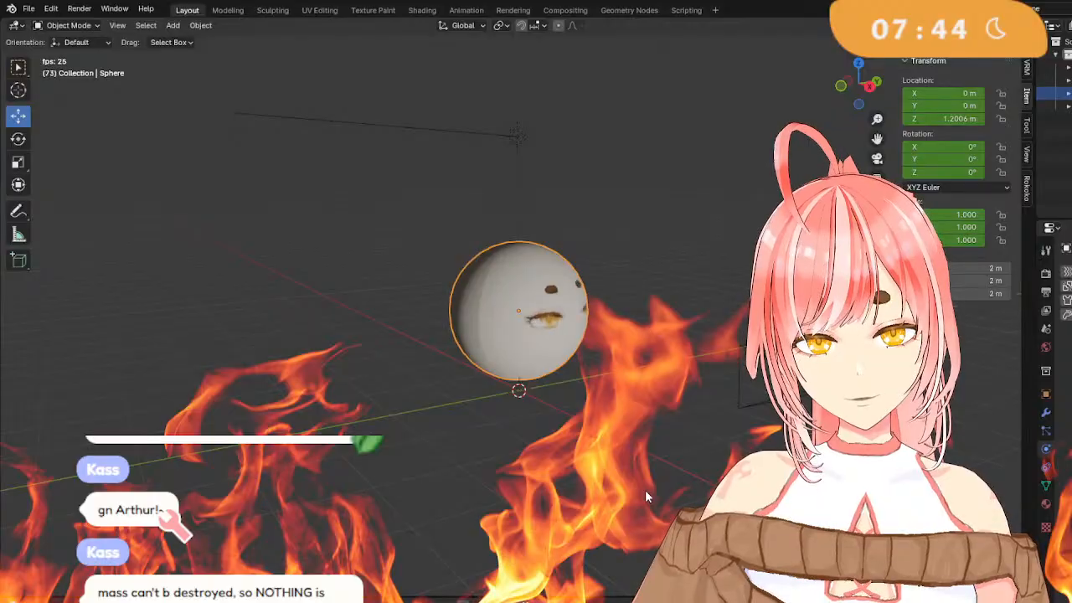
middle_drag(646, 497, 622, 493)
key(space)
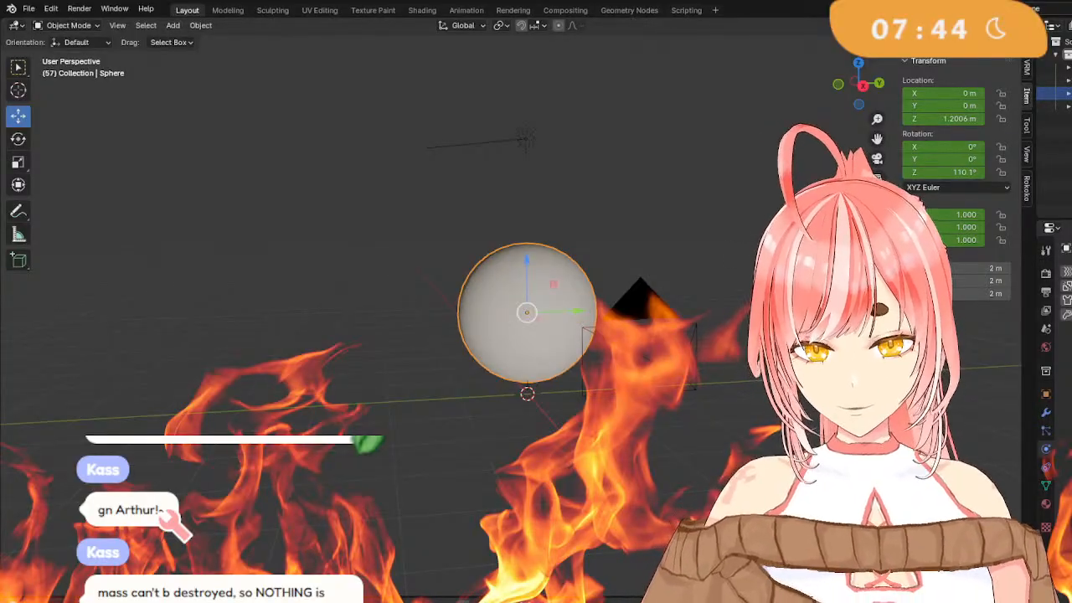
At frame 60, set the sphere's Z rotation to 270° and insert a Location, Rotation & Scale keyframe.
middle_drag(487, 459, 442, 531)
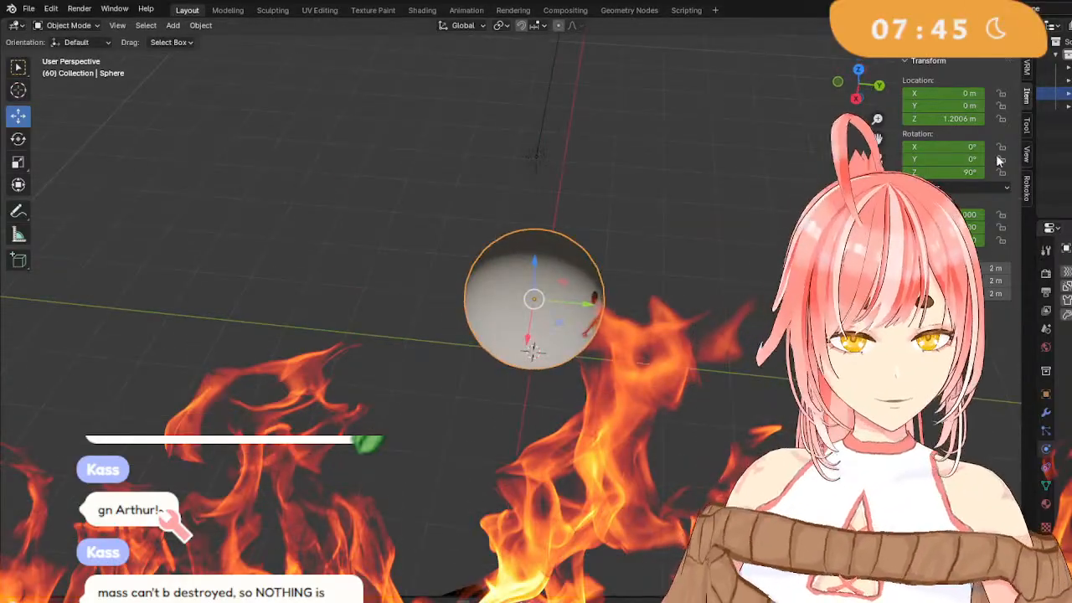
click(969, 171)
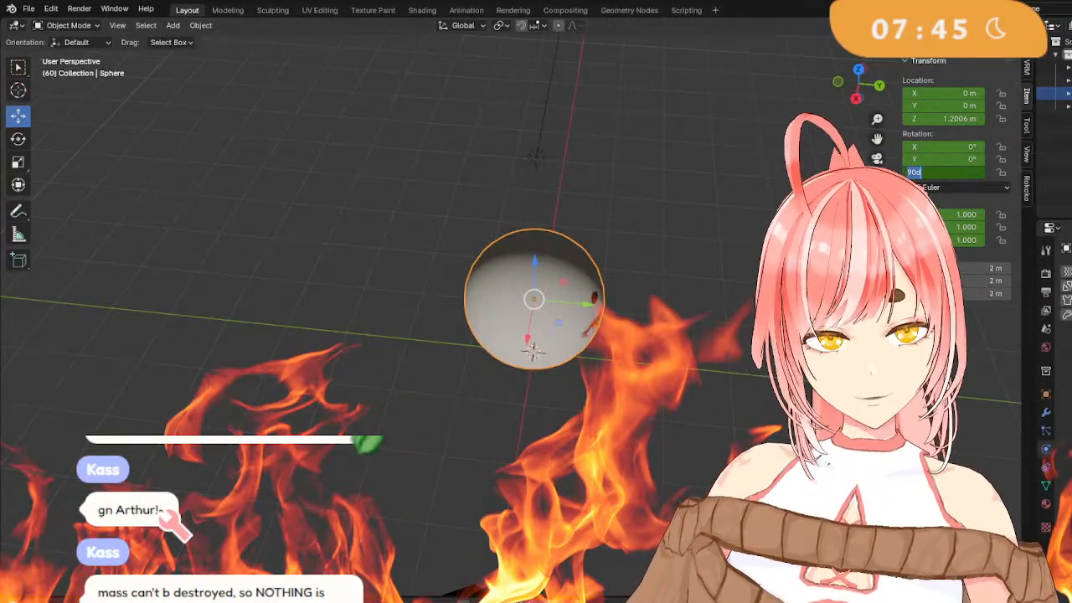
text(2)
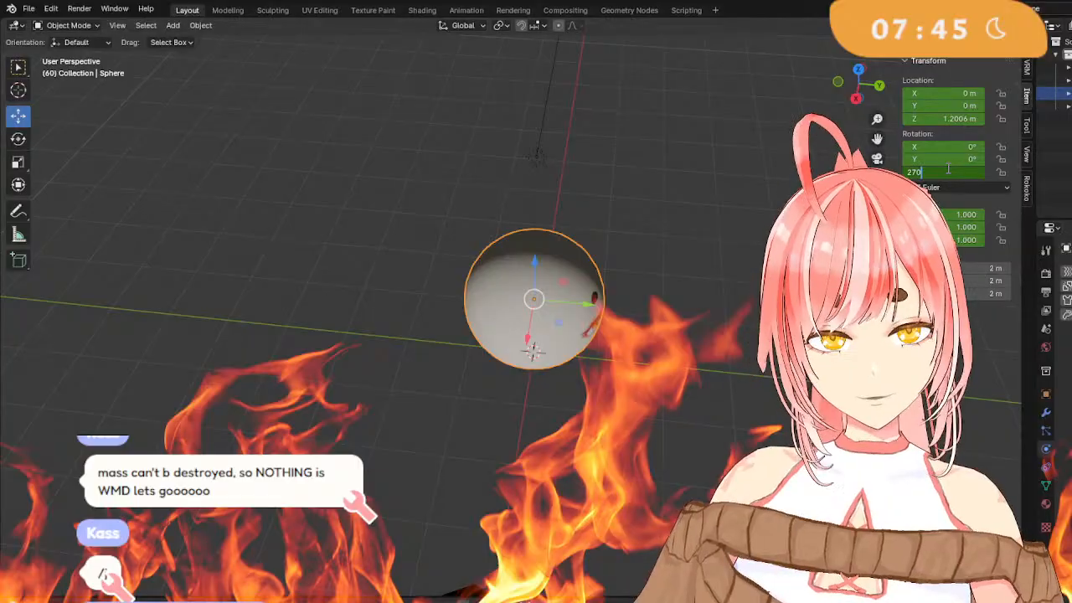
text(70)
key(Return)
middle_drag(722, 366, 628, 411)
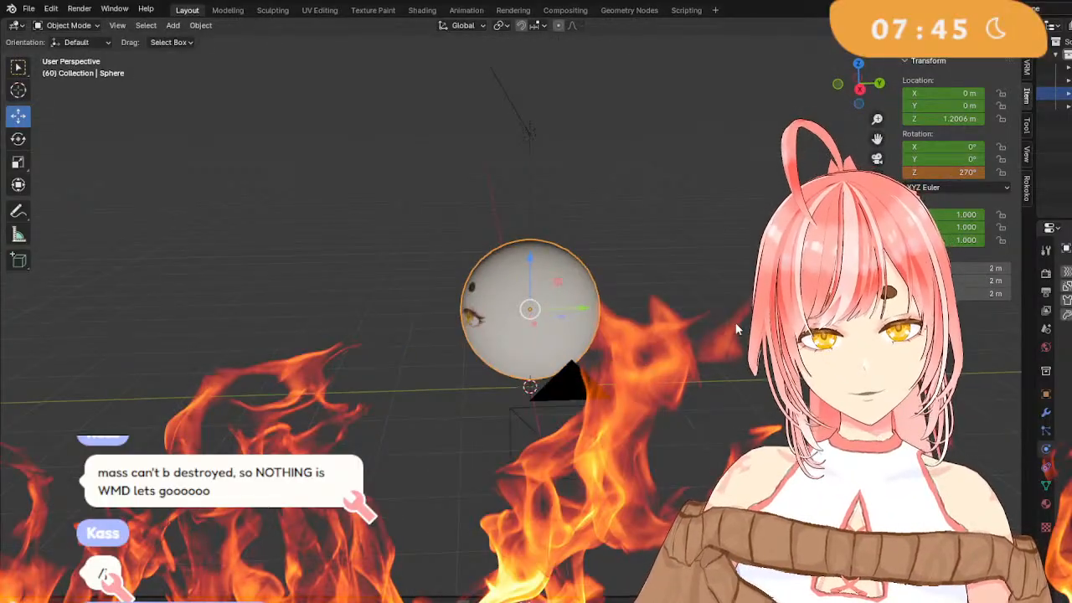
right_click(540, 451)
click(515, 443)
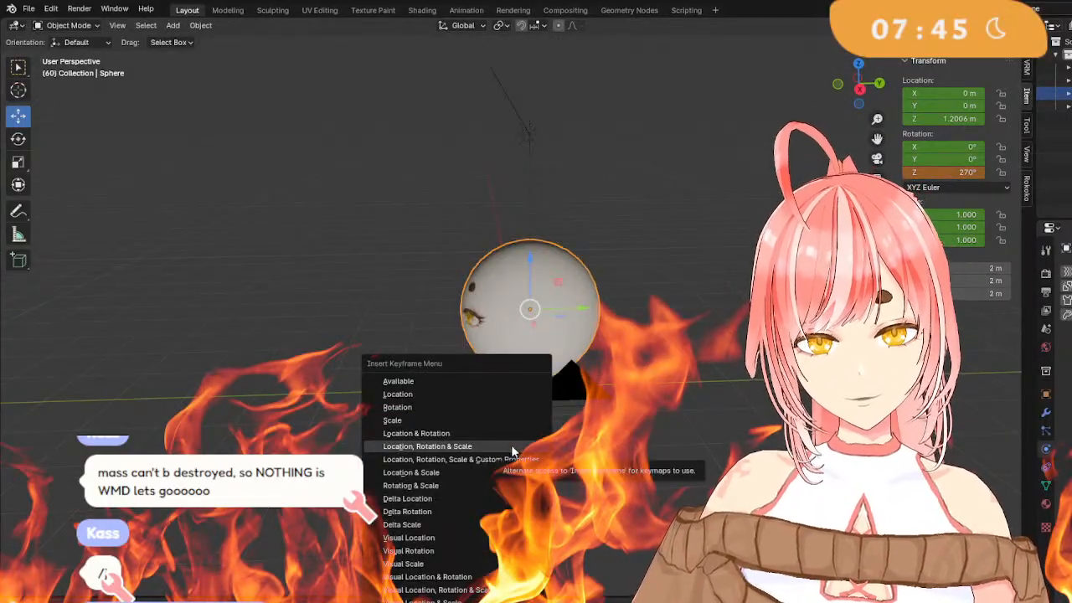
click(515, 446)
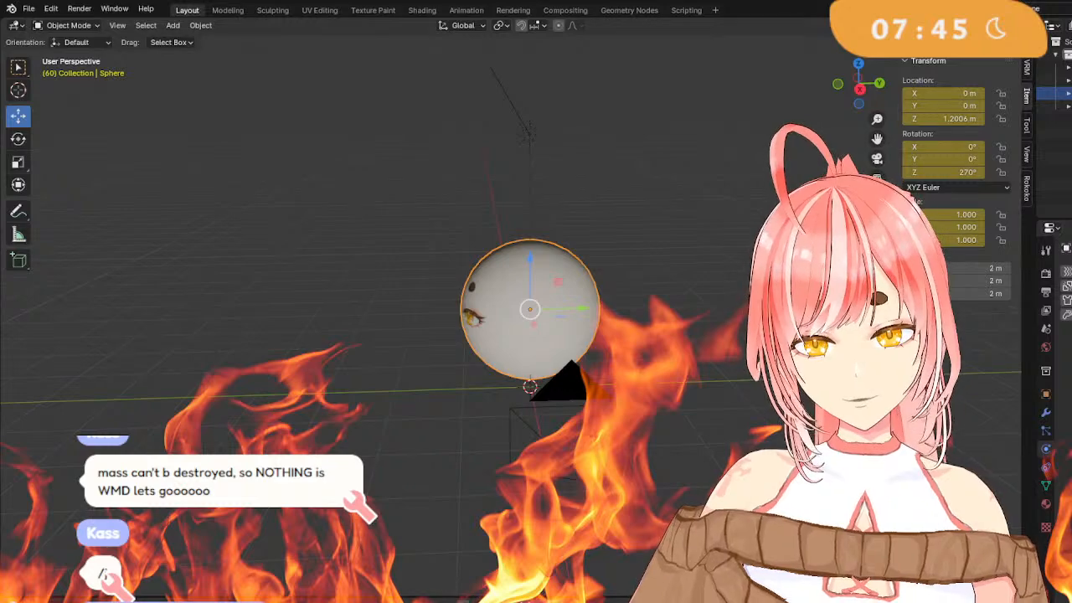
At frame 20, set the sphere's Z rotation to 90° and insert a Location, Rotation & Scale keyframe.
key(Right)
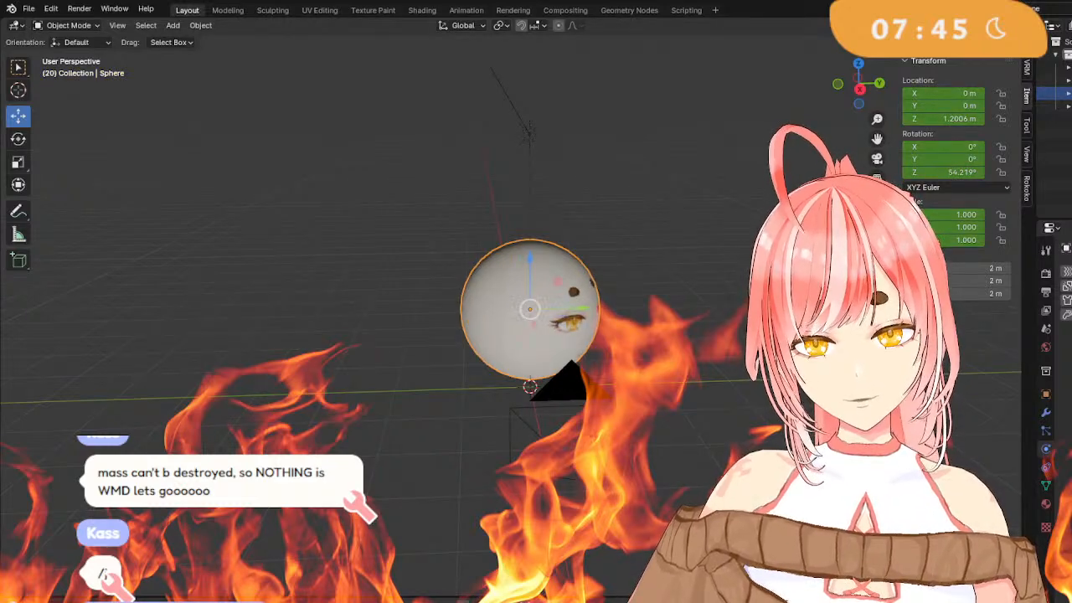
click(963, 172)
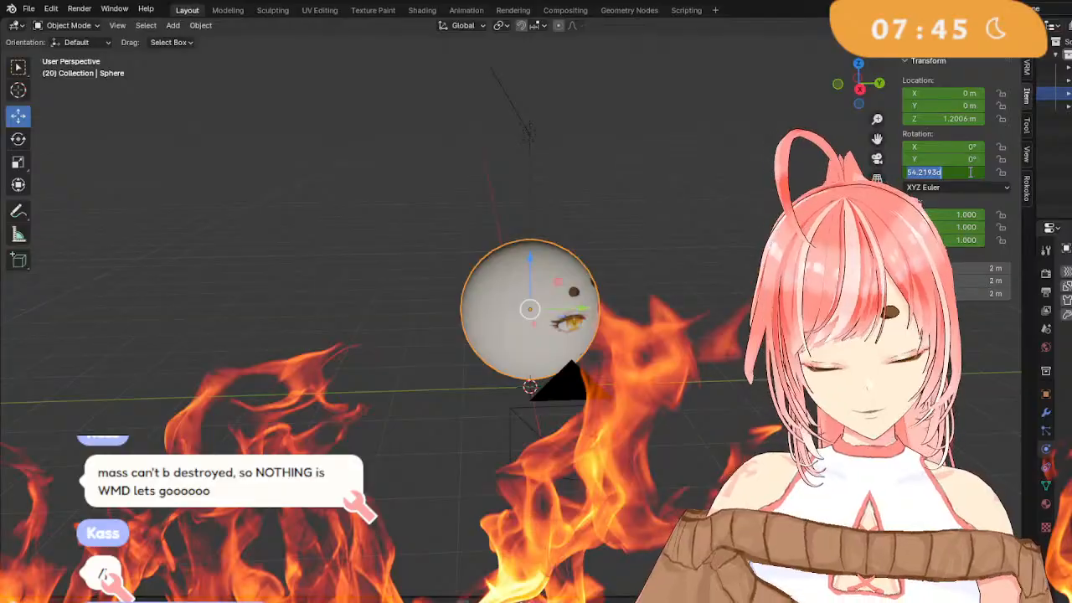
text(90)
key(Return)
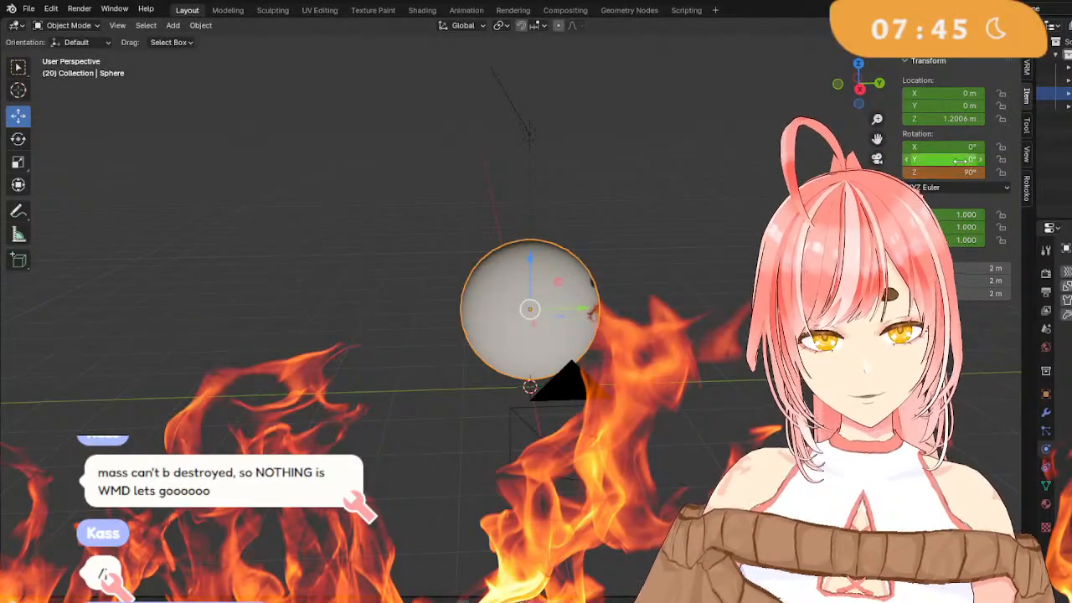
right_click(744, 252)
click(738, 245)
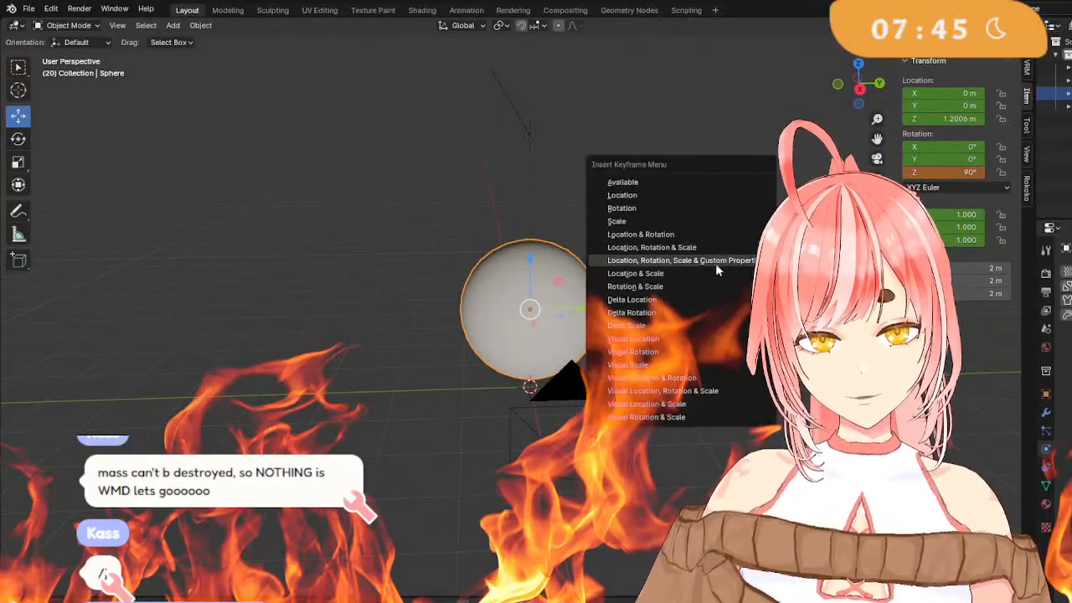
click(698, 245)
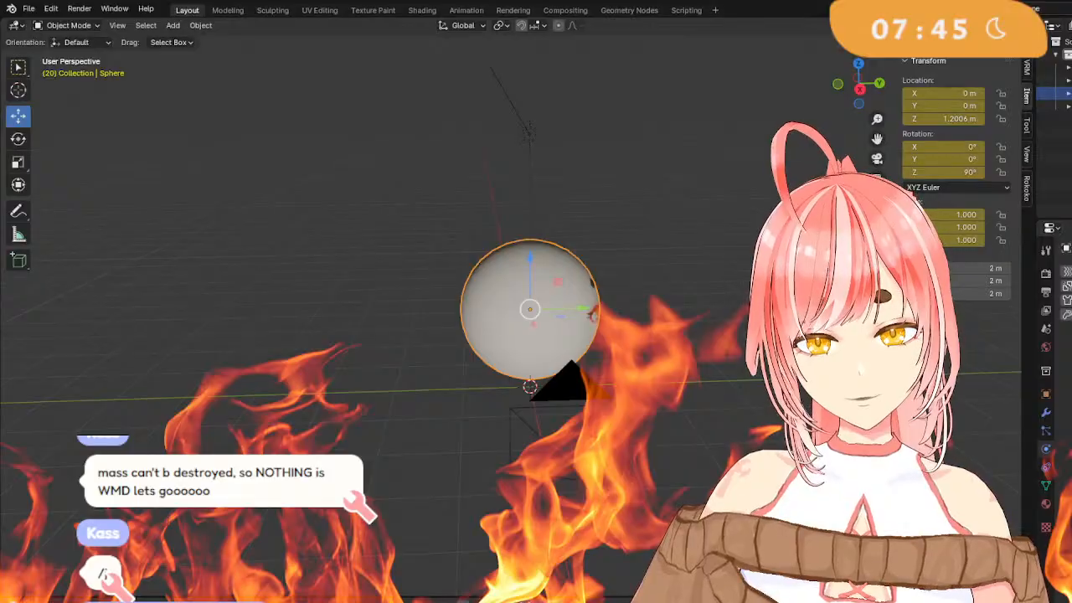
Play the animation from the first frame and check how the sphere turns between the keyframes.
key(shift+Left)
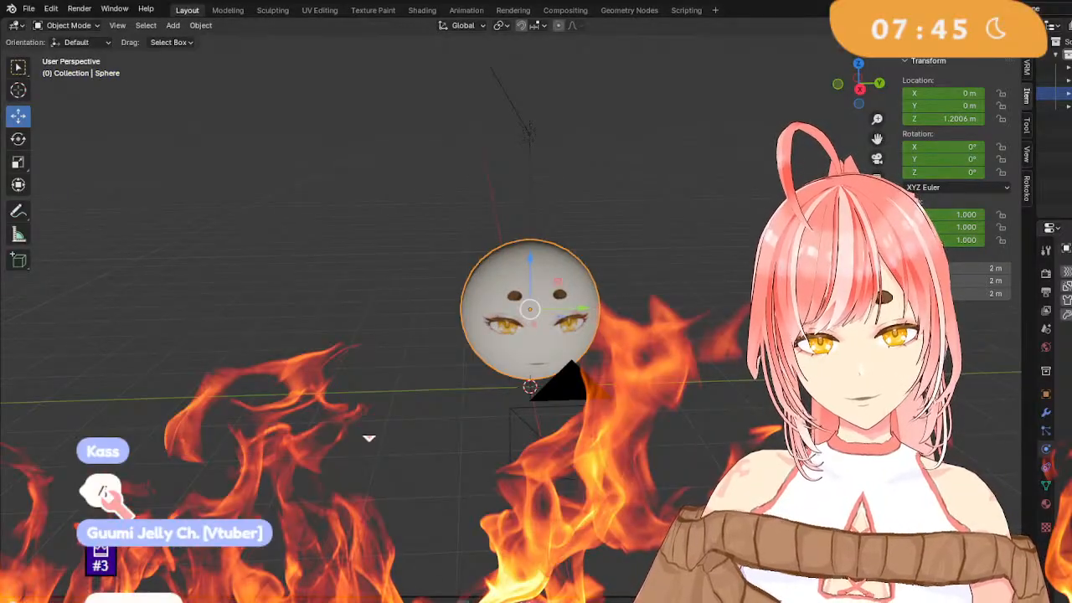
key(space)
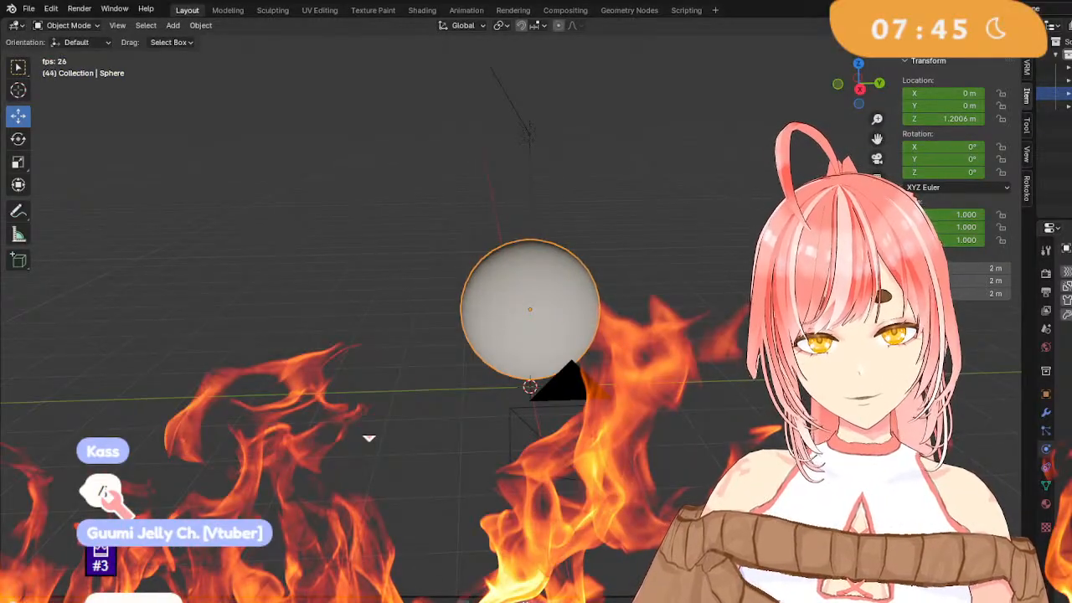
key(space)
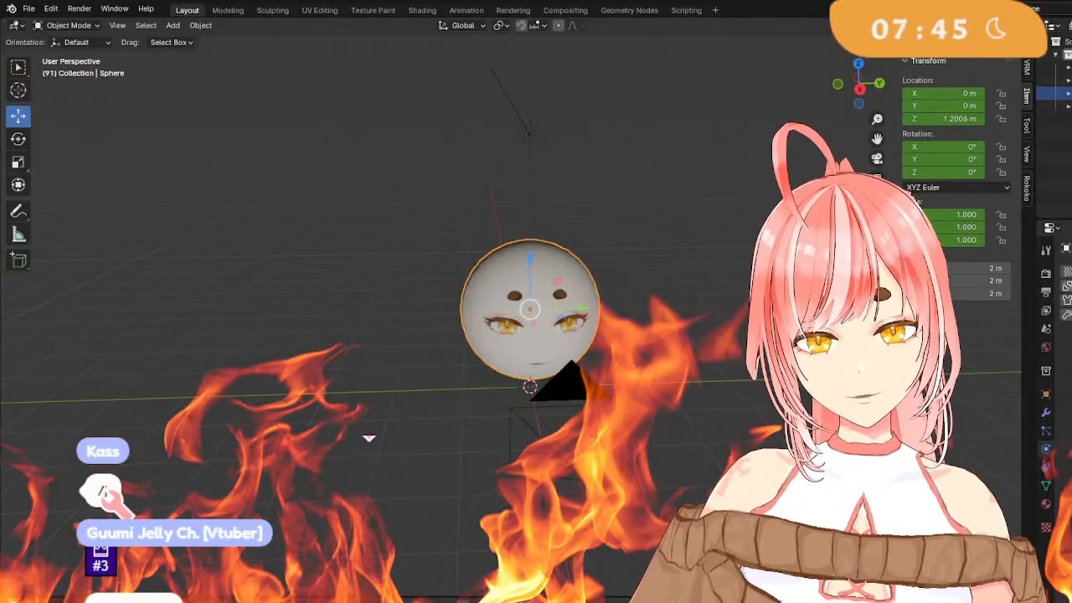
Go to the keyframe at frame 80, set the sphere's Z rotation to 360° and insert a Location, Rotation & Scale keyframe.
key(Down)
click(974, 172)
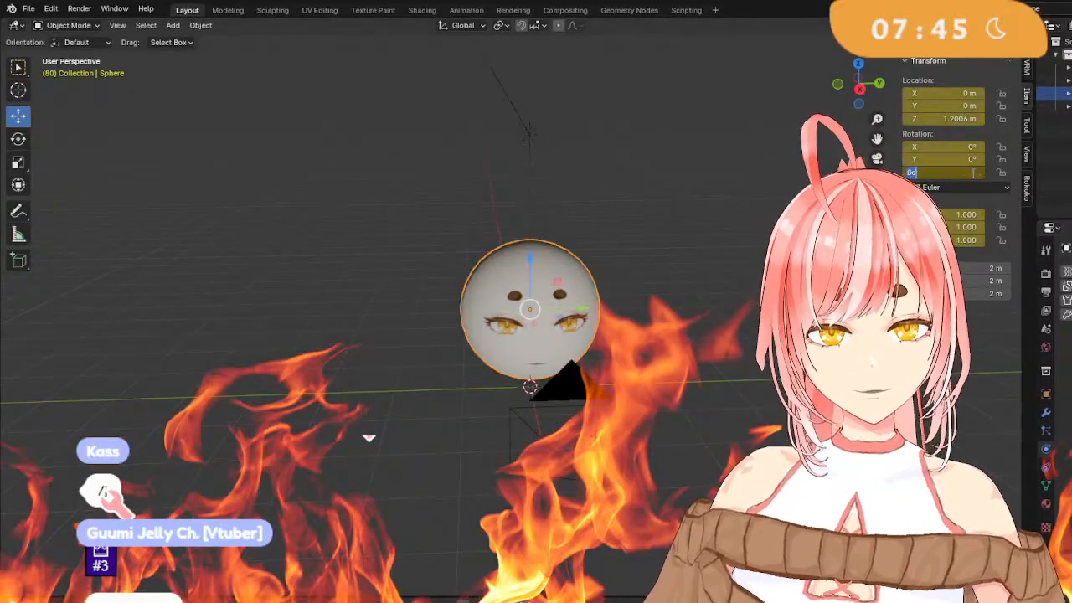
text(5)
key(Return)
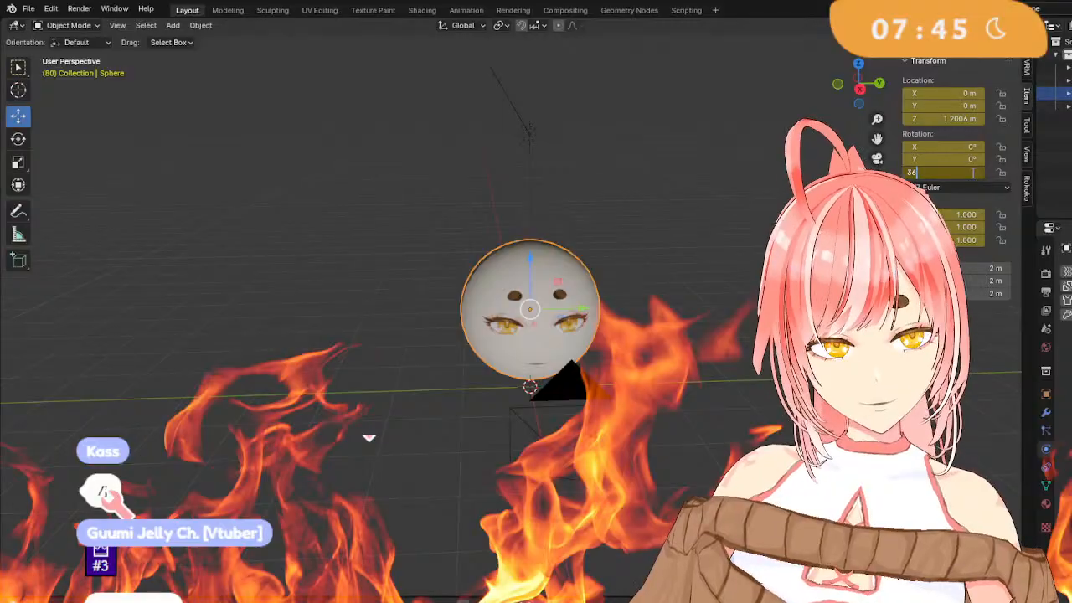
right_click(739, 196)
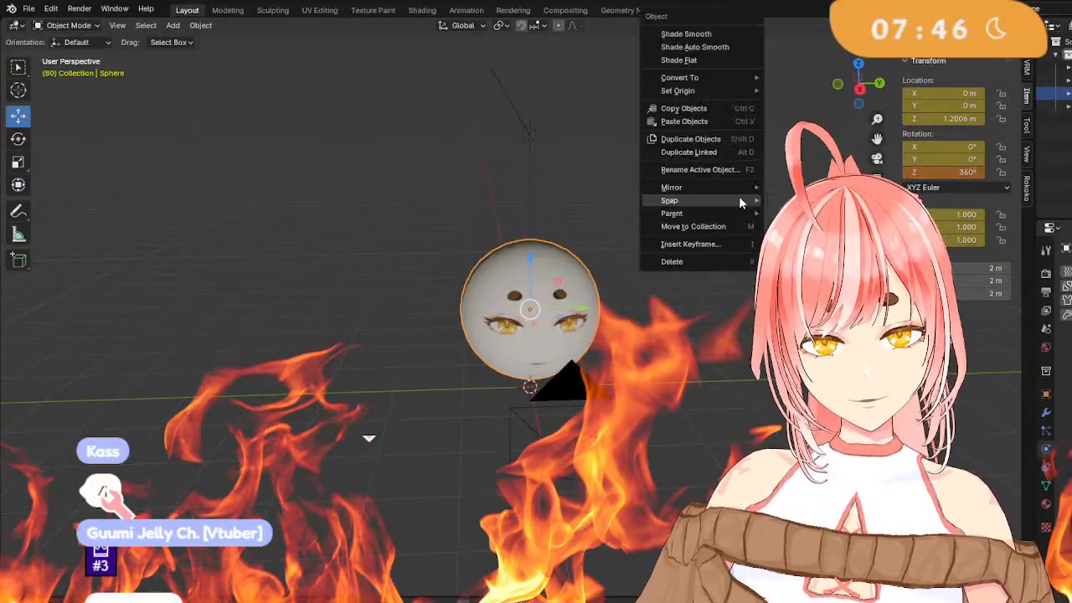
click(730, 249)
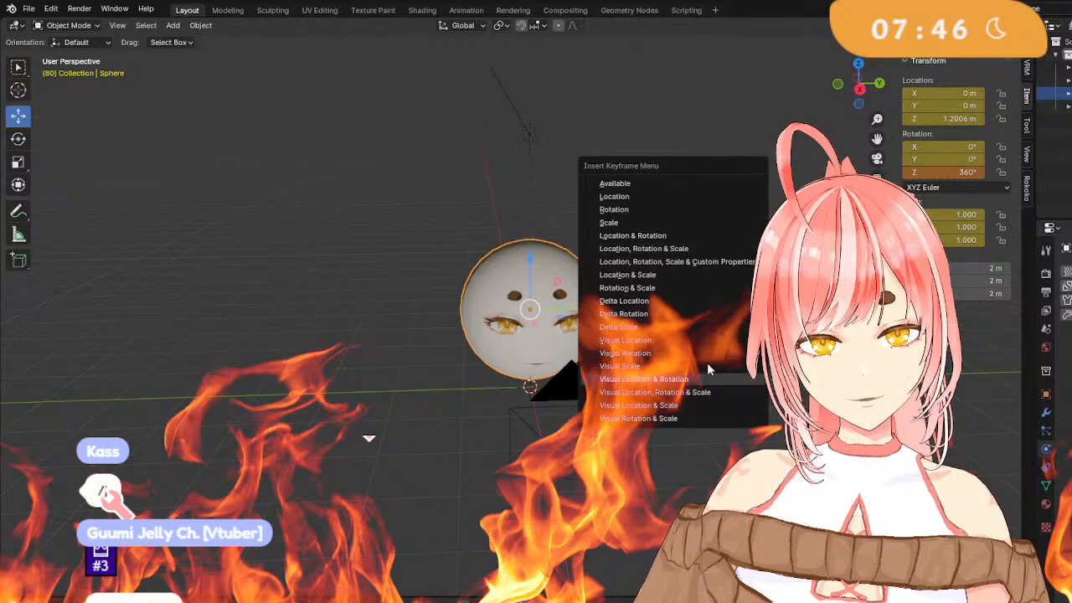
click(714, 244)
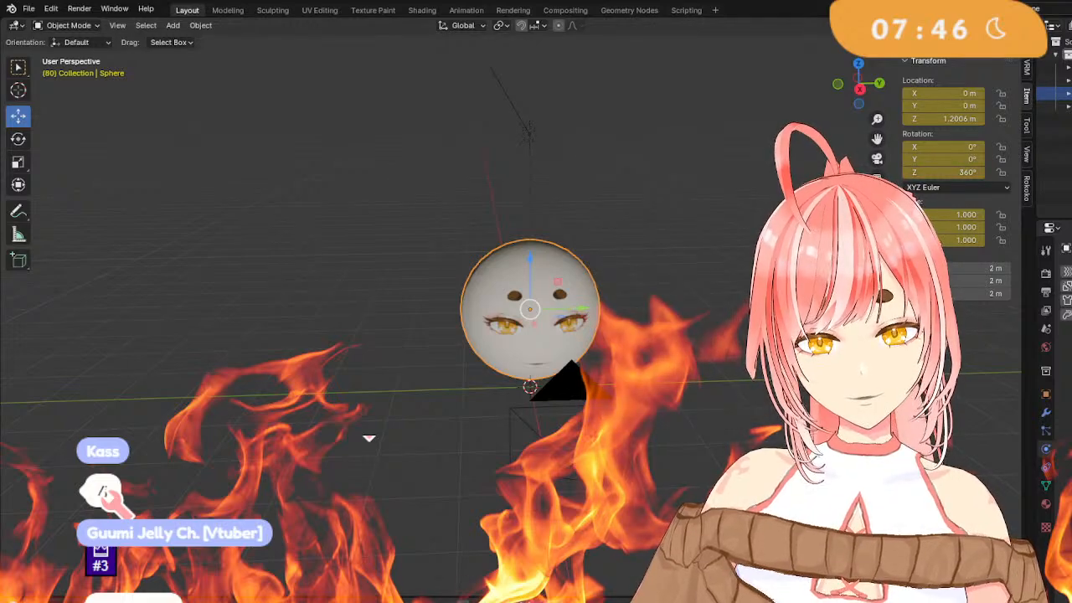
Replay the animation from frame 0, watch the sphere's full turn, and return to the first frame.
key(shift+Left)
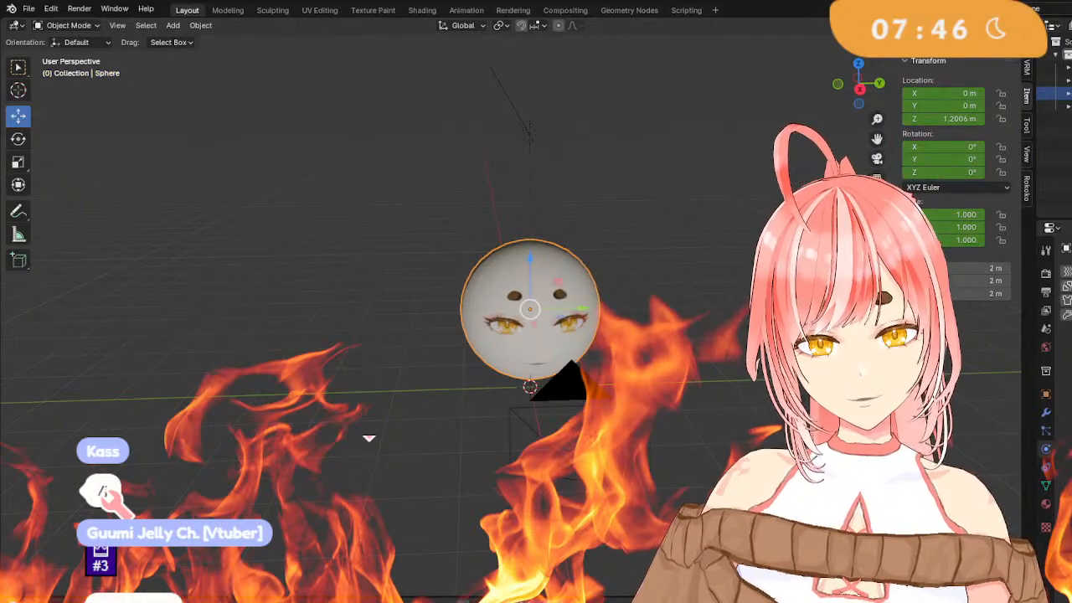
key(space)
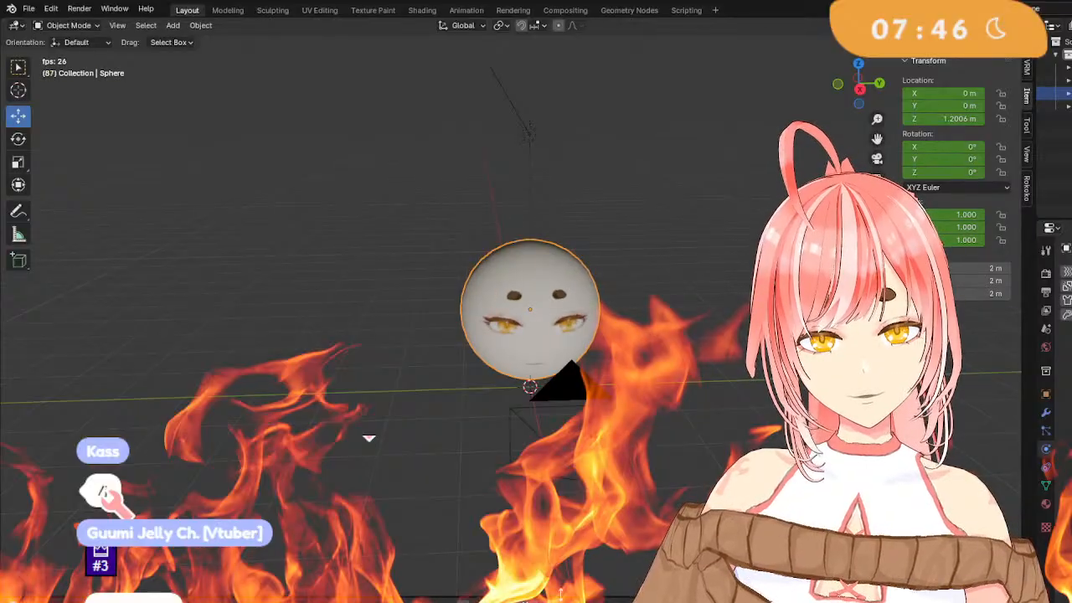
key(space)
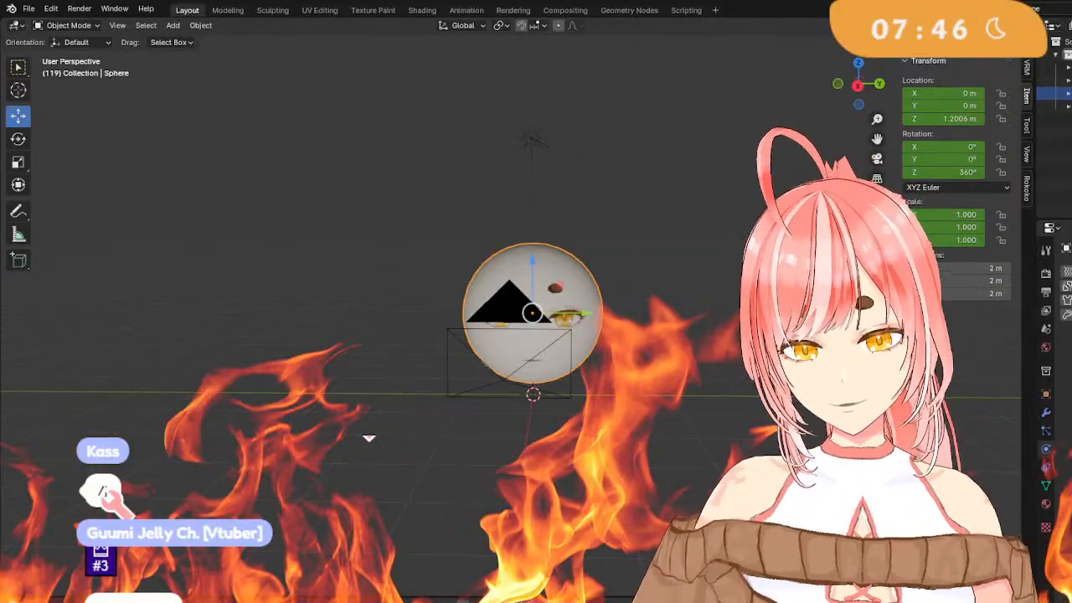
key(shift+Left)
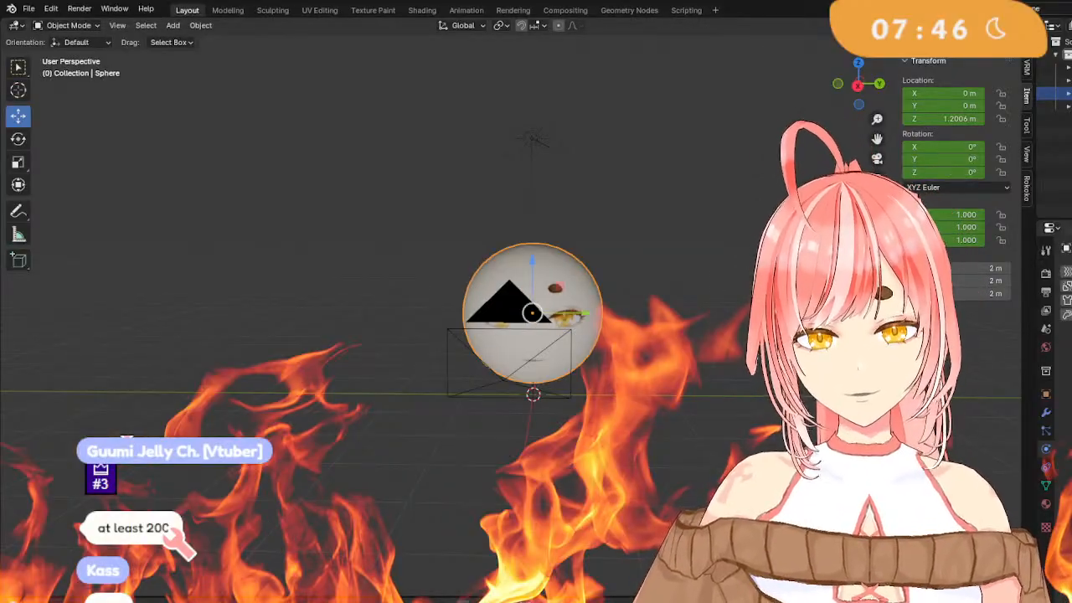
key(Delete)
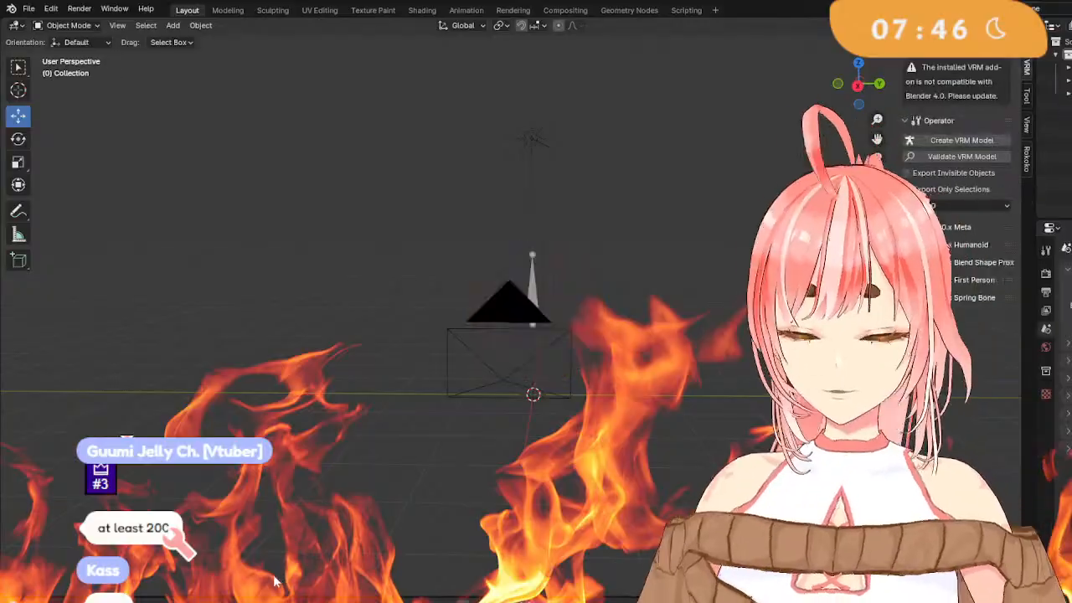
middle_drag(251, 481, 362, 474)
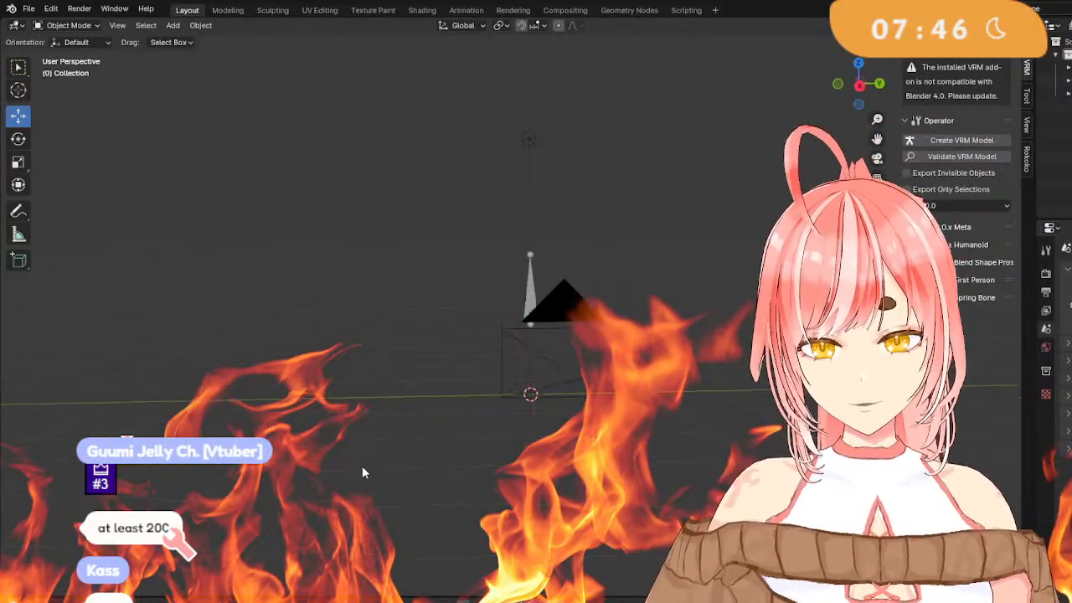
key(ctrl+z)
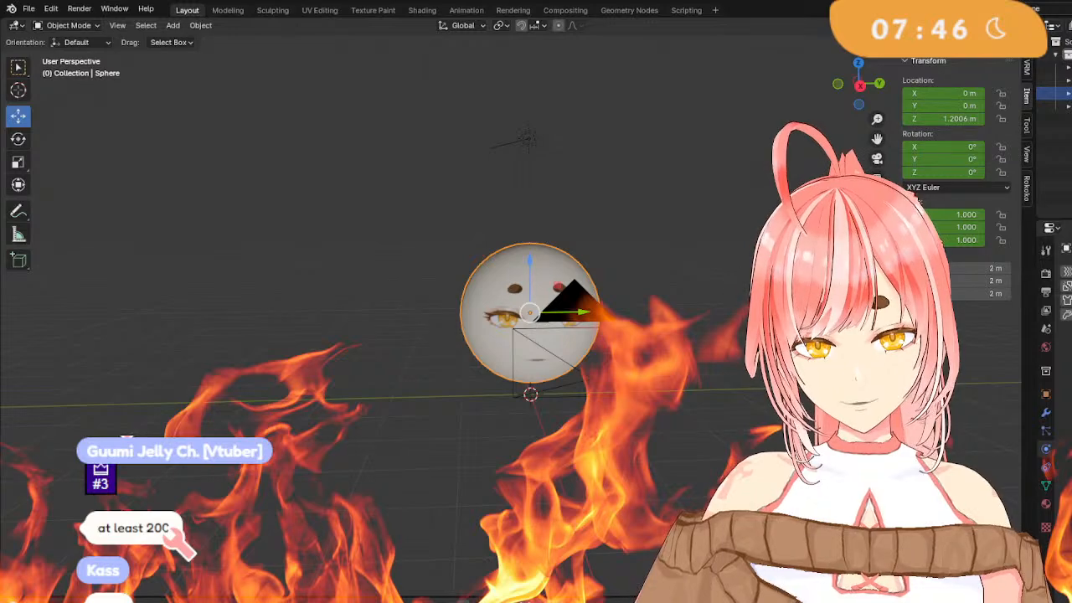
At frame 80, set the sphere's Z rotation to 360° and insert a Location, Rotation & Scale keyframe for the full turn.
key(Left)
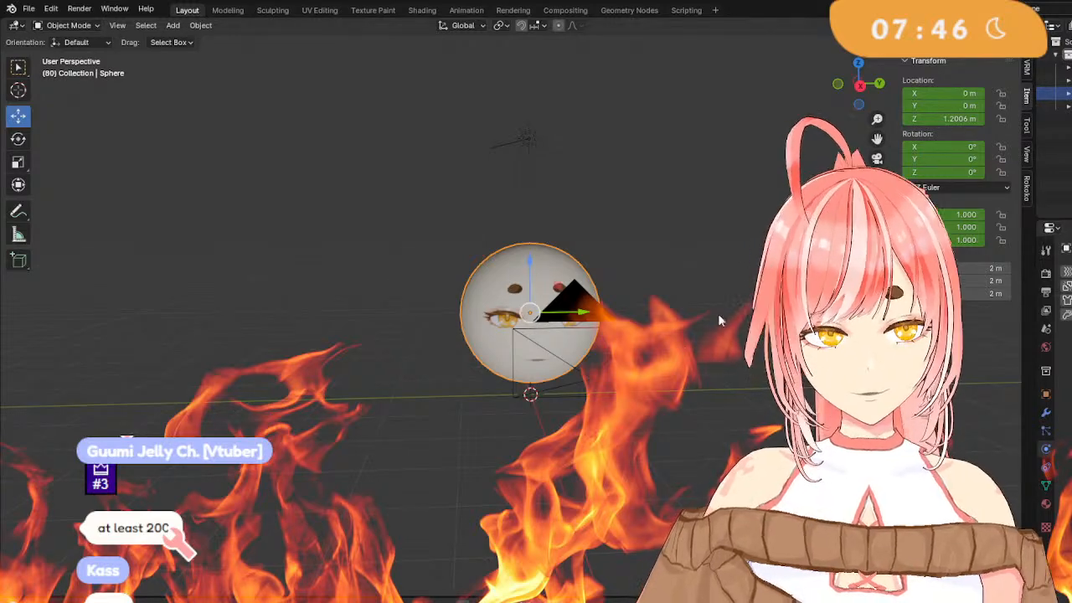
click(965, 172)
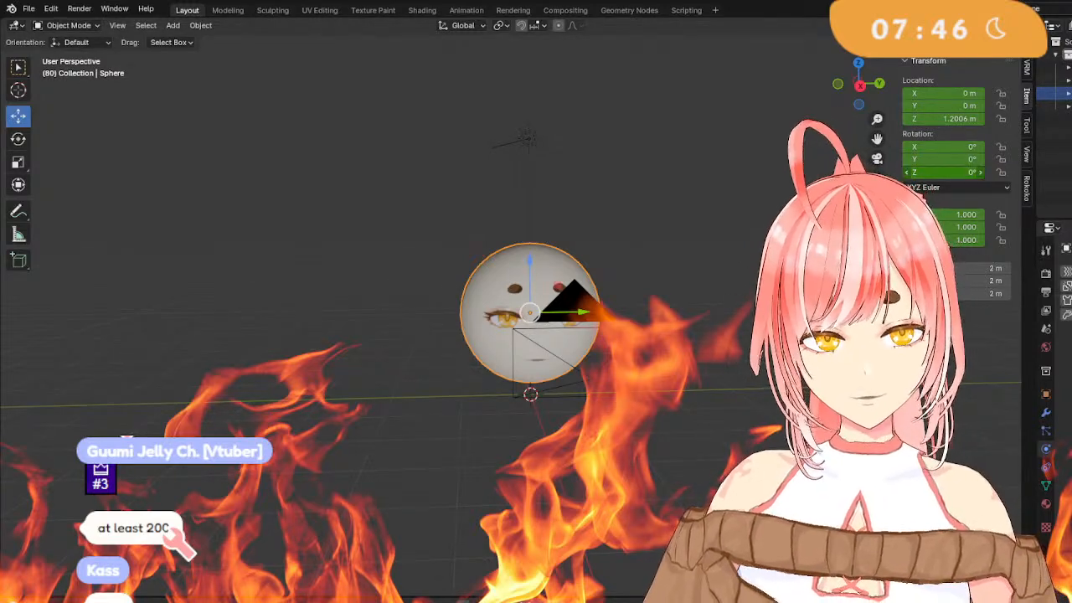
text(360)
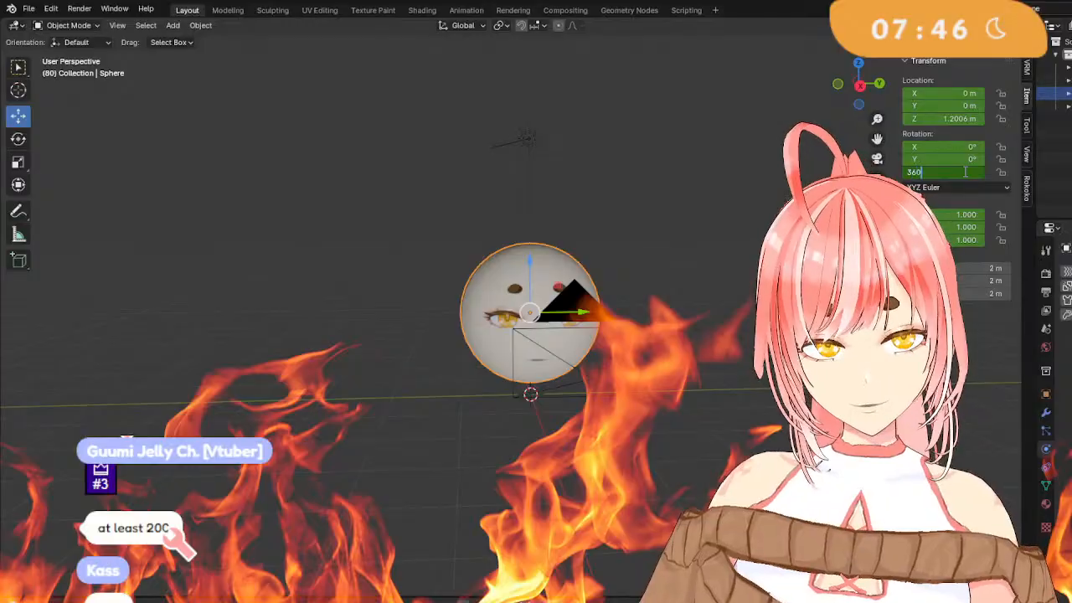
key(Return)
right_click(694, 256)
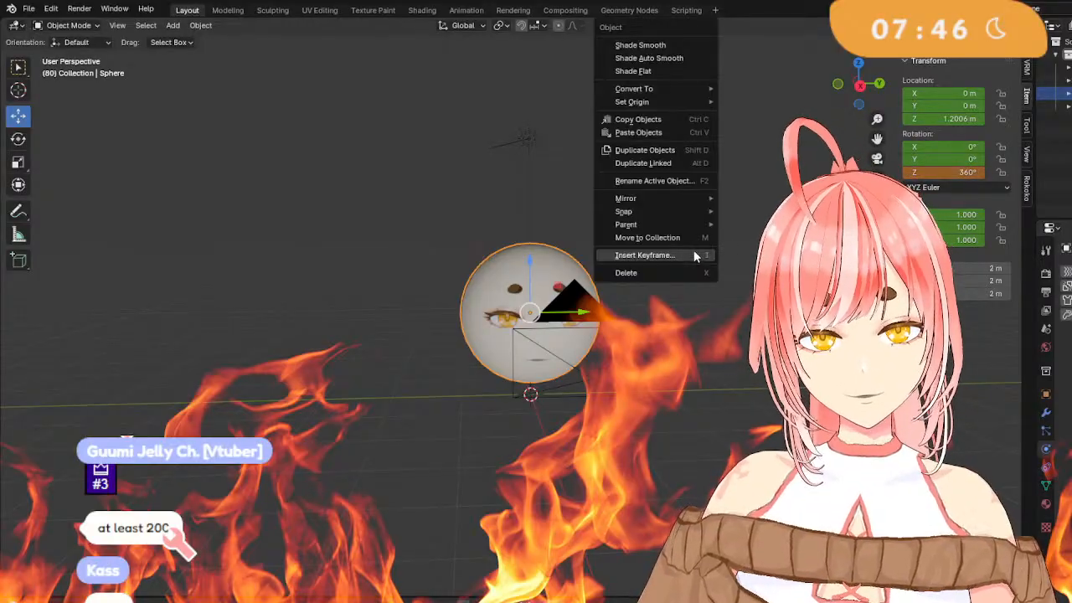
click(694, 251)
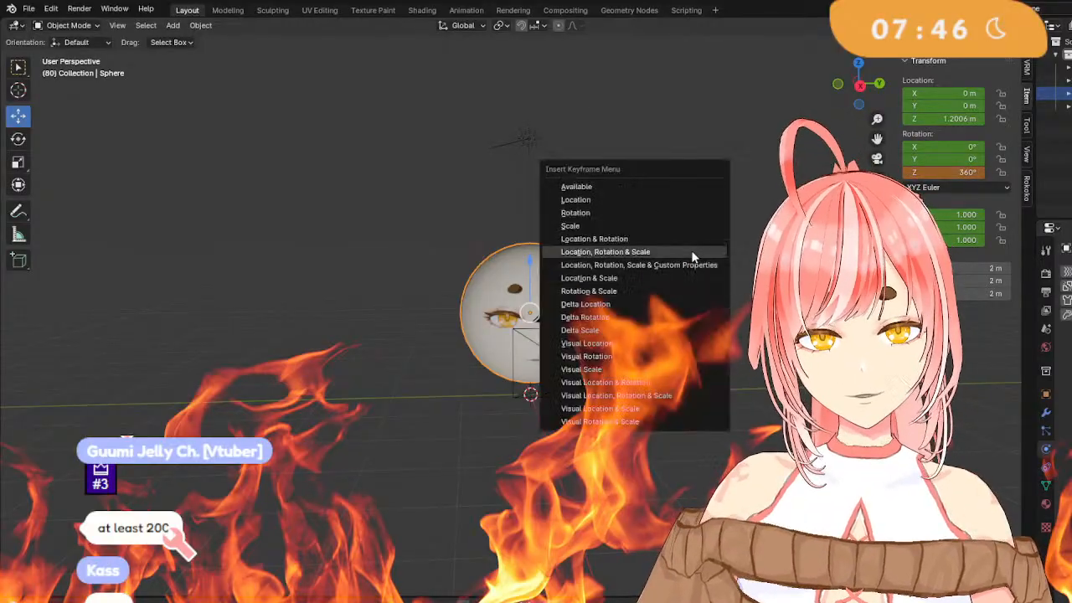
click(648, 251)
Play the animation to check the sphere's single continuous turn, and return to frame 0.
key(space)
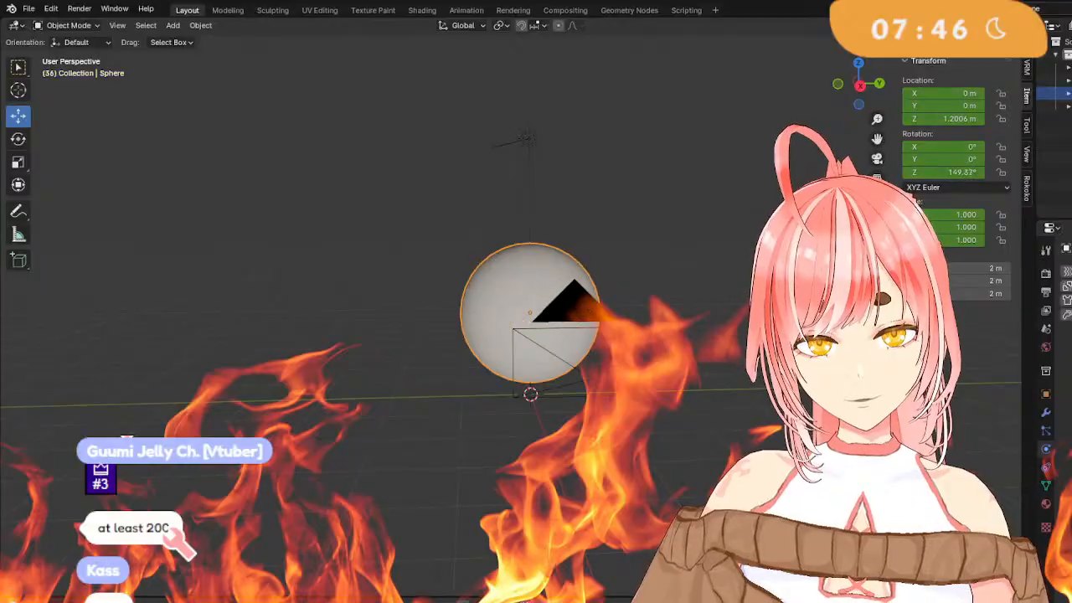
drag(419, 601, 401, 601)
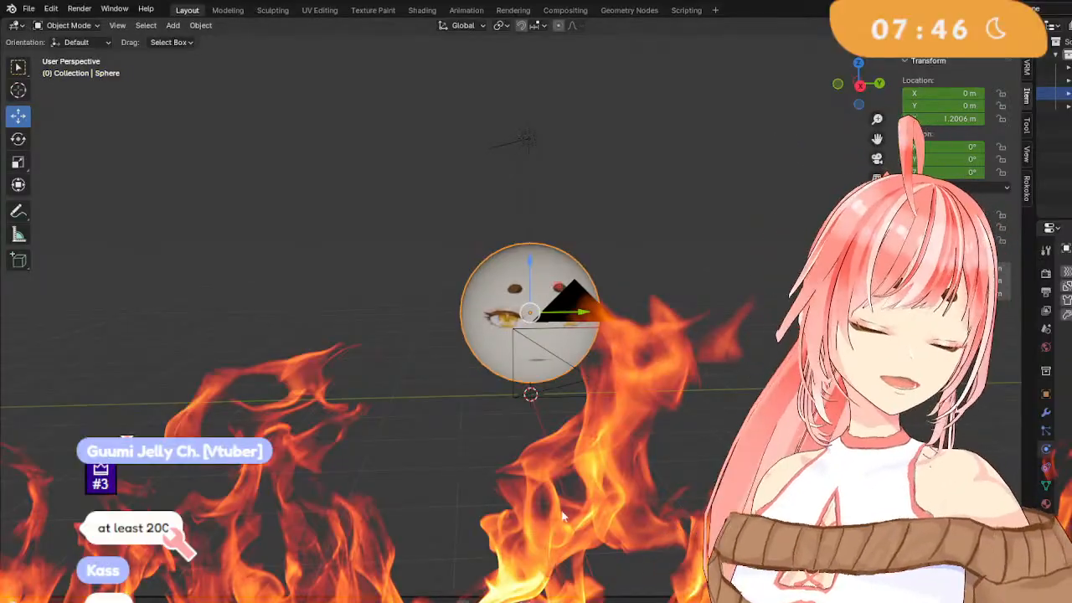
scroll(667, 451, up, 3)
scroll(687, 202, down, 2)
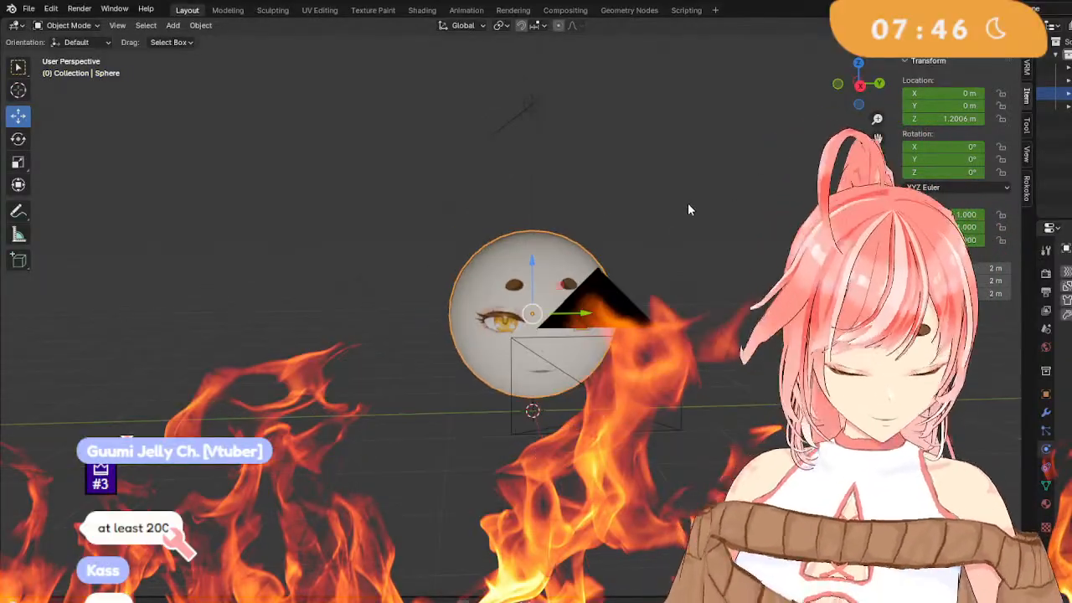
Play the animation through the camera view with the sphere deselected, and inspect the sphere from the side and front.
key(KP_0)
scroll(535, 390, up, 6)
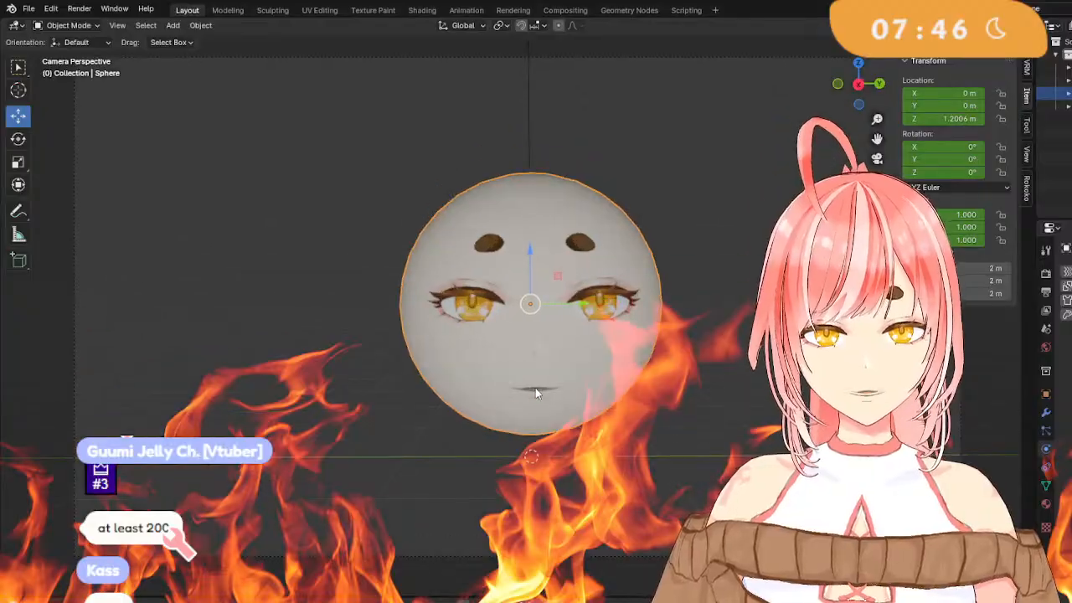
key(alt+a)
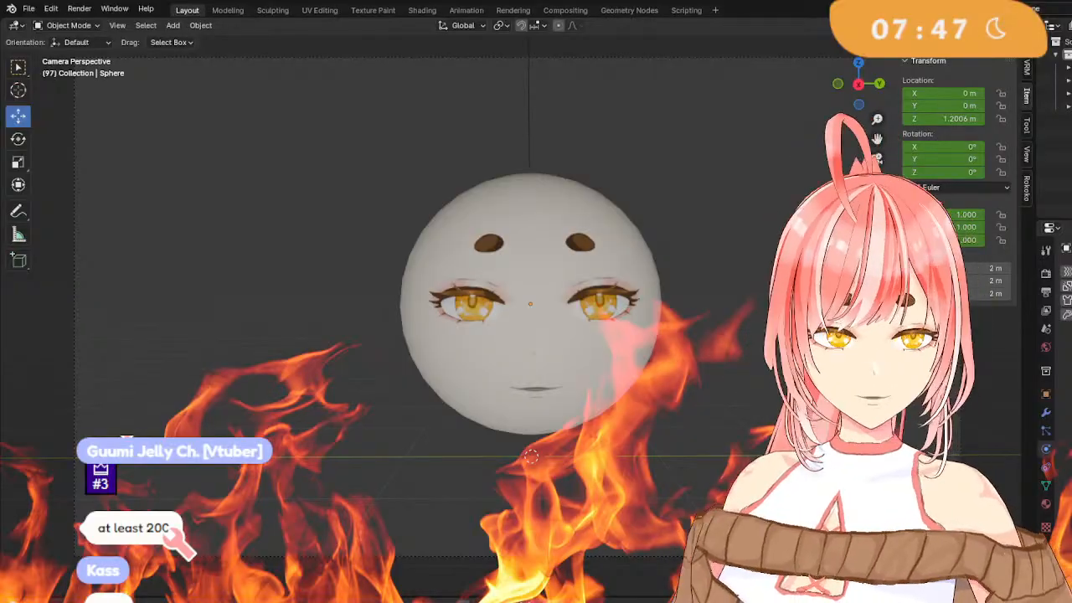
scroll(559, 214, down, 3)
middle_drag(641, 269, 657, 291)
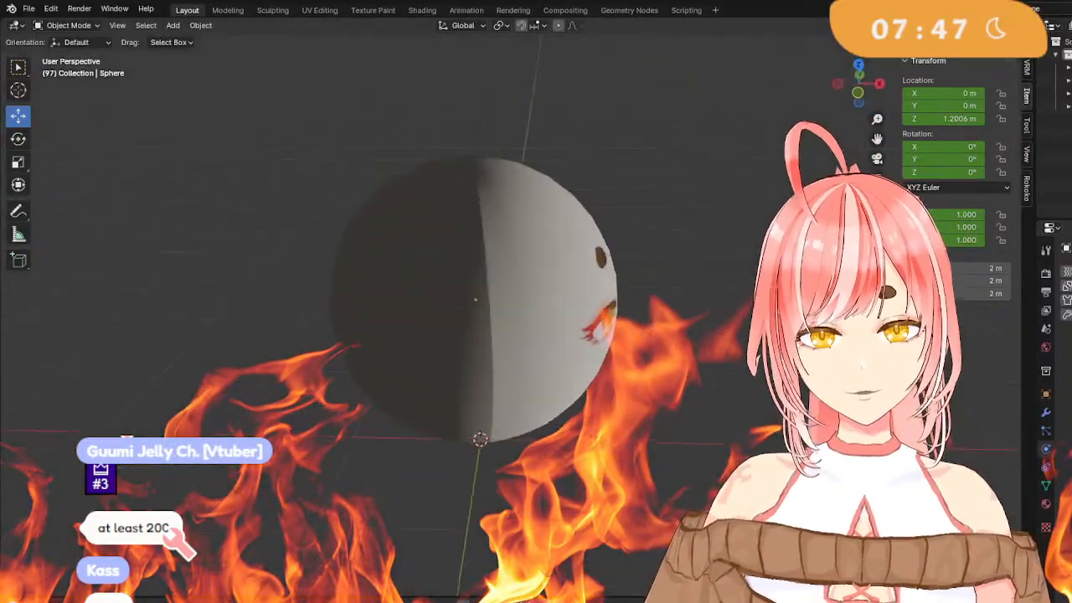
scroll(781, 300, down, 4)
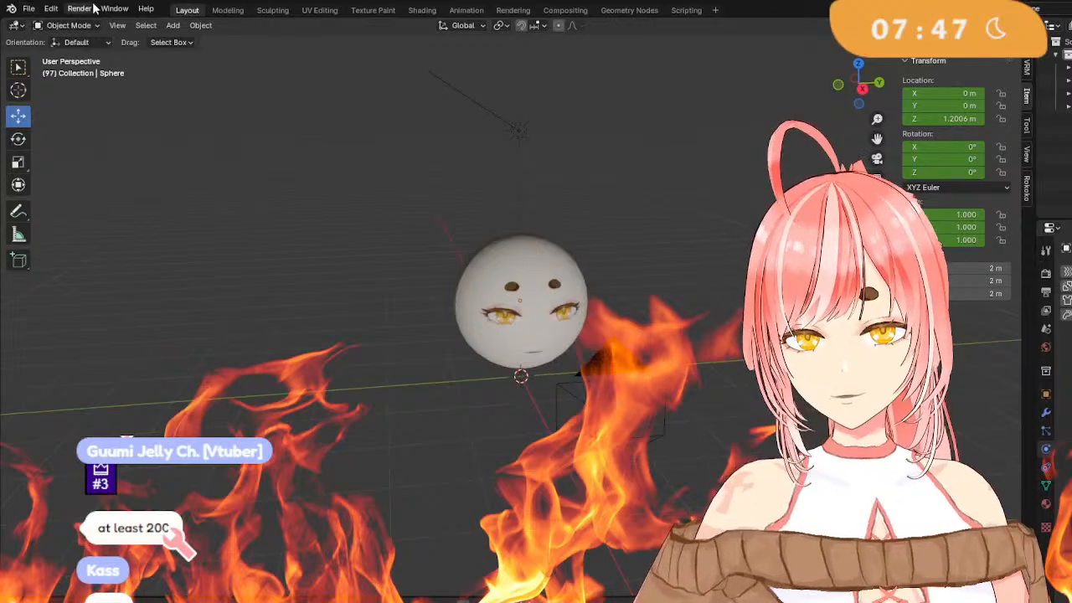
Save the project with the animated sphere.
click(28, 8)
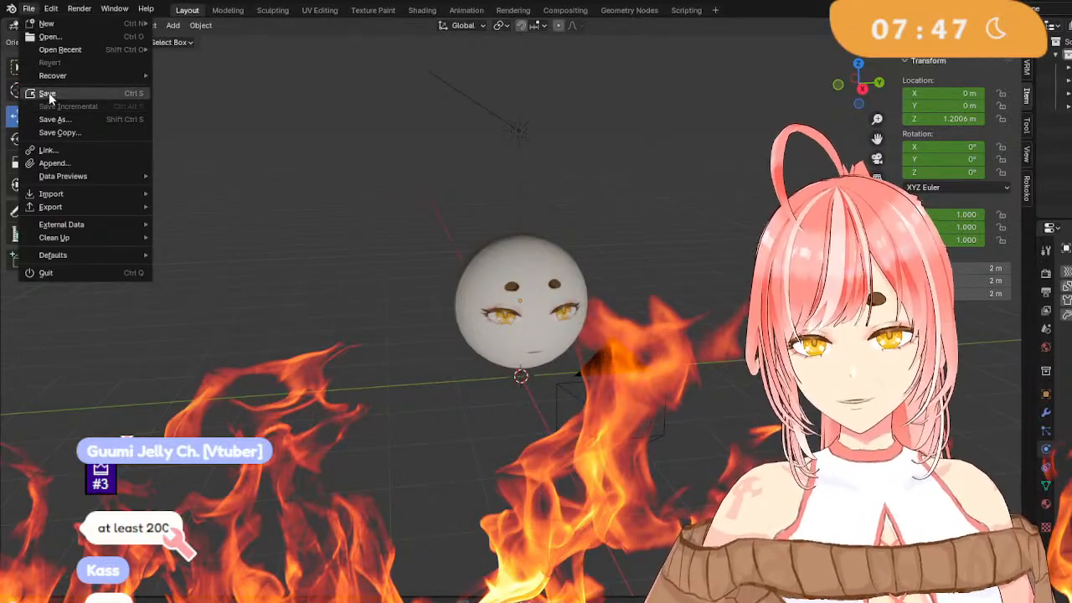
click(49, 92)
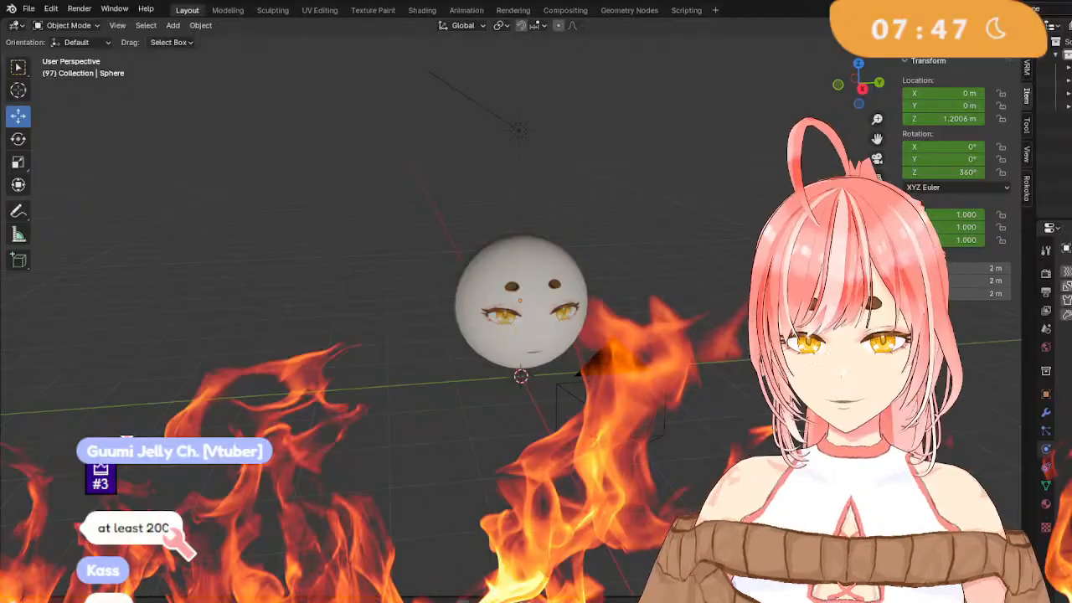
middle_drag(567, 99, 535, 92)
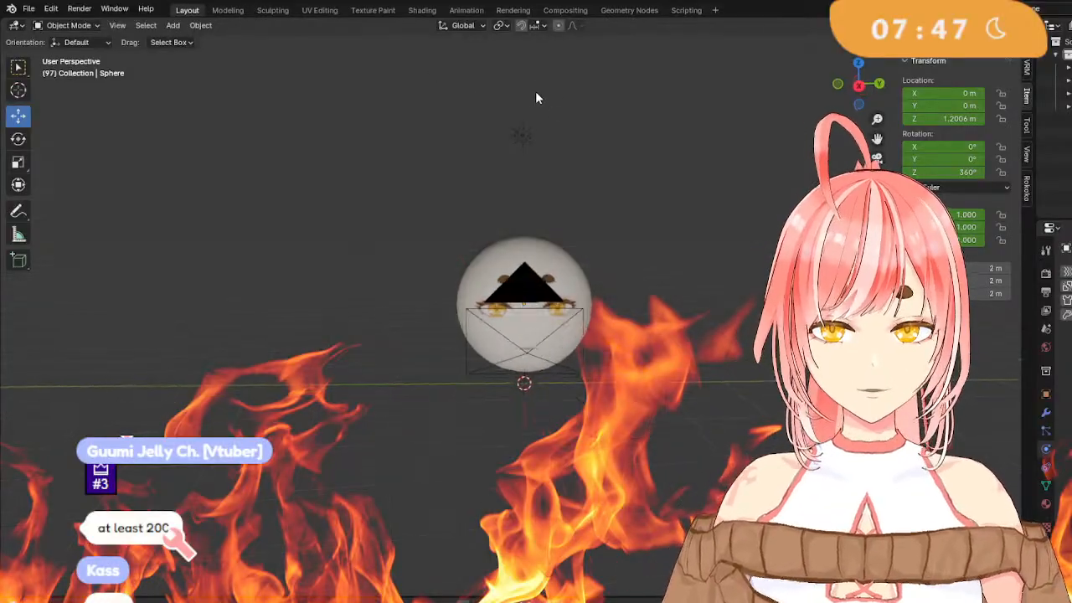
Open the render settings and render the animation of the turning face sphere.
scroll(535, 92, up, 3)
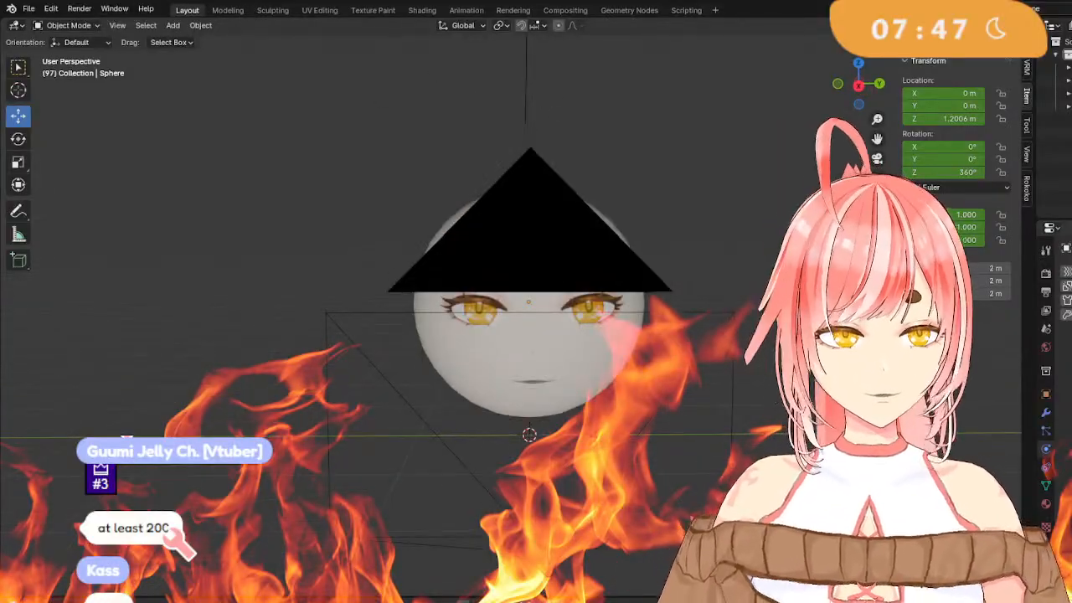
click(1045, 273)
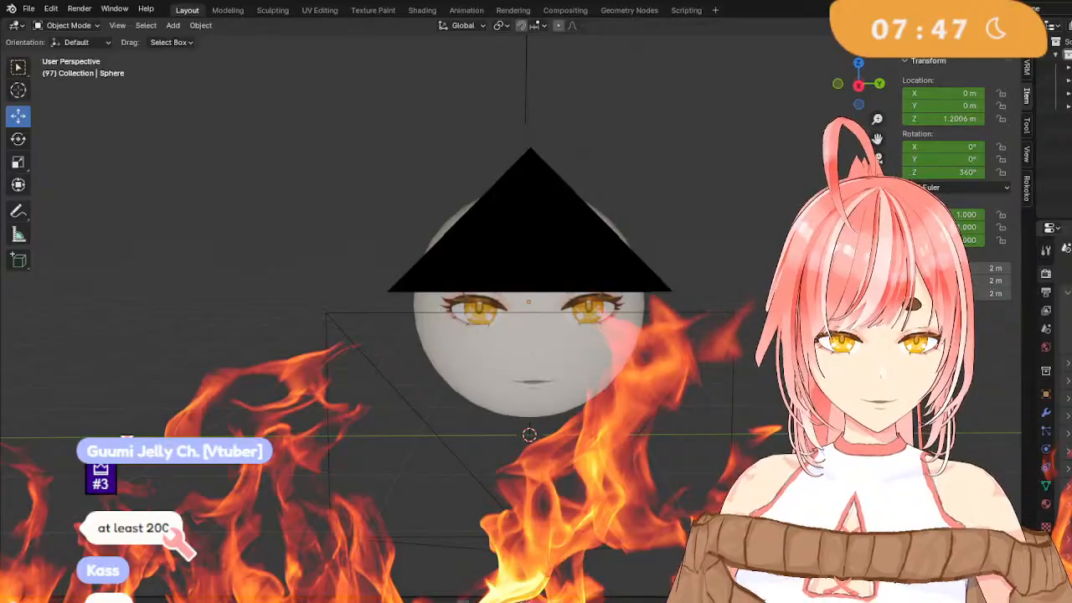
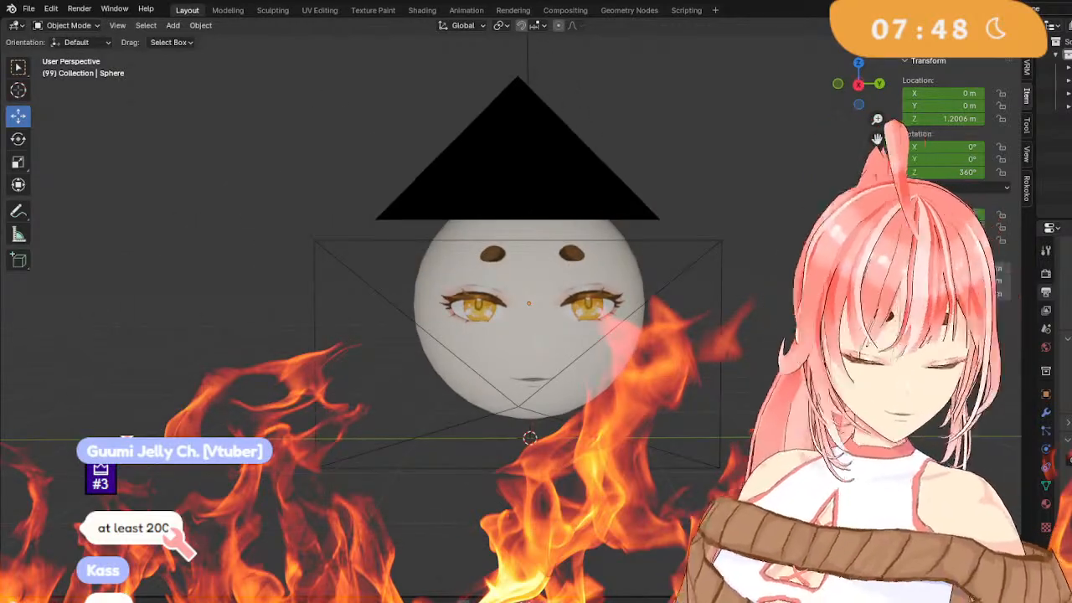
click(80, 9)
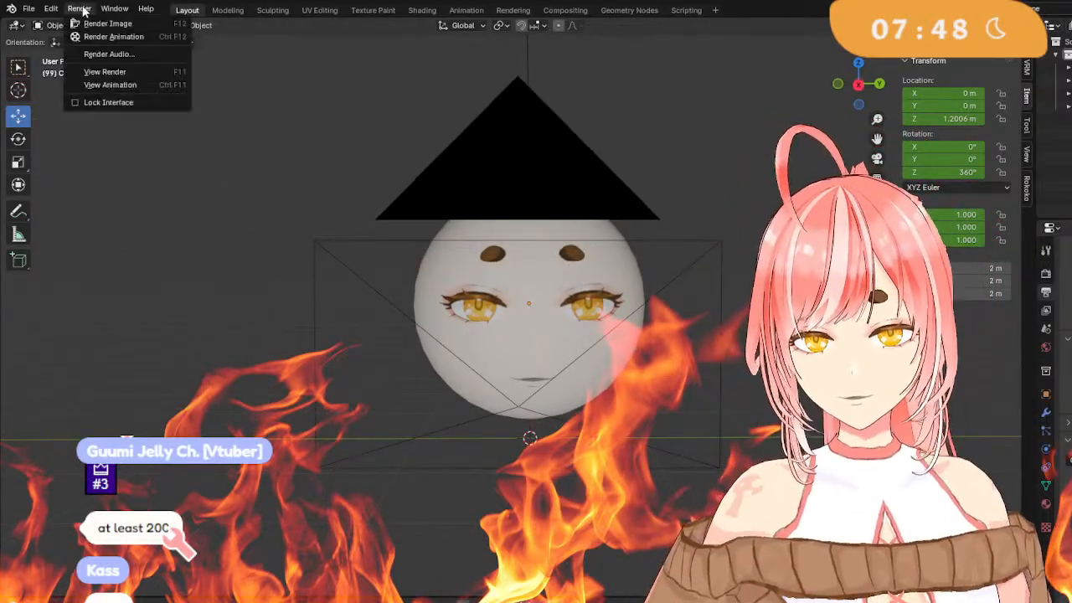
click(110, 35)
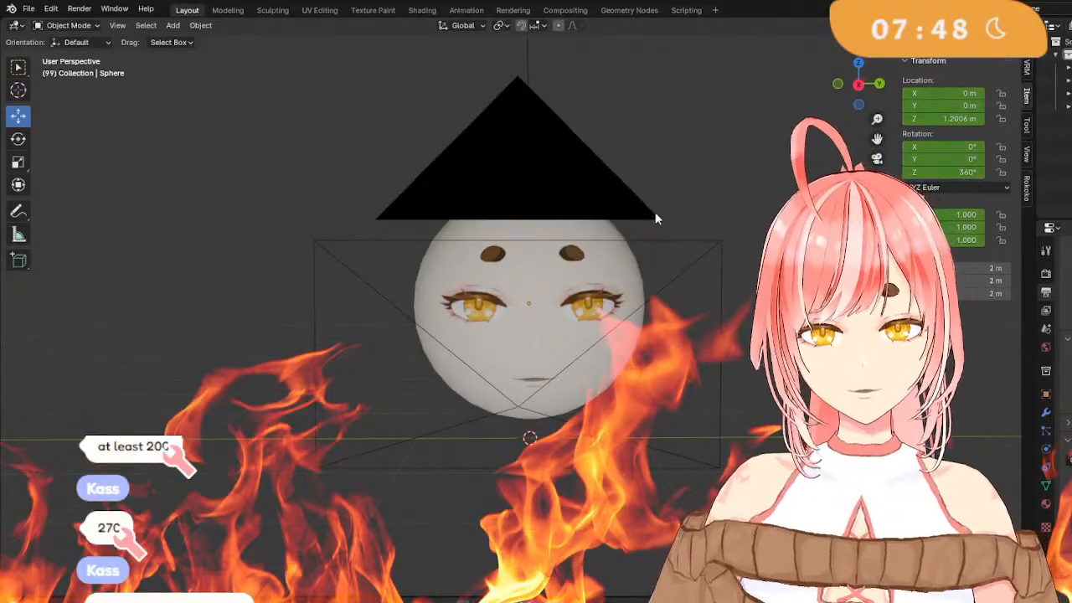
Add a plane at the scene's origin and rotate it upright by about 91.4° around the Y axis.
scroll(656, 214, down, 5)
middle_drag(658, 215, 779, 251)
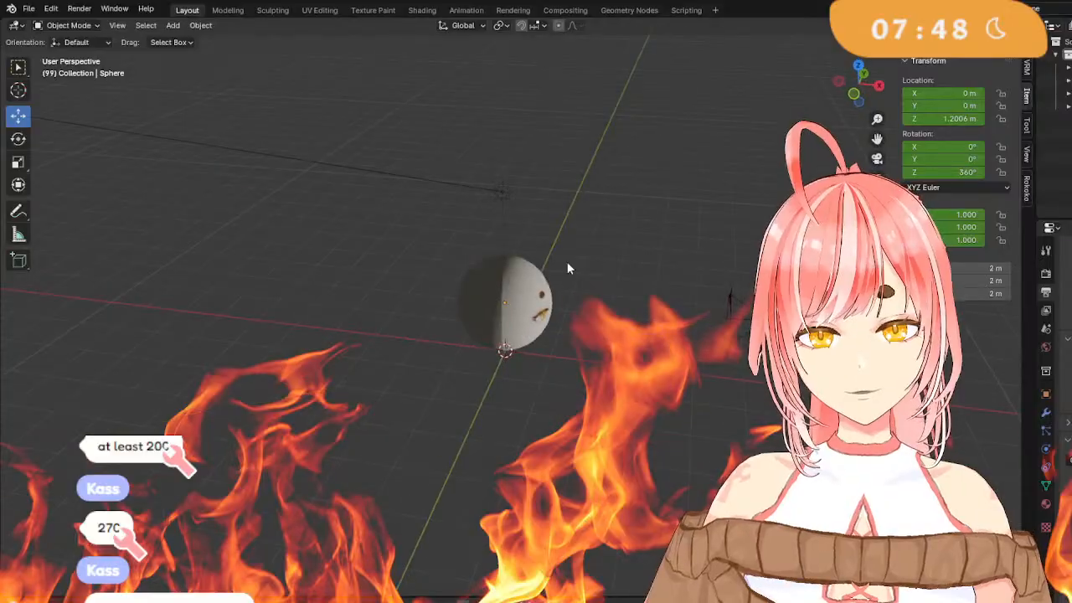
middle_drag(553, 263, 440, 241)
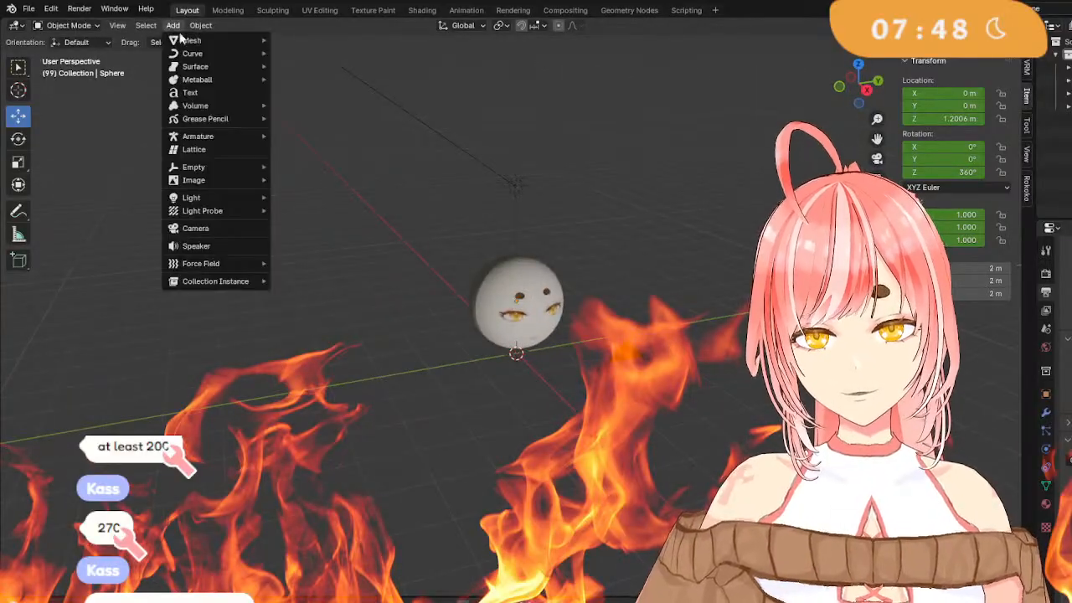
mouse_move(214, 44)
click(298, 41)
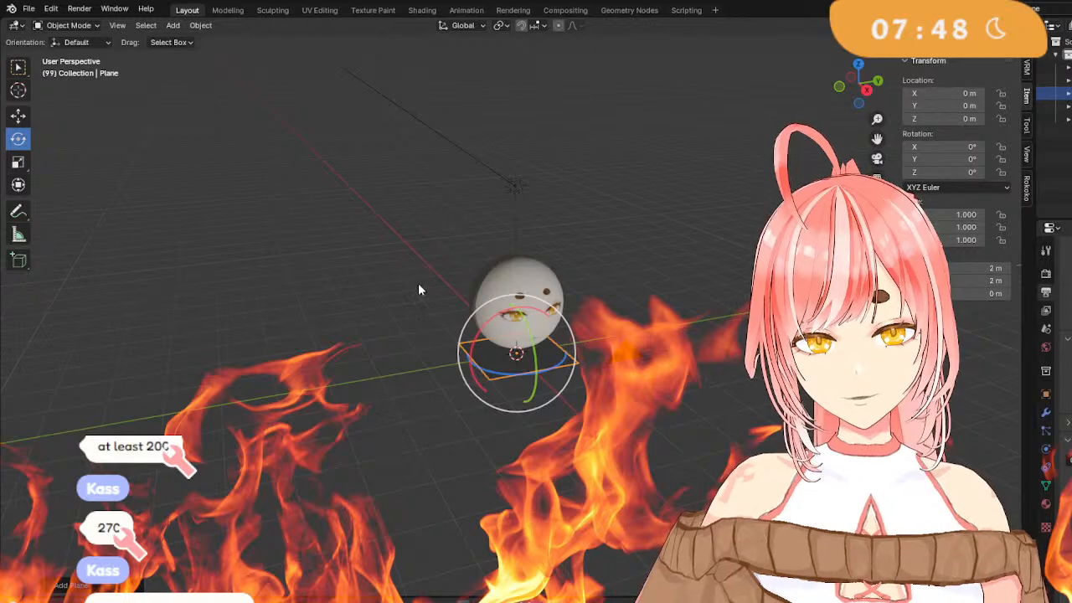
drag(537, 310, 537, 362)
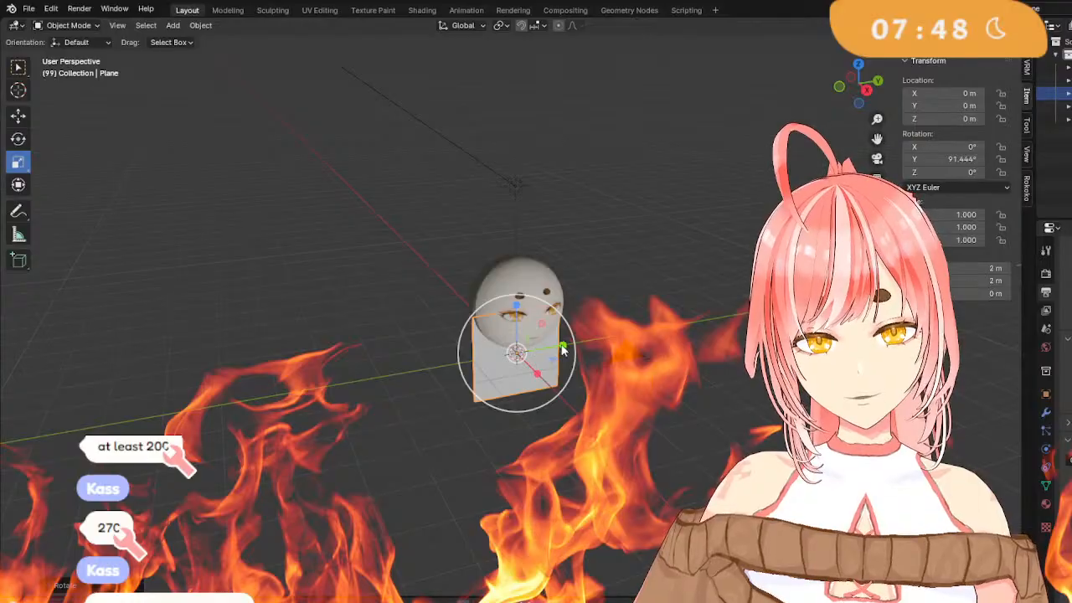
Scale the upright plane to about 4.1 by 5.6 m and move it behind the sphere to about X -2.41 m, Z 0.83 m.
drag(562, 351, 600, 330)
drag(526, 313, 519, 268)
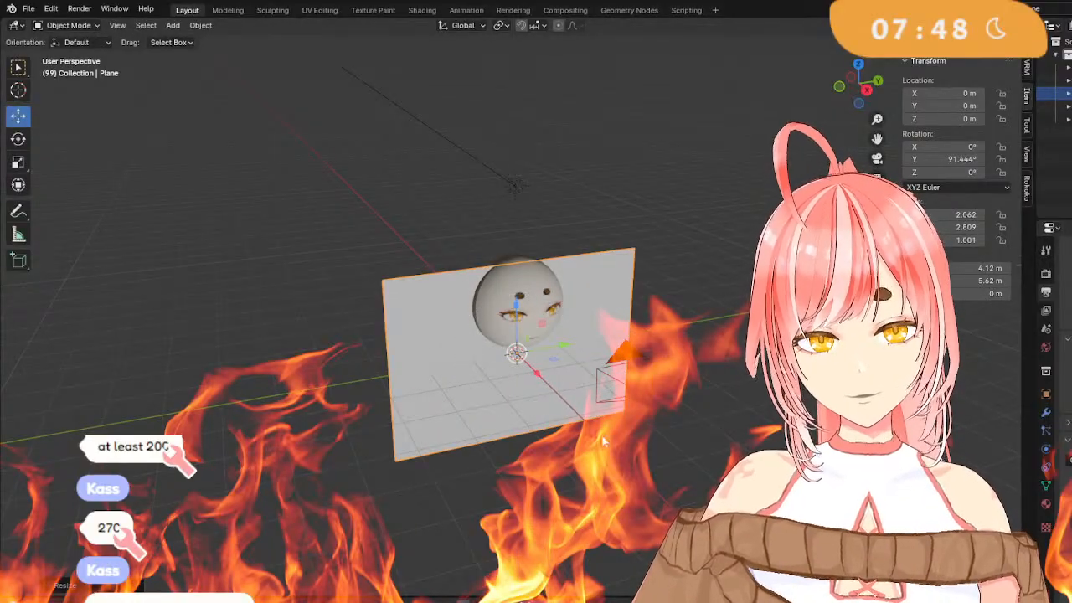
drag(537, 378, 477, 229)
middle_drag(646, 315, 634, 279)
scroll(634, 279, up, 5)
scroll(634, 285, up, 2)
scroll(634, 285, down, 5)
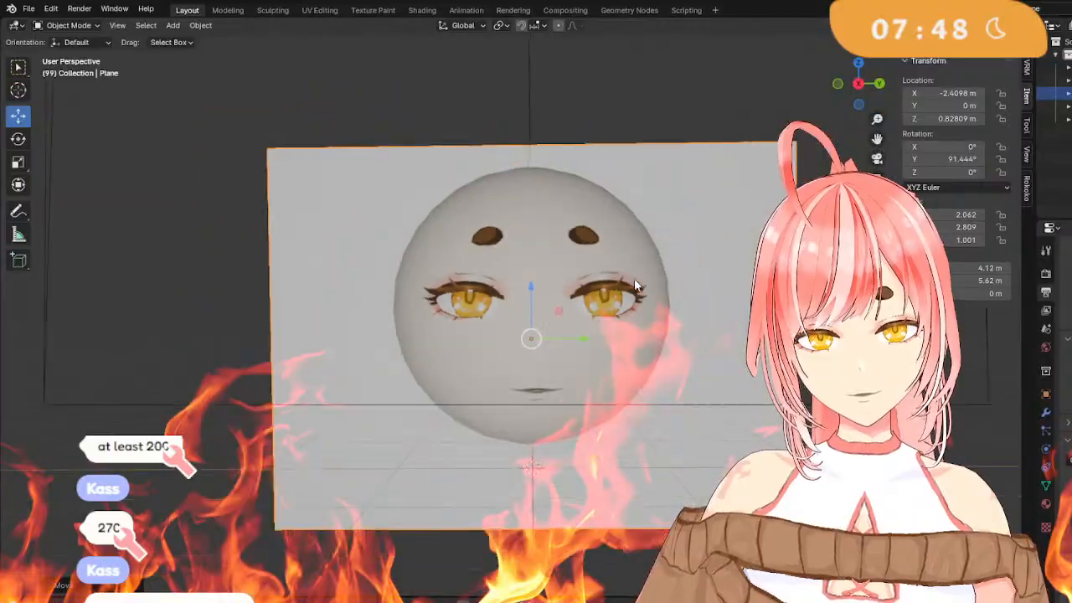
Look through the camera and scale the plane uniformly to about 27.1 by 36.9 m so it fills the frame.
key(KP_0)
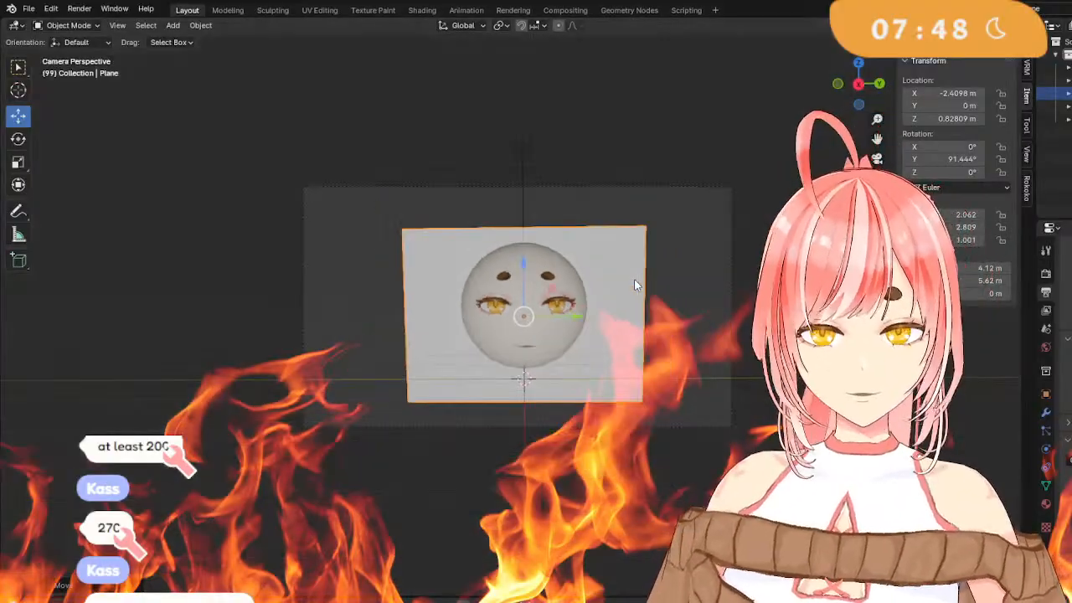
scroll(634, 285, up, 3)
scroll(634, 284, down, 5)
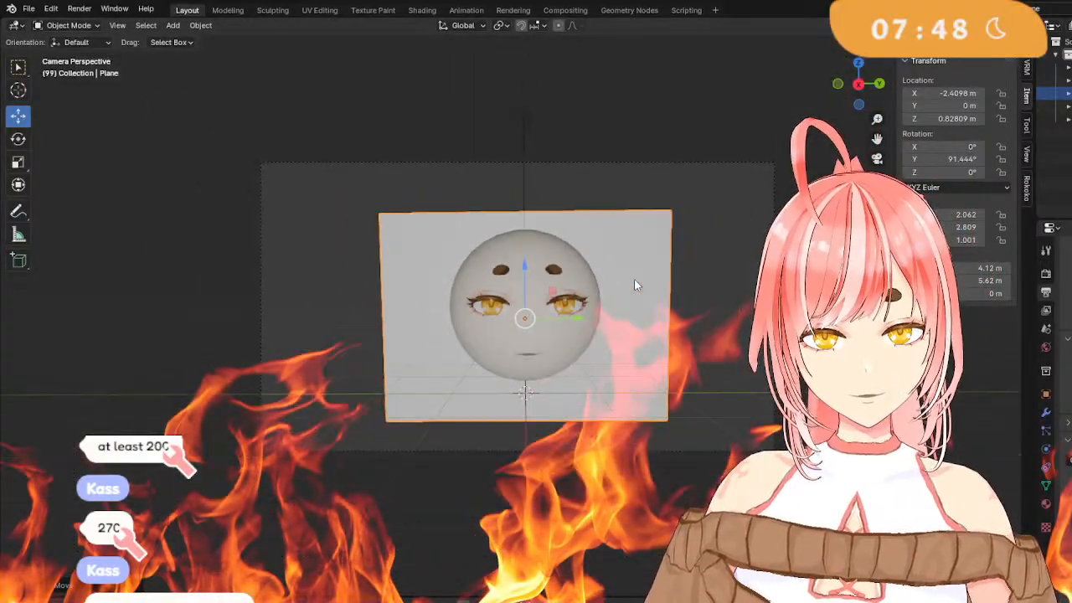
scroll(101, 235, up, 3)
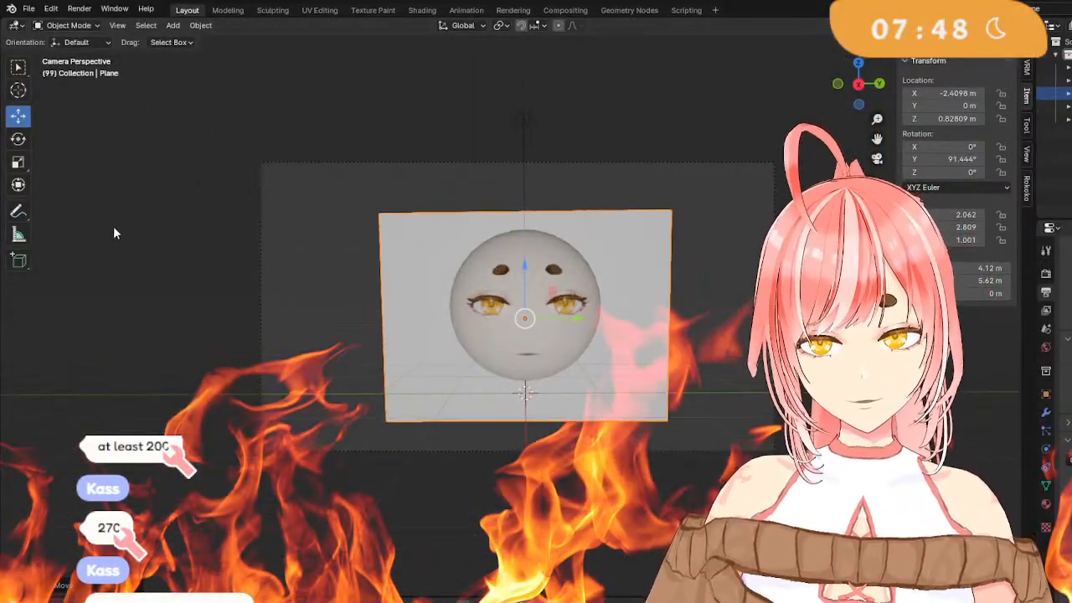
click(19, 164)
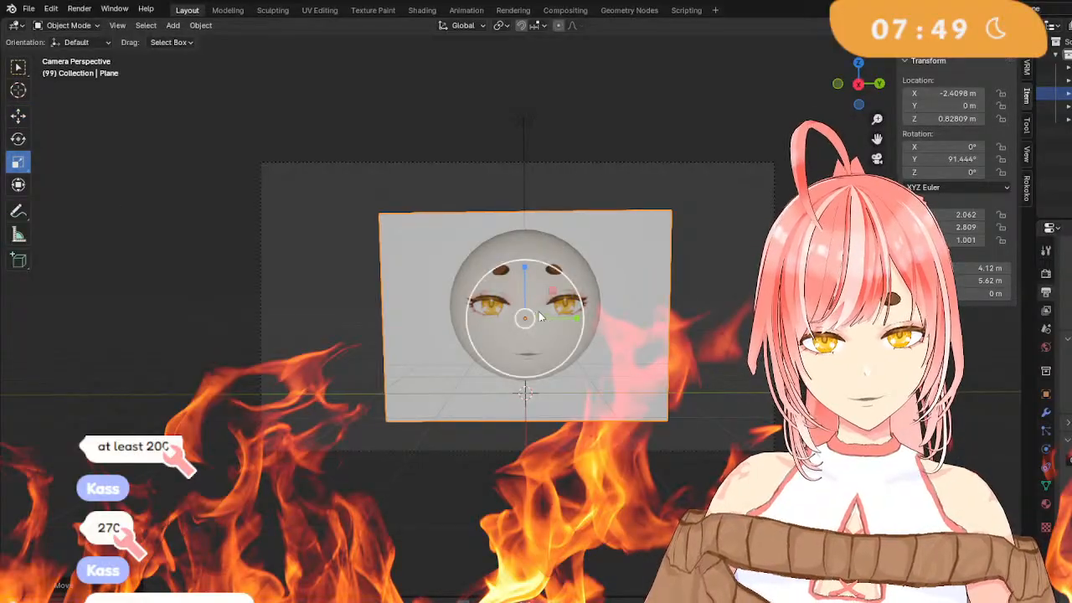
drag(540, 317, 613, 293)
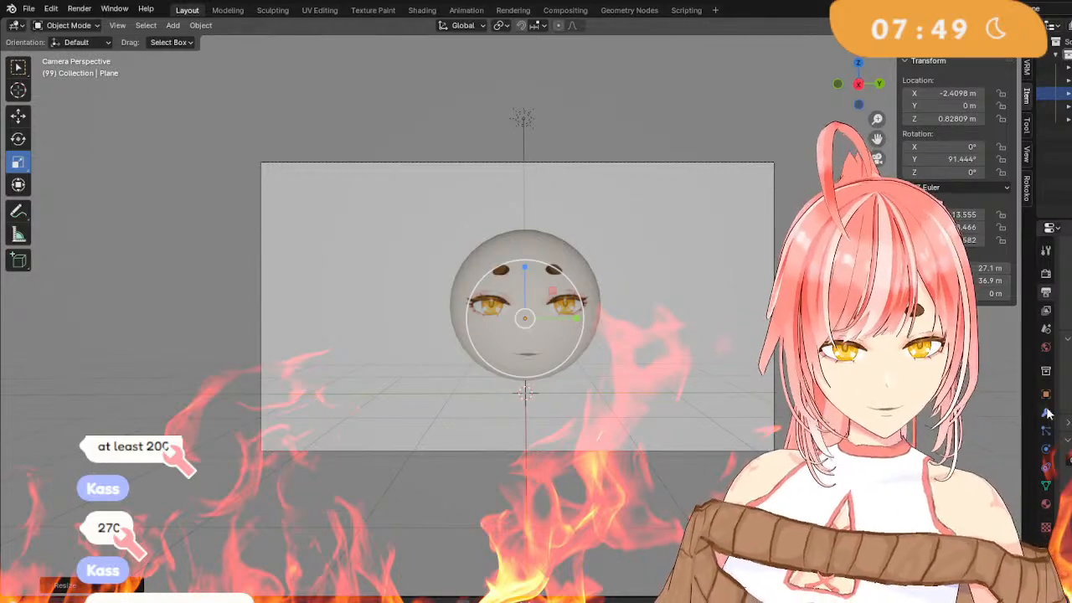
Give the backdrop plane a blue material and view it behind the sphere.
click(1046, 503)
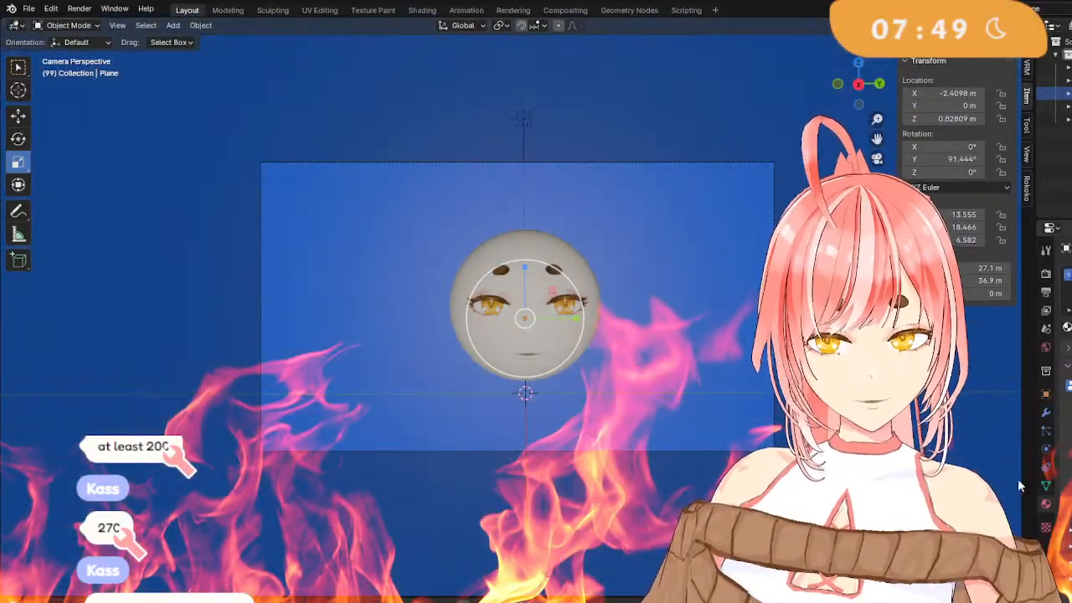
scroll(732, 386, up, 3)
mouse_move(732, 386)
middle_down()
mouse_move(703, 387)
mouse_move(738, 385)
mouse_move(718, 390)
middle_up()
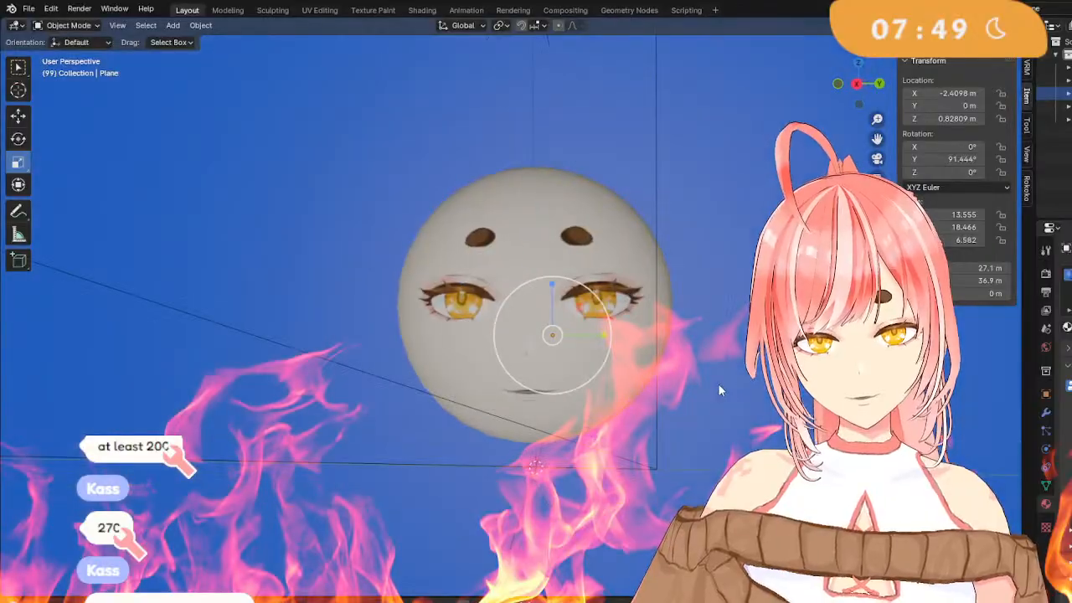
scroll(729, 390, down, 8)
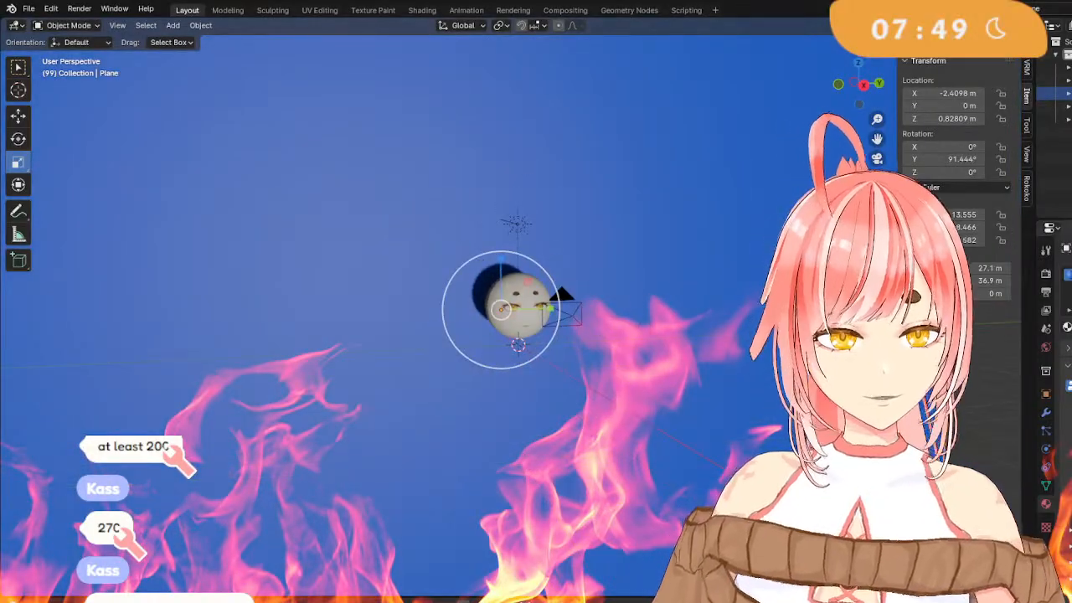
Change the blue backdrop's surface shader for a flat, even colour and check it through the camera.
click(1069, 410)
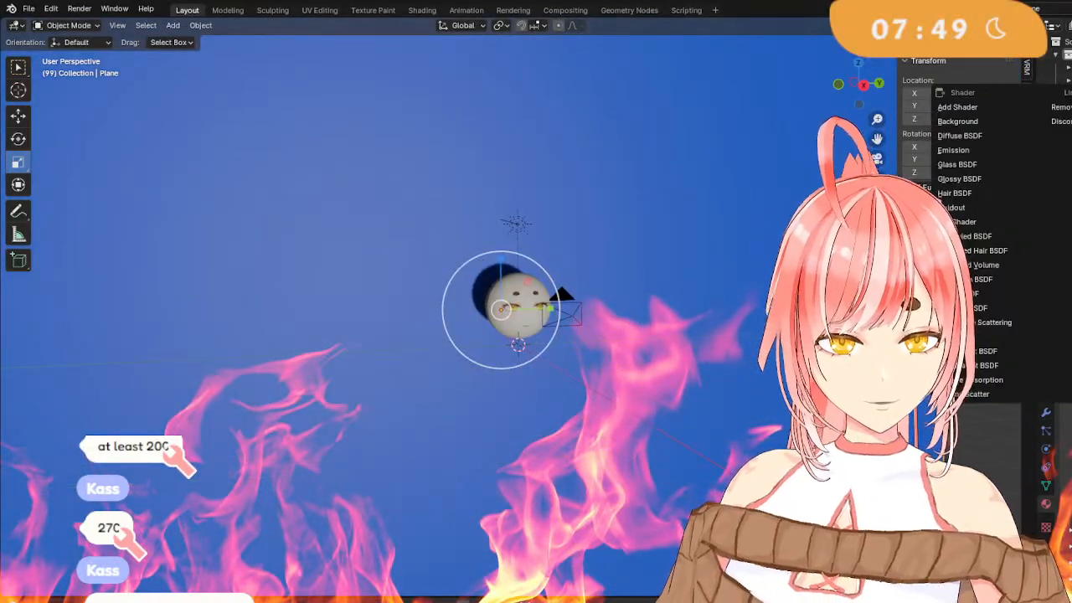
click(988, 342)
middle_drag(587, 335, 577, 318)
scroll(536, 318, up, 3)
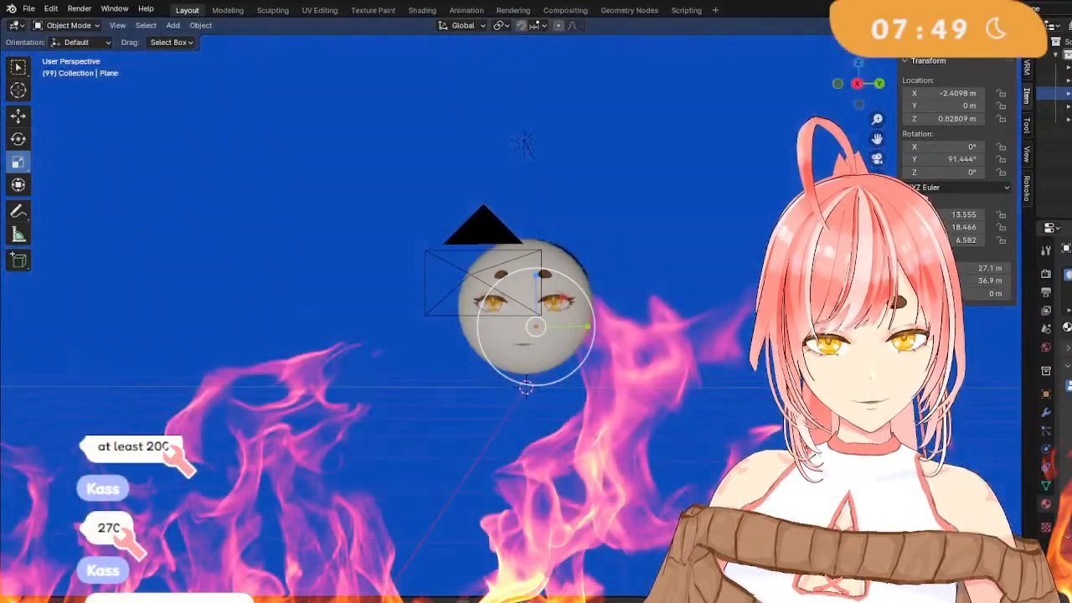
mouse_move(663, 345)
middle_down()
mouse_move(692, 342)
mouse_move(679, 349)
middle_up()
key(KP_0)
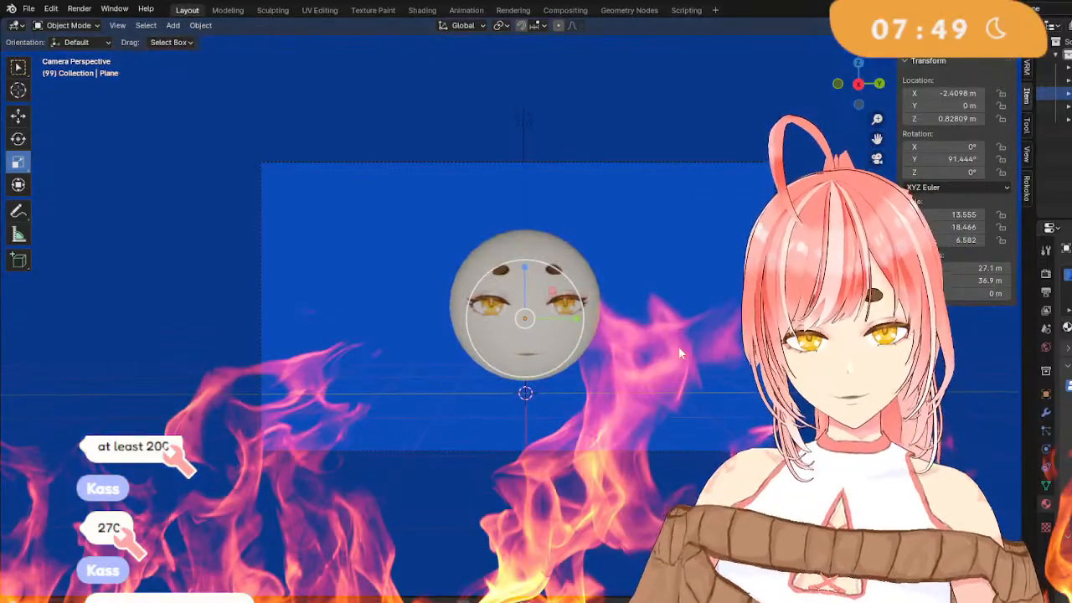
scroll(680, 353, up, 1)
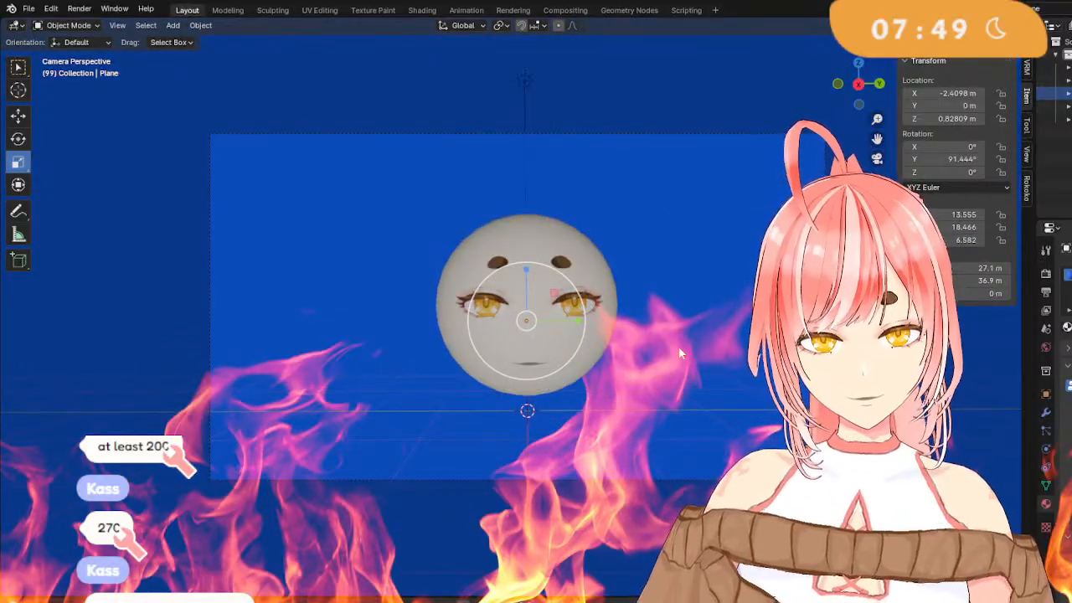
scroll(666, 368, down, 4)
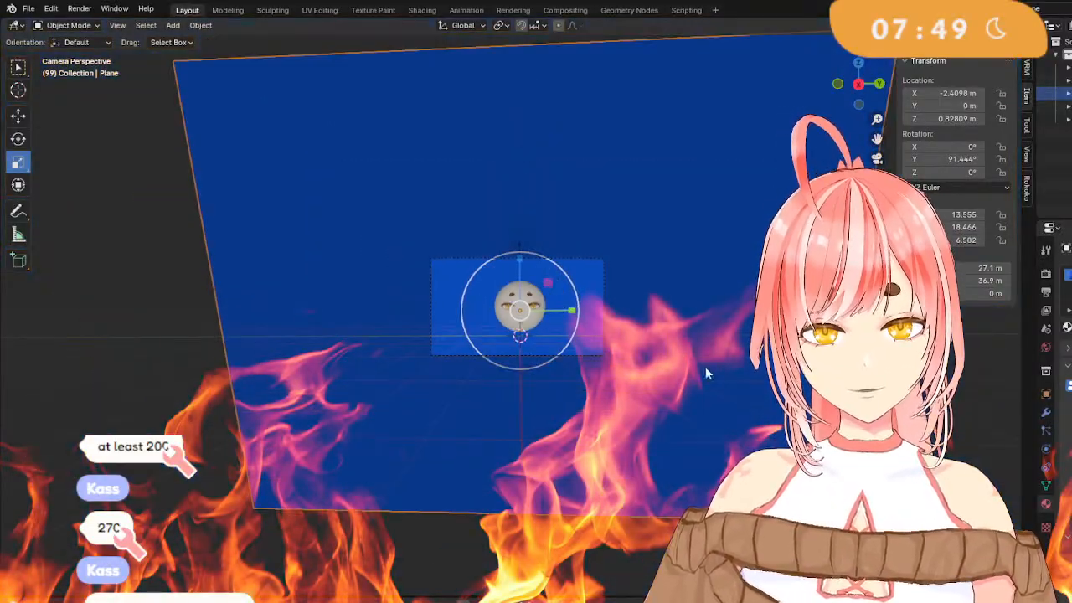
Move the camera closer to the sphere along the X axis to about 4.77 m and check the framing.
middle_drag(706, 367, 681, 370)
scroll(607, 370, down, 7)
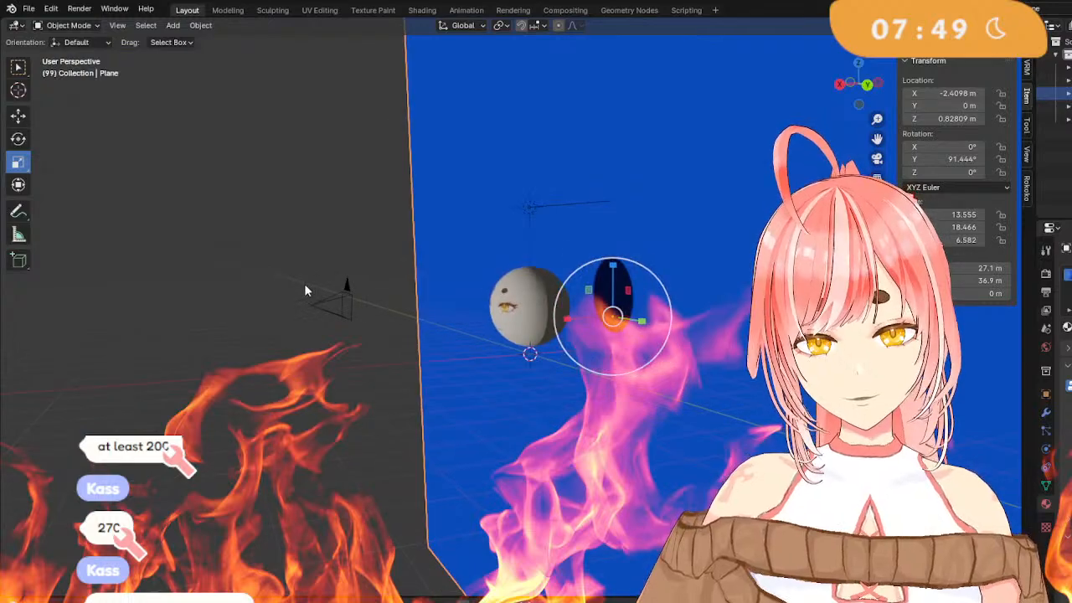
click(332, 310)
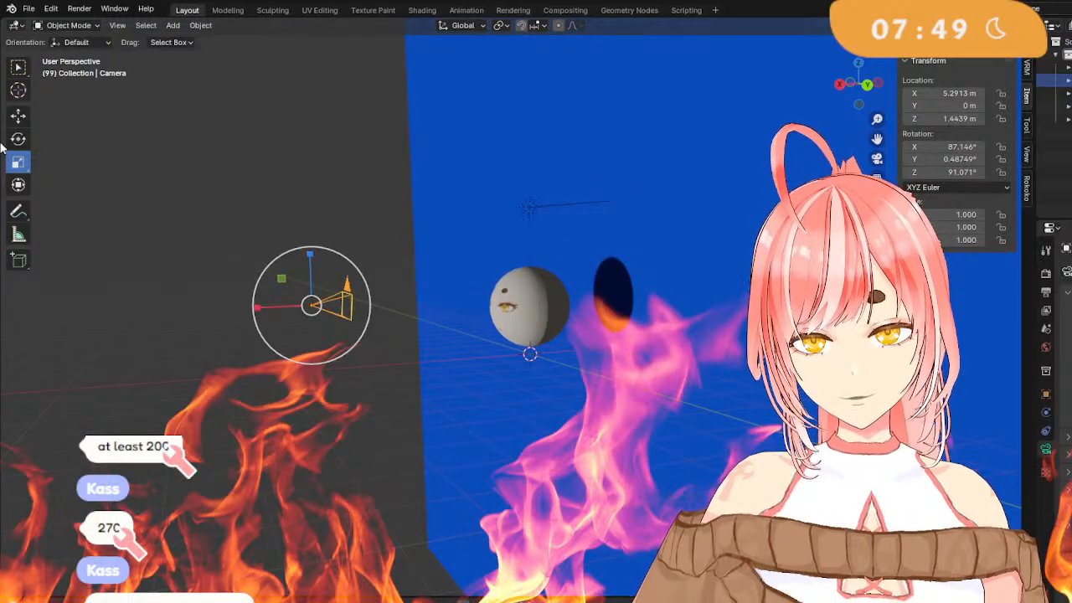
drag(266, 308, 291, 308)
key(KP_0)
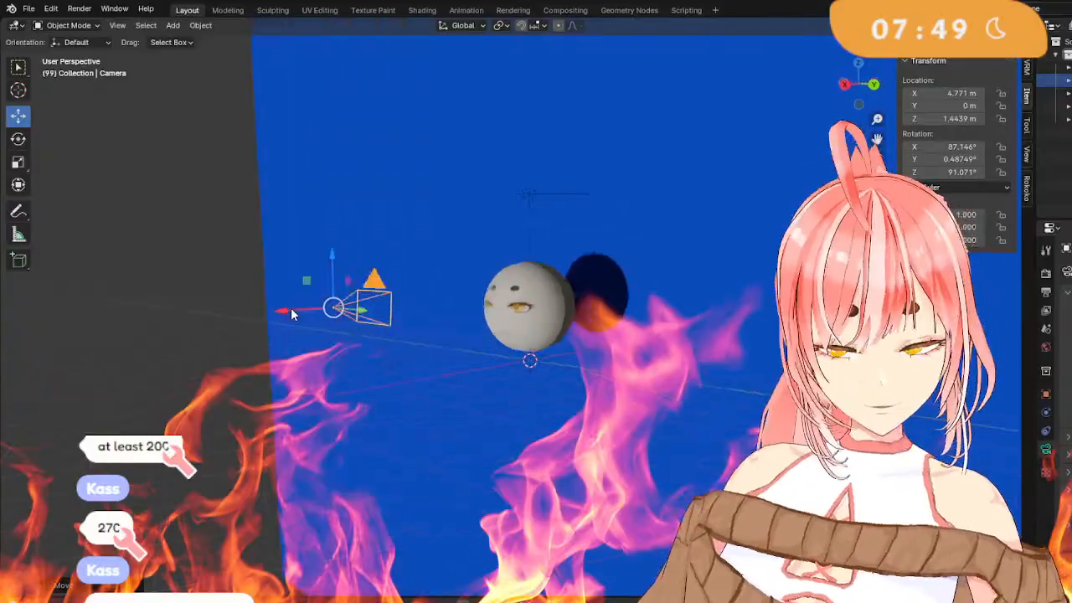
scroll(293, 308, up, 5)
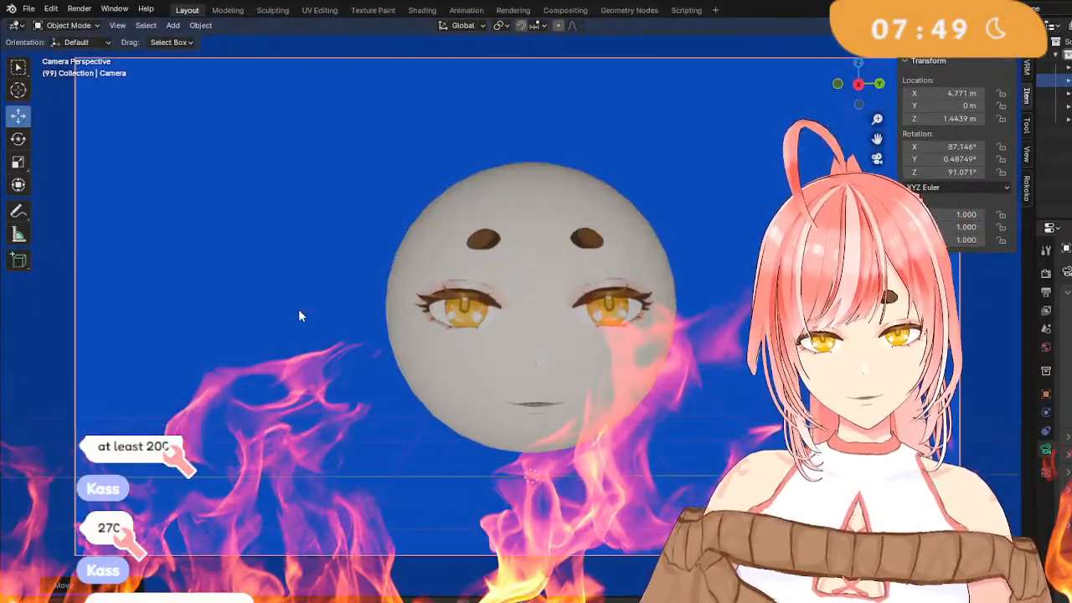
scroll(310, 312, down, 2)
scroll(448, 314, down, 2)
Move the camera further in along the X axis to about 4.38 m and check the sphere through it.
middle_drag(450, 315, 376, 311)
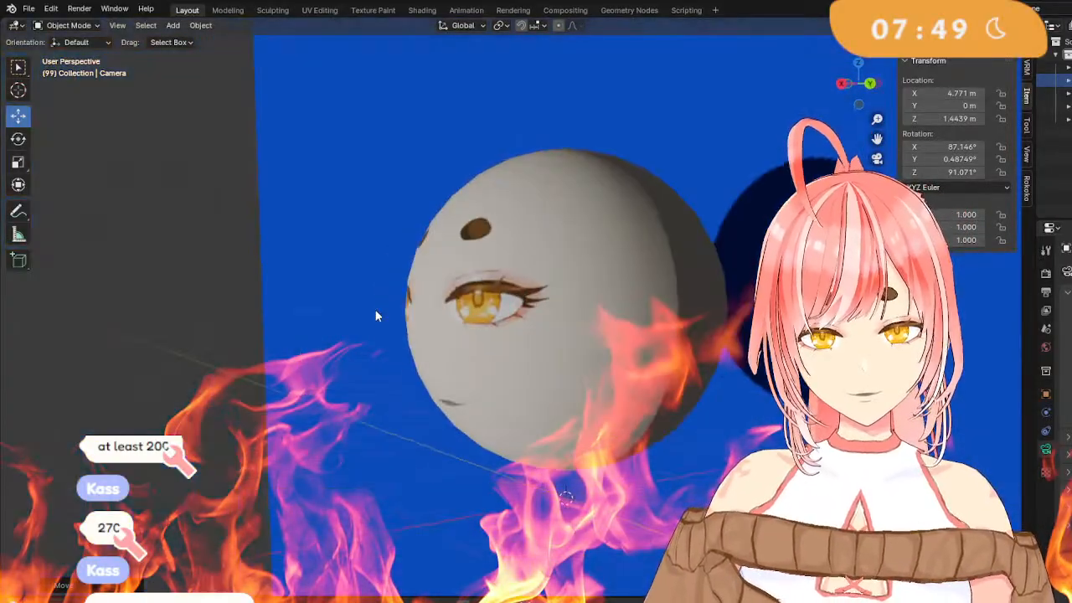
scroll(374, 316, down, 3)
key(g)
key(x)
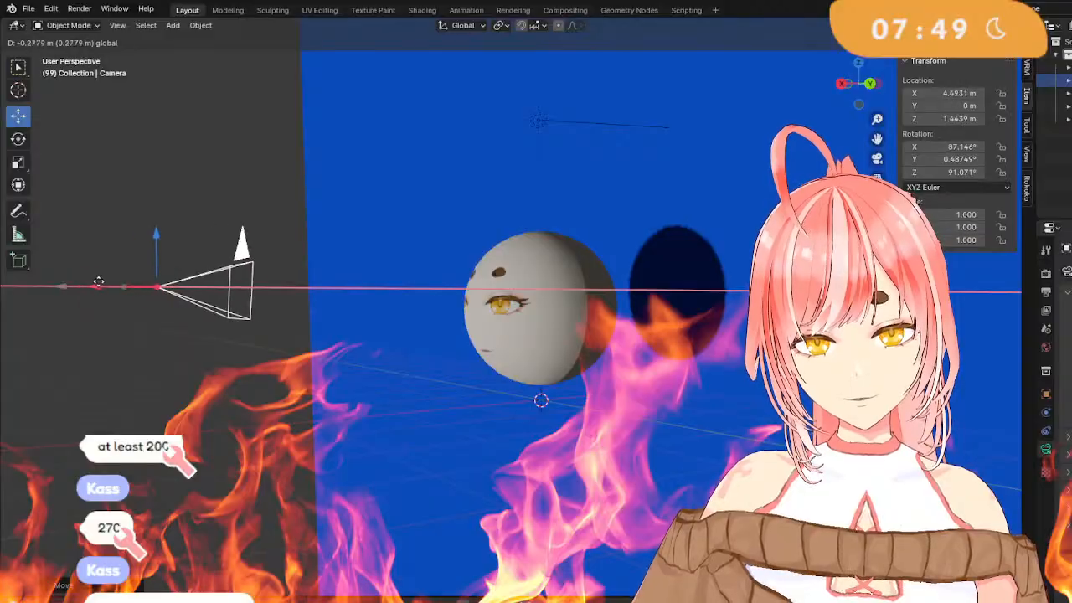
click(112, 288)
key(KP_0)
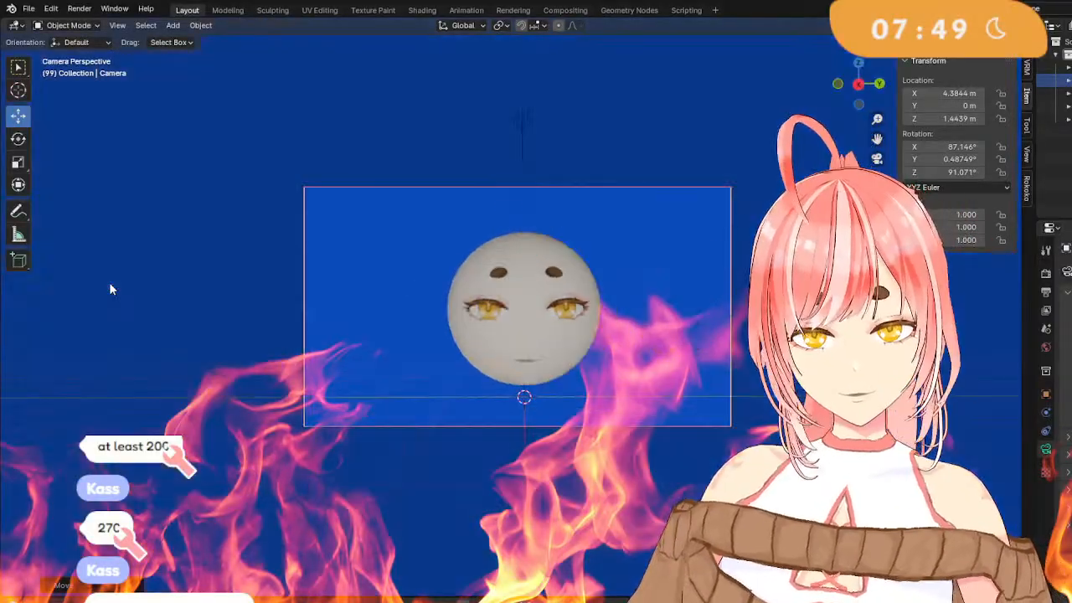
scroll(216, 288, up, 2)
scroll(264, 284, up, 2)
scroll(294, 285, down, 3)
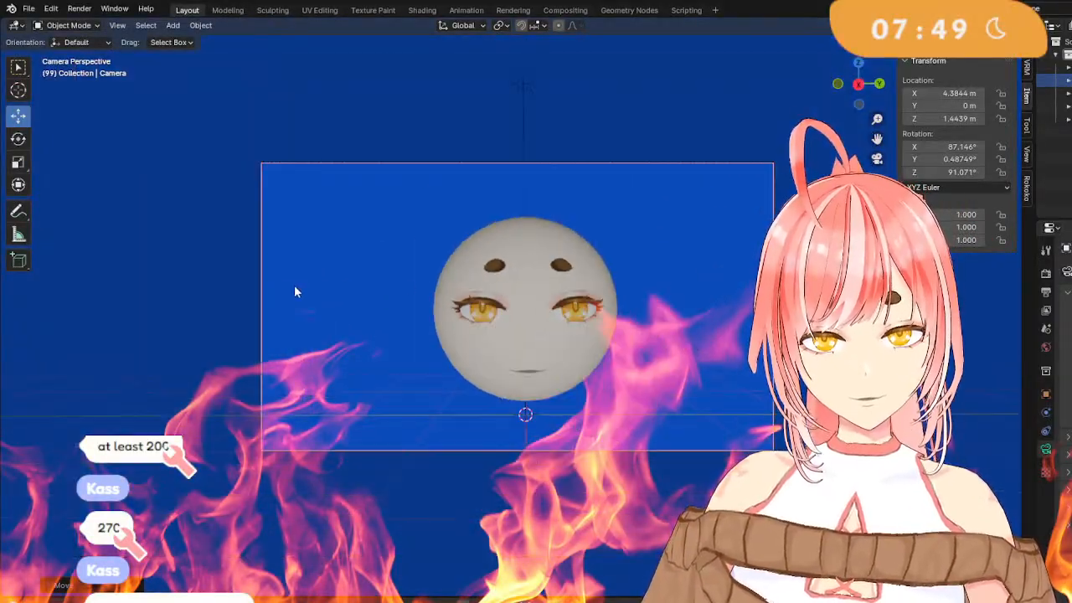
Bring the camera in along the X axis to about 4.10 m and view the closer framing.
middle_drag(294, 284, 126, 283)
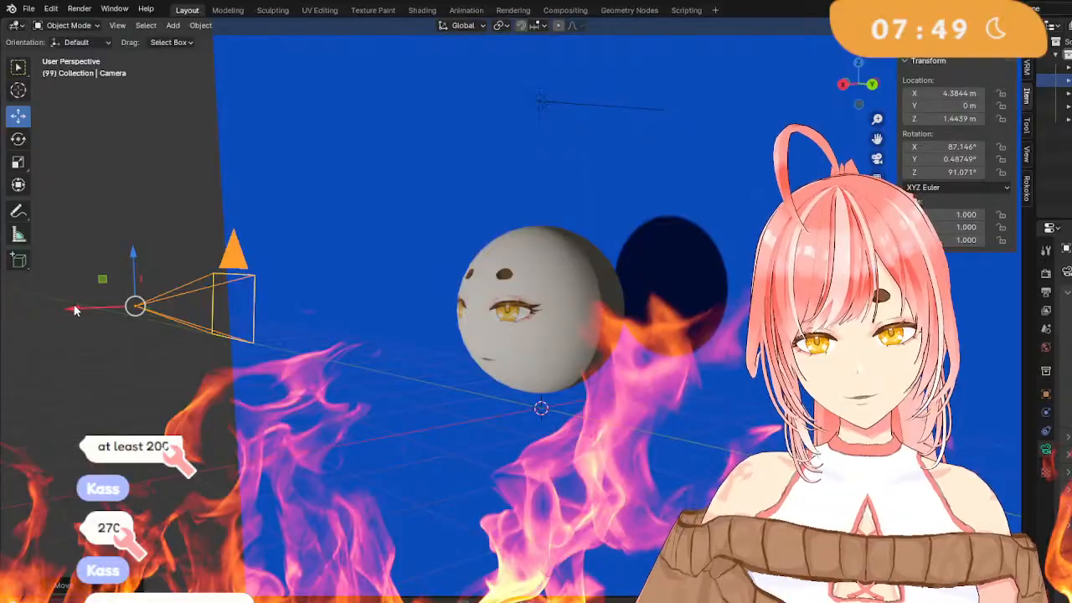
drag(74, 310, 117, 311)
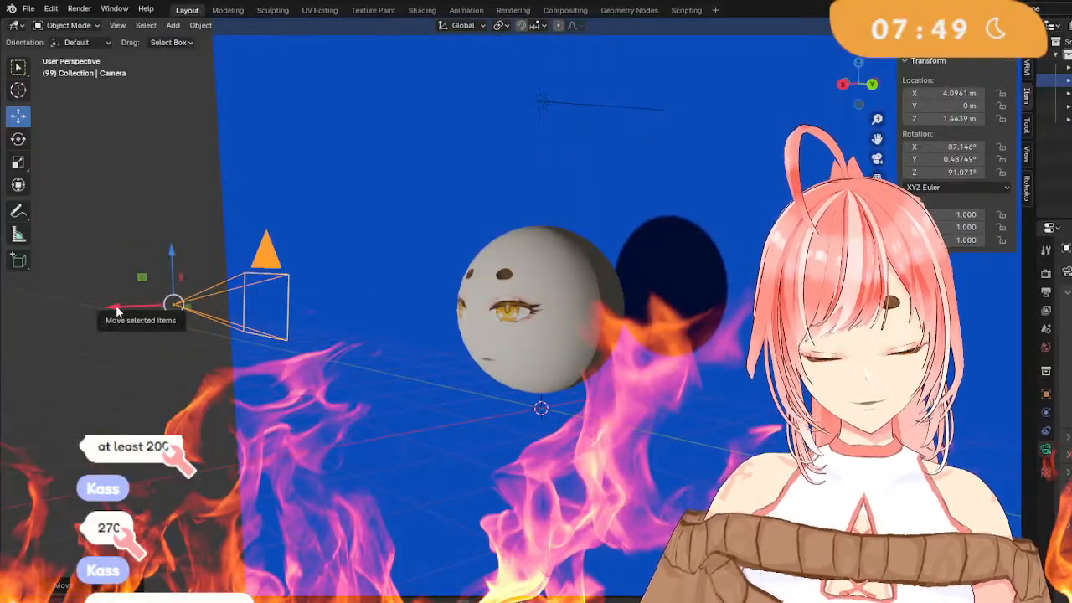
key(KP_0)
scroll(156, 318, up, 2)
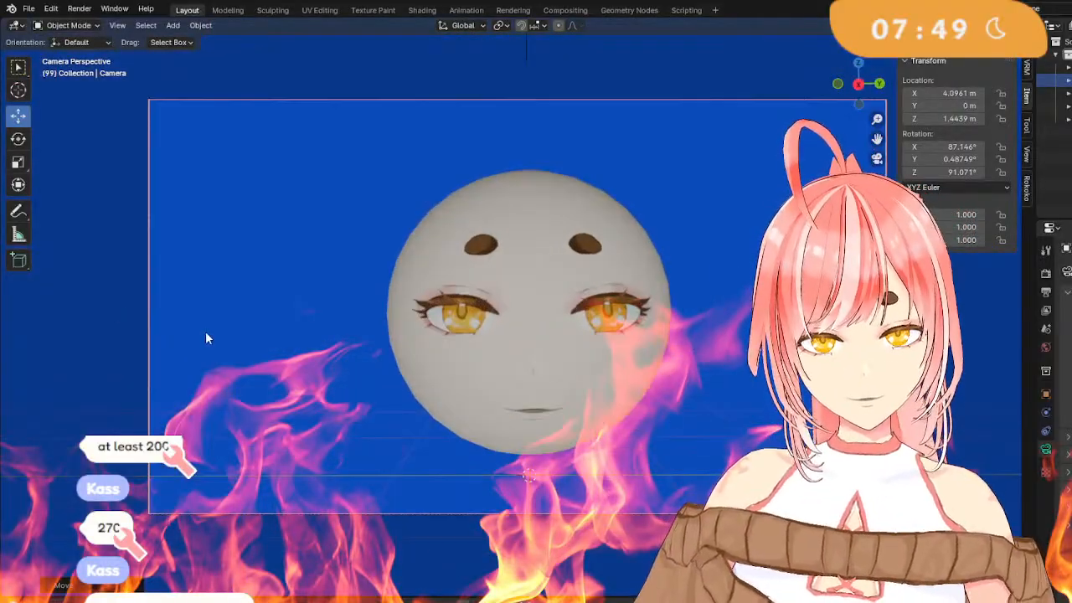
Bring the camera in along the X axis to about 3.79 m and check the sphere's framing through it.
middle_drag(207, 338, 233, 336)
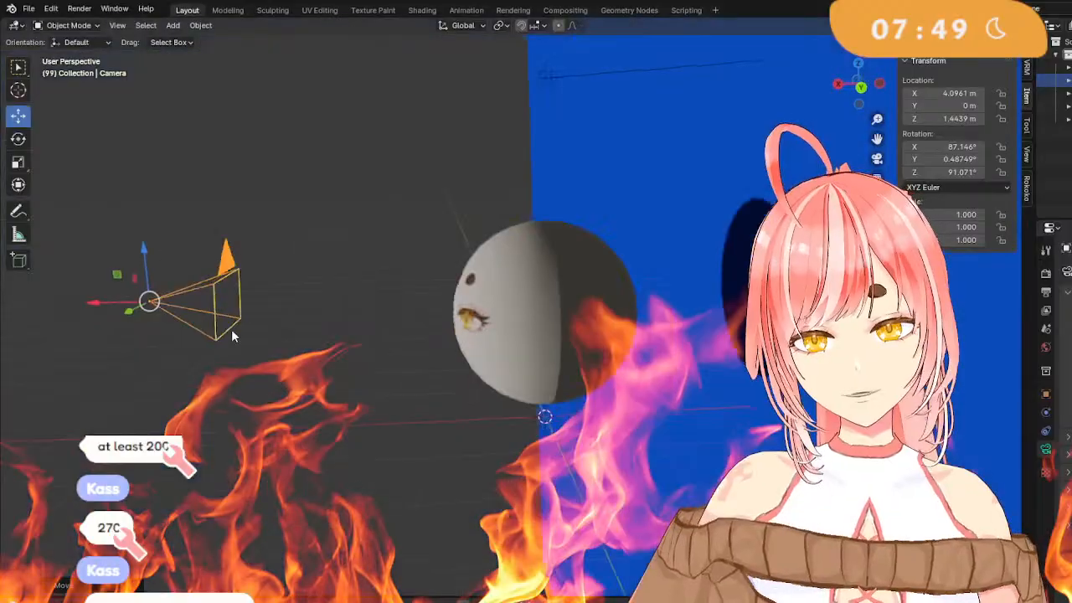
drag(103, 304, 133, 304)
key(KP_0)
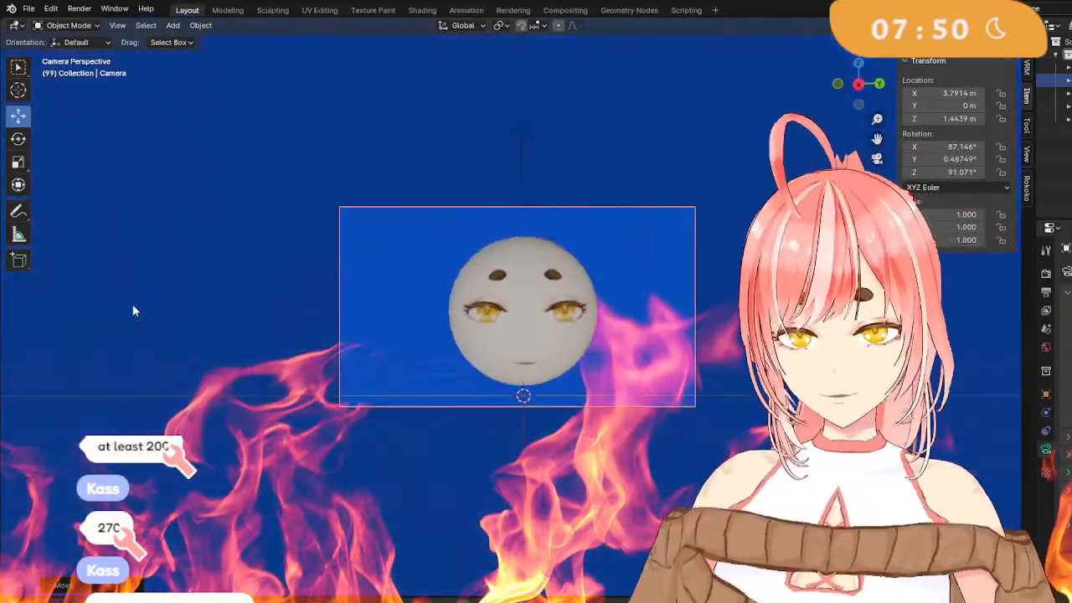
scroll(260, 370, up, 3)
scroll(259, 364, down, 4)
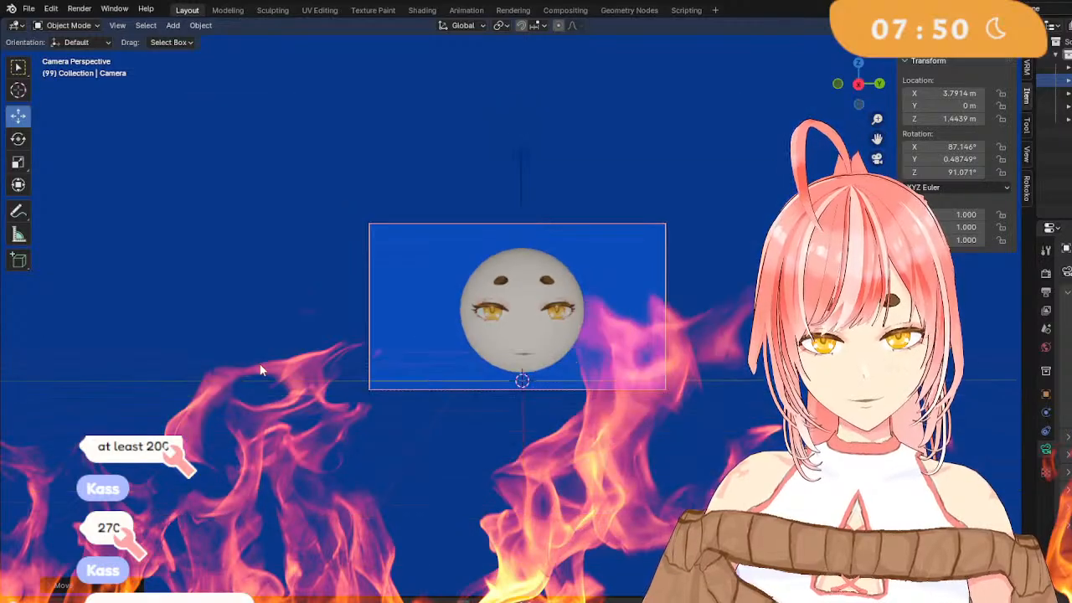
scroll(479, 367, down, 2)
Lower the camera to about 1.41 m, bring it in along X to about 3.66 m, and check the framing.
middle_drag(480, 367, 323, 351)
scroll(324, 369, down, 2)
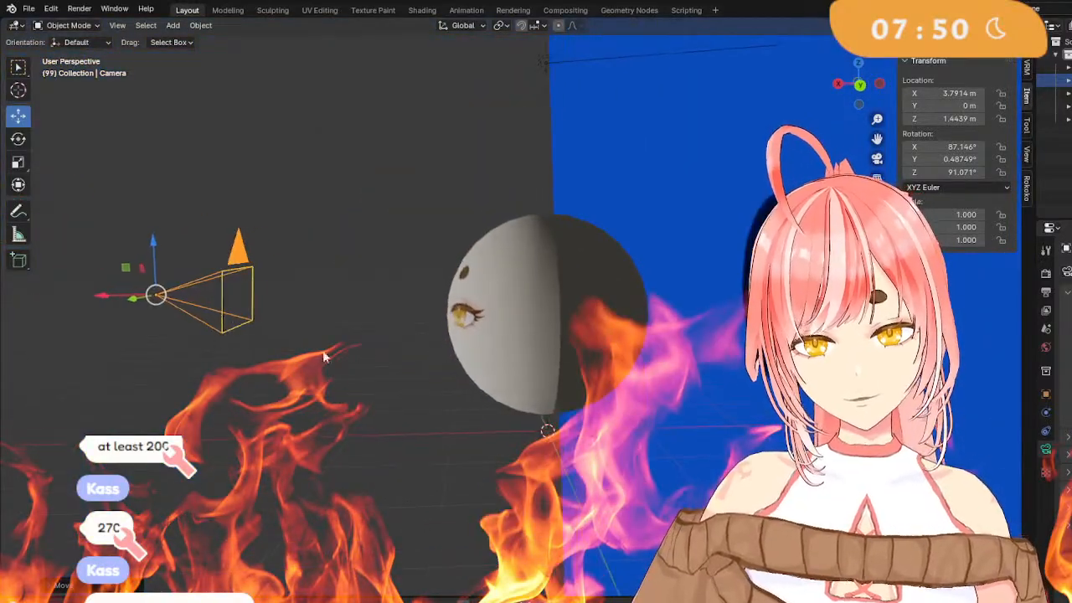
drag(152, 242, 153, 248)
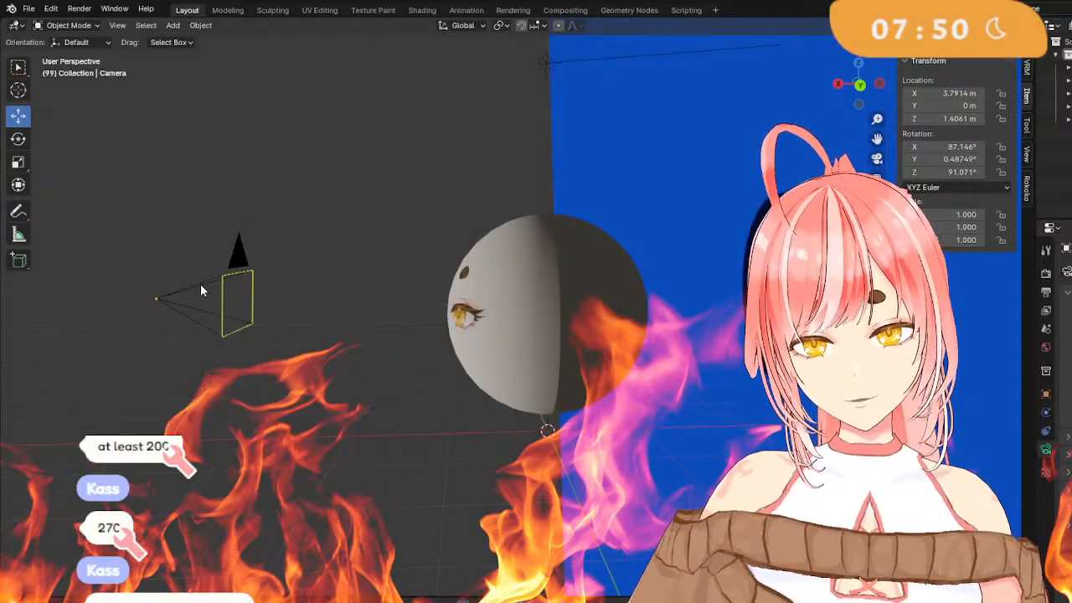
click(200, 284)
key(g)
key(x)
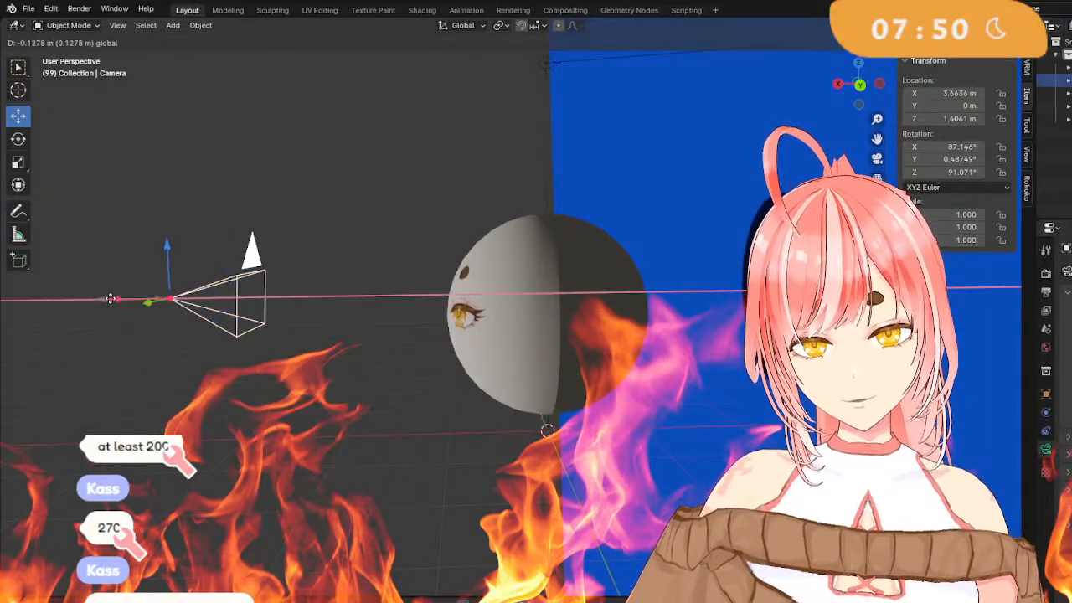
click(104, 298)
key(KP_0)
scroll(279, 310, up, 6)
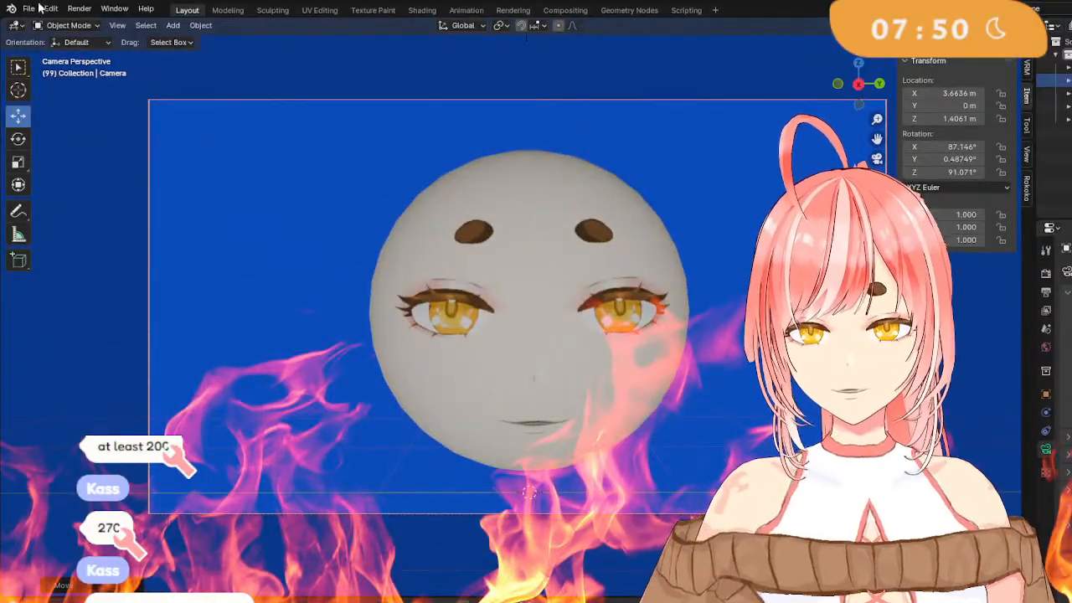
Save the file and render the sphere's animation.
click(30, 9)
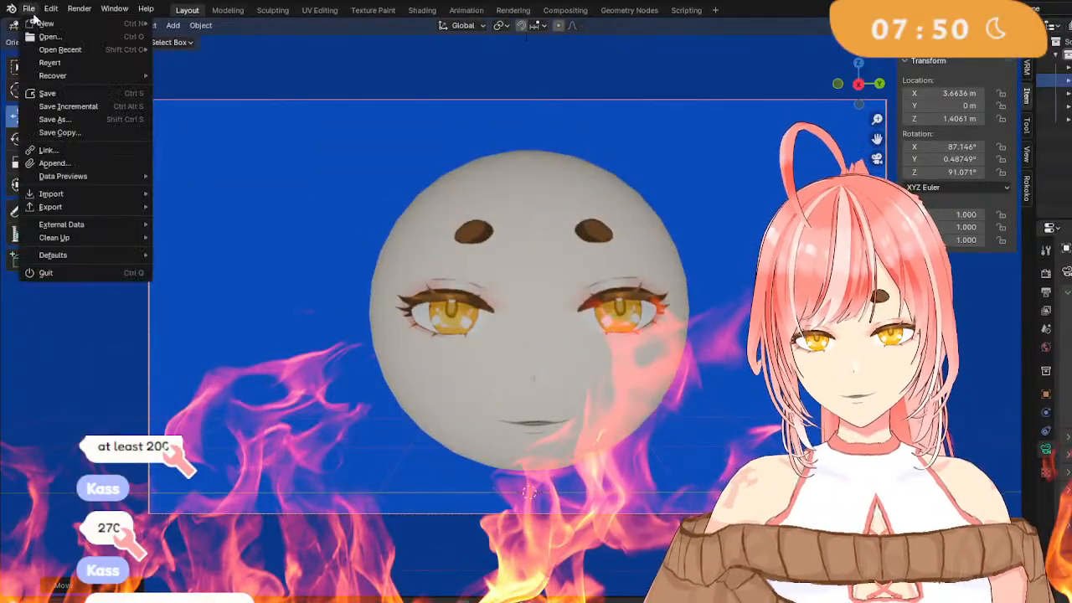
click(61, 93)
scroll(340, 222, down, 7)
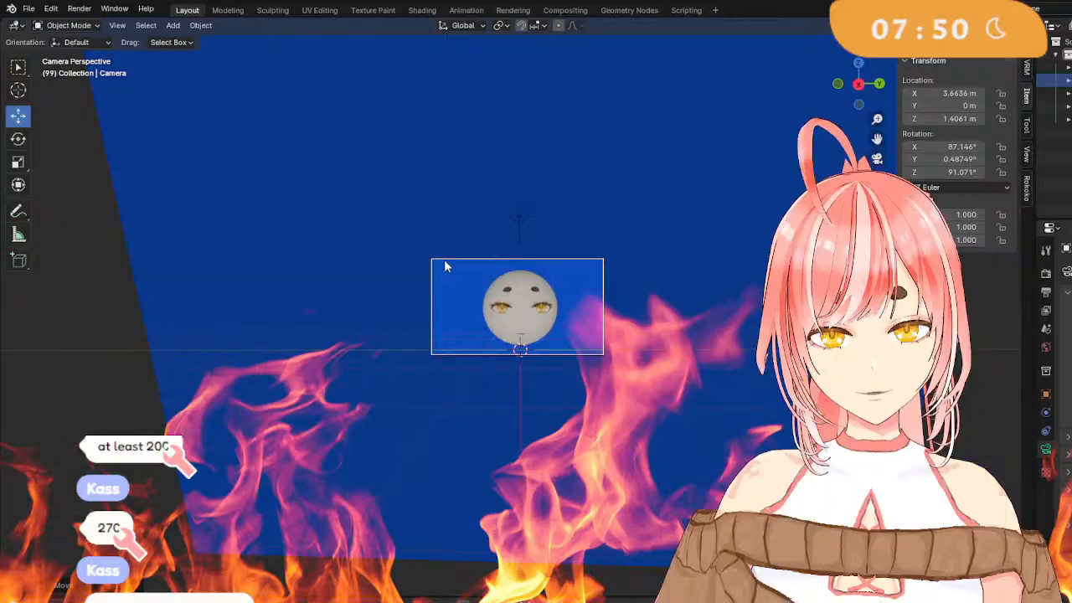
middle_drag(444, 266, 403, 238)
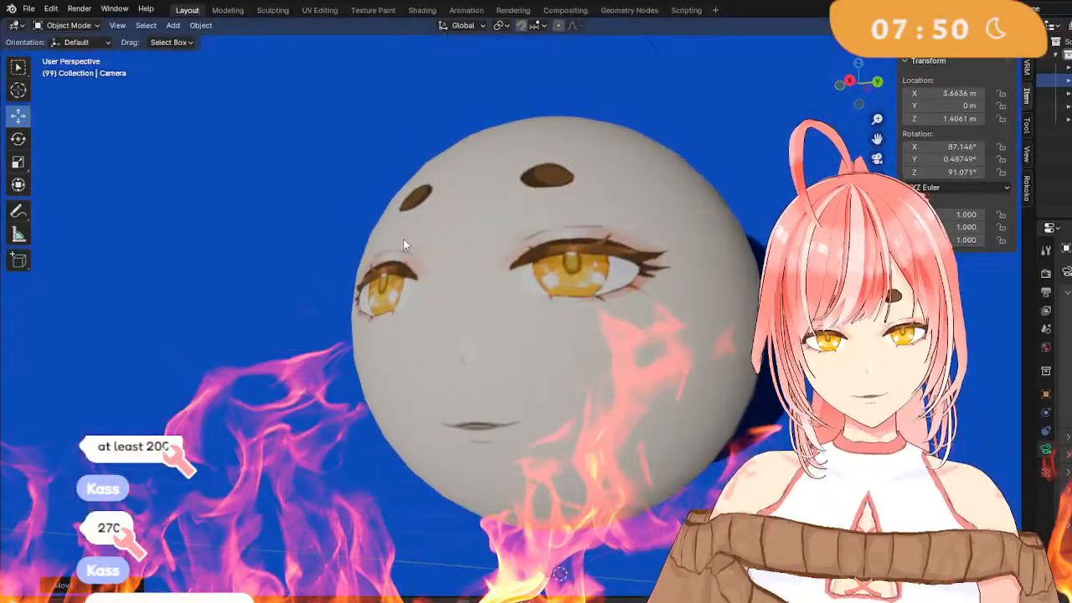
scroll(430, 260, down, 5)
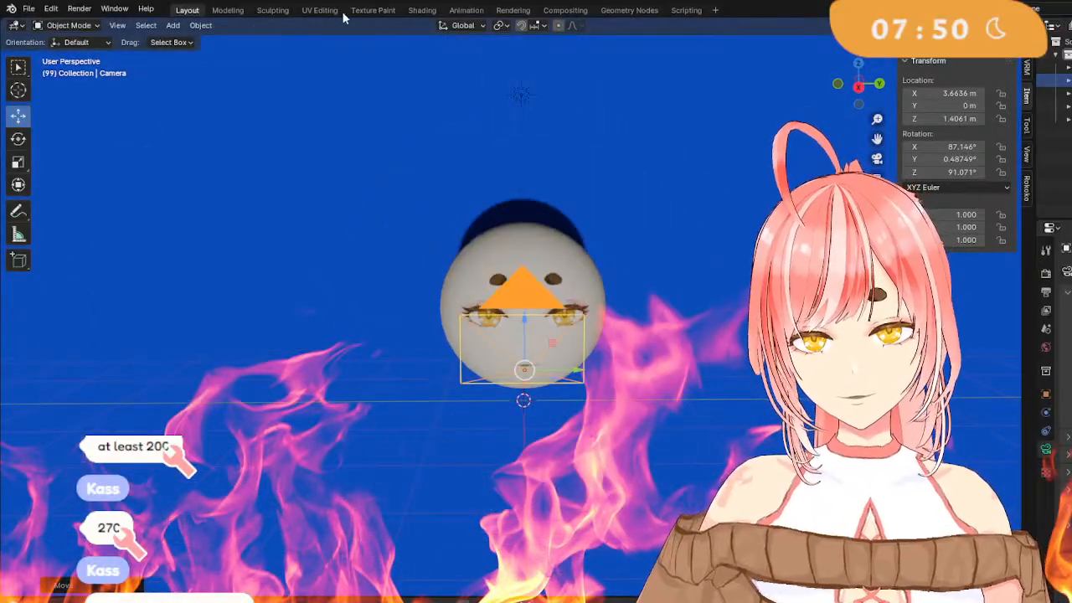
click(77, 10)
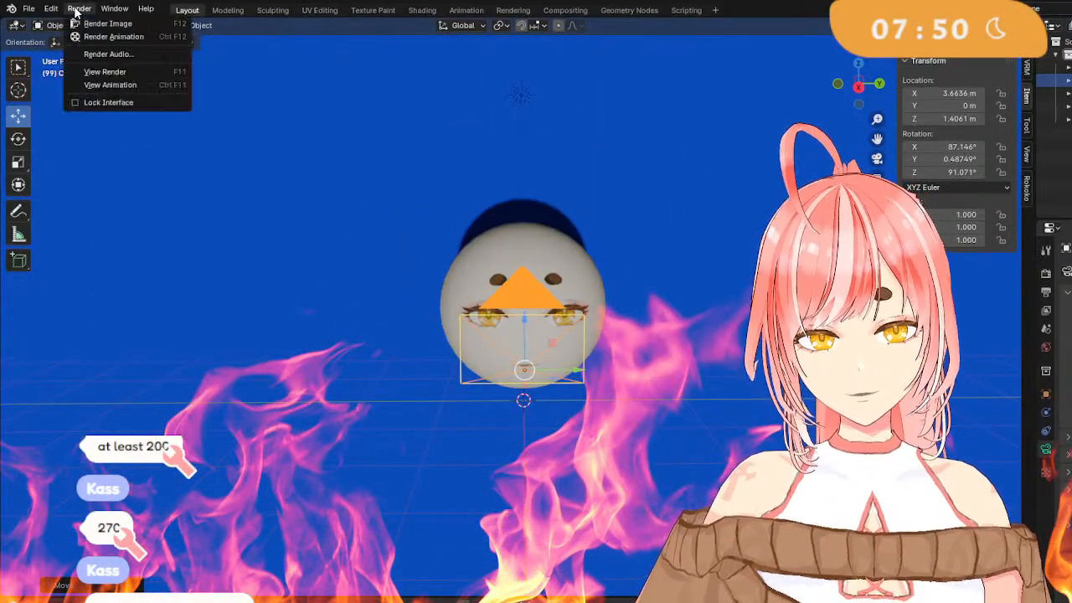
click(119, 40)
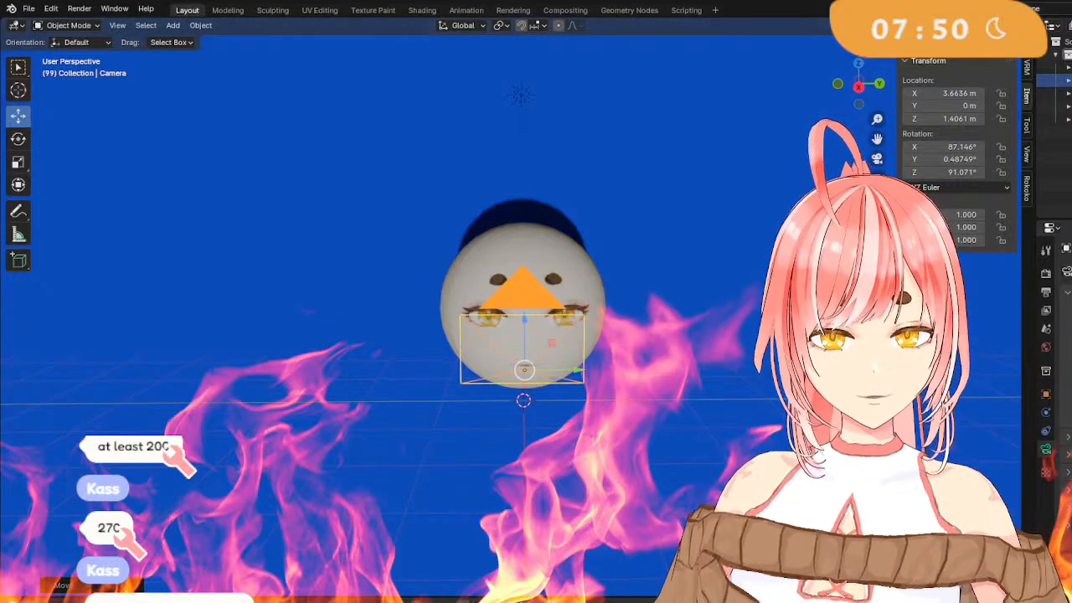
Select the face sphere and delete its ending rotation keyframe.
middle_drag(469, 318, 501, 330)
scroll(578, 322, down, 9)
click(662, 210)
scroll(662, 209, up, 7)
scroll(521, 321, up, 2)
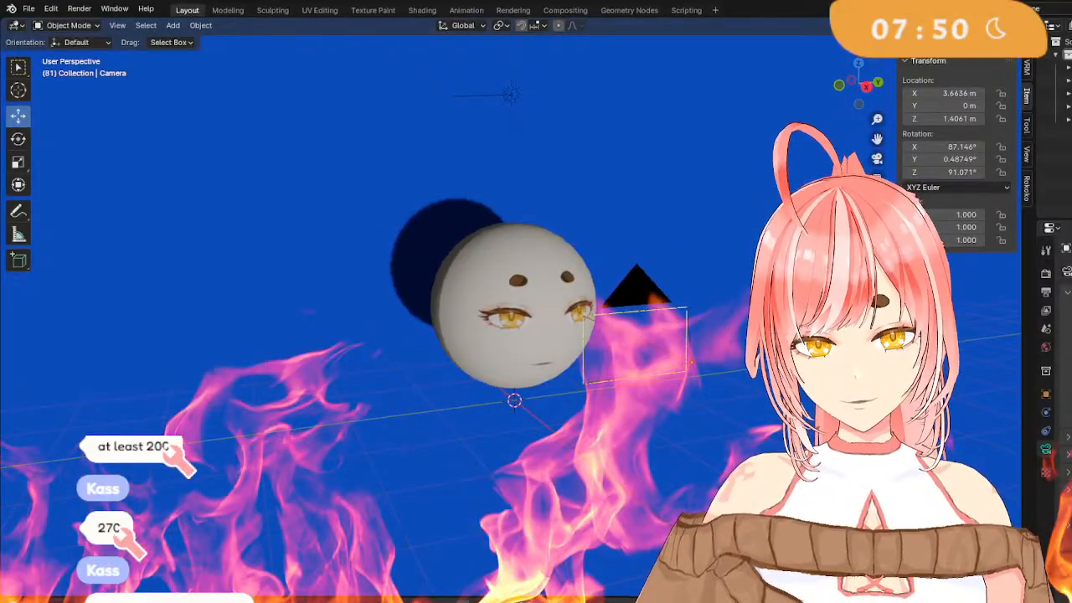
click(505, 283)
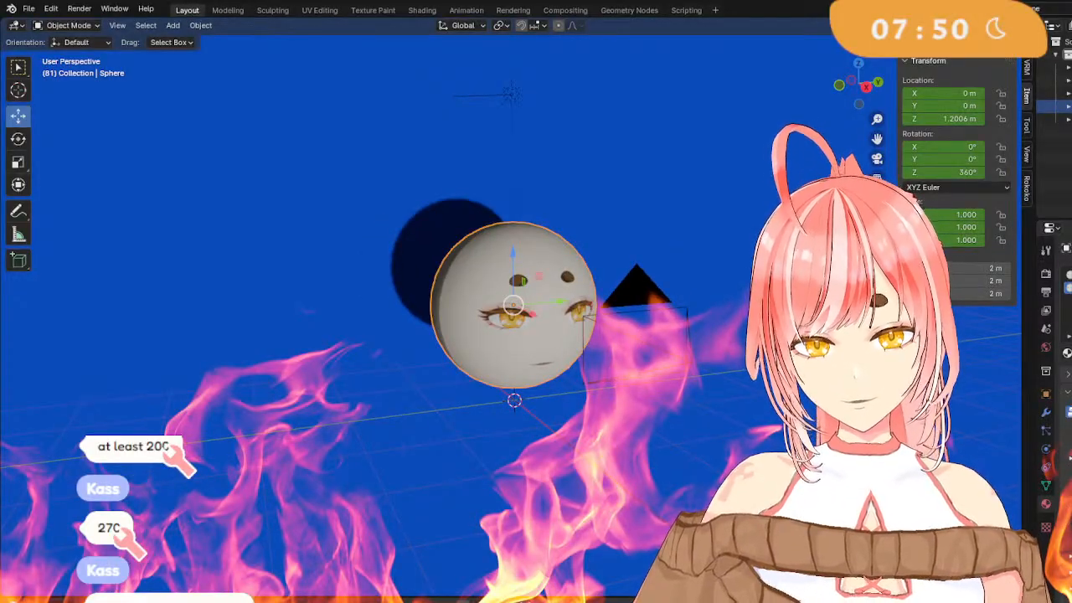
key(Delete)
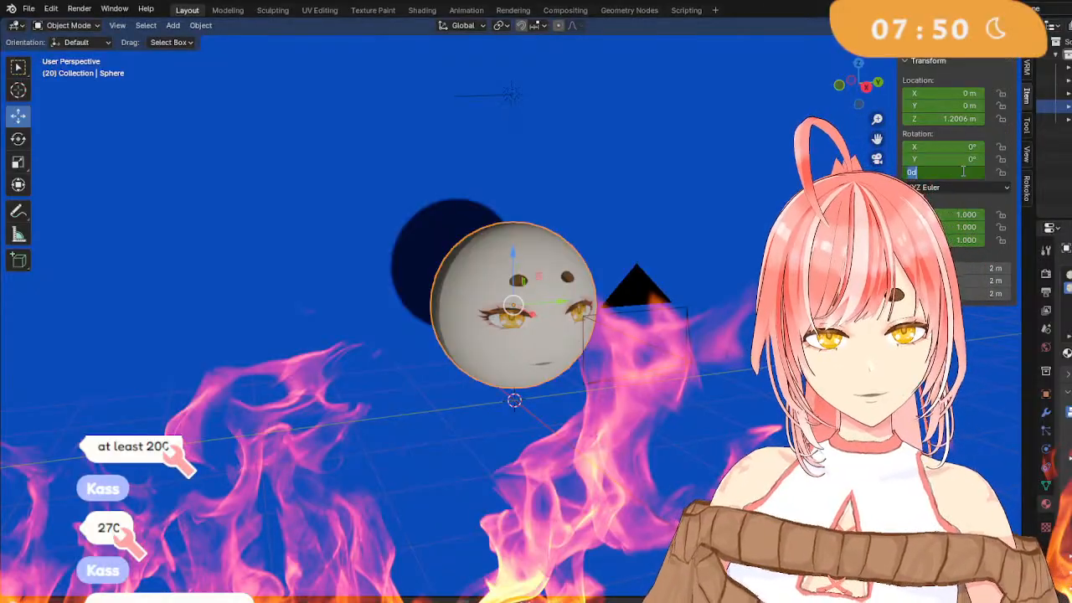
At frame 20, set the sphere's Z rotation to 360° and insert a Location, Rotation & Scale keyframe.
text(30)
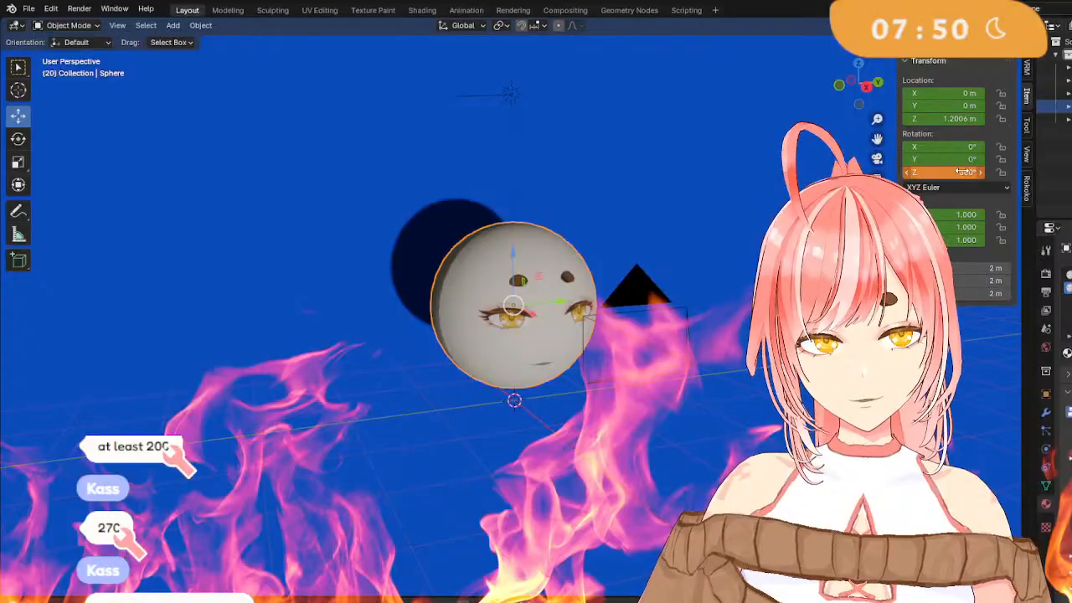
right_click(576, 383)
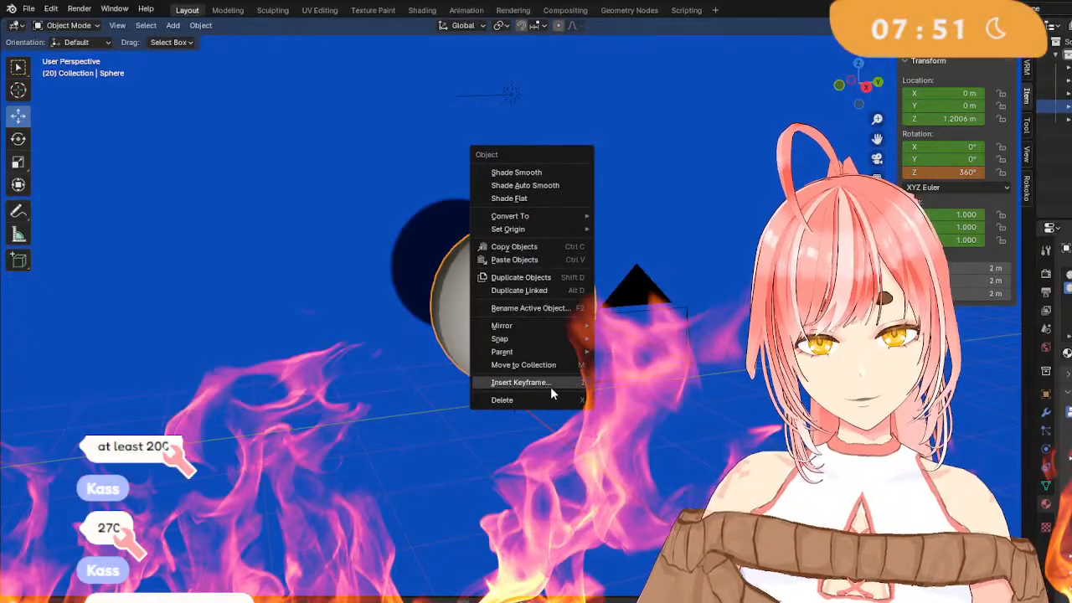
click(551, 384)
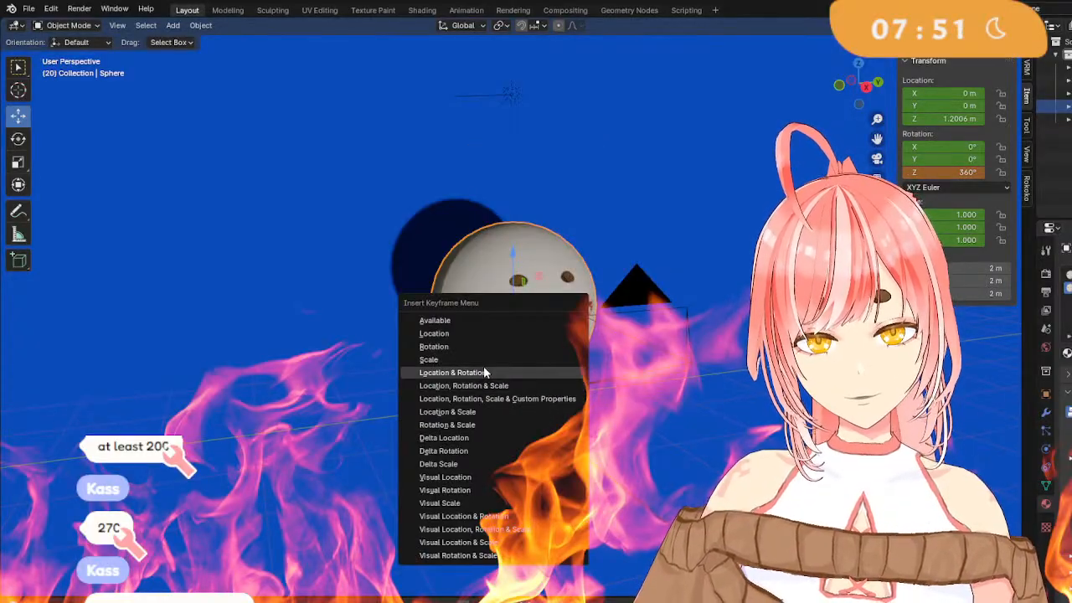
click(498, 386)
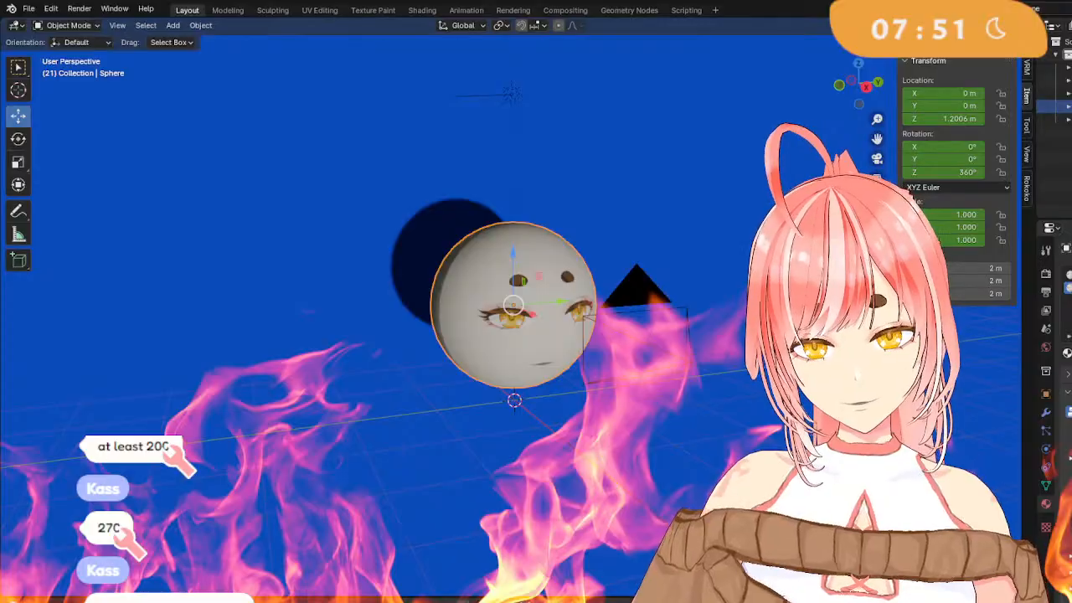
At frame 80, set the sphere's Z rotation to 0° and insert a Location, Rotation & Scale keyframe.
key(Up)
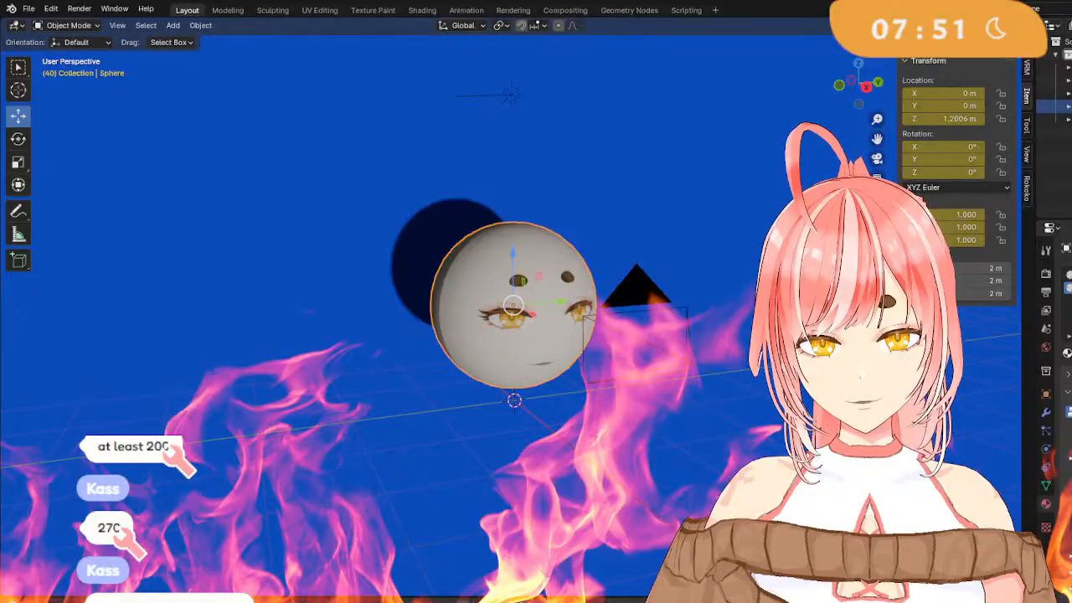
double_click(975, 171)
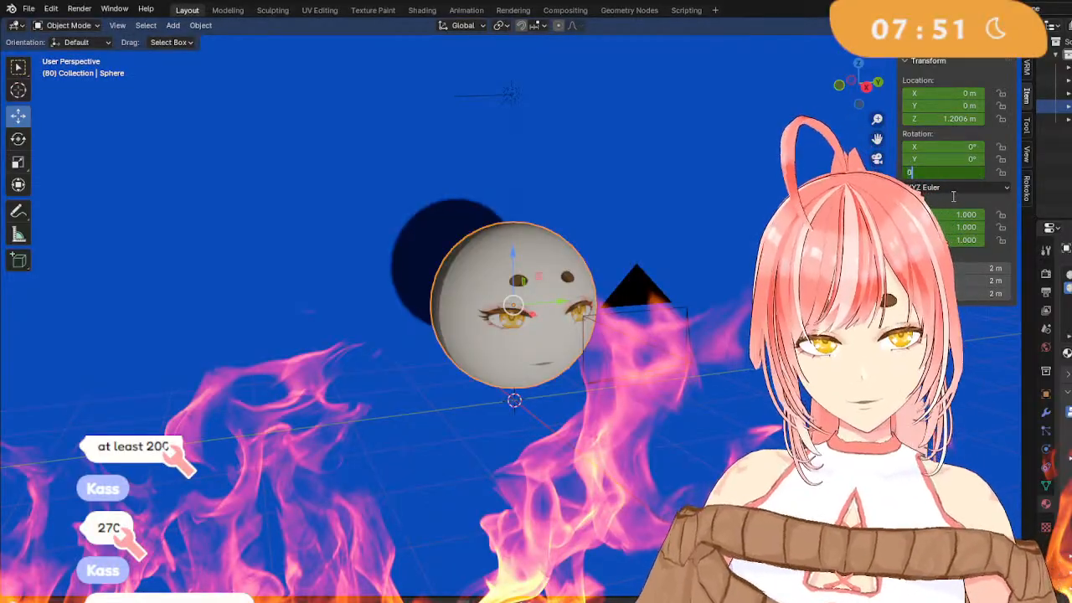
text(0)
key(Return)
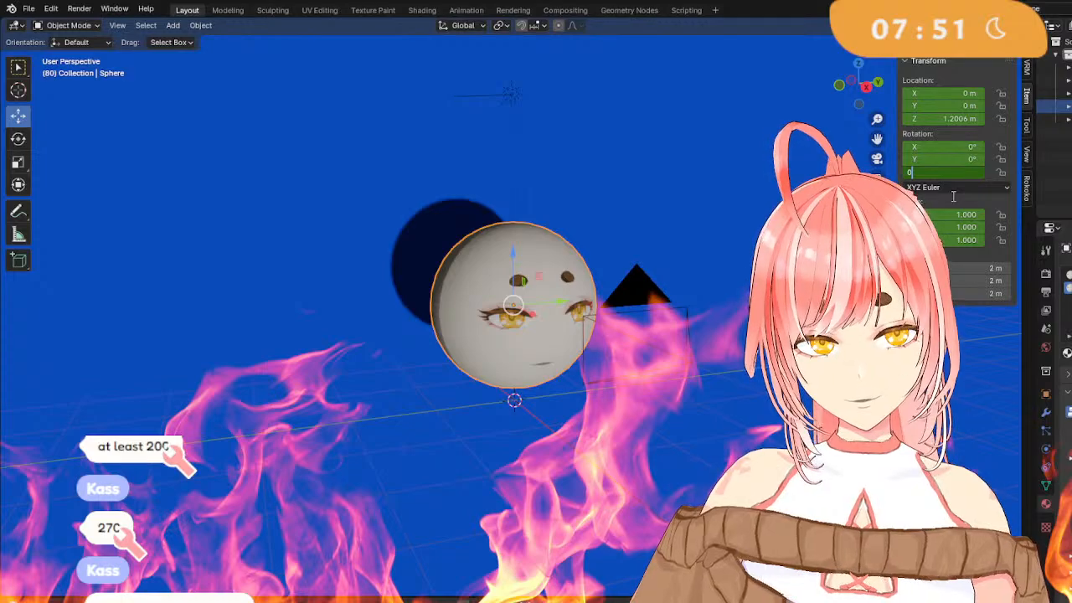
right_click(721, 309)
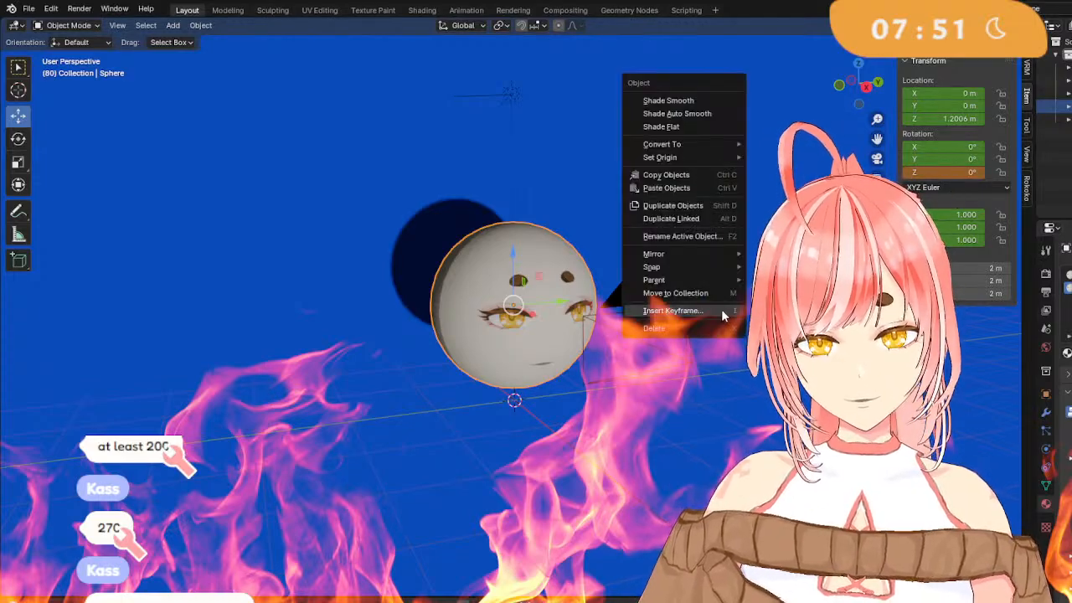
mouse_move(708, 265)
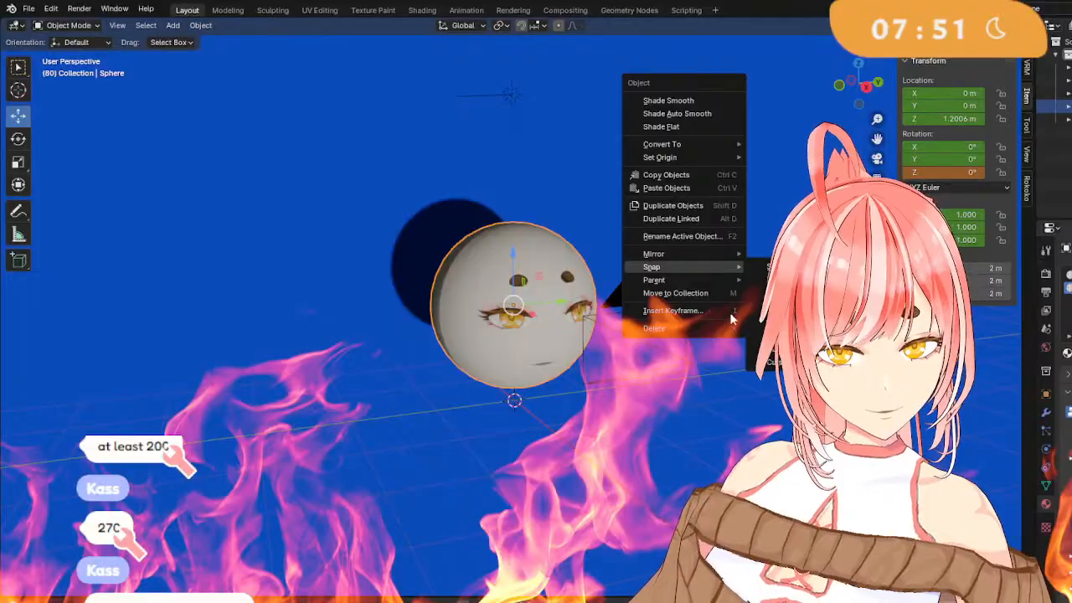
click(703, 310)
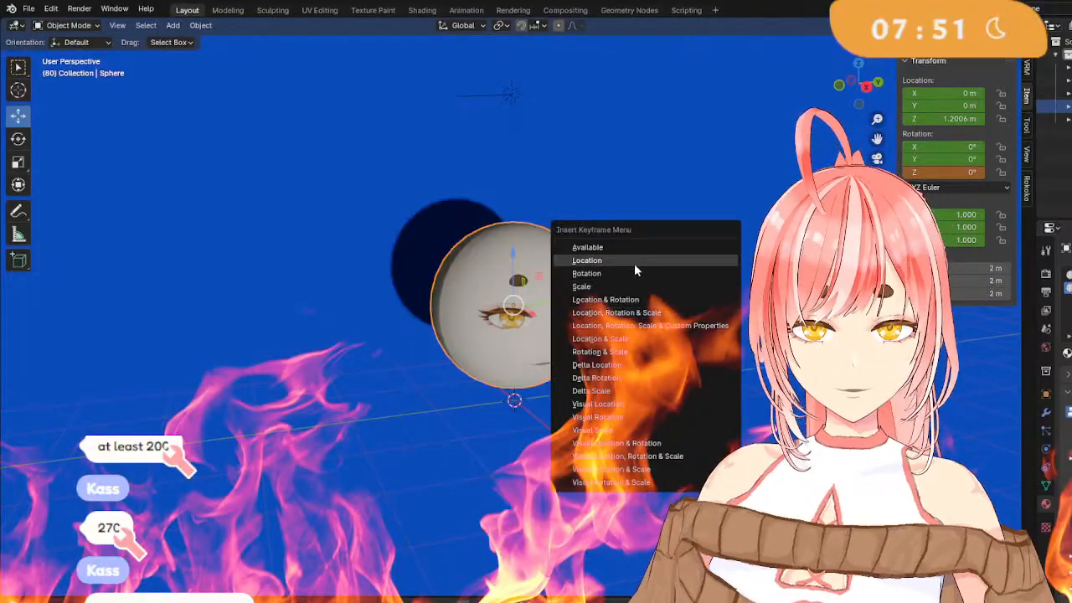
click(642, 313)
View the sphere from the front and play back its turning animation.
middle_drag(637, 347, 605, 355)
scroll(605, 356, up, 1)
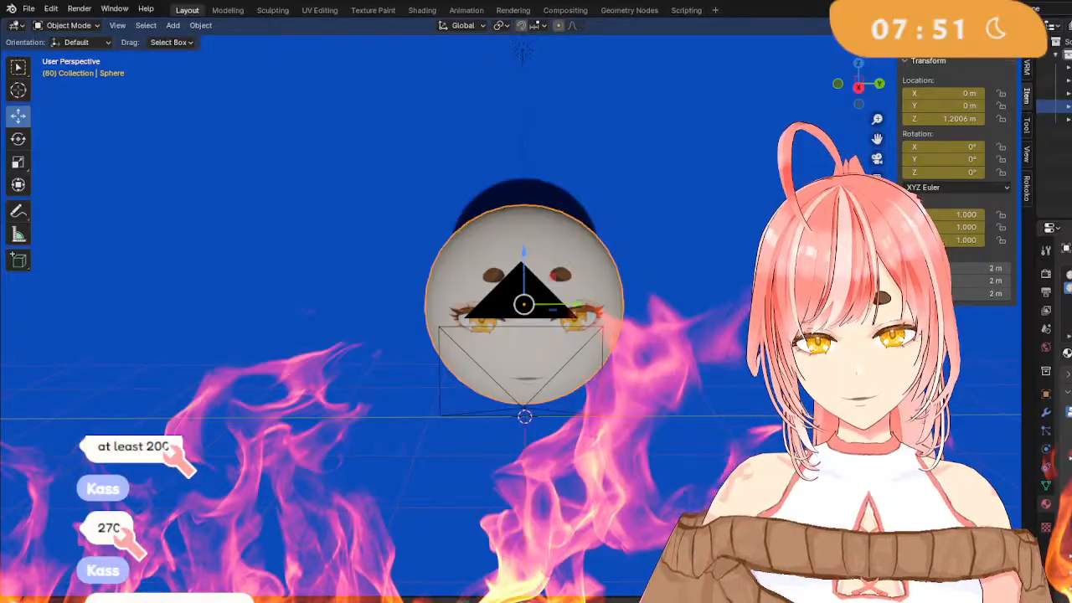
key(space)
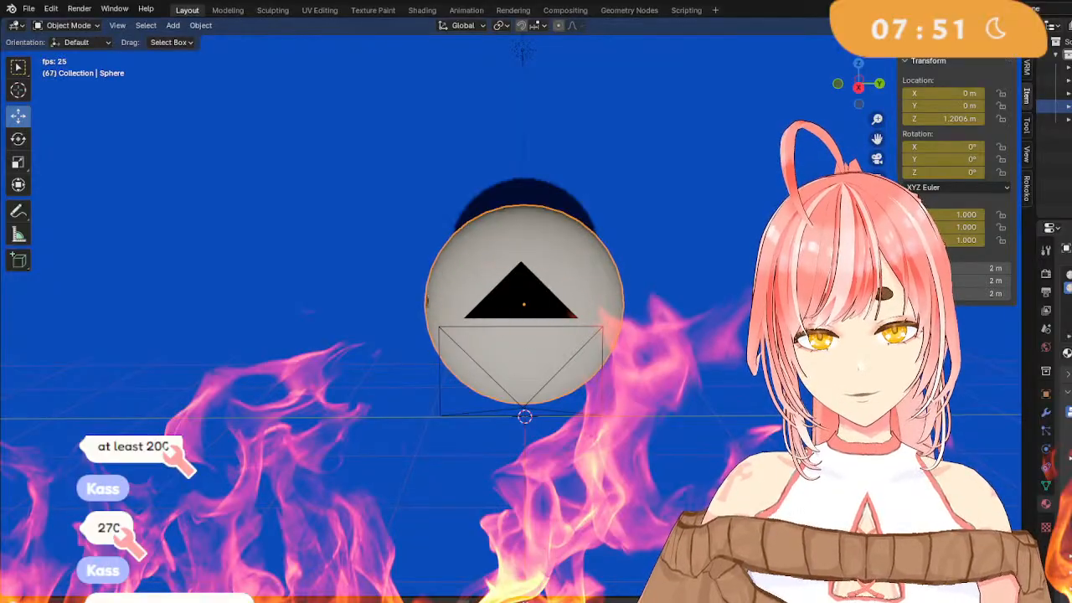
key(space)
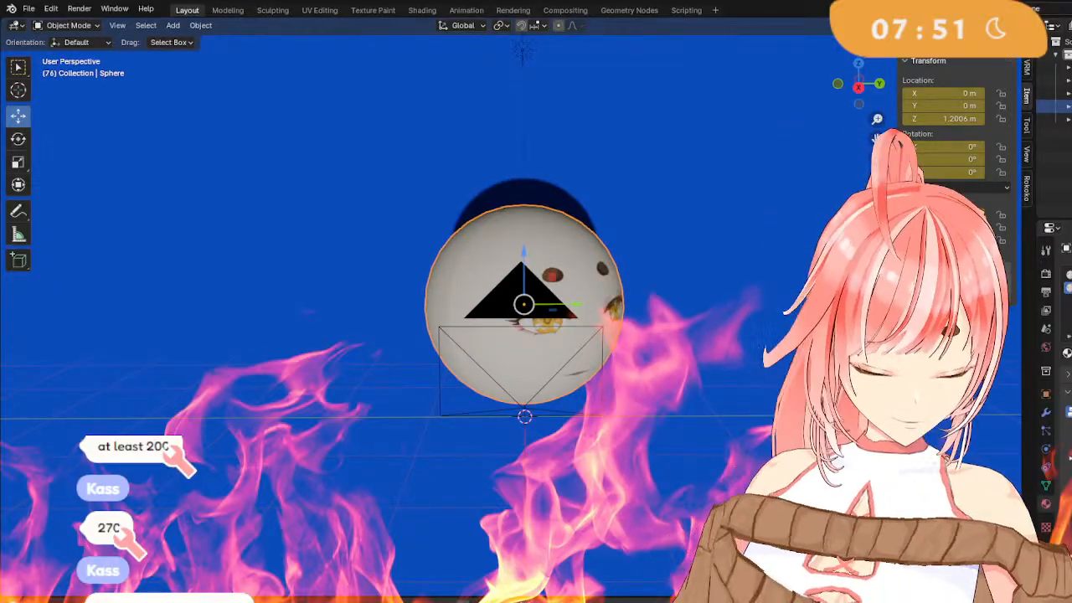
At frame 80, set the sphere's Z rotation to 1440°, insert a Location, Rotation & Scale keyframe and play back the spin.
key(ctrl+z)
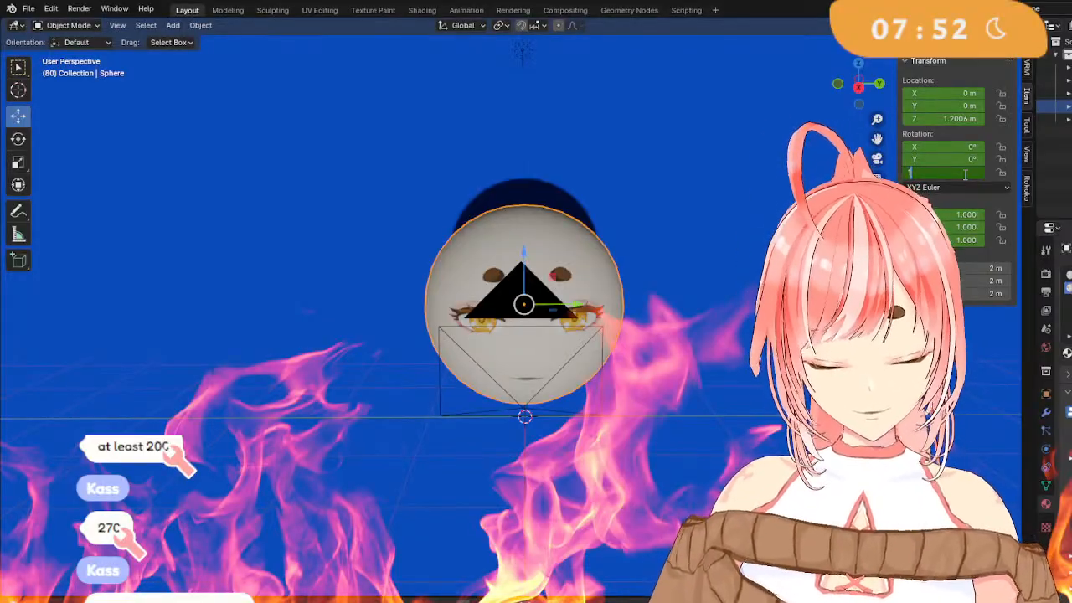
text(0)
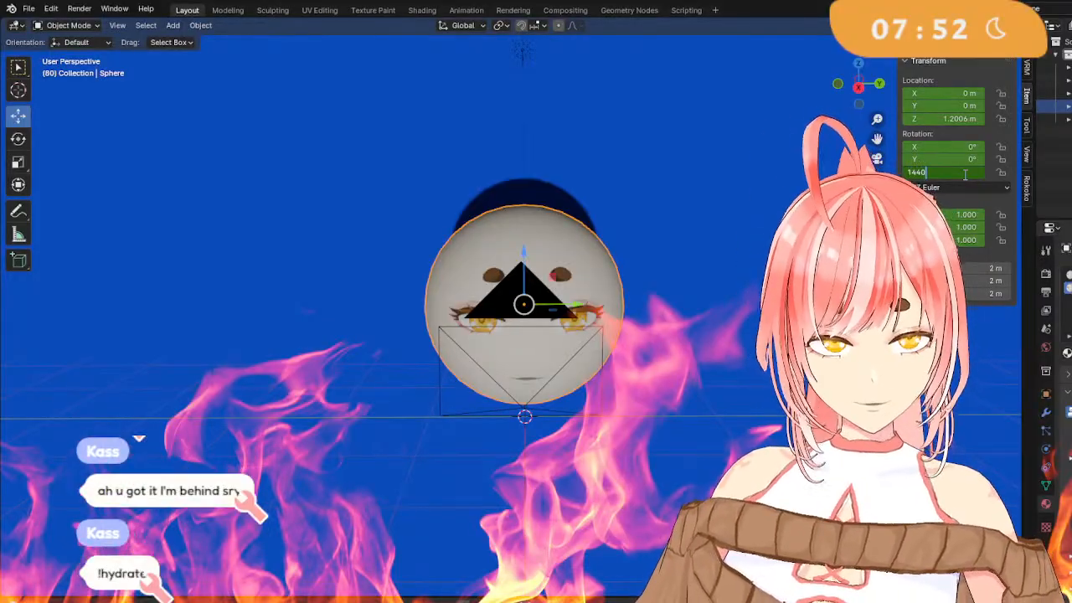
right_click(639, 334)
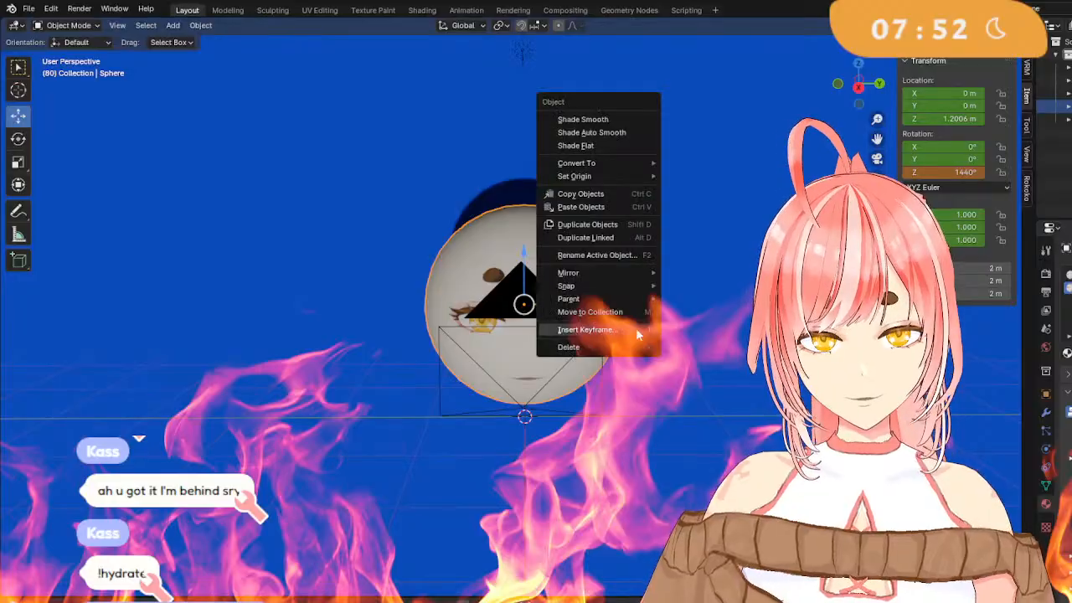
click(624, 330)
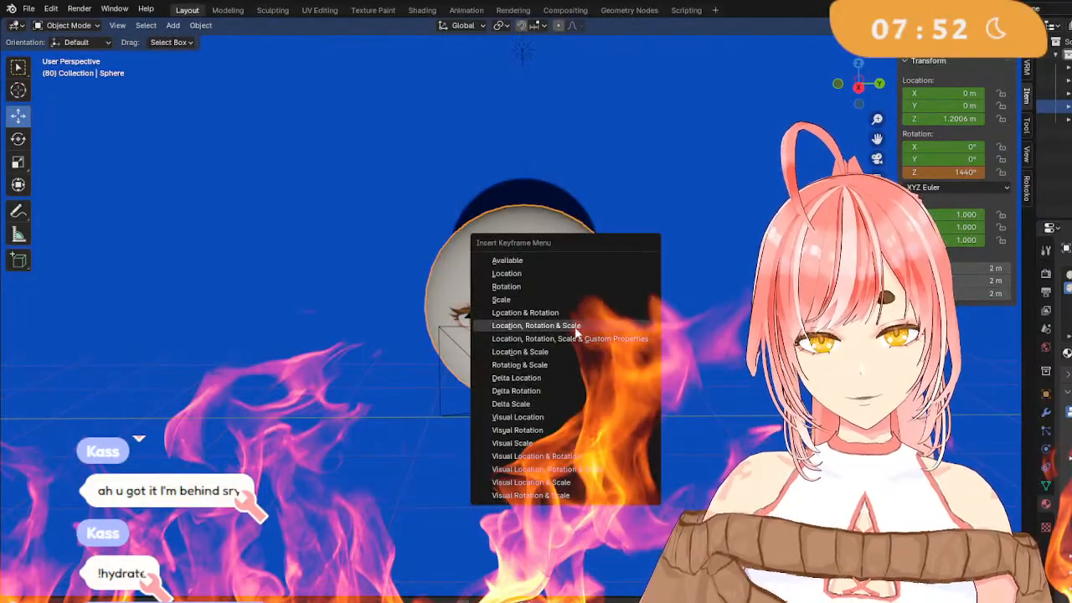
click(576, 332)
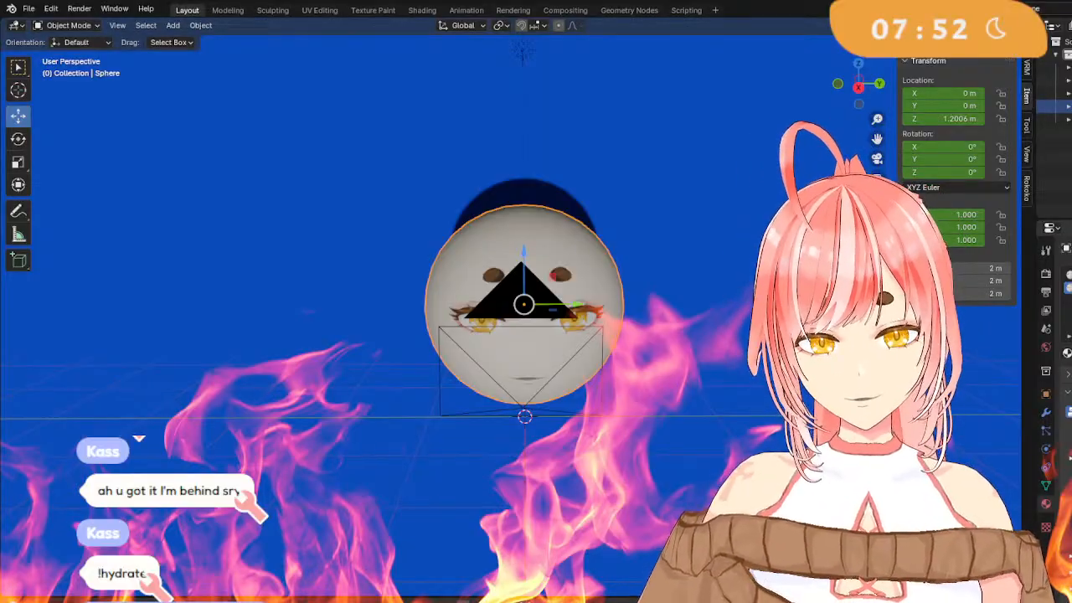
key(space)
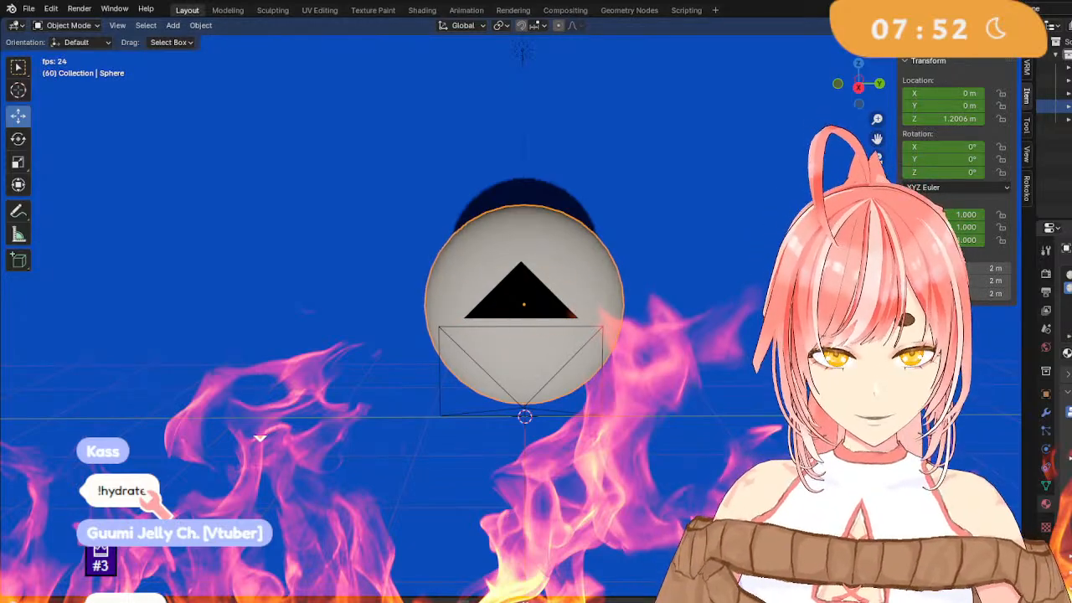
Stop the playback, save the project and render the spin as an animation.
key(space)
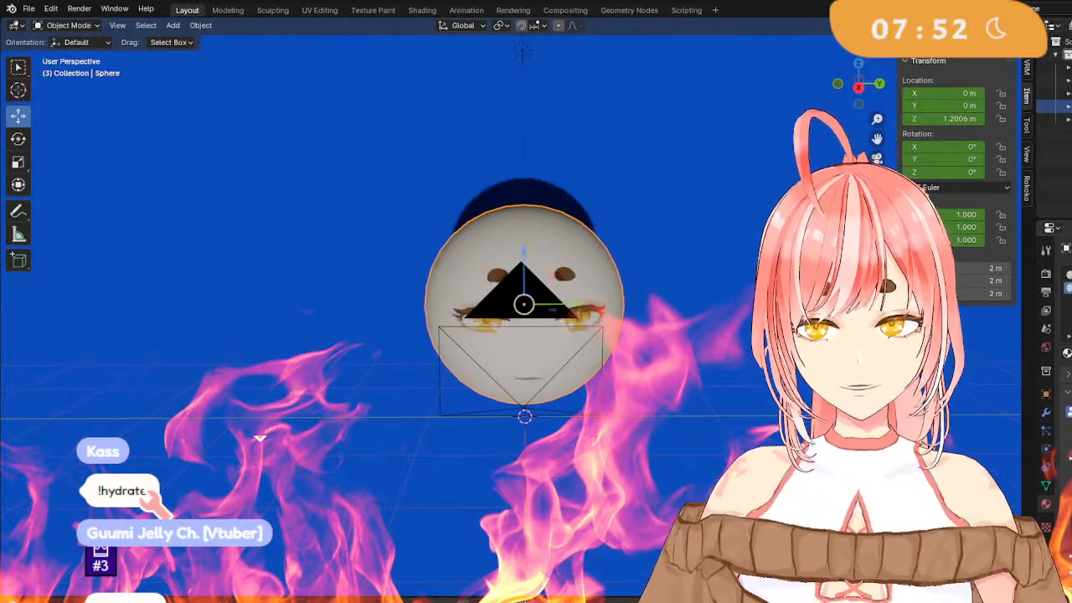
click(27, 9)
click(79, 9)
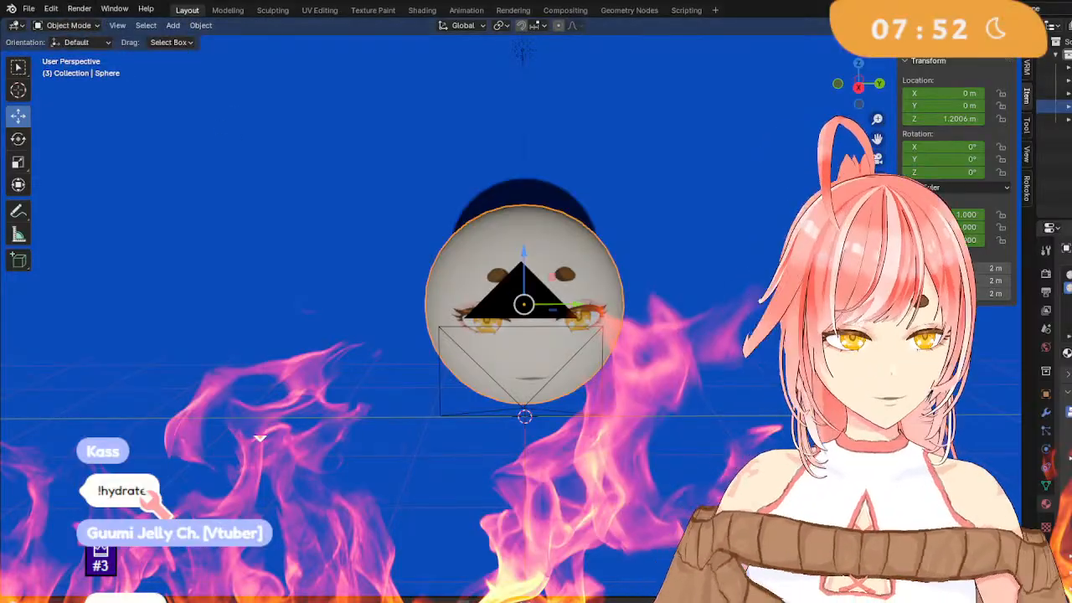
click(1045, 254)
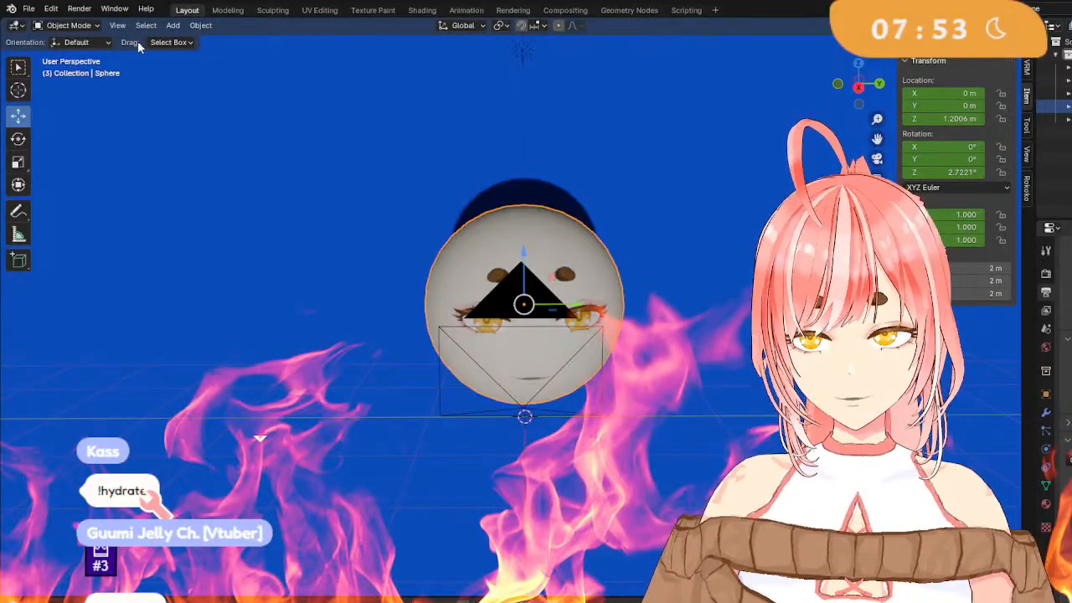
click(29, 9)
click(53, 88)
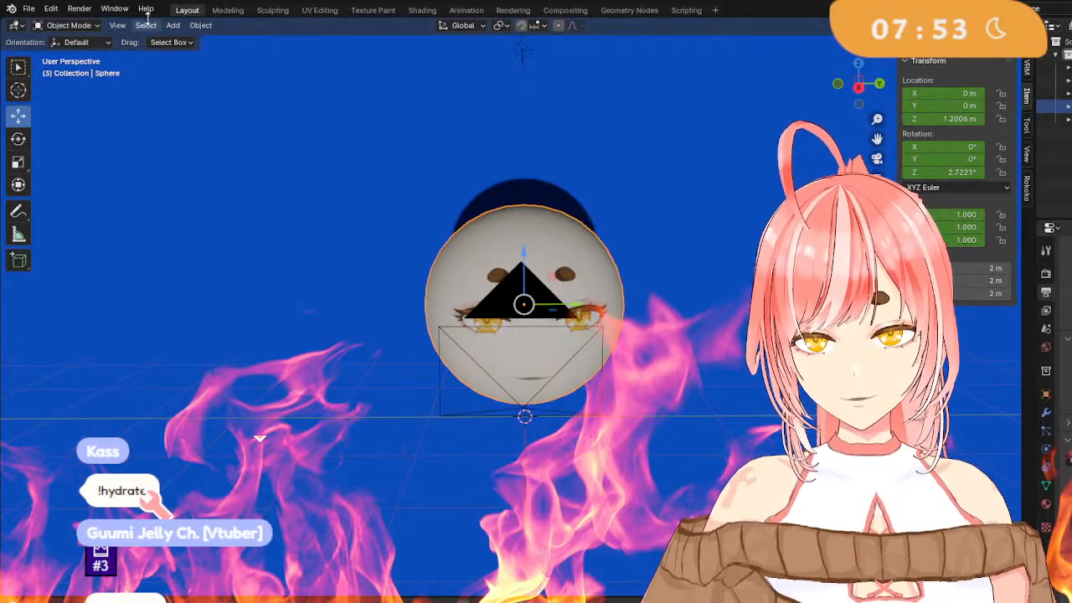
click(78, 8)
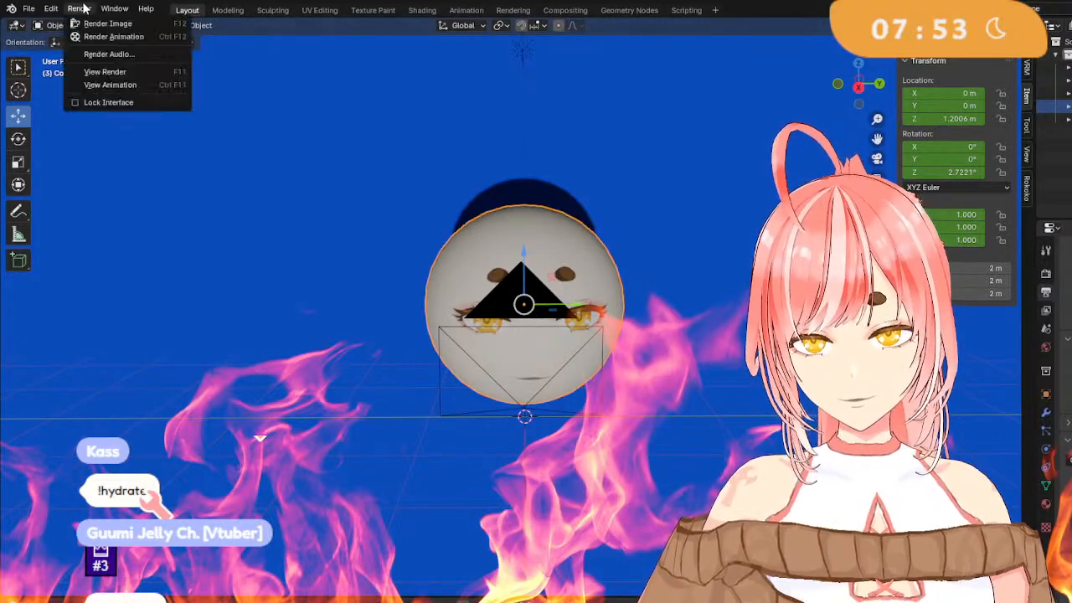
click(109, 38)
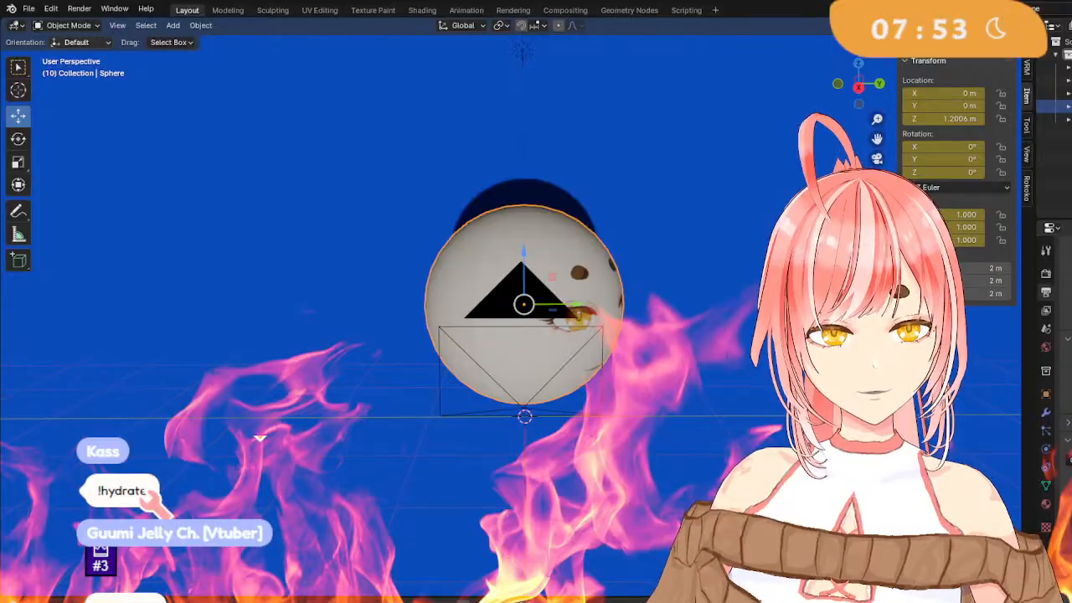
Return to frame 3 and save the project again.
key(Down)
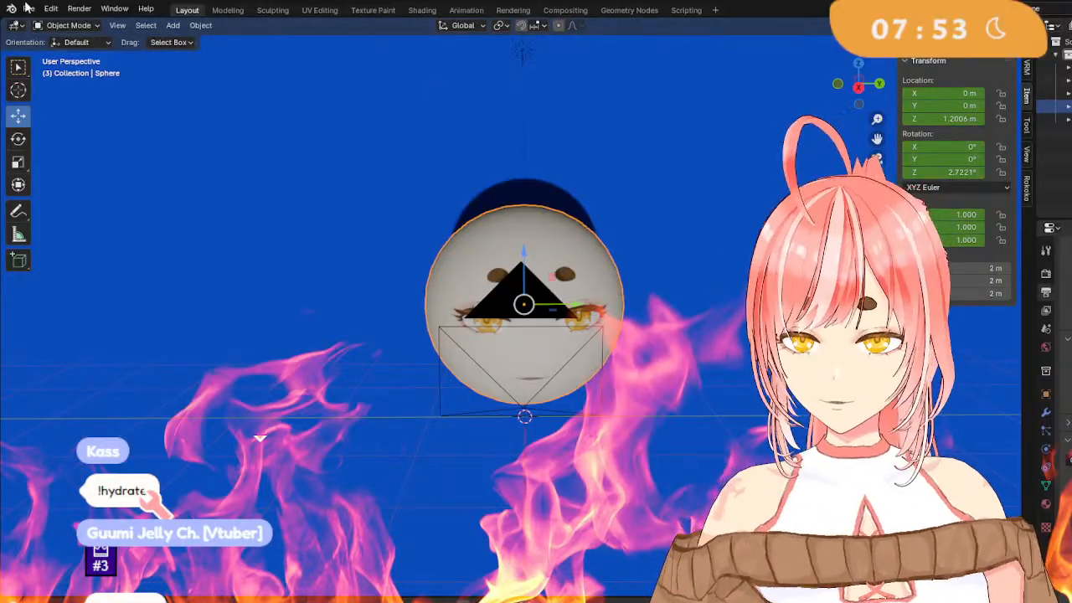
click(29, 9)
click(72, 90)
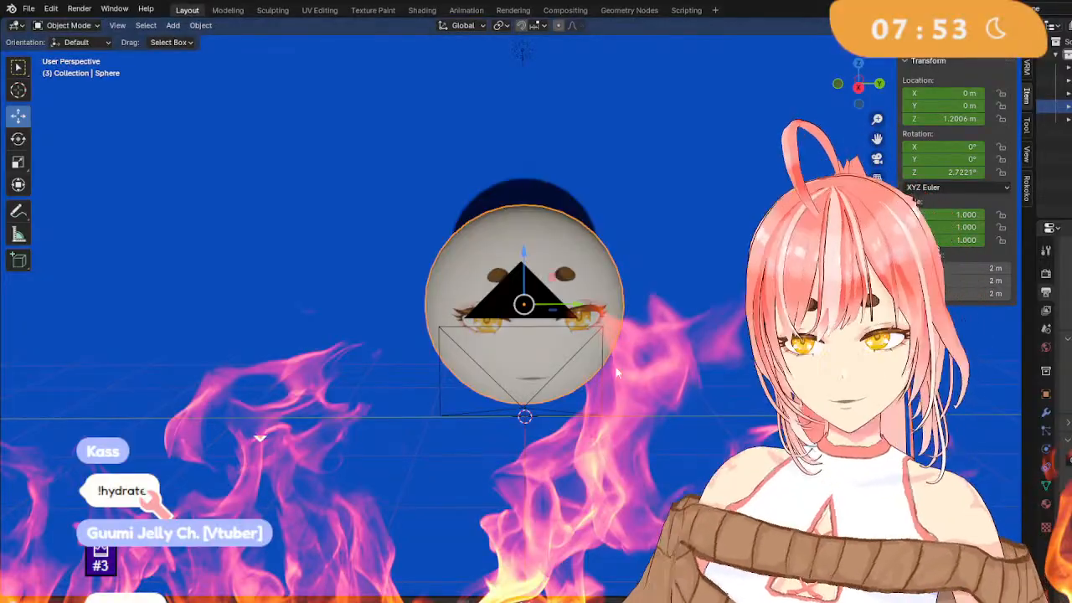
Delete the camera and the blue backdrop from the scene.
middle_drag(616, 367, 715, 366)
scroll(736, 365, down, 5)
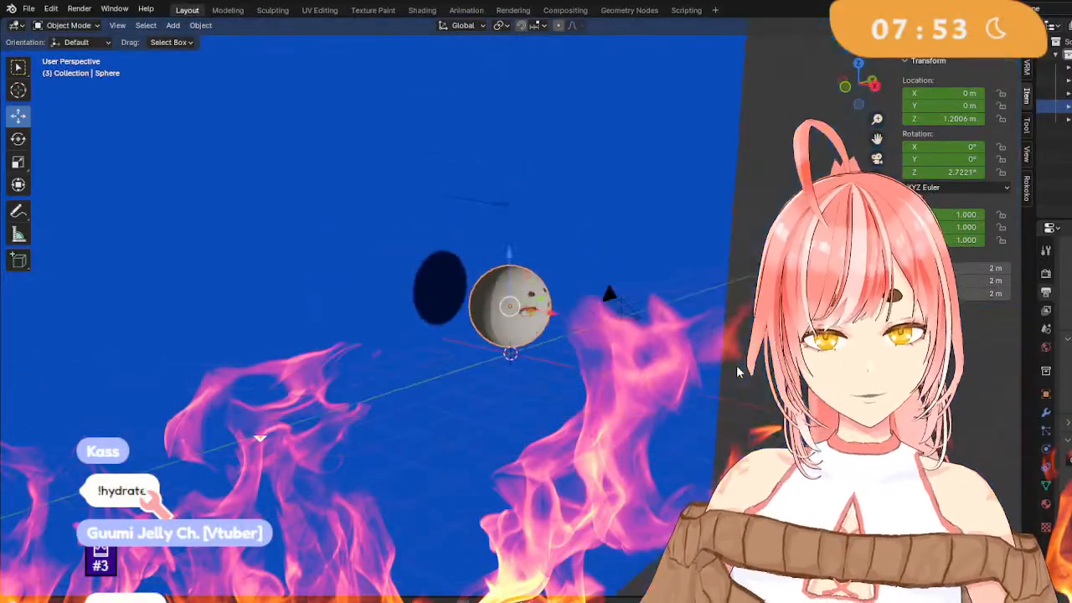
click(608, 293)
key(Delete)
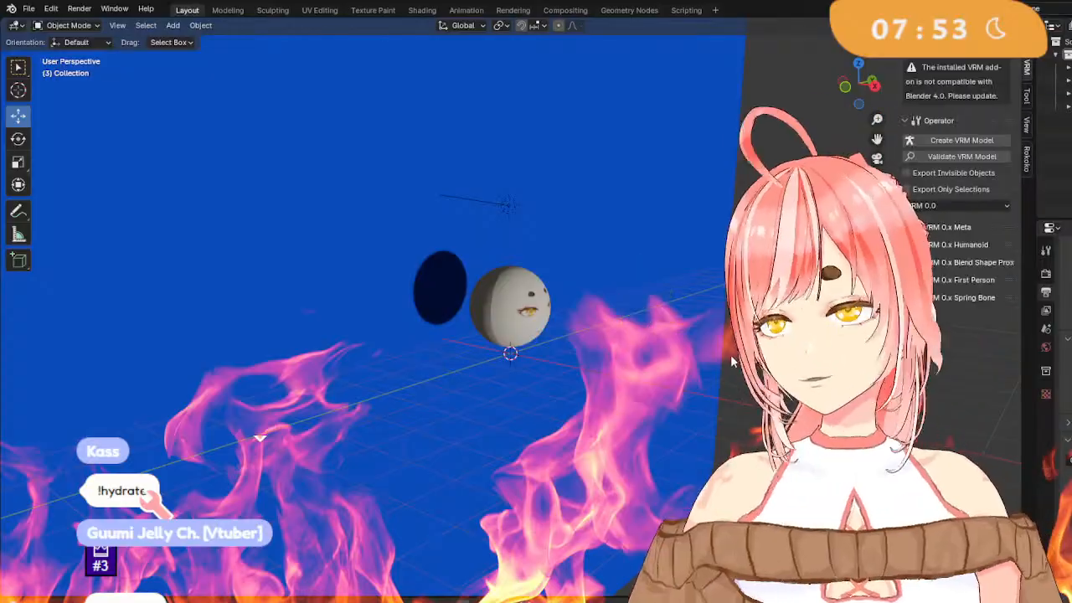
click(440, 289)
key(Delete)
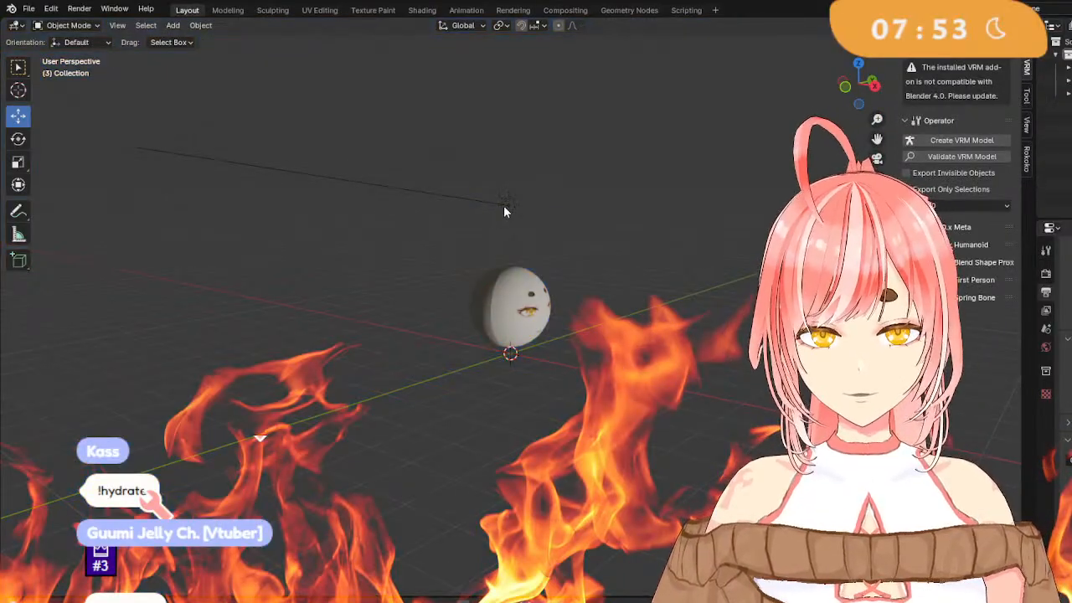
View the face sphere from the front and export it as a model file.
middle_drag(505, 211, 648, 309)
scroll(584, 307, up, 2)
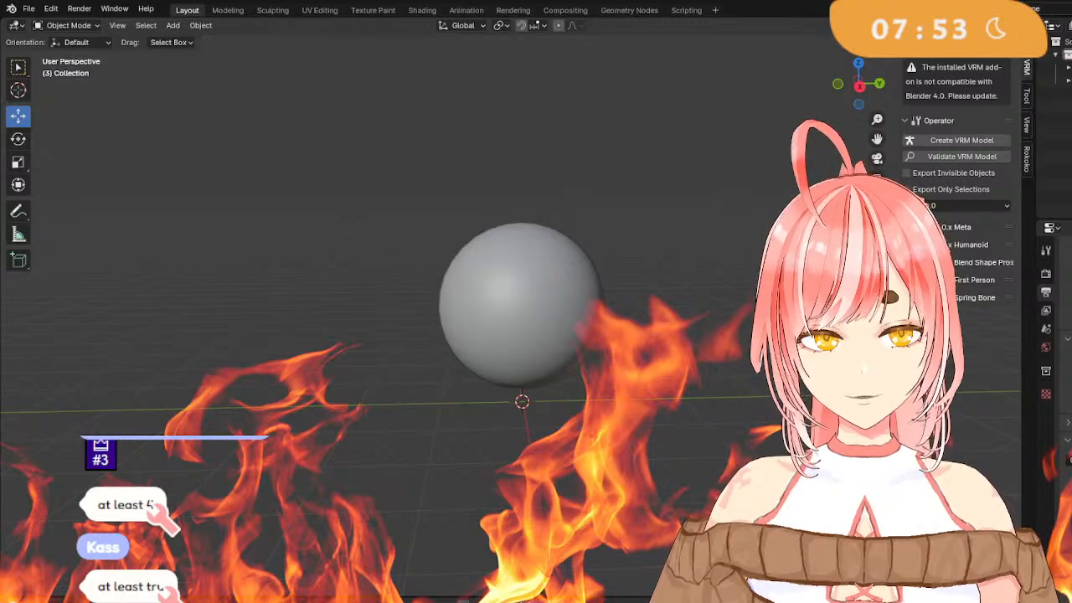
click(29, 9)
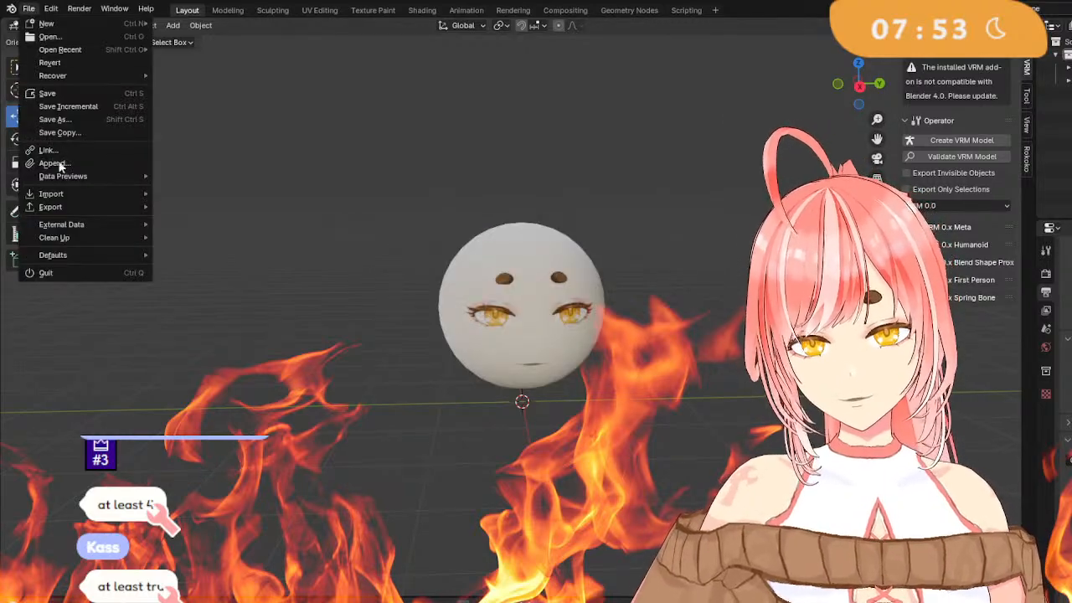
mouse_move(125, 207)
click(221, 324)
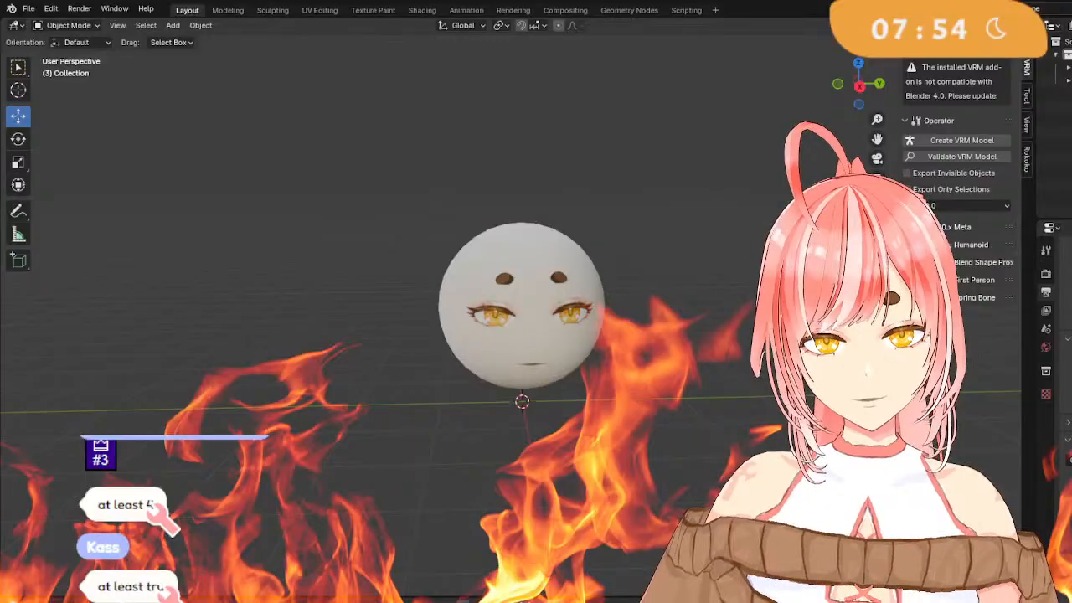
Inspect the sphere's face up close and save the project without the camera and backdrop.
middle_drag(651, 401, 599, 402)
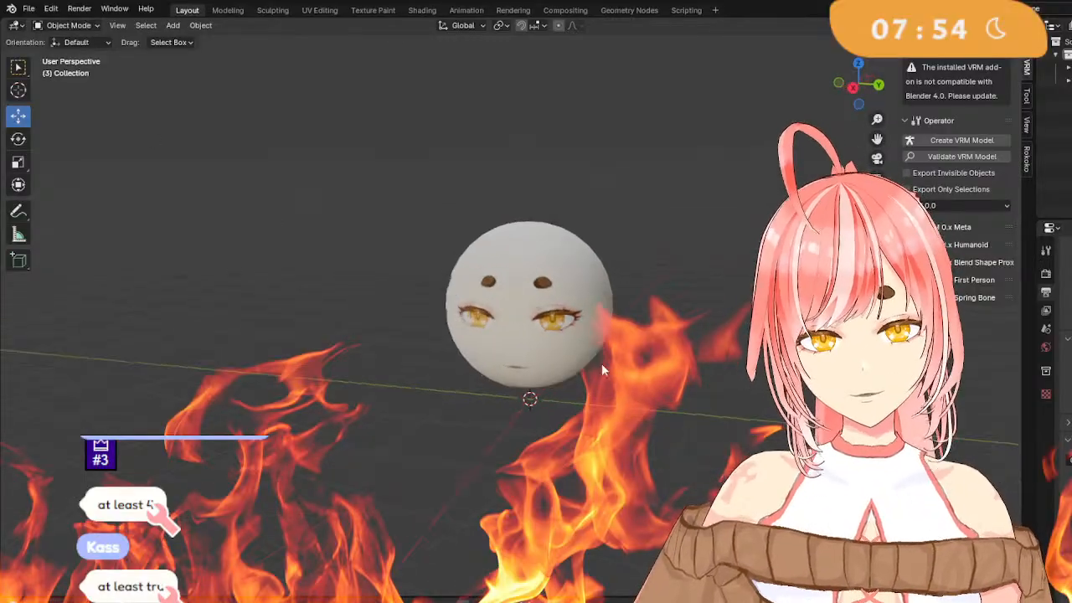
scroll(608, 364, up, 5)
middle_drag(607, 360, 186, 345)
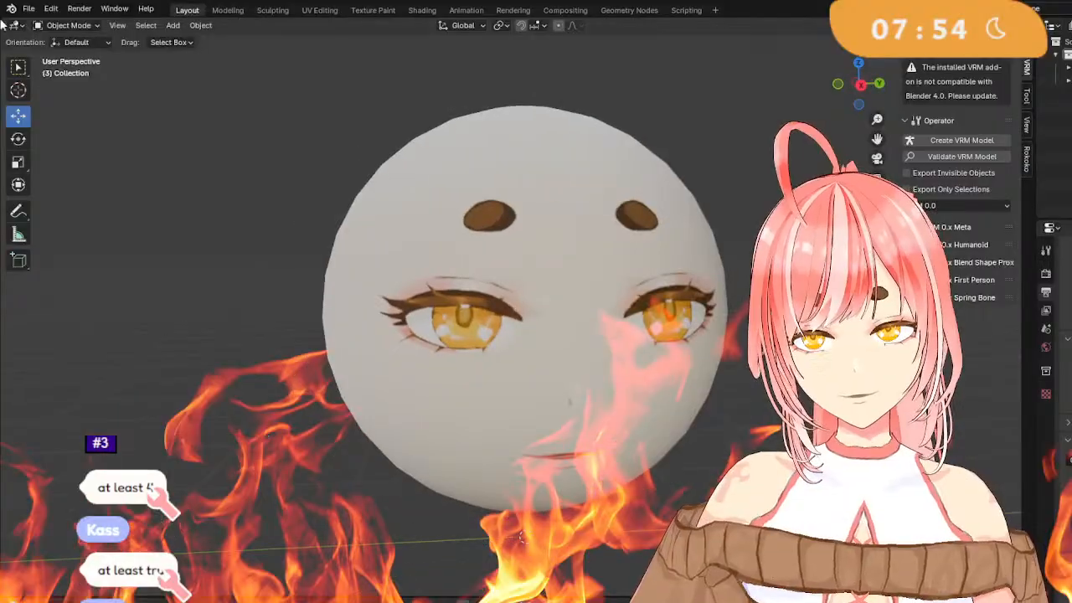
click(28, 8)
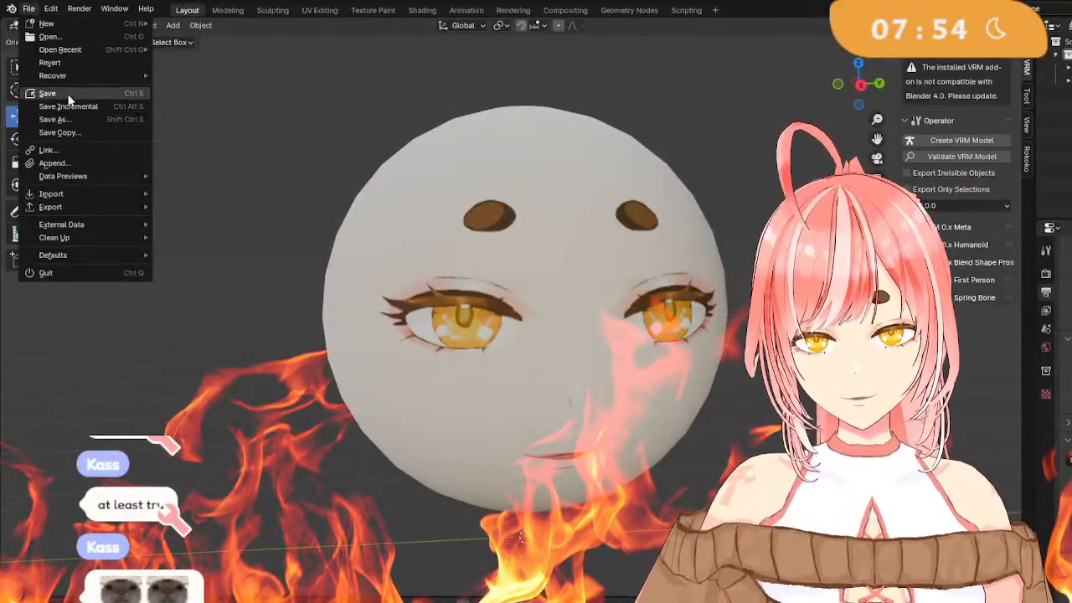
click(68, 94)
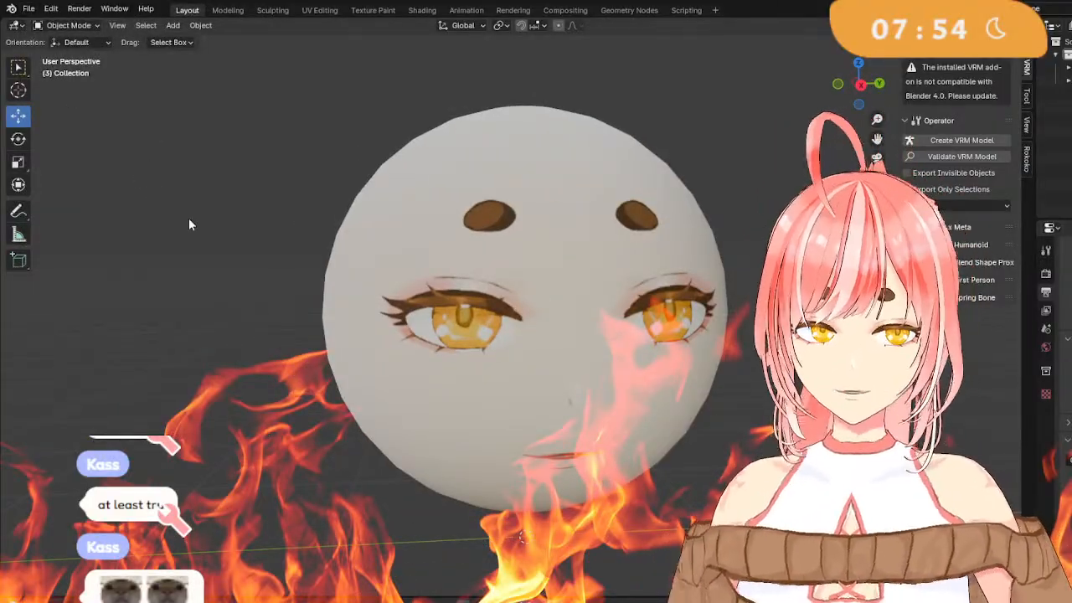
middle_drag(563, 264, 682, 227)
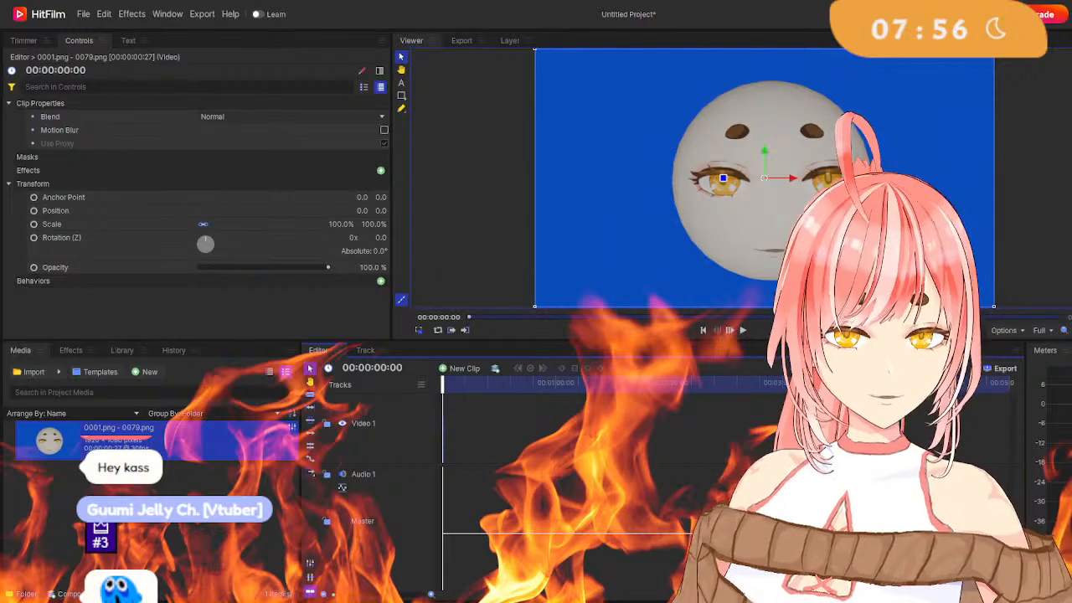
In HitFilm, play back the 0001.png - 0079.png image-sequence clip and check its last frame.
click(1021, 230)
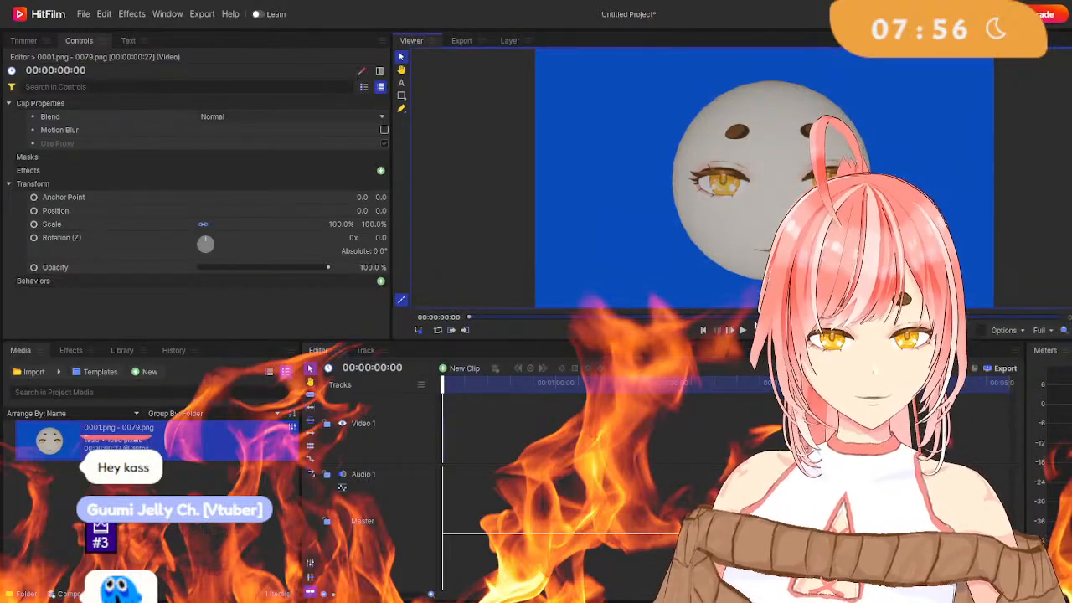
click(742, 330)
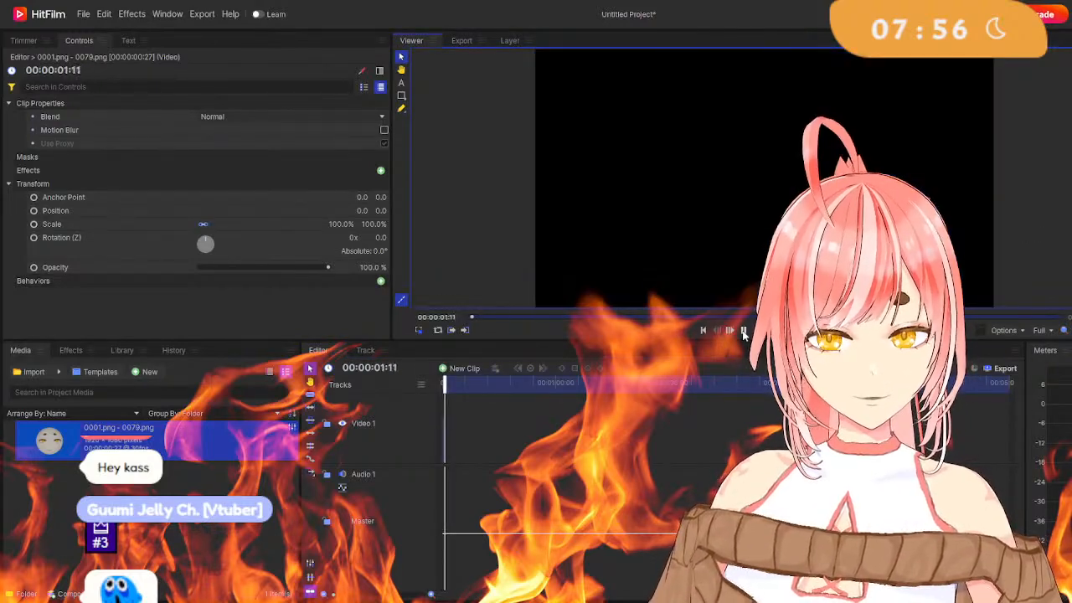
drag(446, 388, 425, 387)
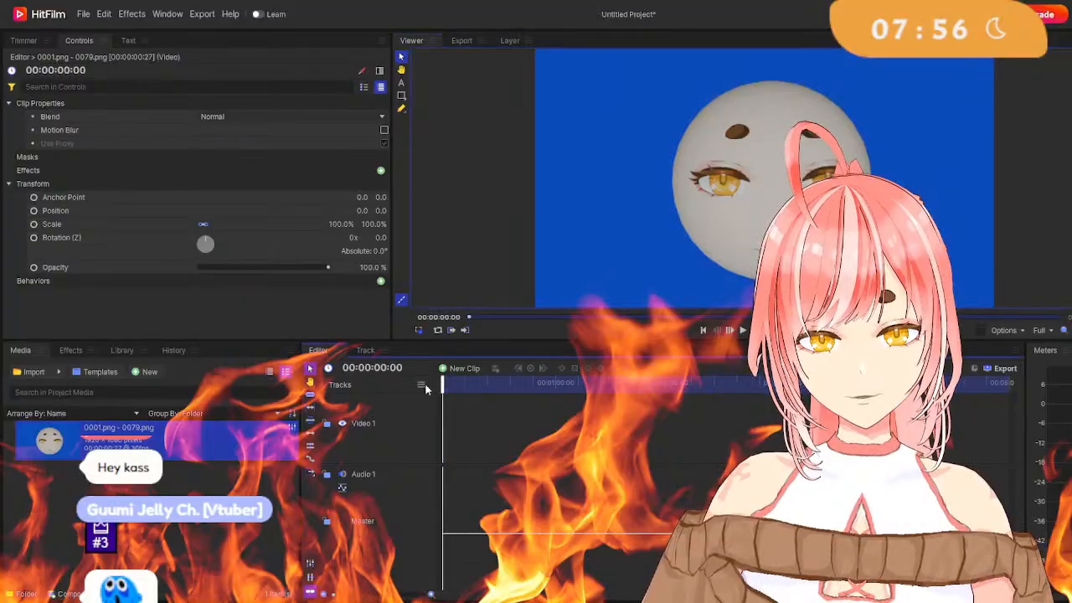
drag(366, 597, 419, 596)
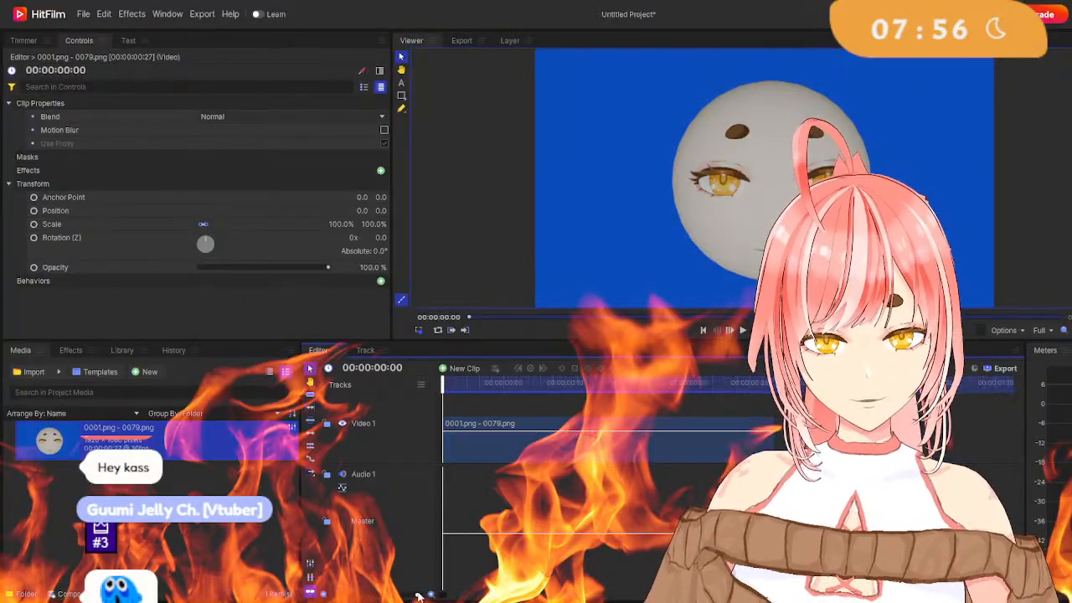
key(End)
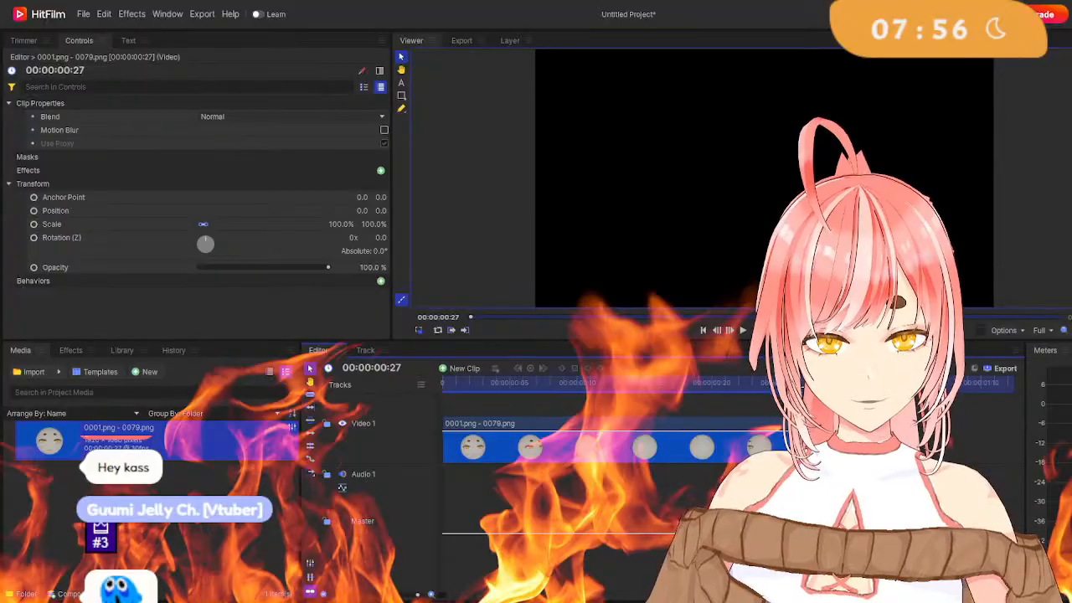
click(721, 330)
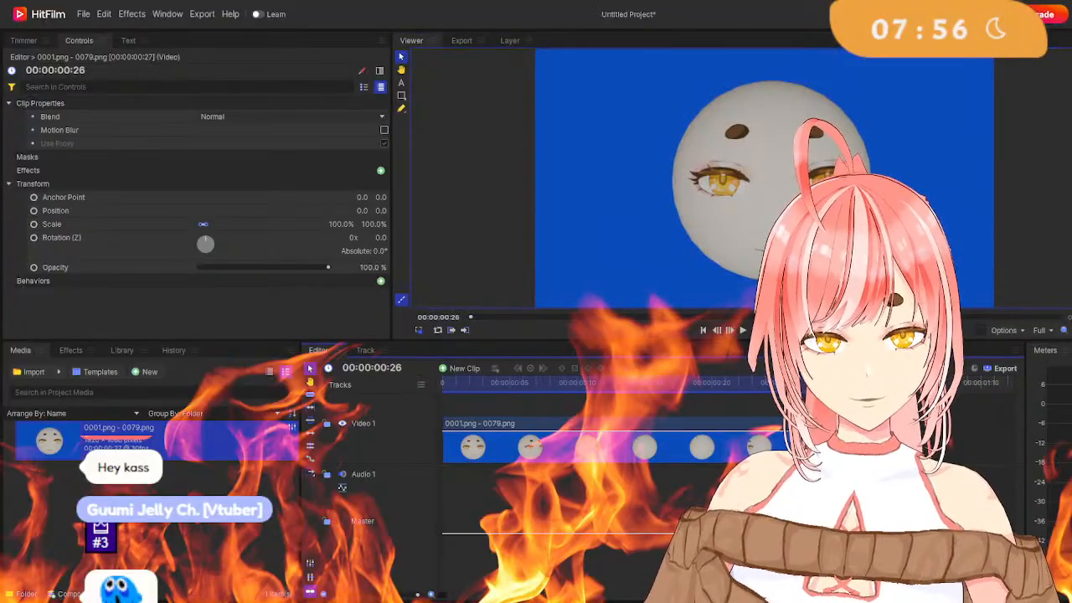
Move the playhead to the start, export the timeline with the Match Source preset and return to the viewer.
key(Home)
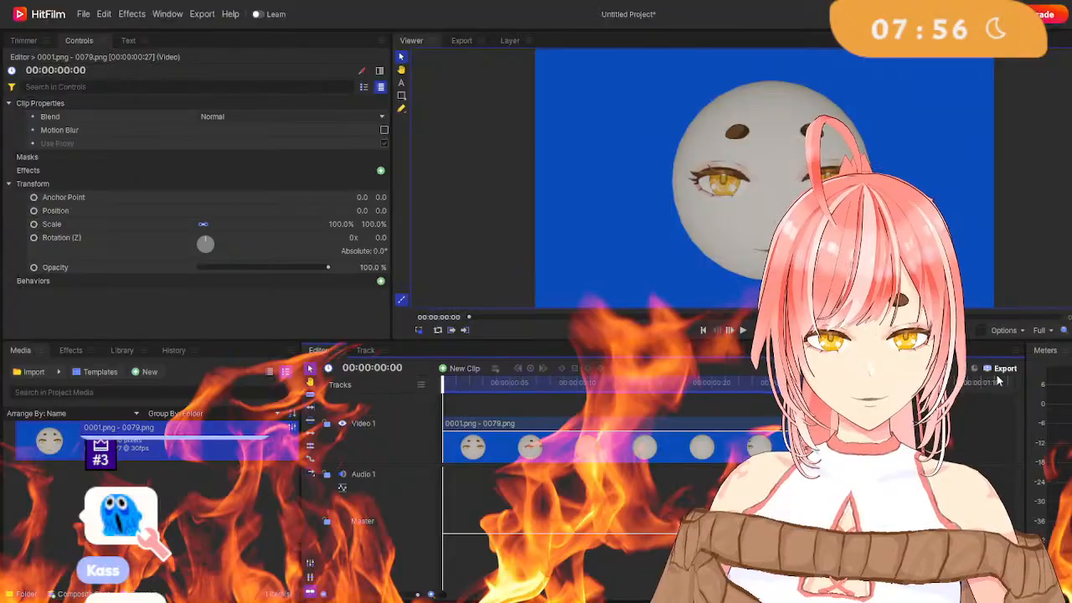
key(ctrl+m)
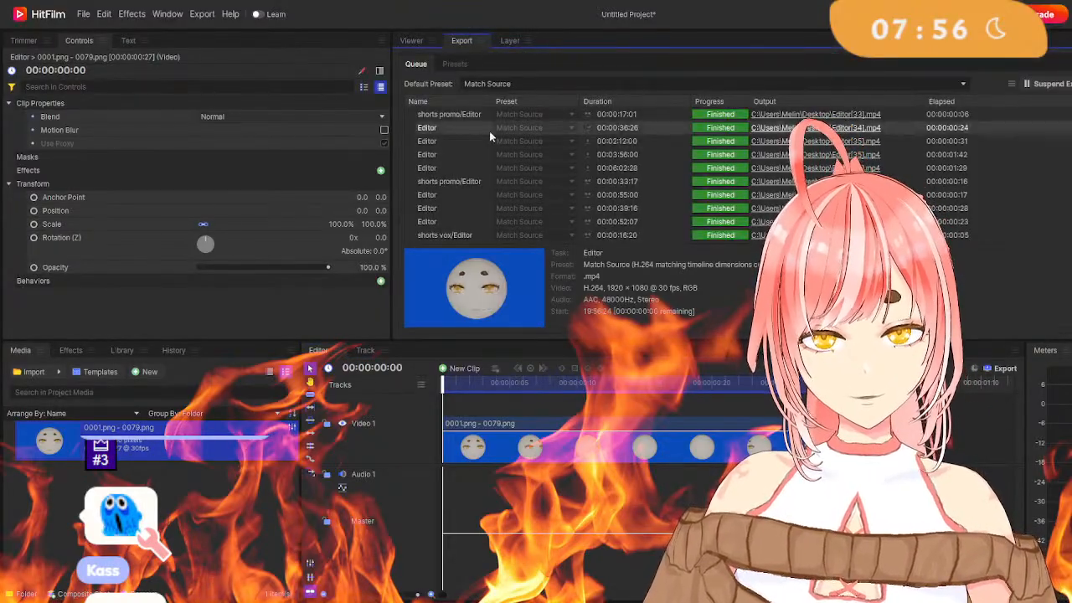
click(410, 41)
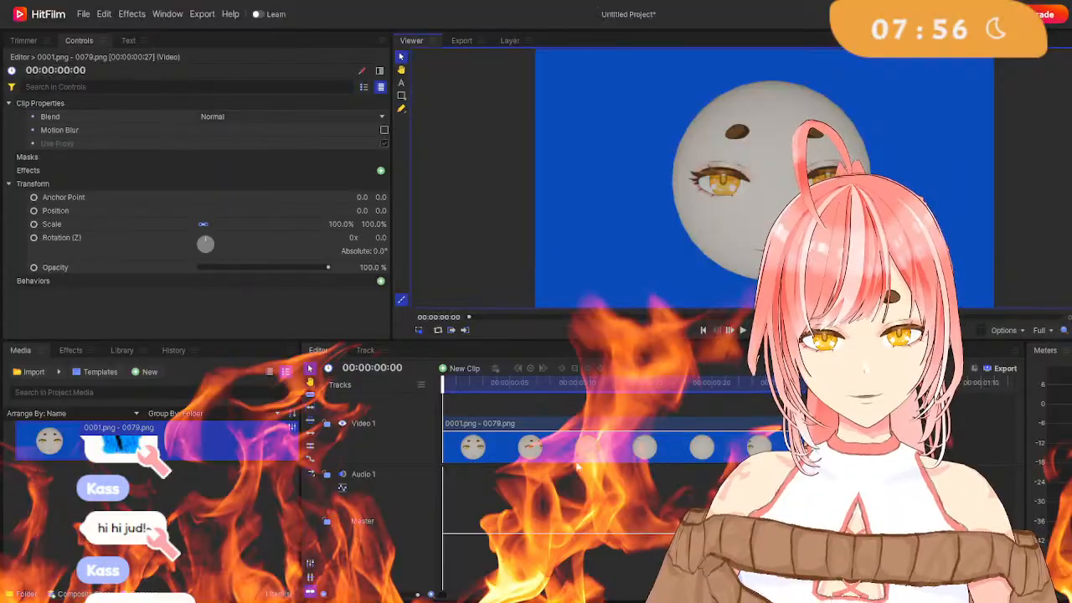
Apply the favourite Hue & RGB Key effect to the image-sequence clip and sample the blue backdrop as its key color.
click(74, 352)
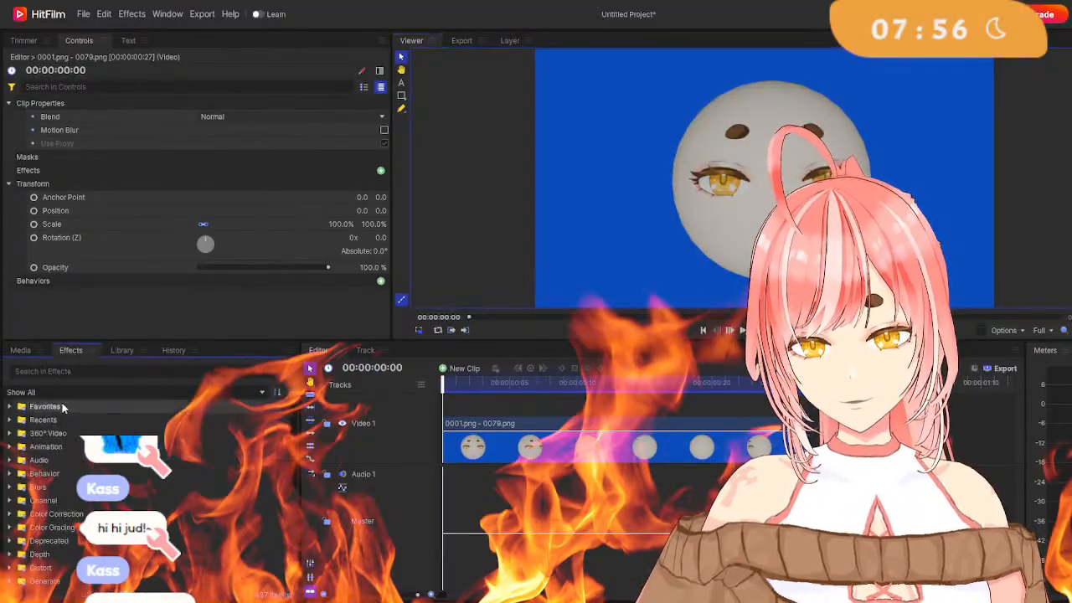
scroll(49, 486, down, 5)
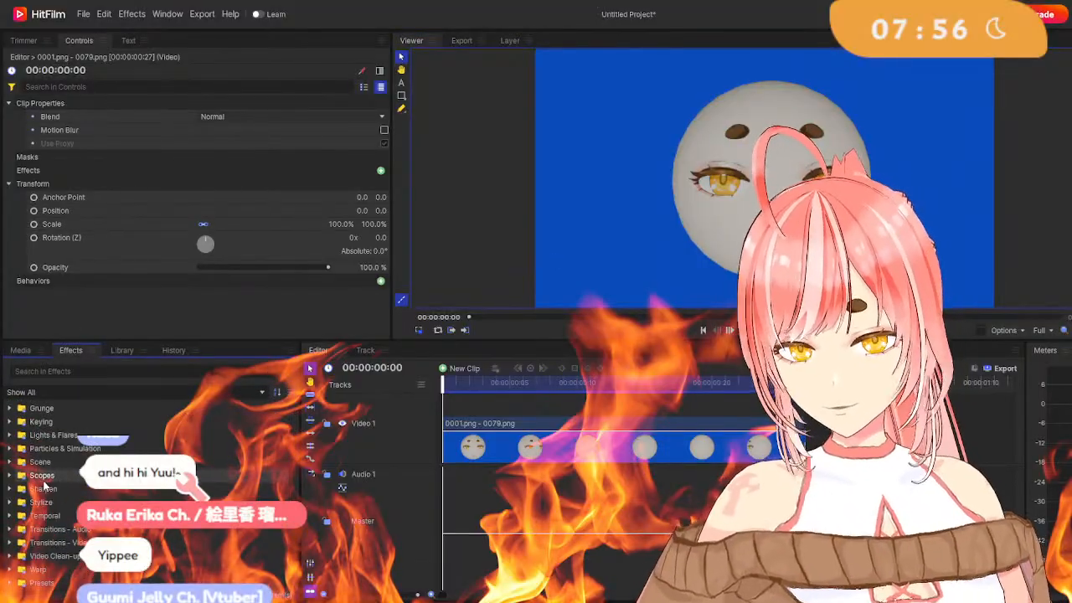
scroll(46, 486, down, 2)
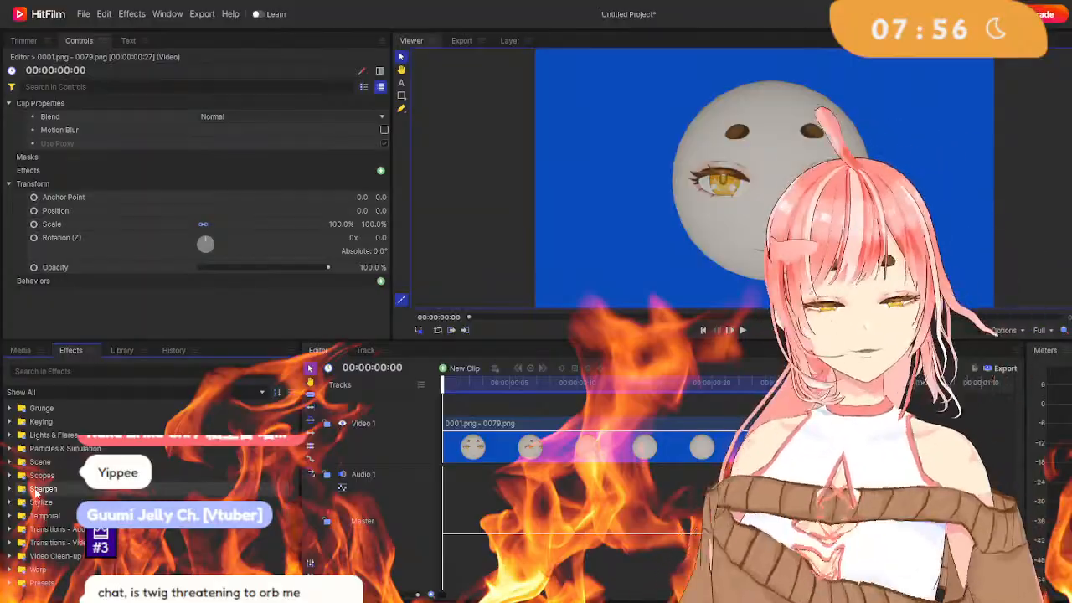
scroll(34, 436, up, 5)
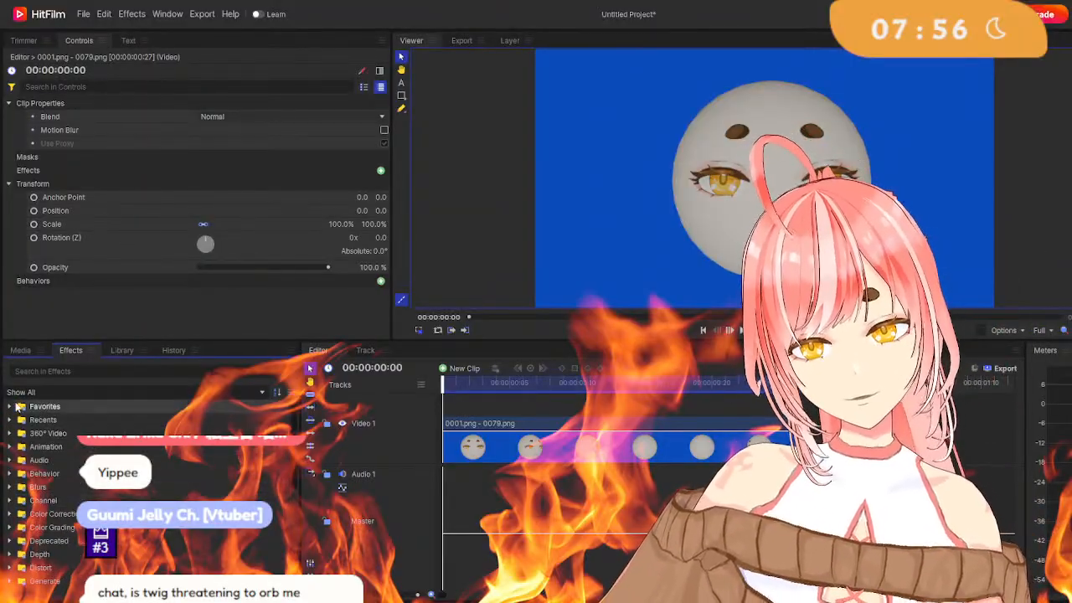
click(9, 407)
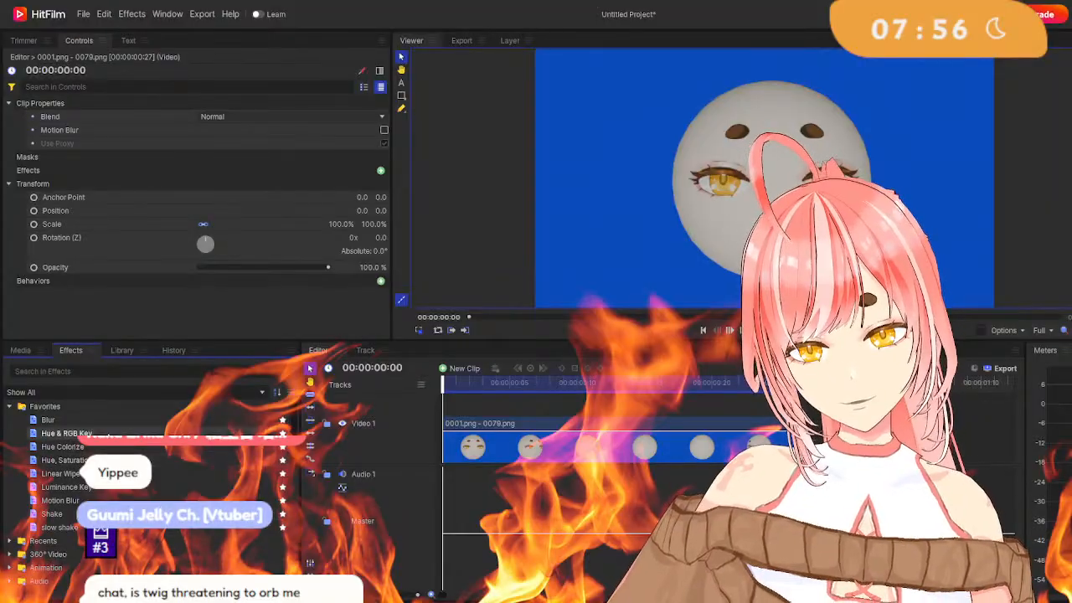
drag(67, 433, 626, 461)
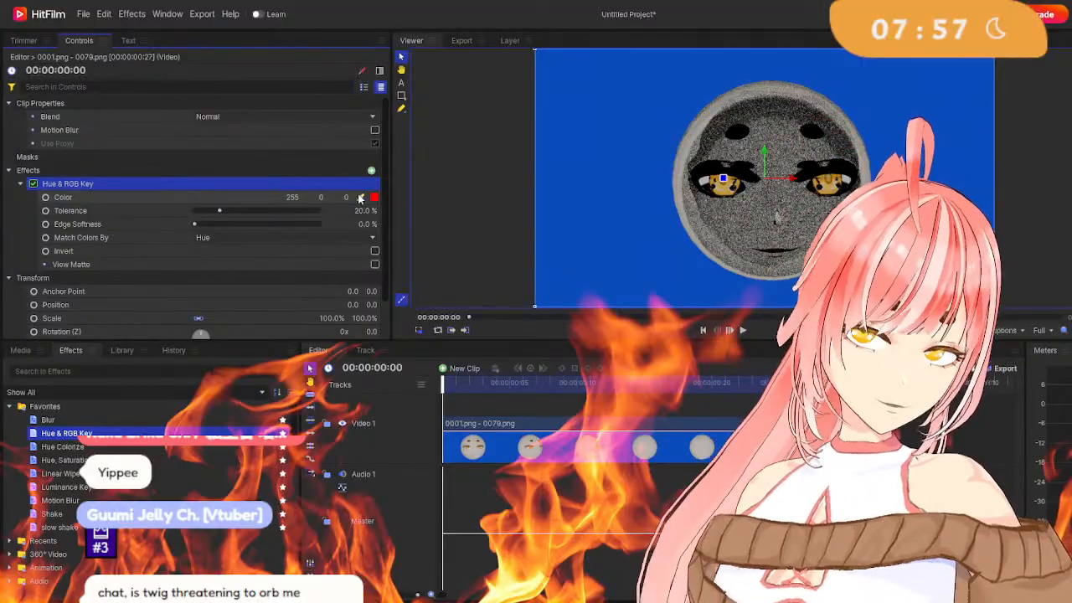
click(360, 198)
click(586, 140)
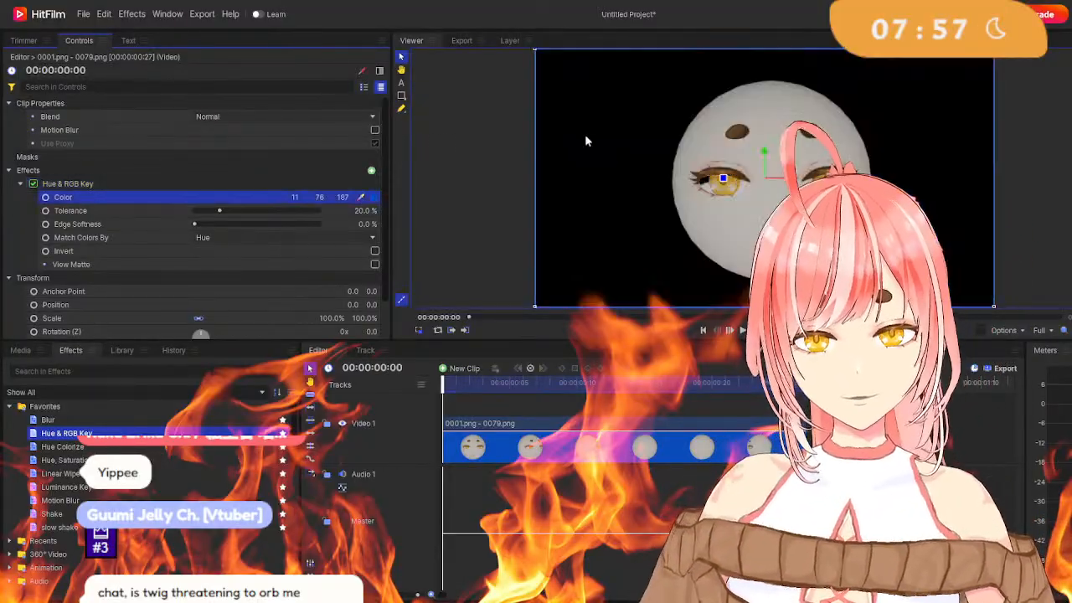
Set the Hue & RGB Key effect to match colors by RGB, play back the keyed clip and return the playhead to the start.
click(250, 241)
click(251, 242)
click(253, 254)
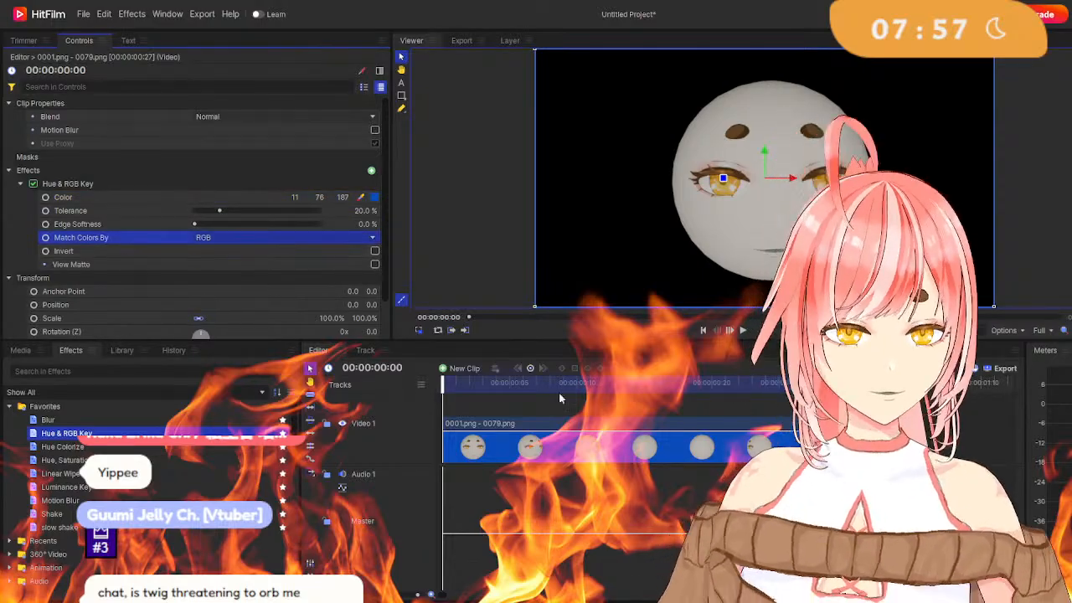
click(743, 332)
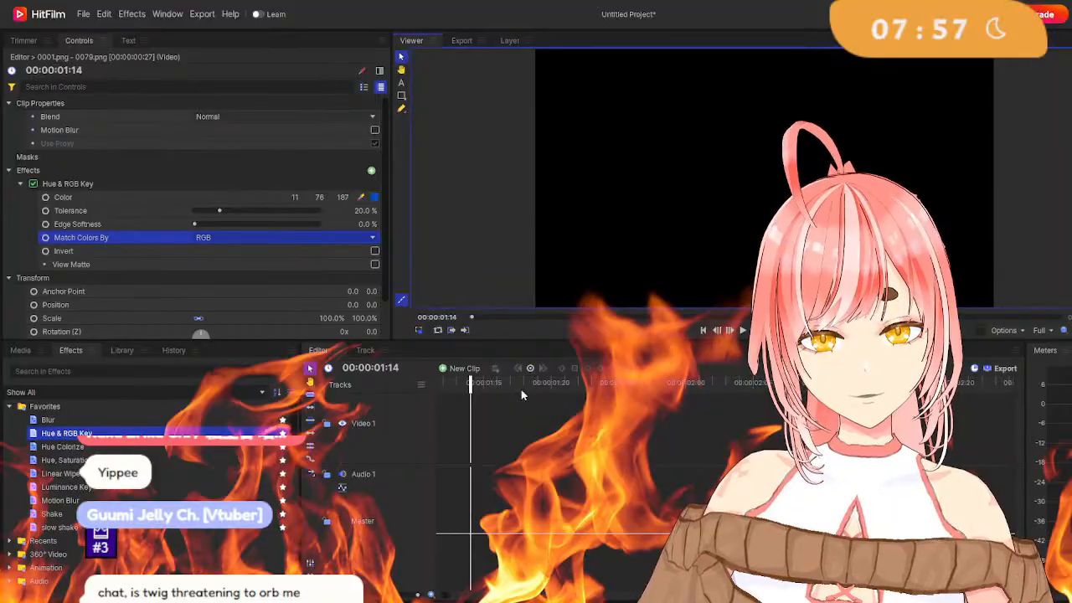
drag(471, 384, 180, 401)
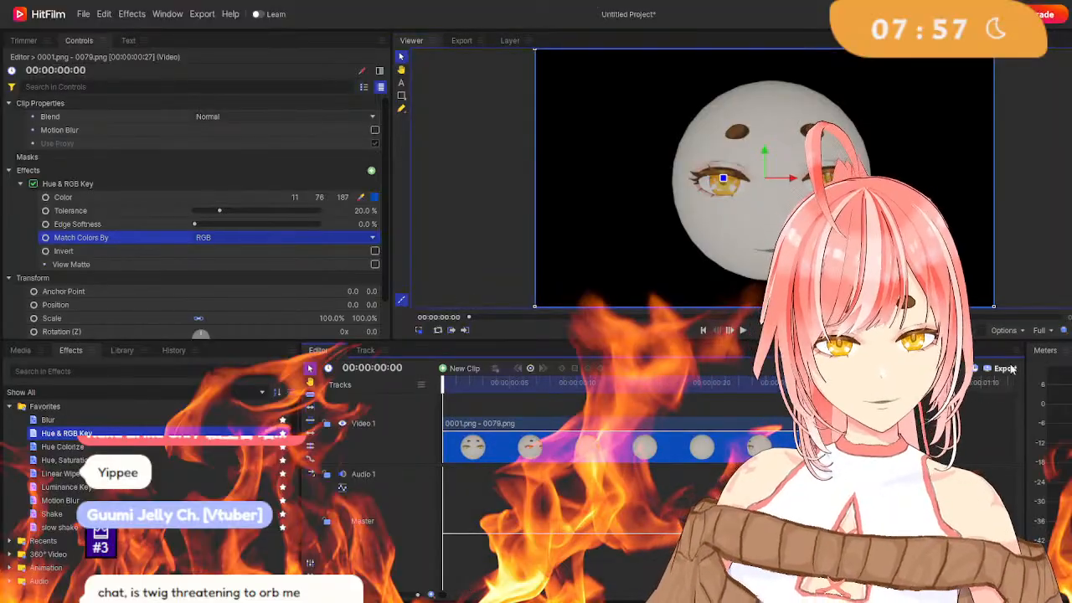
Export the keyed timeline with the Match Source preset, check the task in the export queue and return to the viewer.
click(1006, 368)
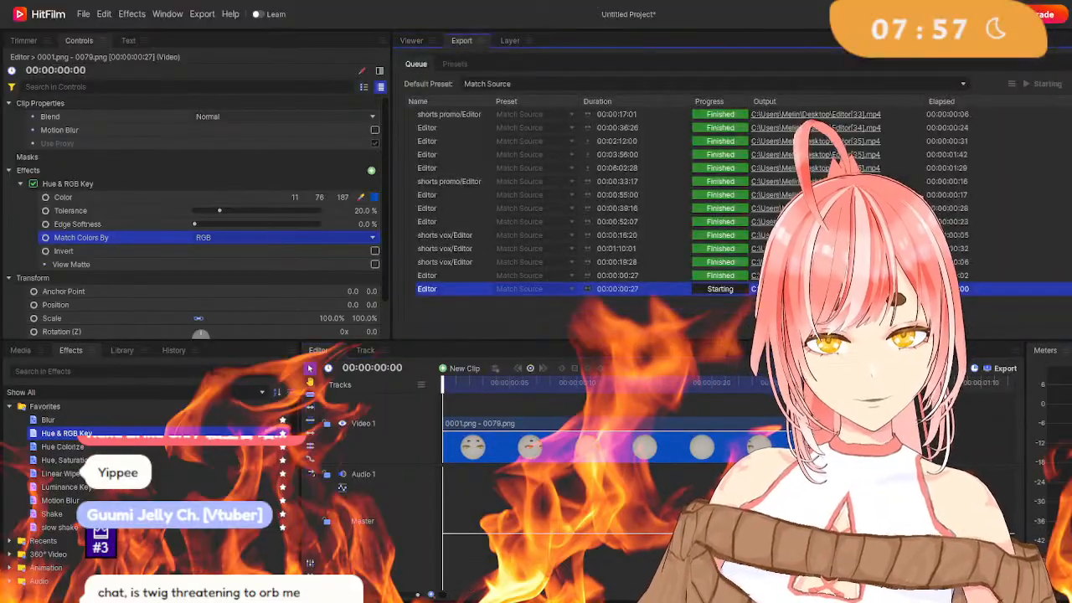
click(413, 41)
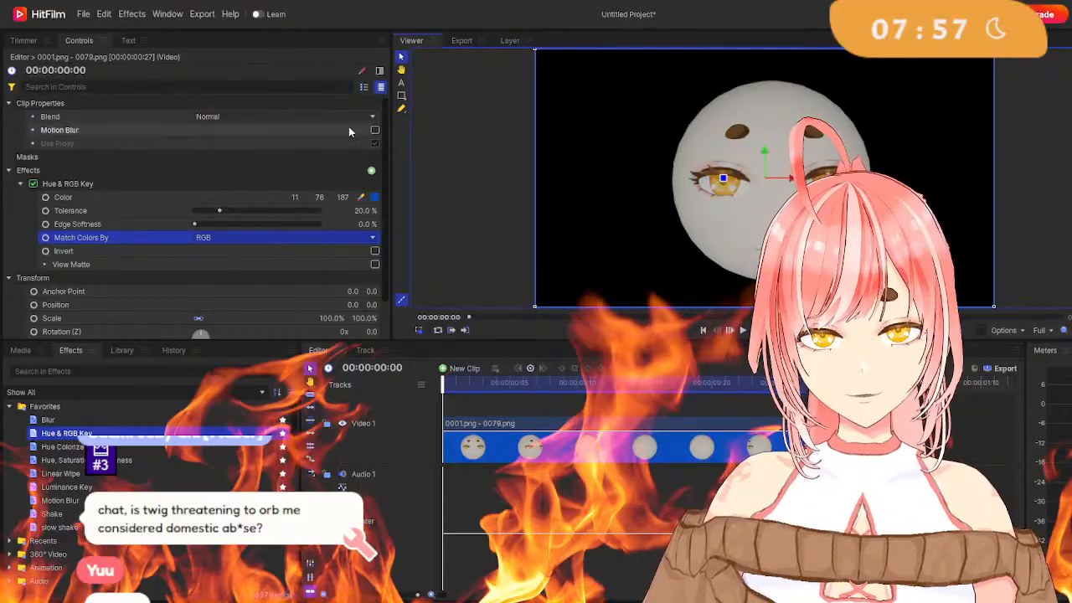
click(462, 40)
scroll(609, 171, down, 3)
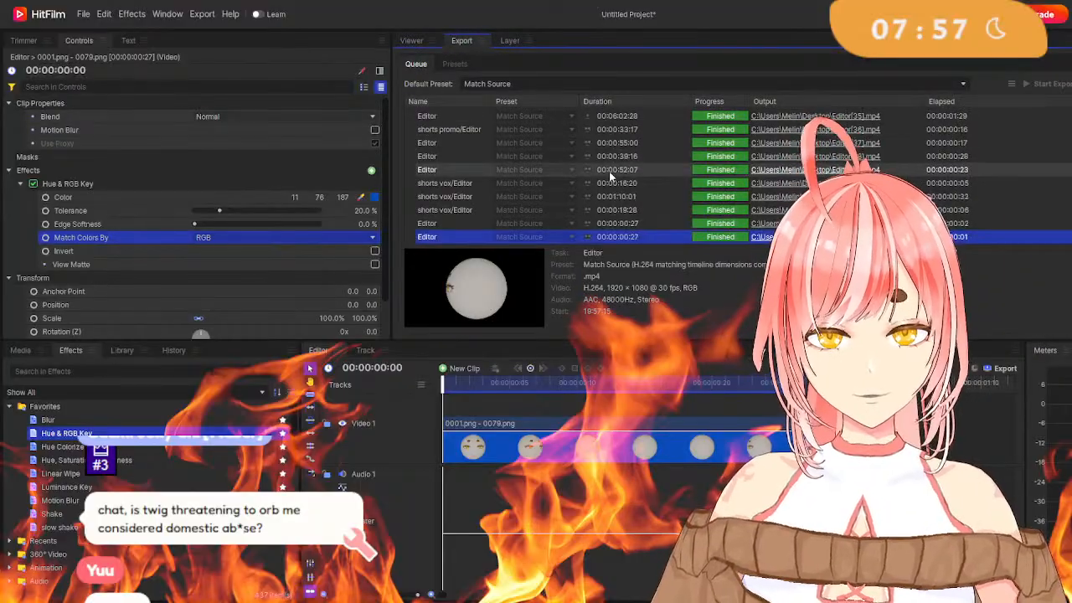
click(411, 40)
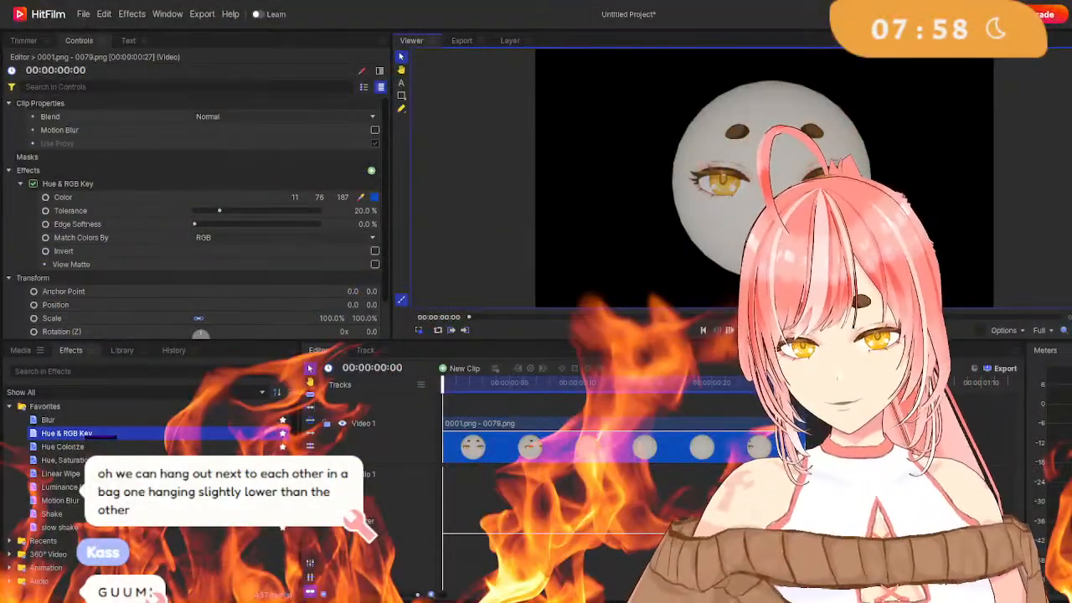
Place another 0001.png - 0079.png sequence clip on Video 1 at 00:00:01:00 and play through it.
click(19, 350)
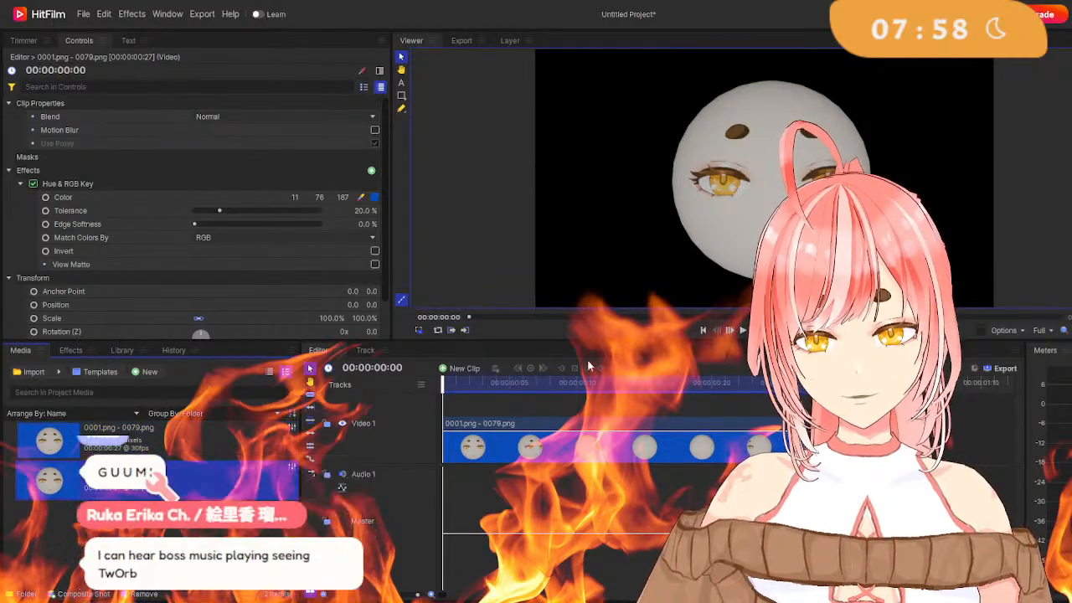
key(shift+Right)
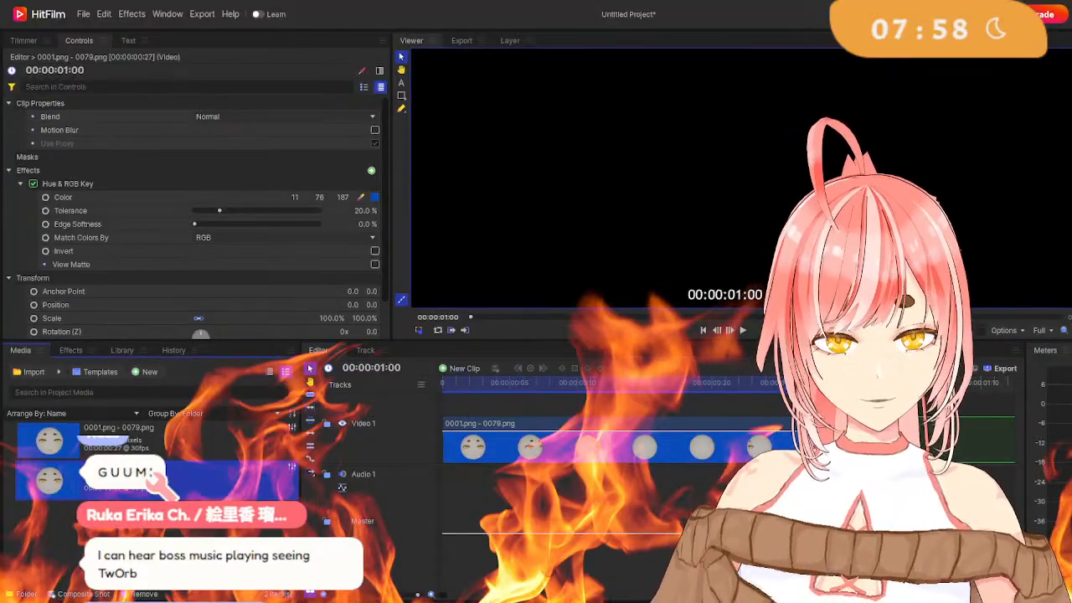
key(ctrl+z)
key(space)
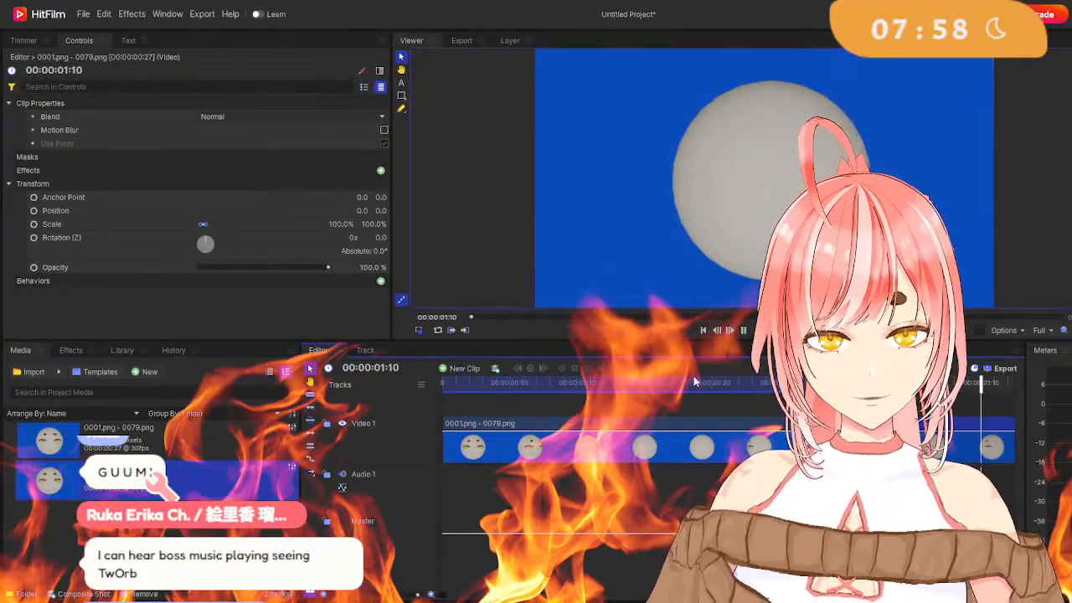
key(space)
key(ctrl+z)
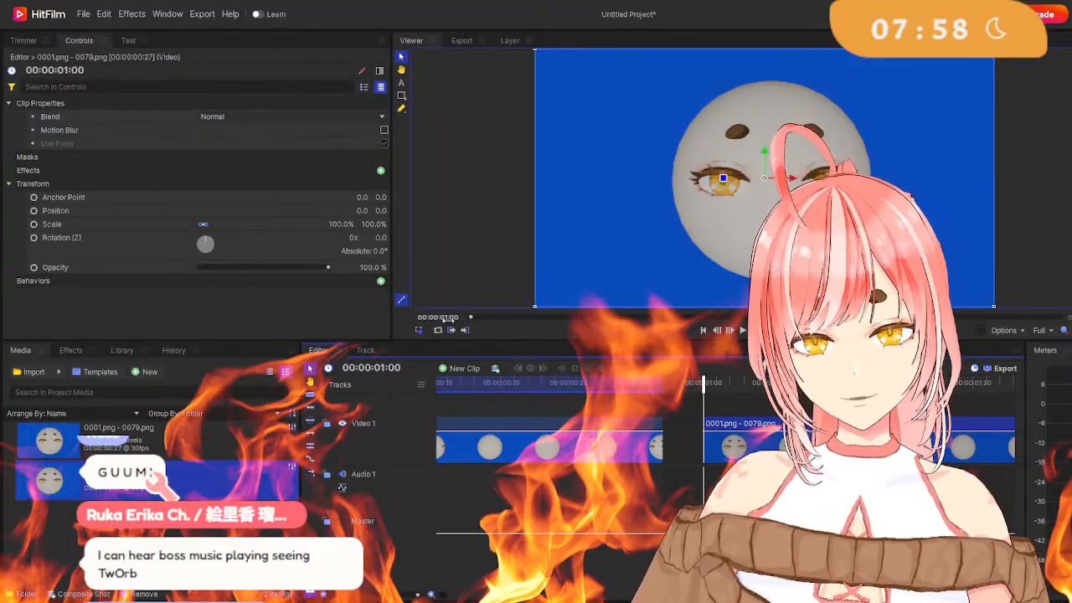
drag(717, 385, 832, 385)
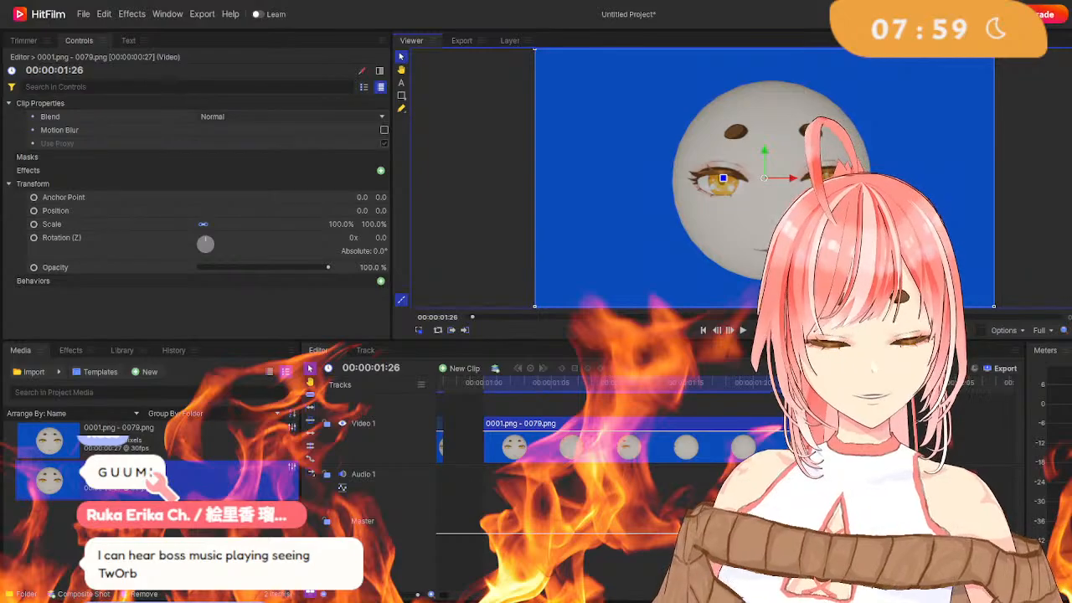
Copy the Hue & RGB Key effect from the first sequence clip onto the second one.
click(510, 384)
drag(510, 405, 552, 412)
click(540, 451)
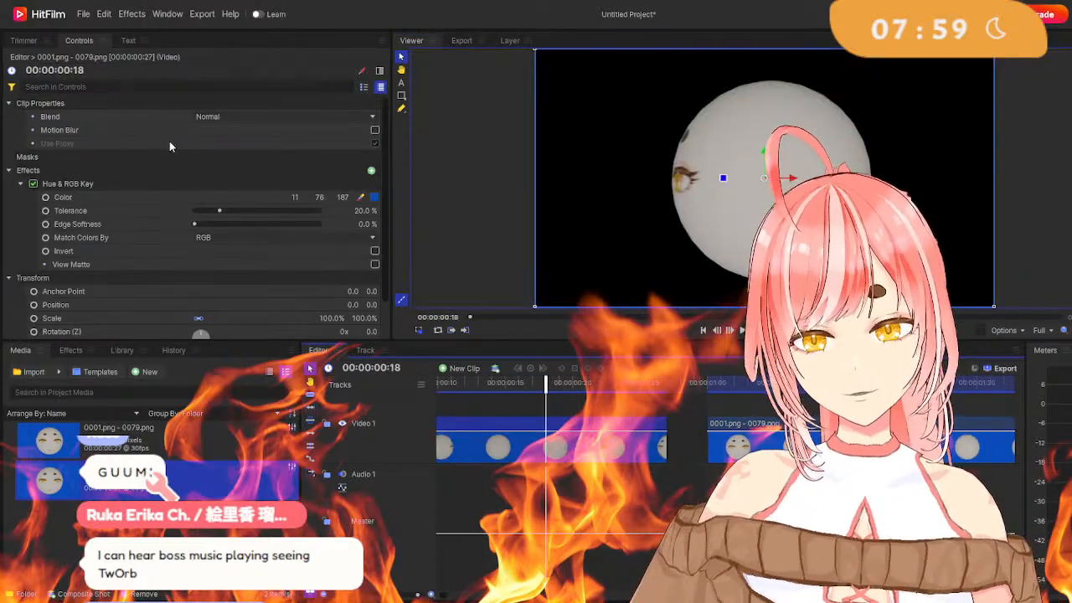
click(160, 186)
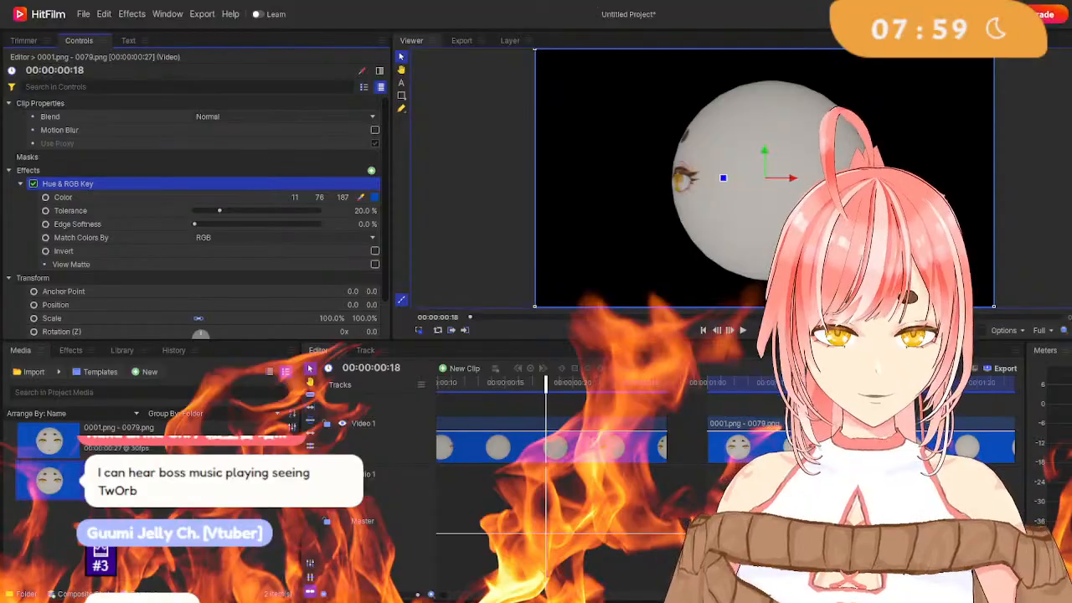
click(872, 386)
click(867, 444)
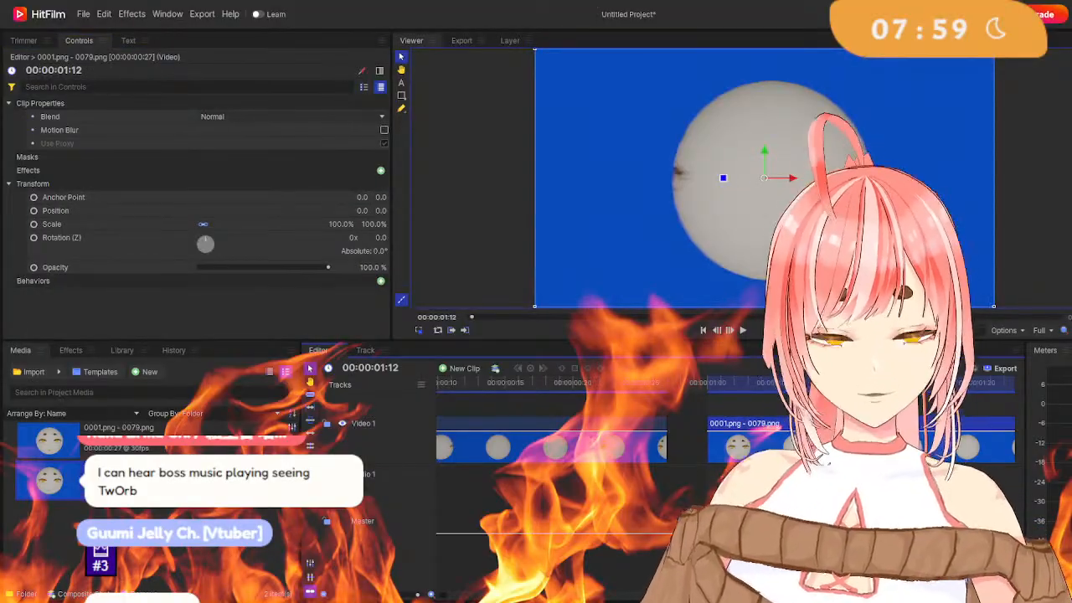
key(ctrl+v)
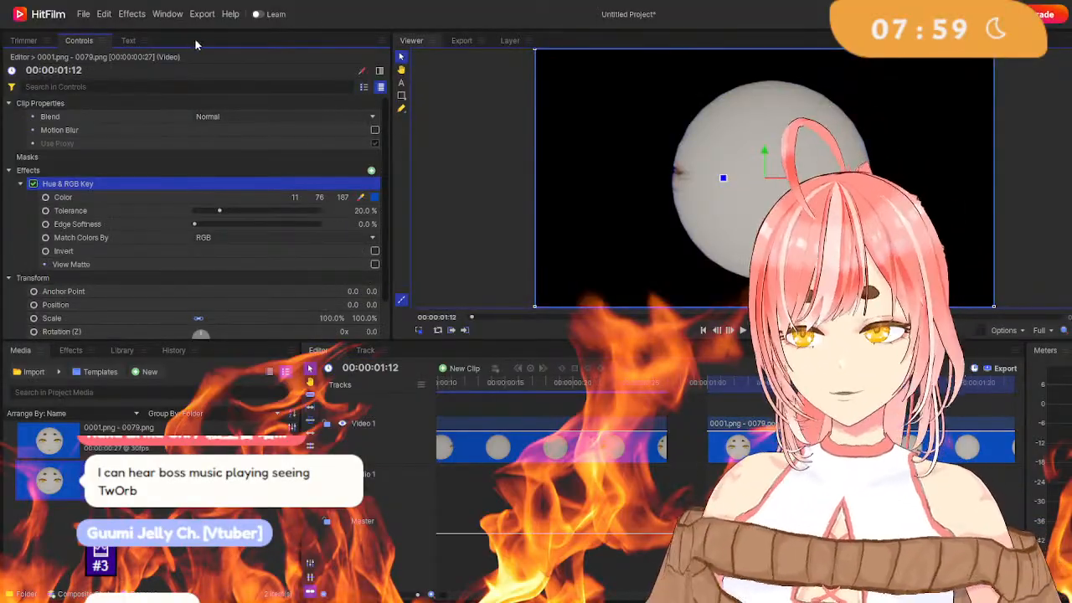
Review the export queue with its Uncompressed AVI with Alpha task and return to the viewer.
click(464, 42)
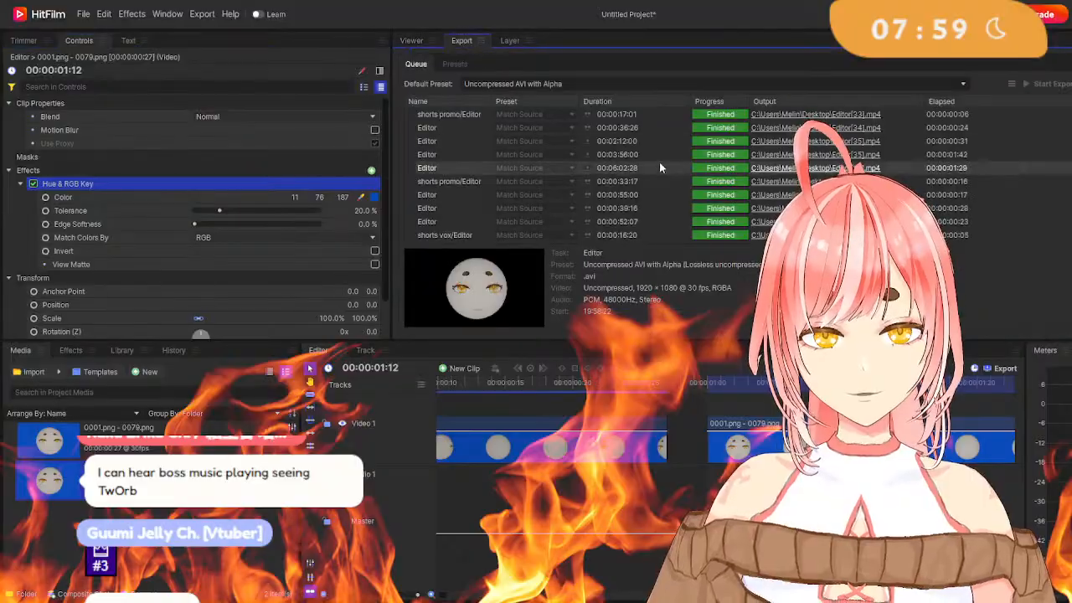
click(419, 39)
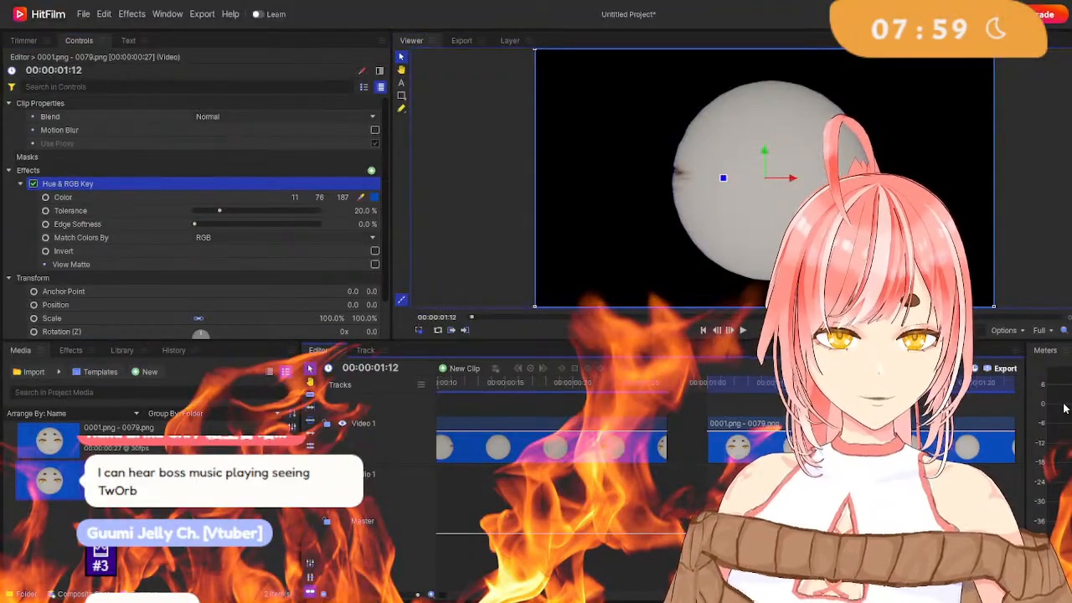
click(1065, 409)
click(413, 40)
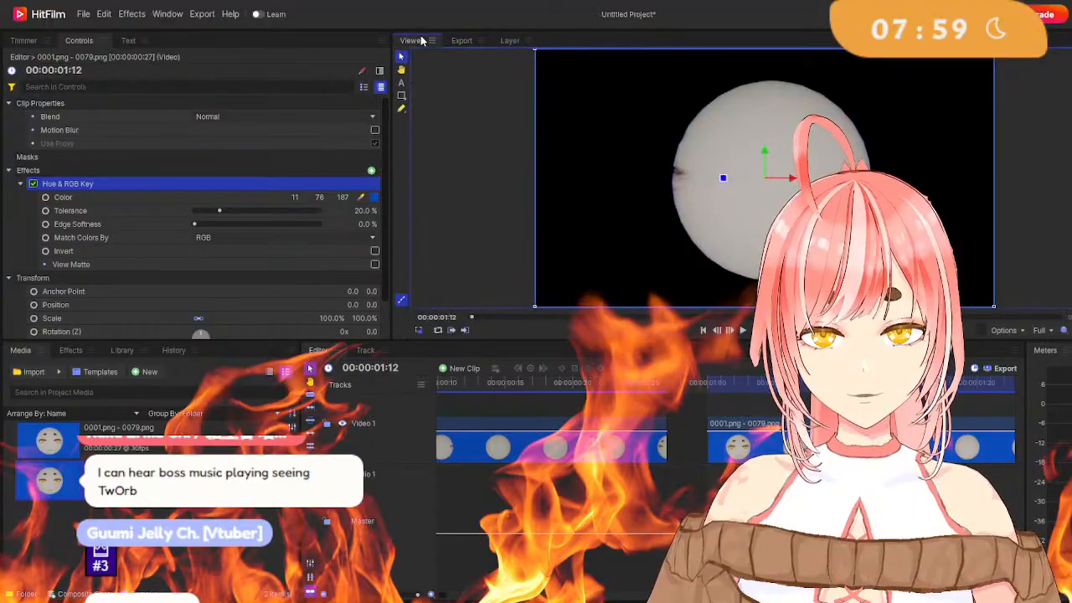
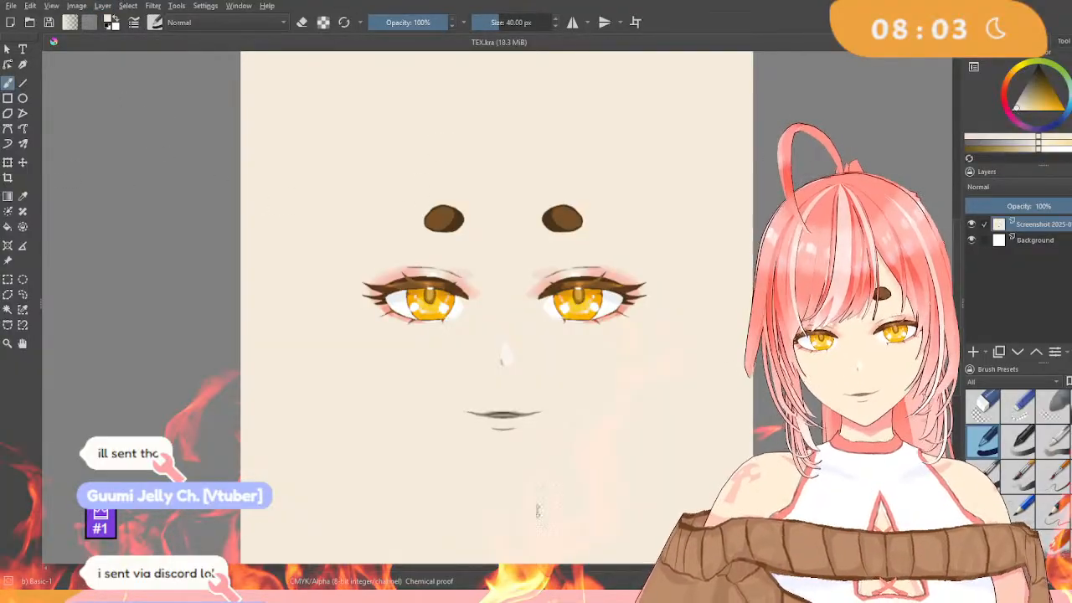
In Krita, paste the Guumi_Jelly artwork into TEX.kra as a new layer and lower its opacity to 44%.
key(ctrl+v)
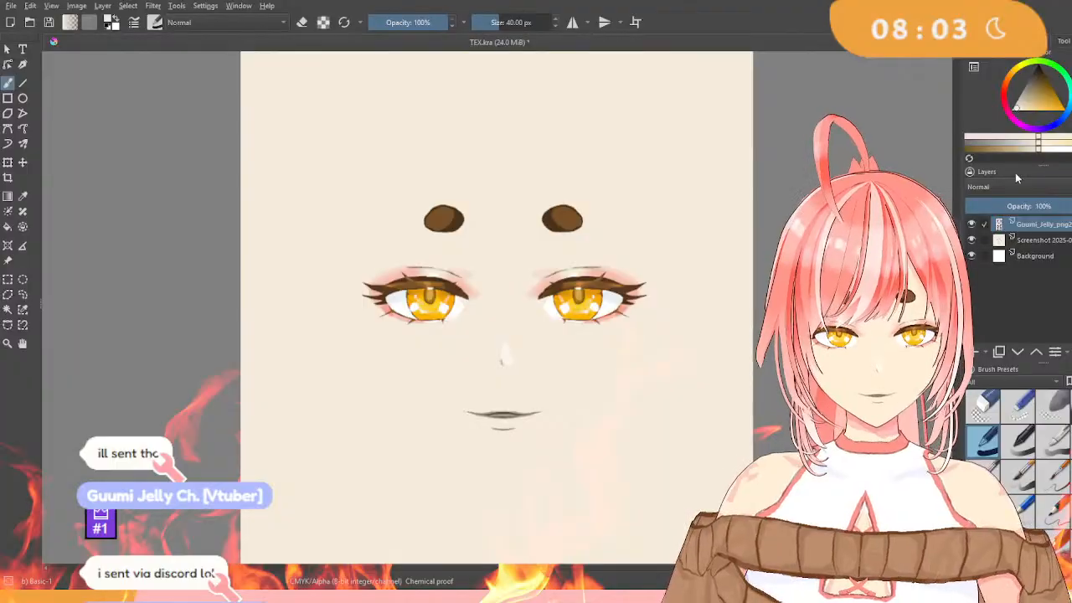
drag(1037, 205, 1033, 205)
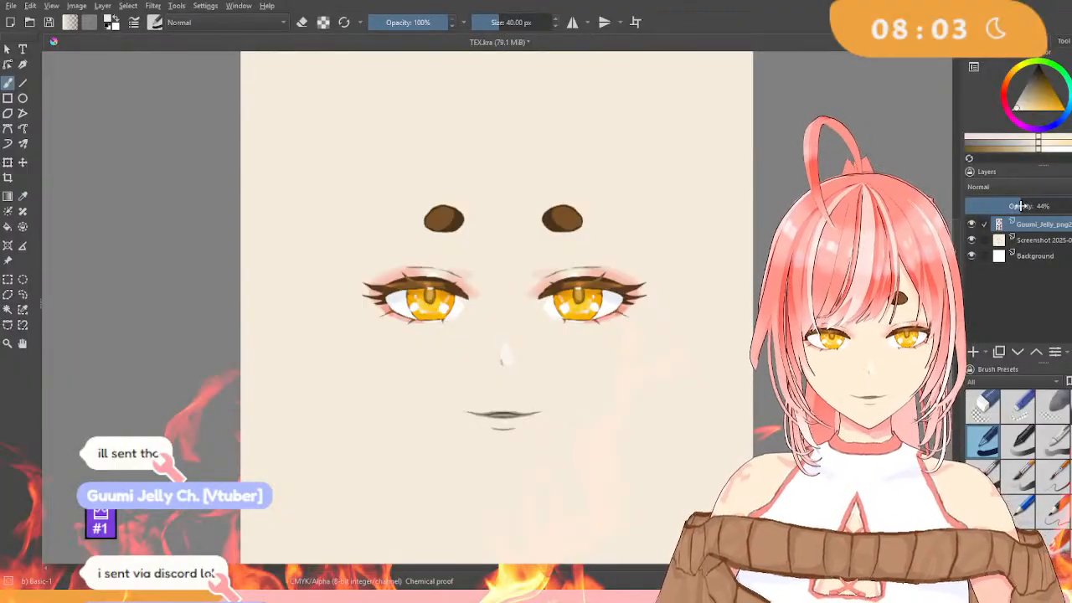
Transform the pasted artwork so its face lines up with the eyes and mouth of the existing texture, and restore its layer opacity to 100%.
scroll(880, 239, down, 6)
middle_drag(879, 238, 700, 245)
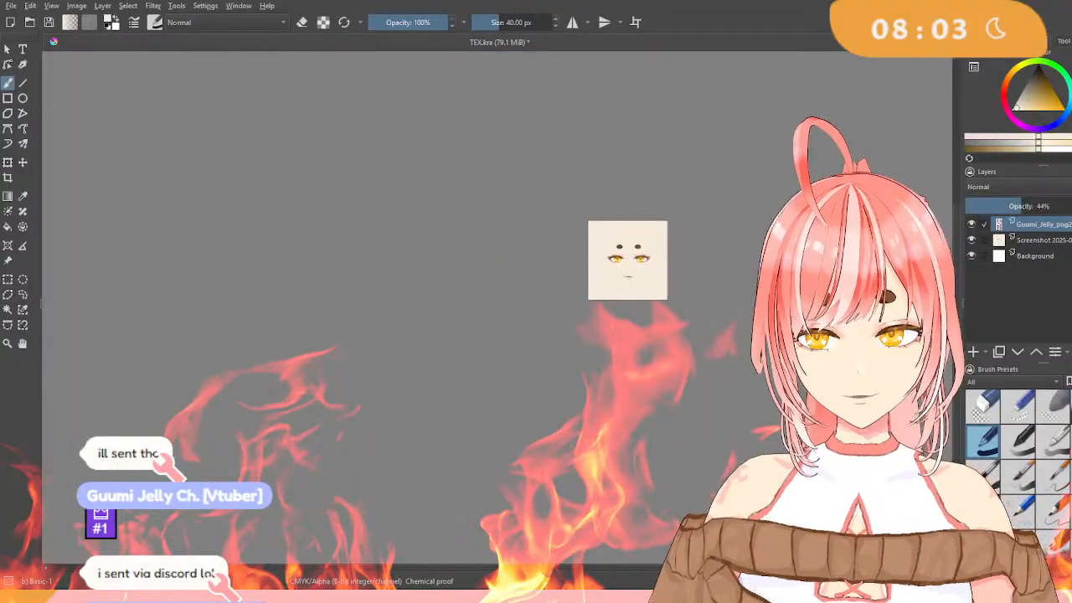
click(7, 163)
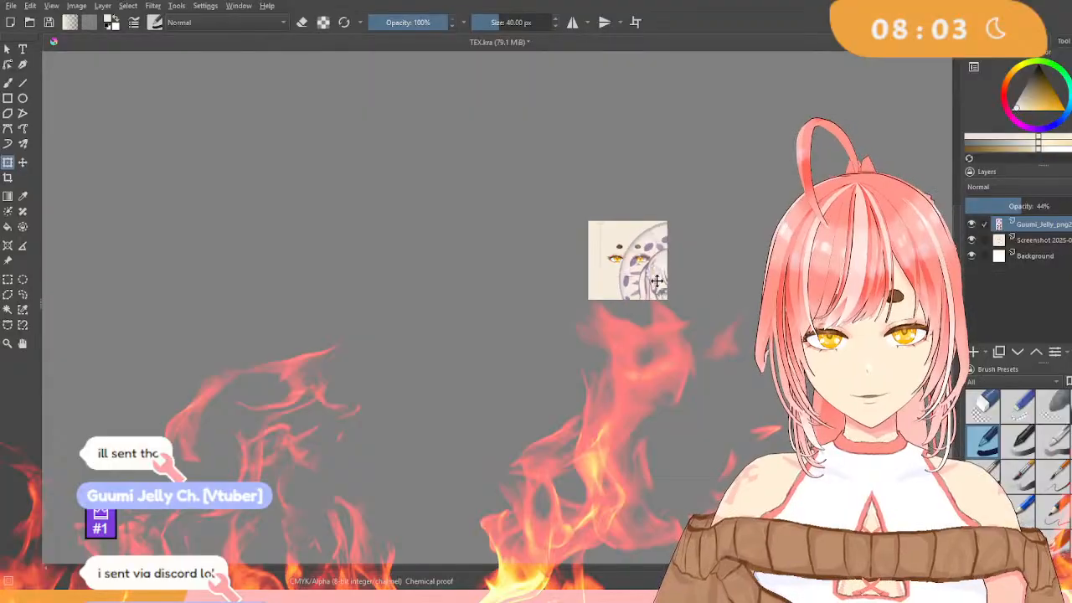
drag(617, 268, 617, 248)
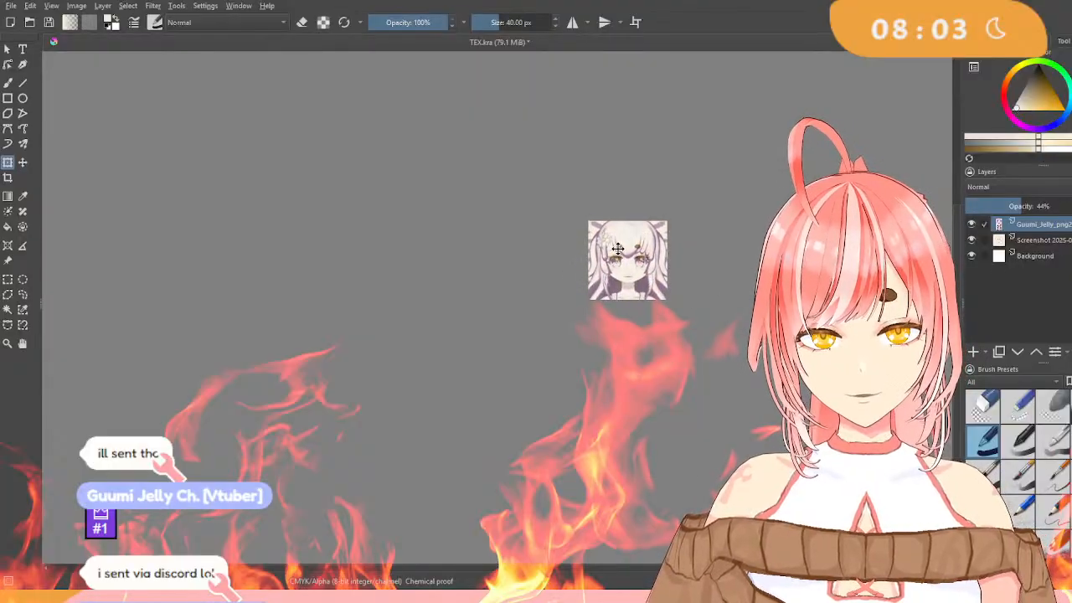
scroll(710, 284, up, 3)
middle_drag(548, 248, 615, 306)
scroll(615, 306, up, 3)
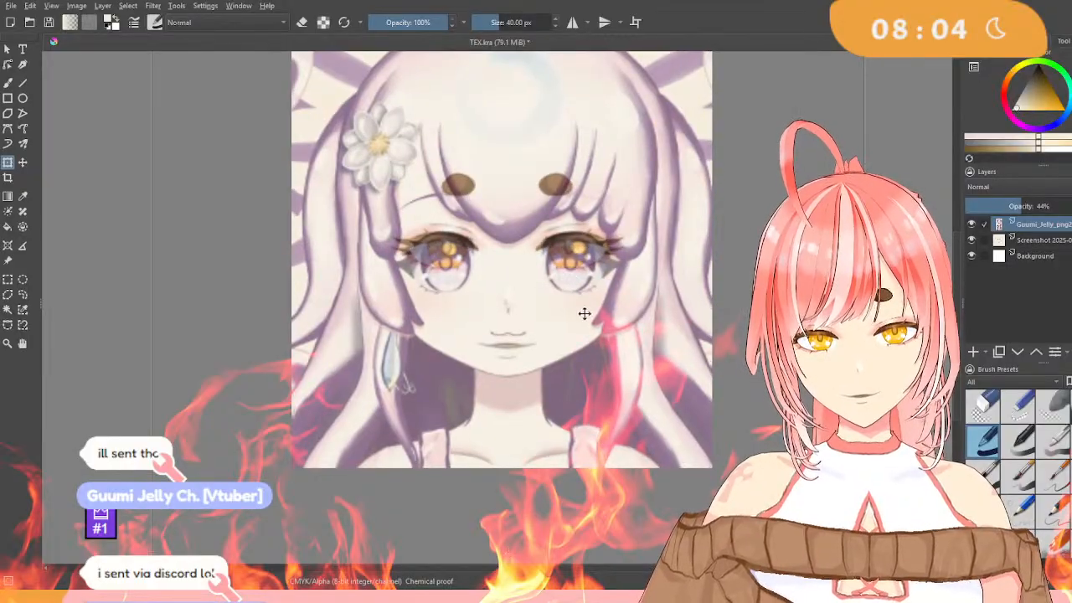
scroll(585, 313, down, 5)
scroll(592, 320, up, 4)
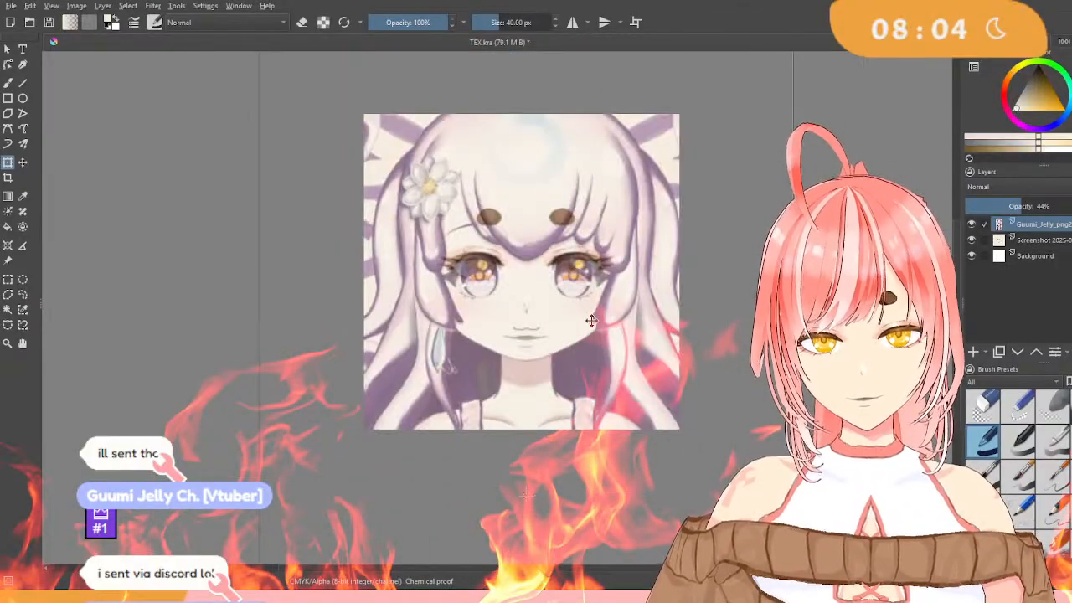
scroll(591, 320, down, 5)
scroll(587, 315, up, 5)
middle_drag(585, 313, 625, 371)
scroll(612, 343, up, 2)
scroll(625, 371, down, 1)
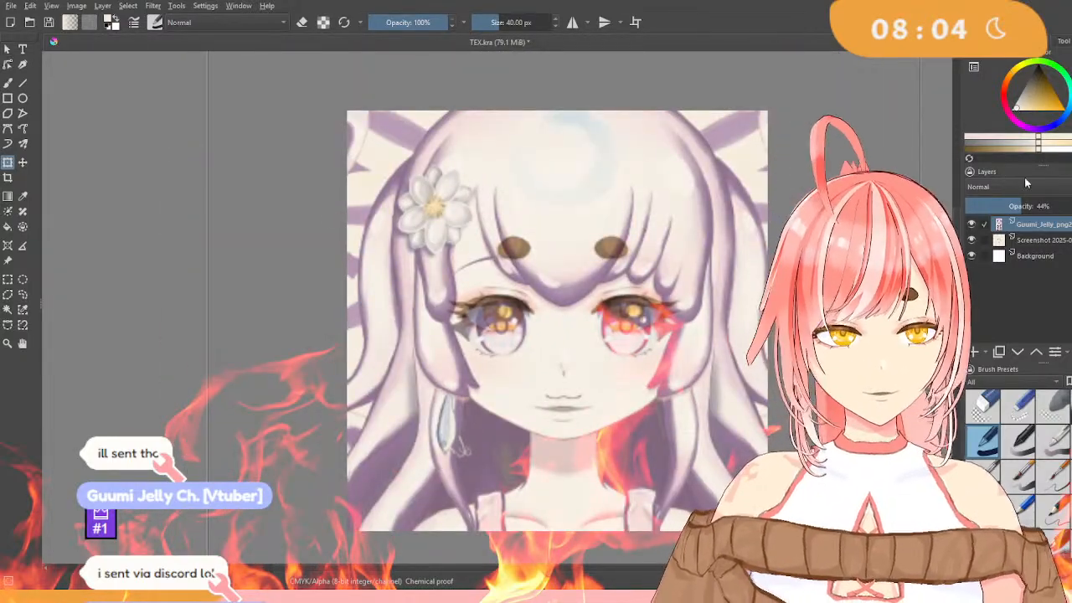
drag(1015, 206, 1071, 206)
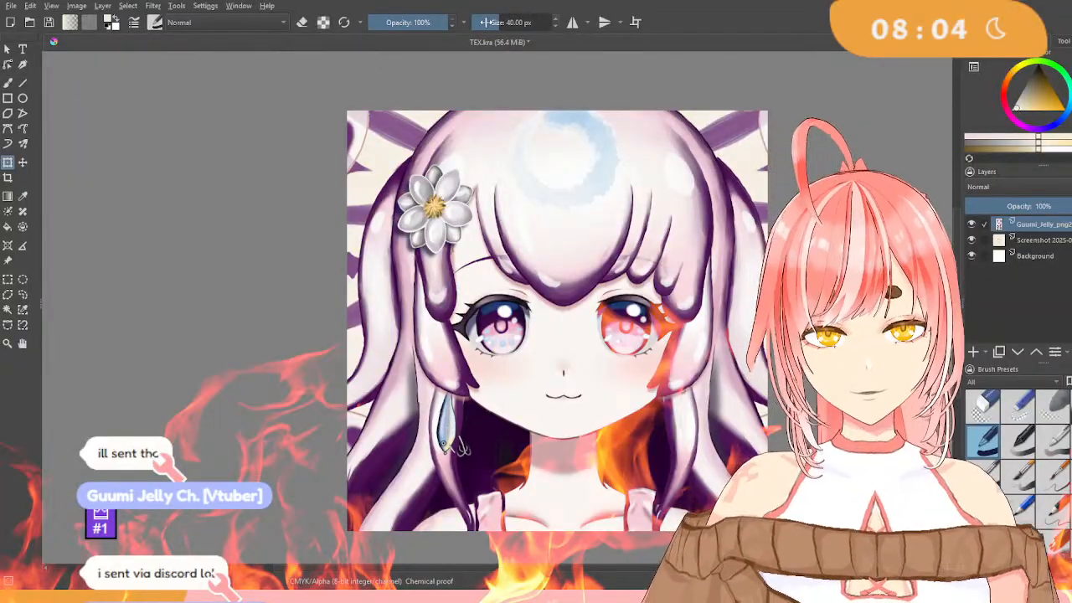
Sample the pale skin colour and paint over the hair around the left eye, forehead and left cheek with a 79.88 px brush.
click(23, 196)
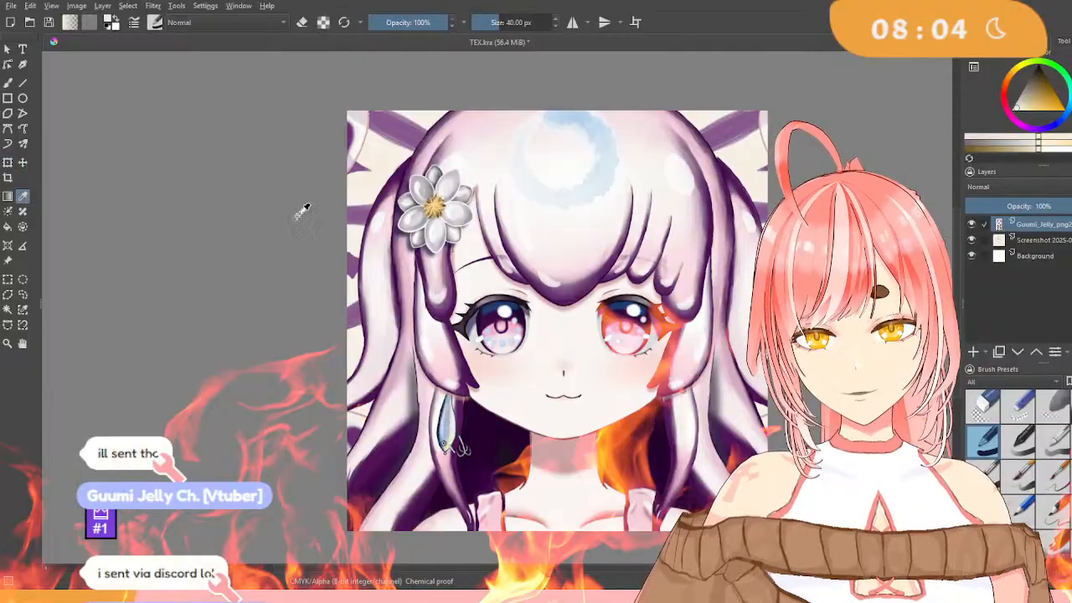
click(483, 273)
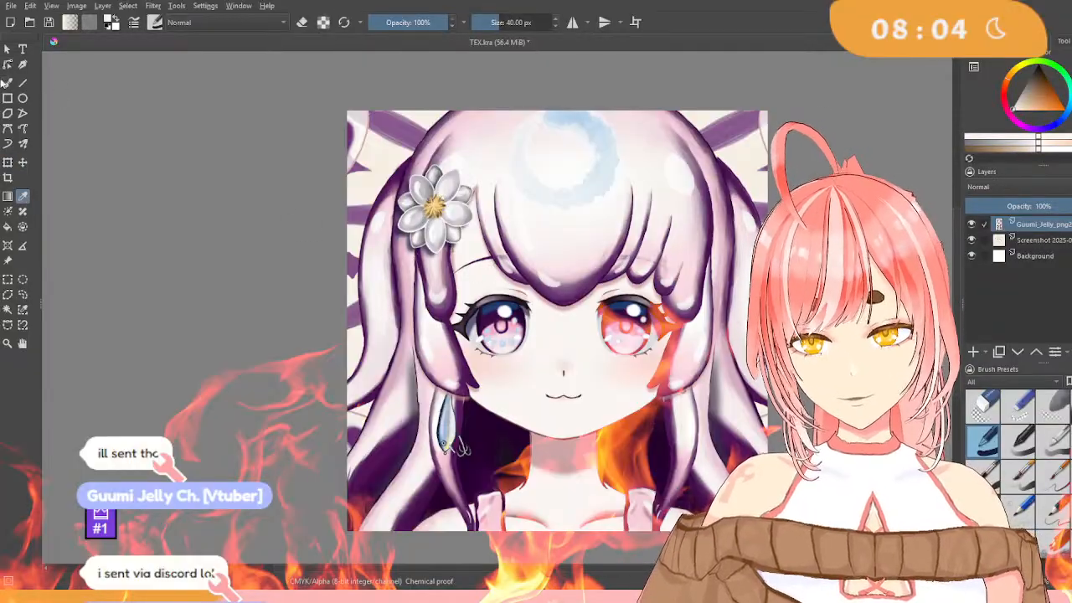
click(14, 98)
click(7, 84)
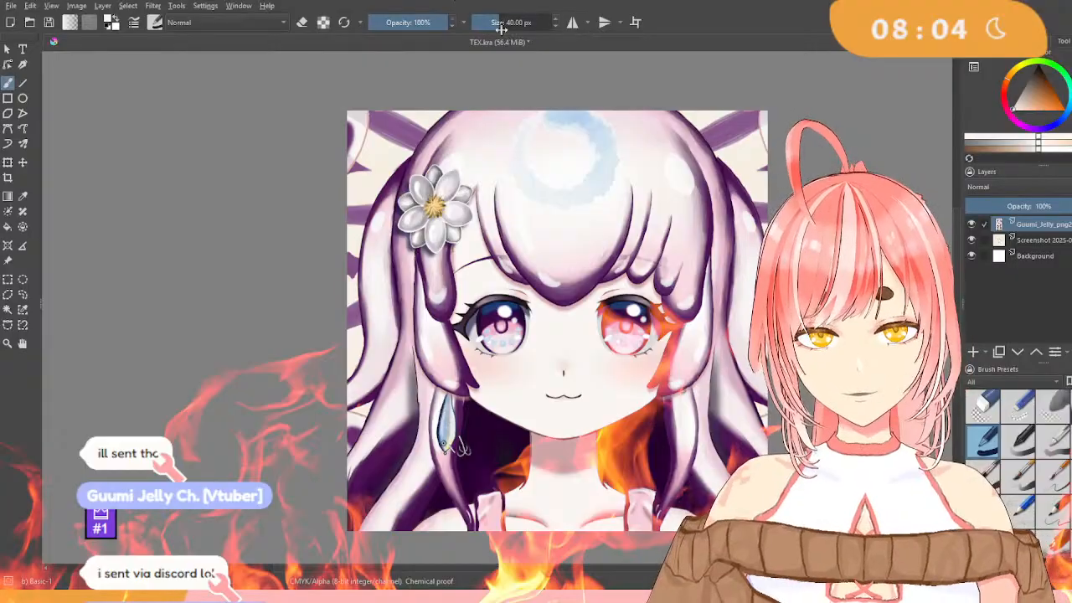
drag(500, 29, 556, 30)
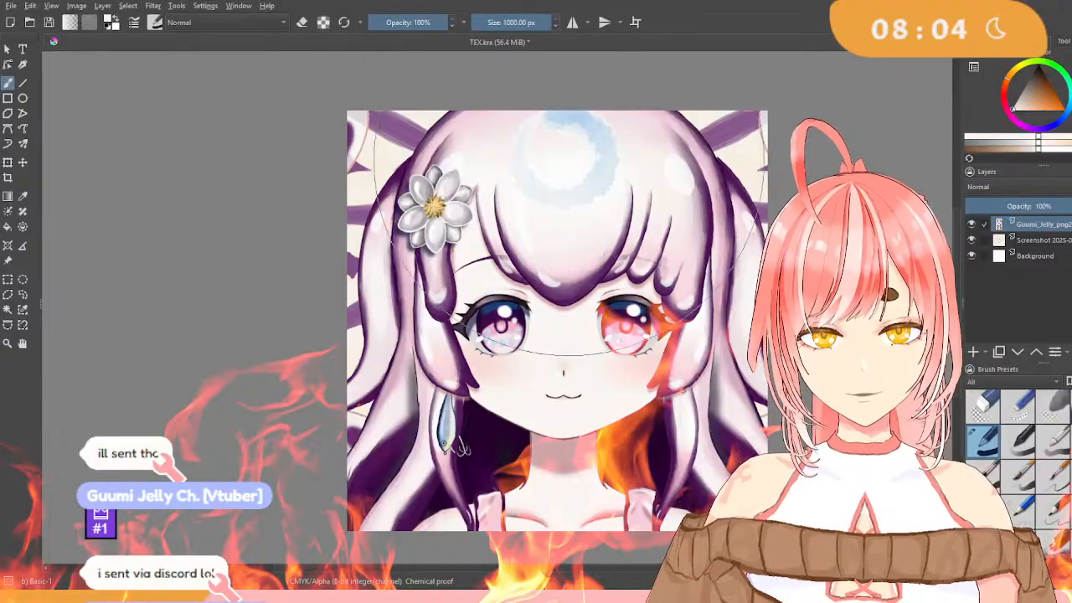
click(506, 22)
mouse_move(540, 262)
mouse_down()
mouse_move(563, 289)
mouse_move(553, 299)
mouse_move(482, 248)
mouse_move(428, 318)
mouse_move(477, 417)
mouse_move(469, 406)
mouse_move(544, 452)
mouse_move(410, 393)
mouse_move(453, 399)
mouse_move(435, 382)
mouse_move(423, 281)
mouse_move(432, 243)
mouse_move(479, 167)
mouse_move(545, 126)
mouse_up()
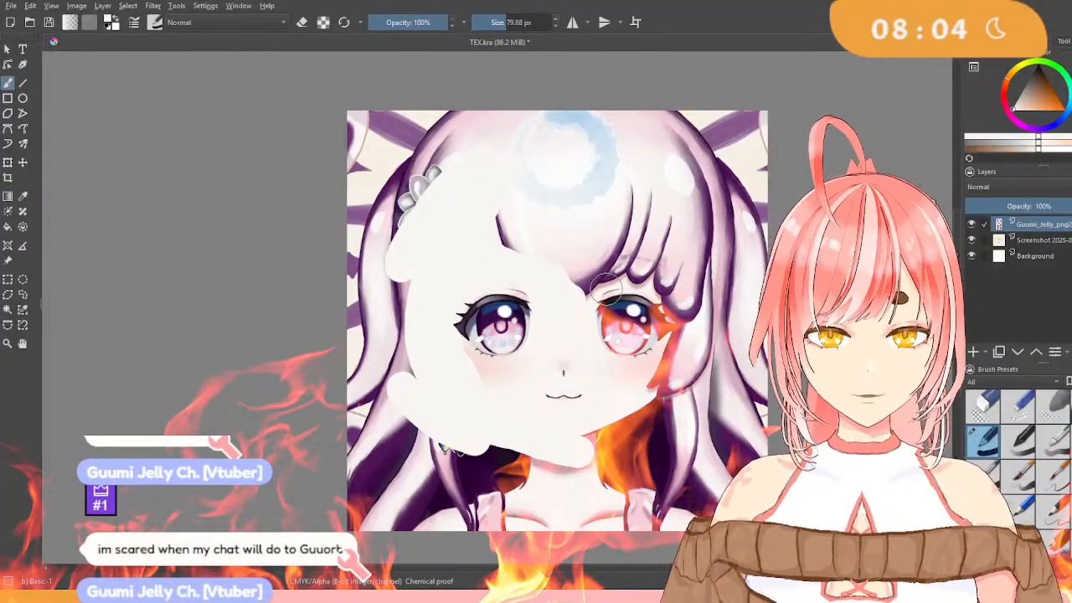
mouse_move(576, 270)
mouse_down()
mouse_move(563, 275)
mouse_move(641, 270)
mouse_move(677, 289)
mouse_move(647, 274)
mouse_move(560, 281)
mouse_up()
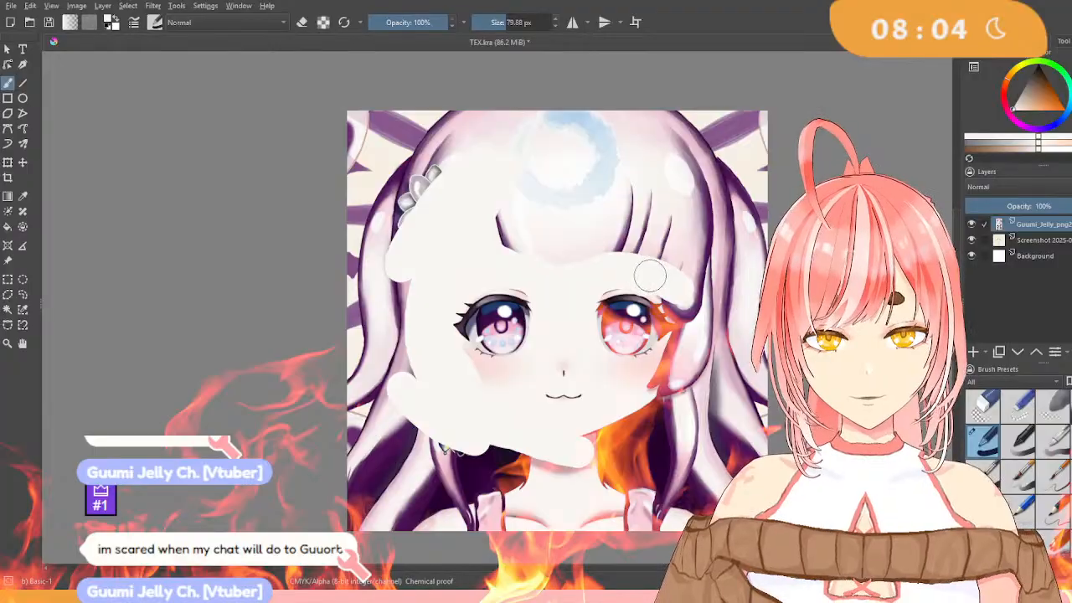
drag(669, 288, 695, 308)
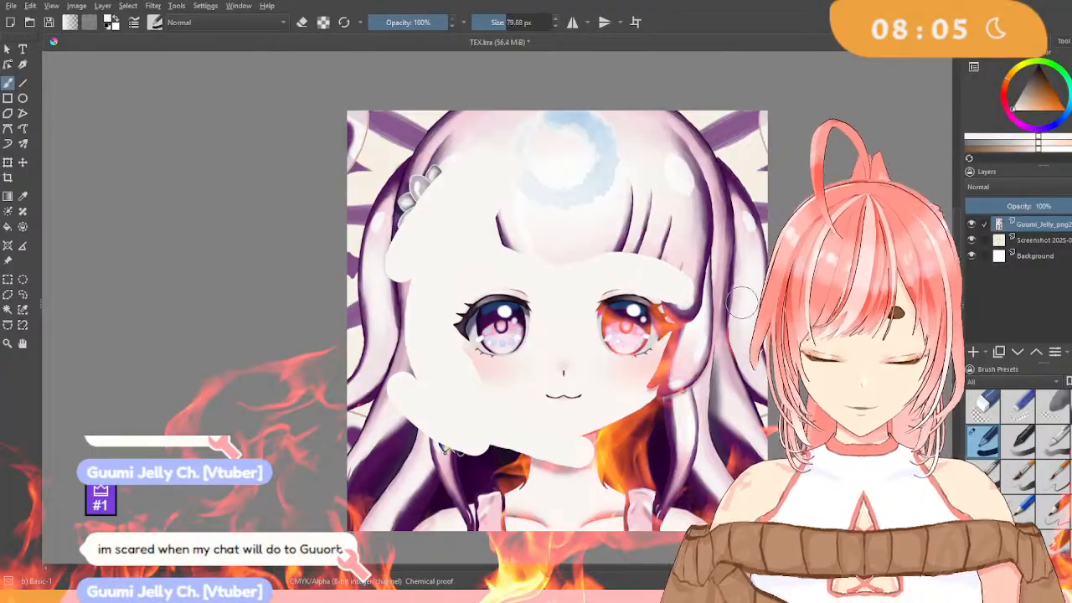
key(ctrl+z)
key(ctrl+z)
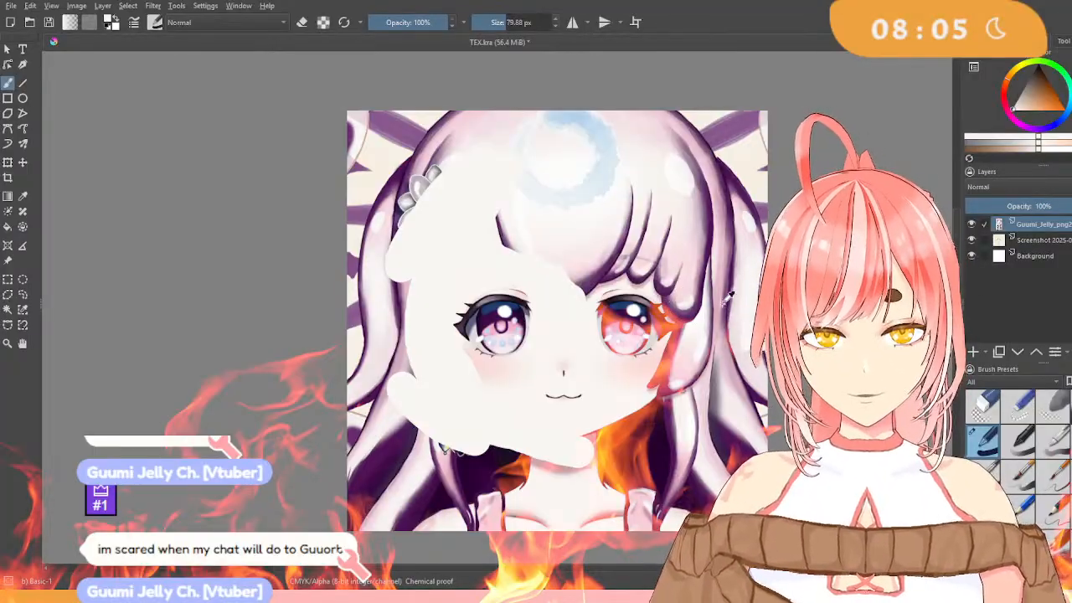
Paint skin colour over the bangs above the right eye, keeping the eyelid crease intact.
mouse_move(580, 276)
mouse_down()
mouse_move(595, 275)
mouse_move(584, 289)
mouse_move(599, 277)
mouse_move(654, 306)
mouse_up()
key(ctrl+z)
key(ctrl+z)
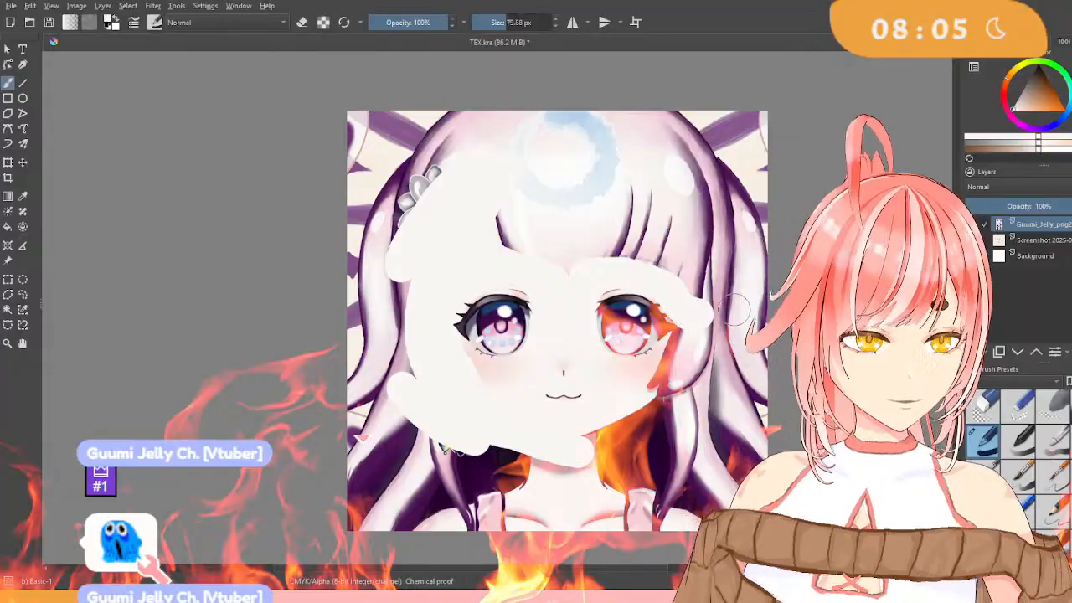
Reduce the brush size to 30.93 px and paint skin colour over the hair beside the right eye and cheek.
scroll(738, 316, up, 2)
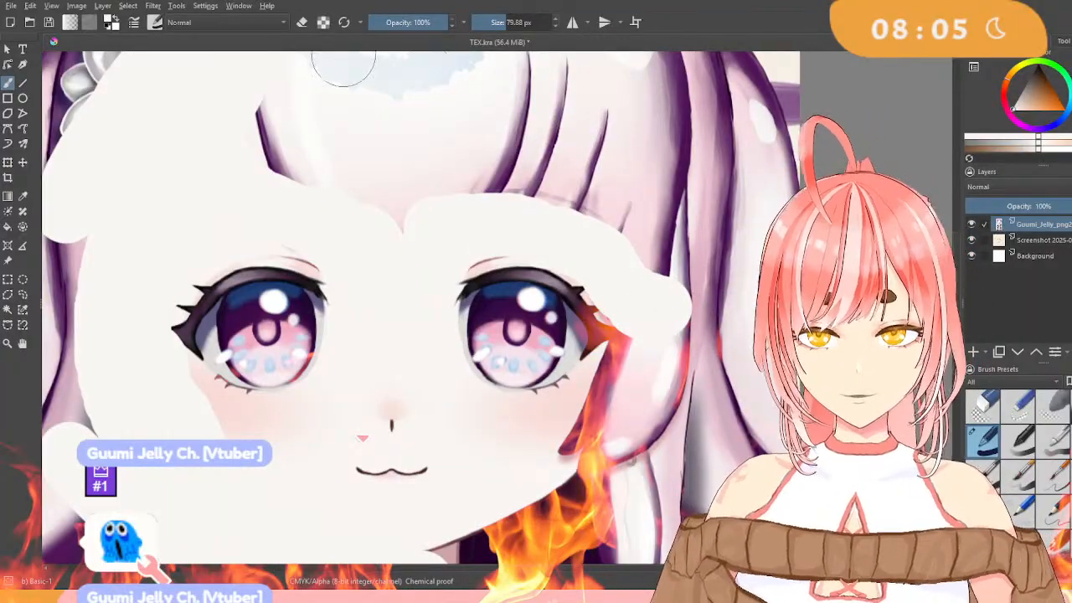
drag(506, 21, 489, 23)
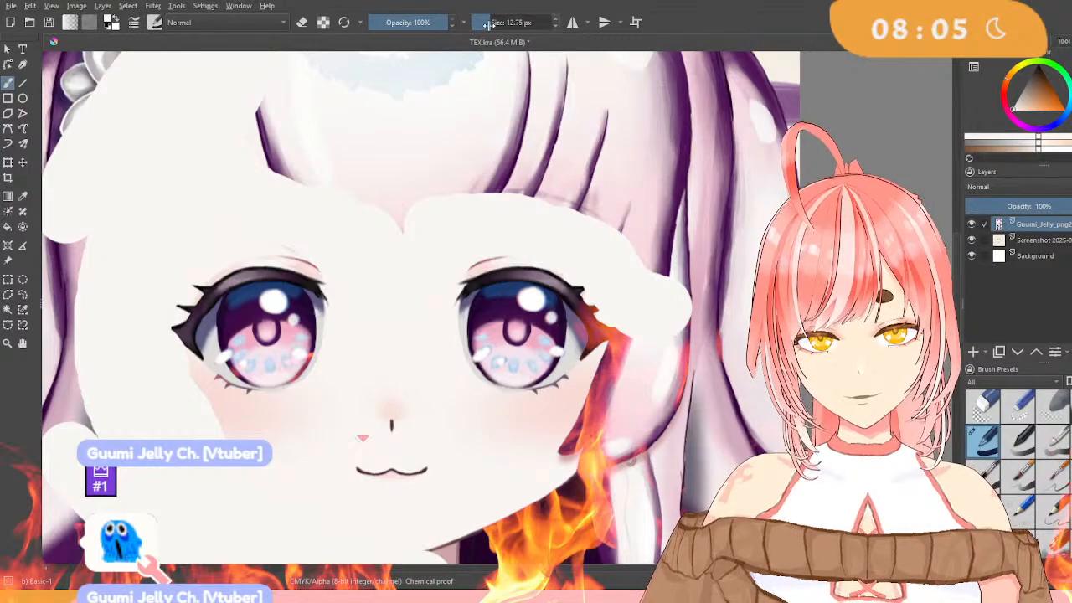
ctrl+scroll(689, 304, down, 3)
ctrl+scroll(663, 312, up, 3)
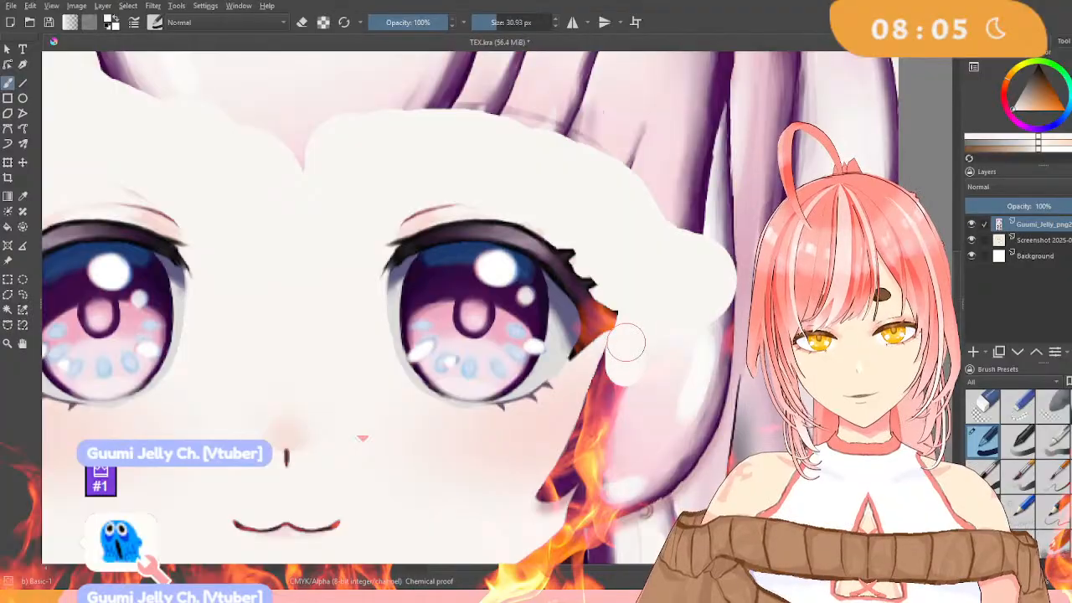
mouse_move(626, 342)
mouse_down()
mouse_move(522, 507)
mouse_move(627, 467)
mouse_move(598, 430)
mouse_move(588, 466)
mouse_up()
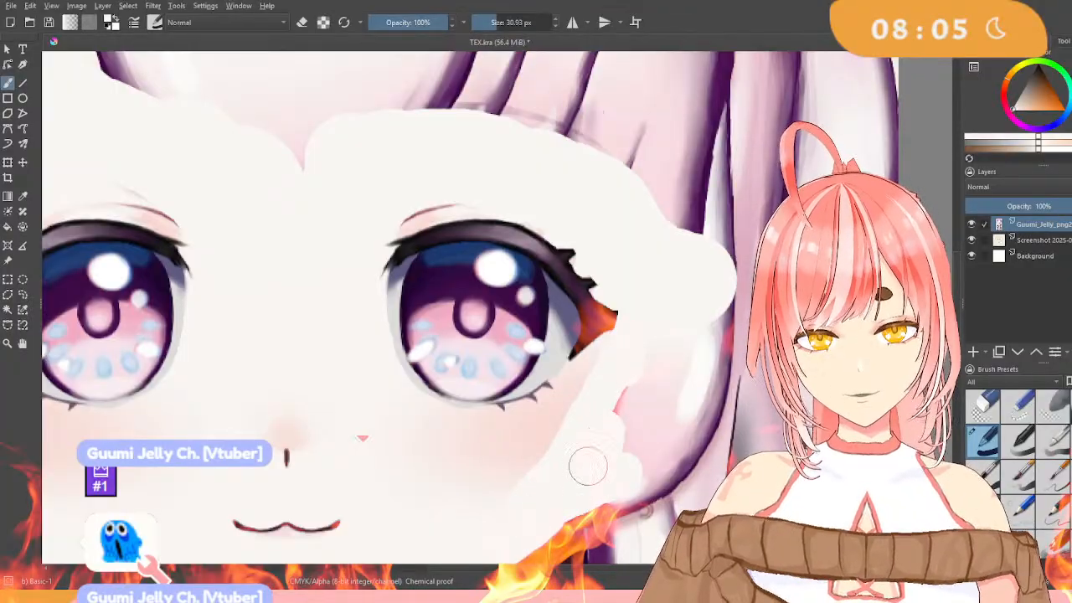
Enlarge the brush to 400.69 px and cover all remaining hair, clothing and background around the face with skin colour.
scroll(624, 436, down, 5)
middle_drag(522, 487, 517, 421)
drag(491, 23, 533, 23)
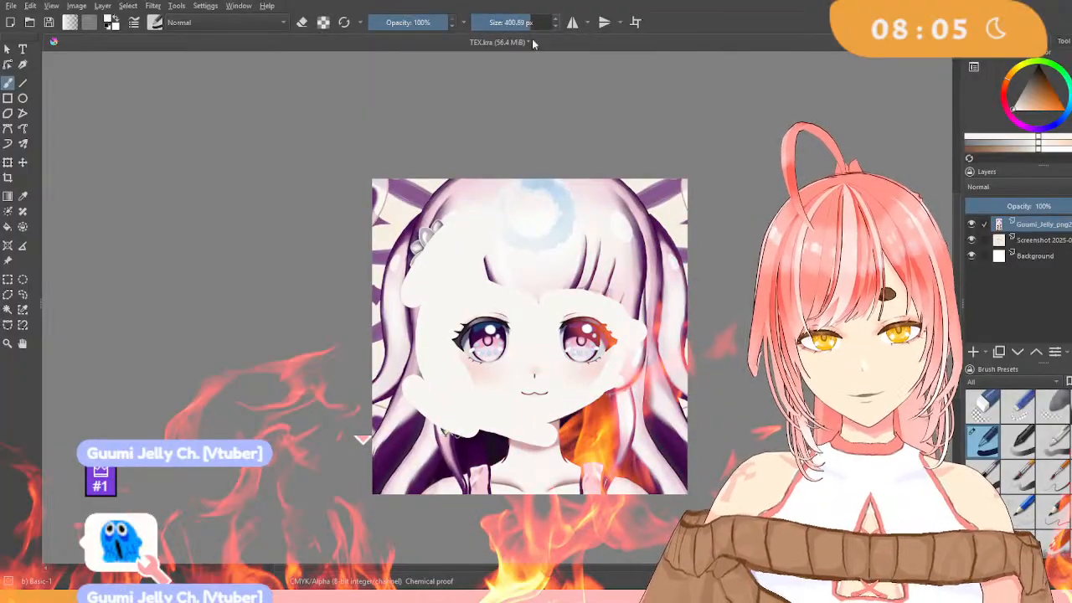
mouse_move(502, 220)
mouse_down()
mouse_move(491, 239)
mouse_move(591, 234)
mouse_move(486, 225)
mouse_move(412, 237)
mouse_move(370, 310)
mouse_move(409, 440)
mouse_move(469, 469)
mouse_move(647, 432)
mouse_move(669, 444)
mouse_move(647, 407)
mouse_move(678, 297)
mouse_move(634, 239)
mouse_move(645, 176)
mouse_move(695, 239)
mouse_move(695, 318)
mouse_up()
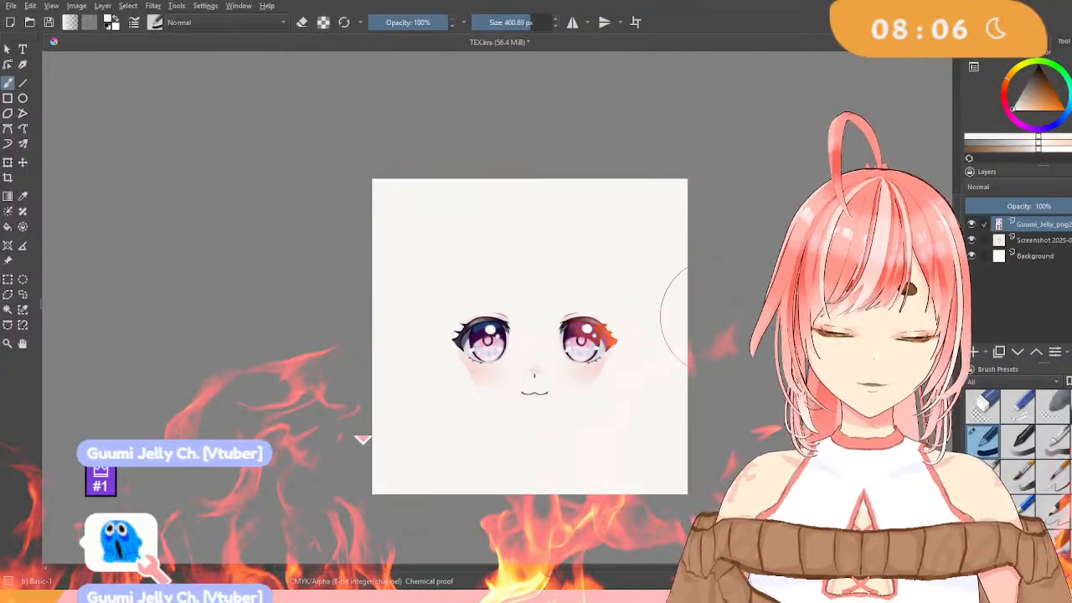
Sample the reddish eyelid crease colour and paint blush on both cheeks using the Airbrush Soft preset at 265.03 px.
scroll(710, 329, up, 3)
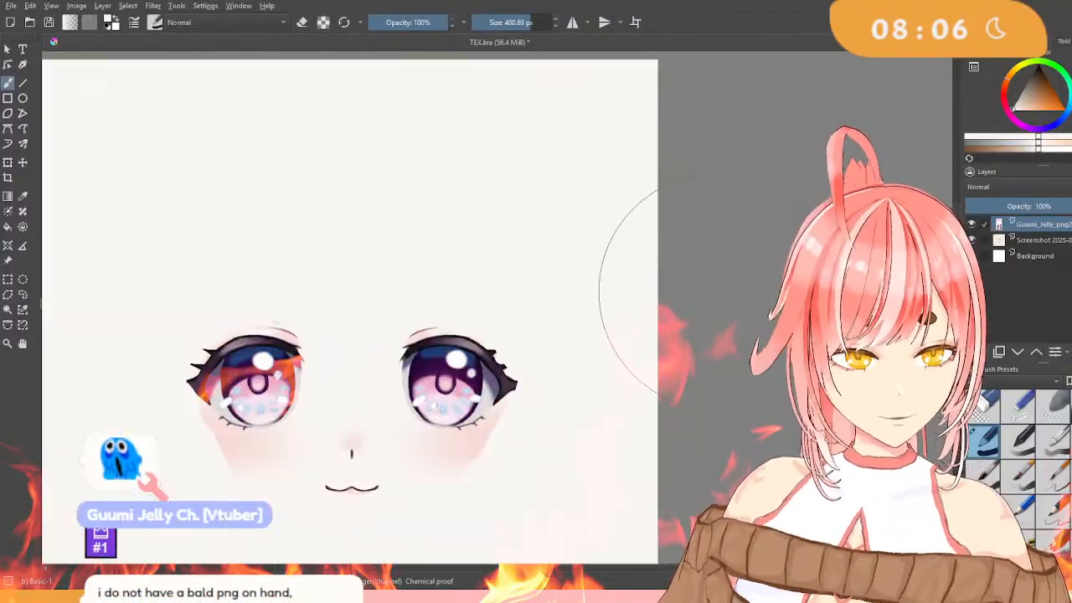
middle_drag(711, 340, 879, 289)
middle_drag(808, 388, 823, 376)
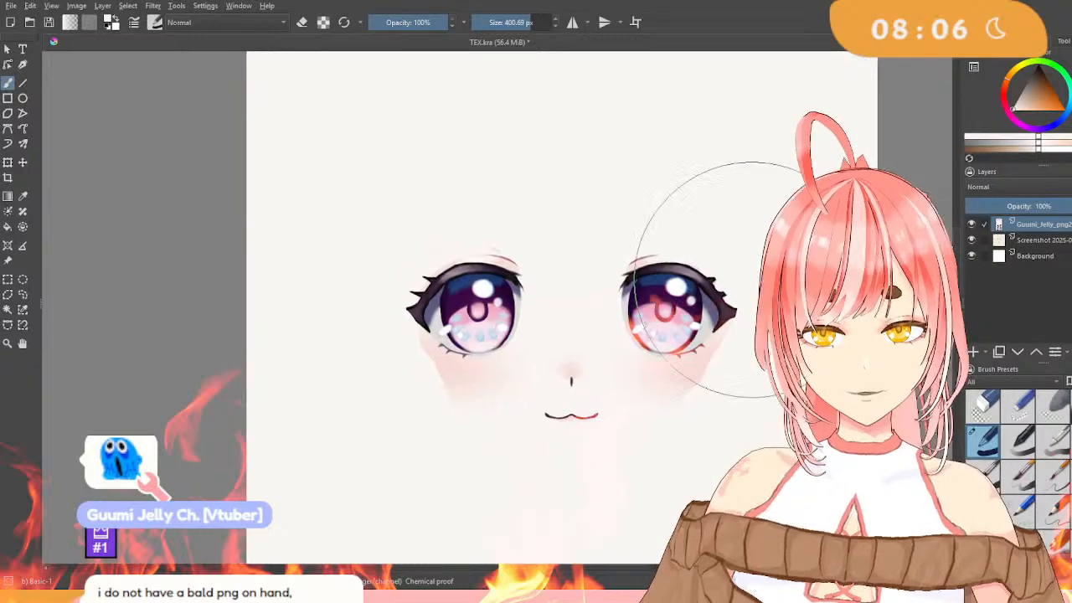
drag(531, 20, 519, 20)
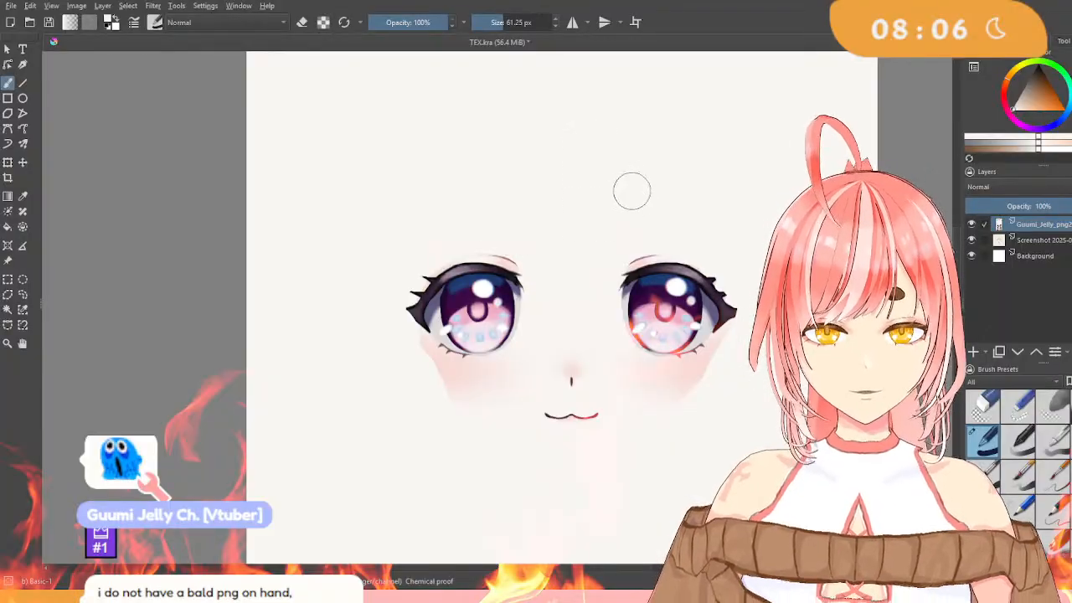
click(22, 196)
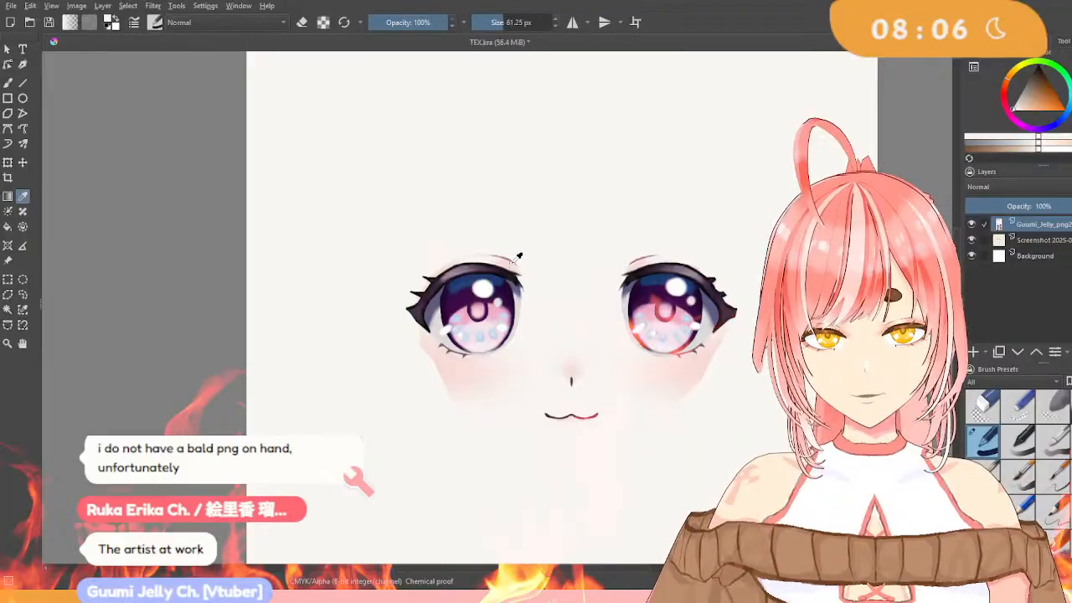
click(518, 256)
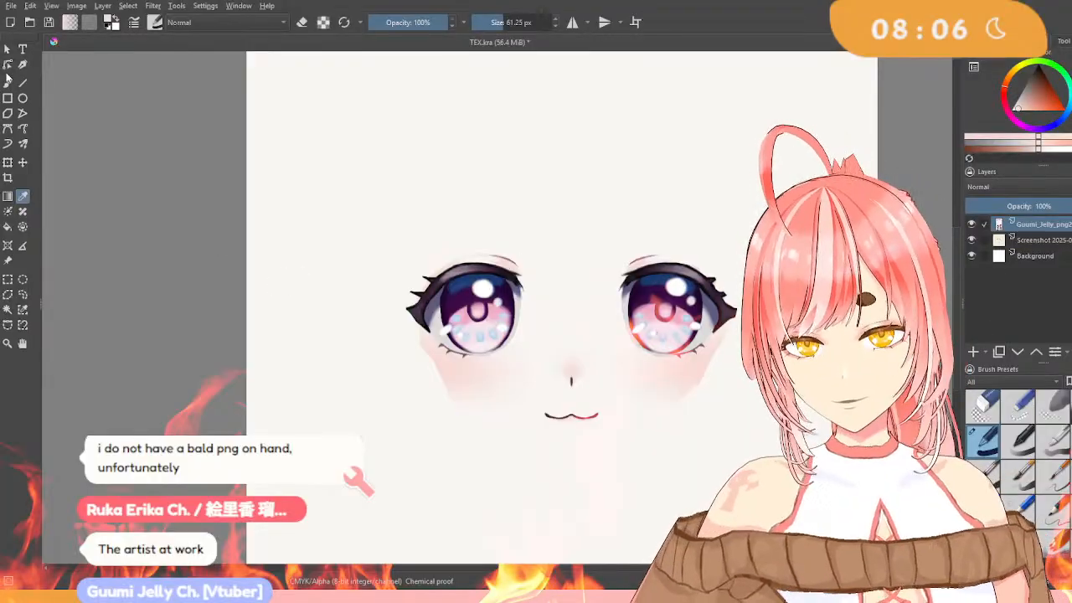
click(9, 82)
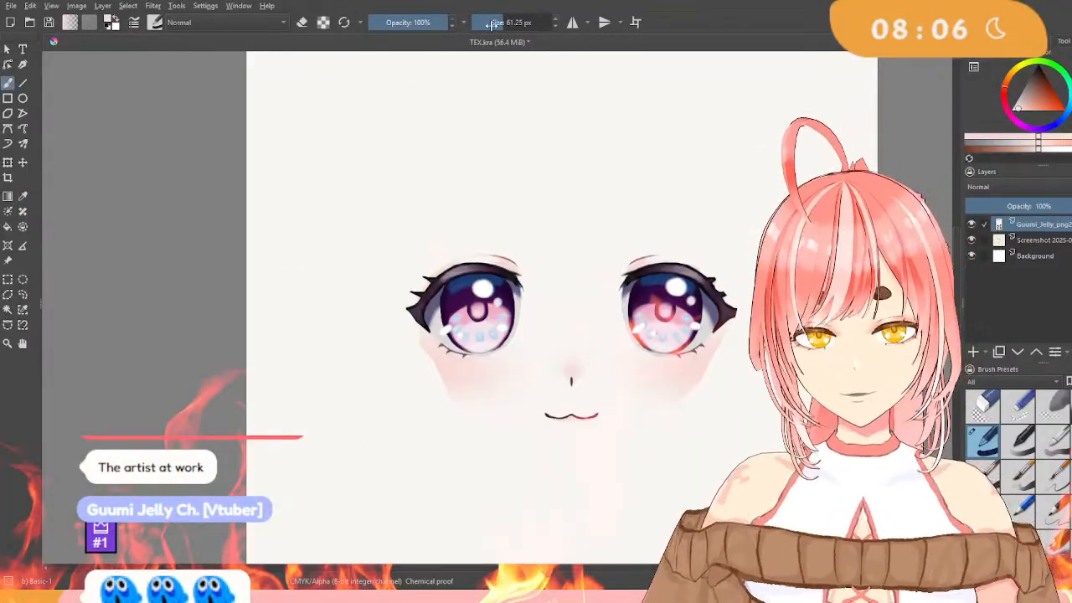
drag(492, 25, 517, 23)
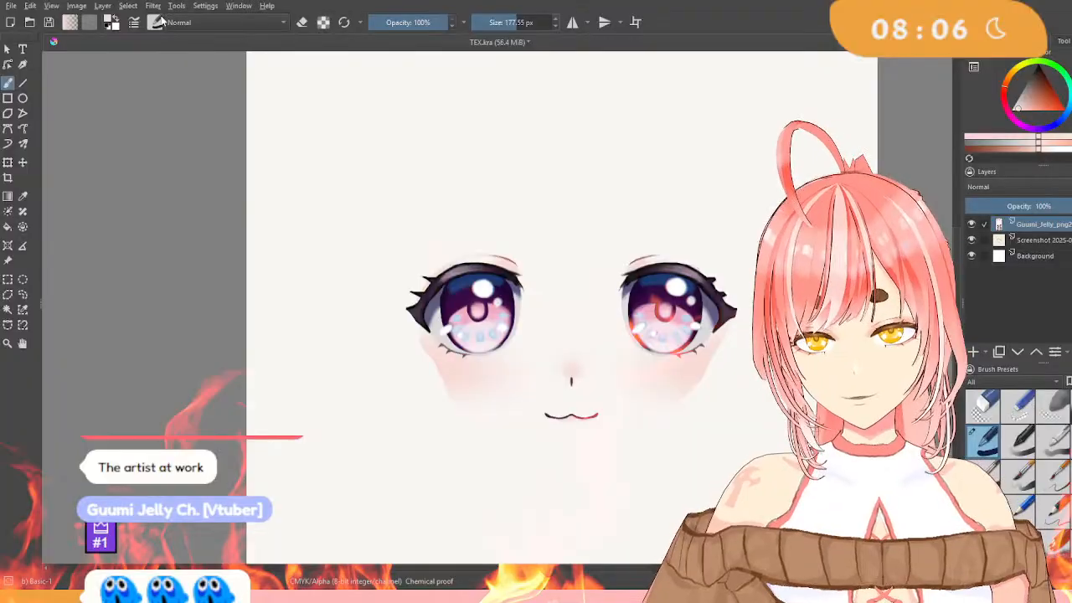
key(/)
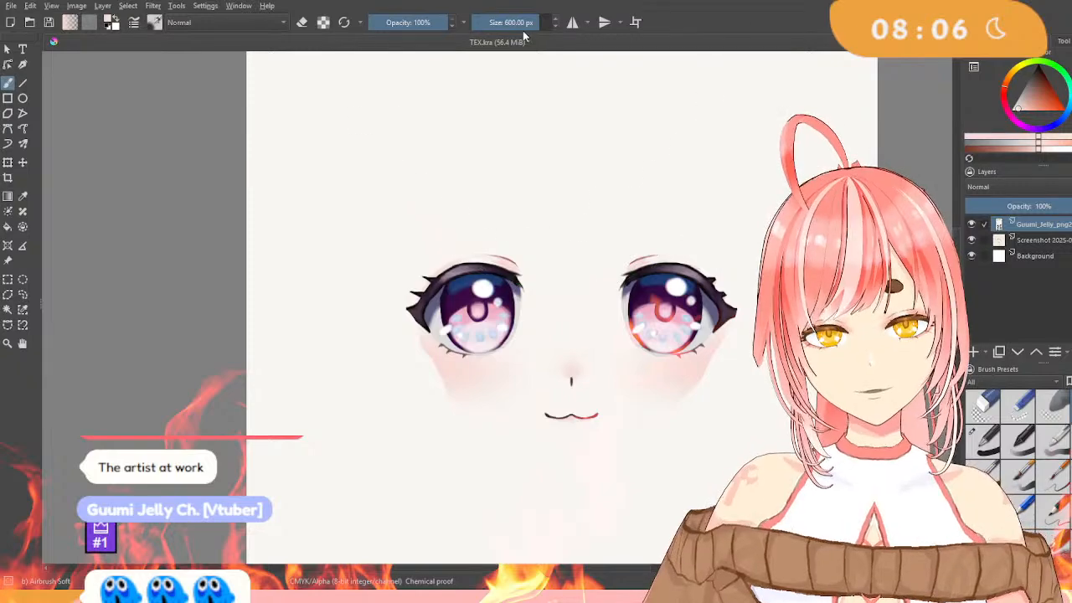
mouse_move(471, 384)
mouse_down()
mouse_move(426, 378)
mouse_move(435, 378)
mouse_up()
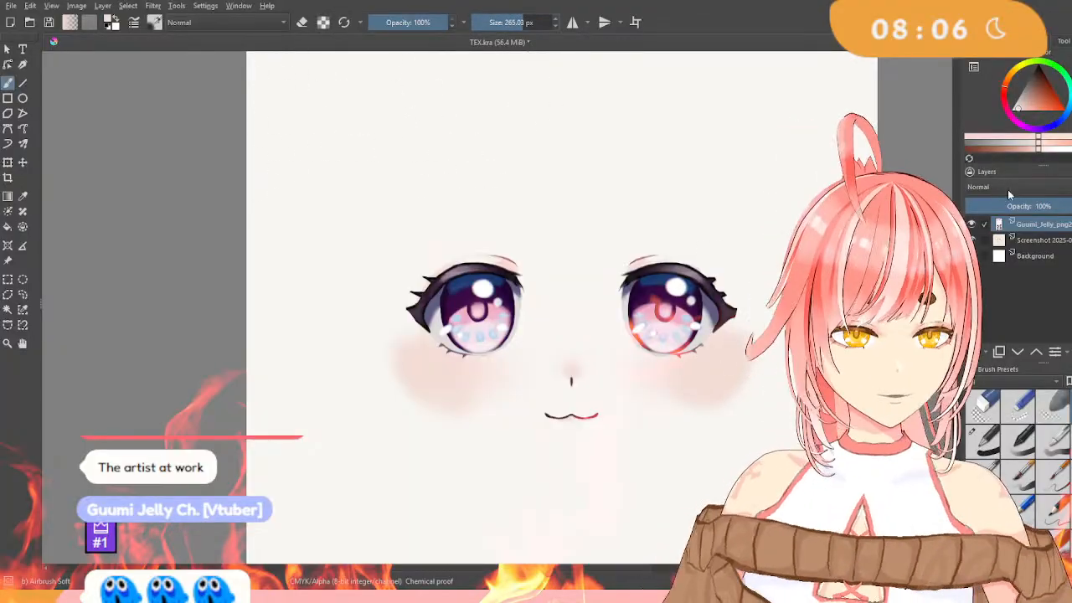
Lower the brush opacity to 48% and extend the soft blush outward and downward on both cheeks.
click(419, 23)
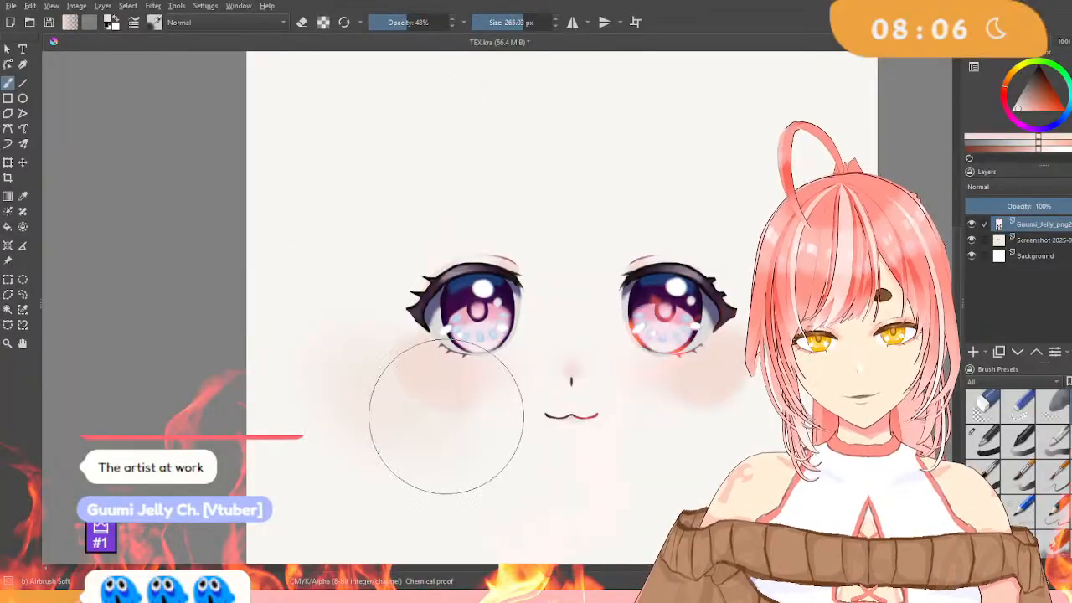
mouse_move(423, 413)
mouse_down()
mouse_move(376, 438)
mouse_move(382, 347)
mouse_move(442, 419)
mouse_up()
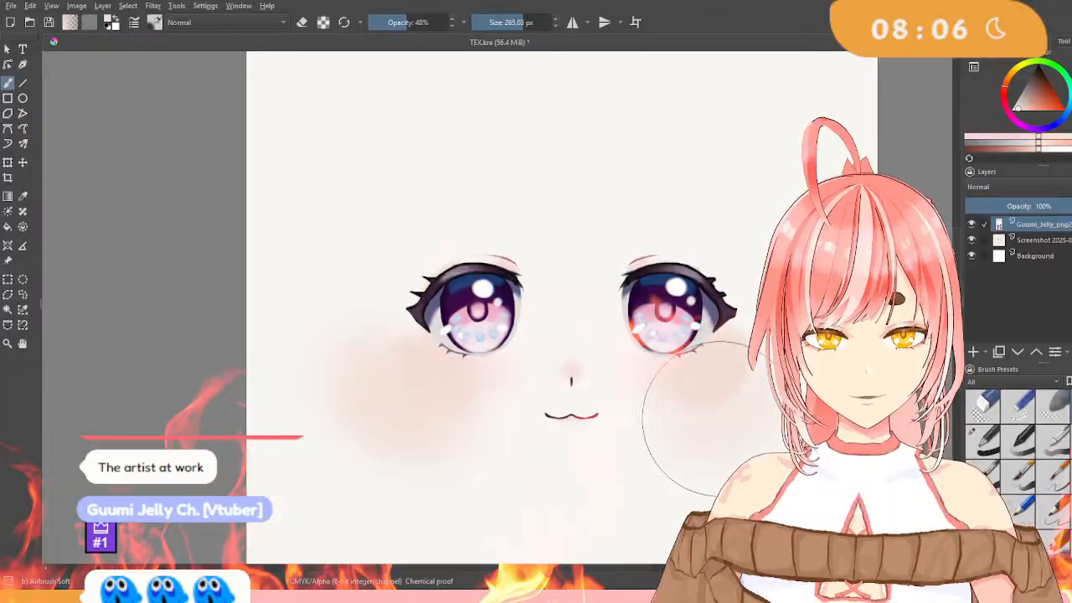
scroll(718, 410, down, 5)
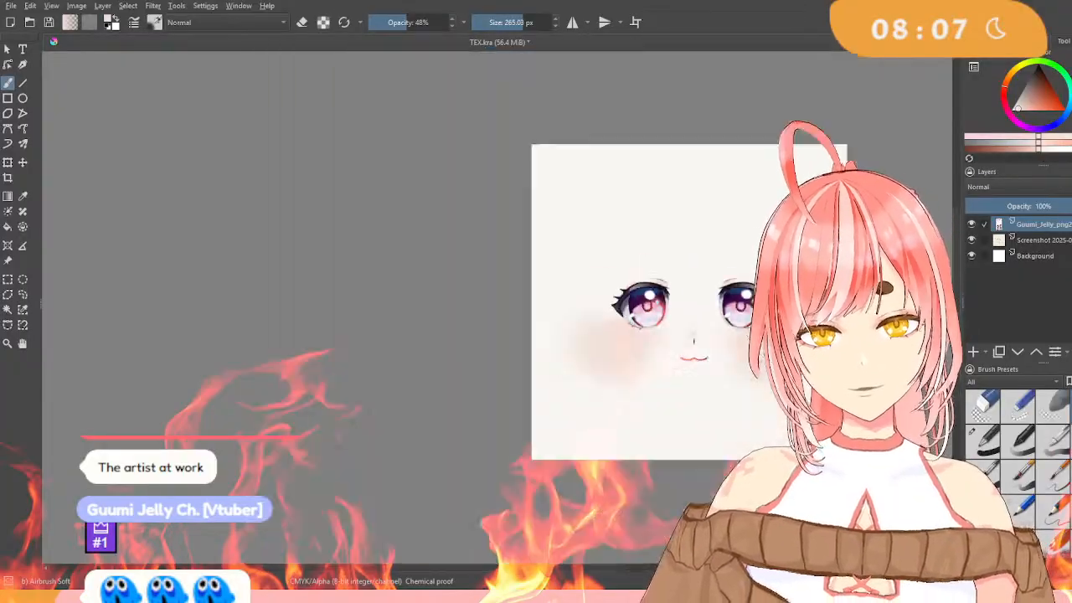
scroll(562, 335, up, 6)
scroll(694, 311, down, 5)
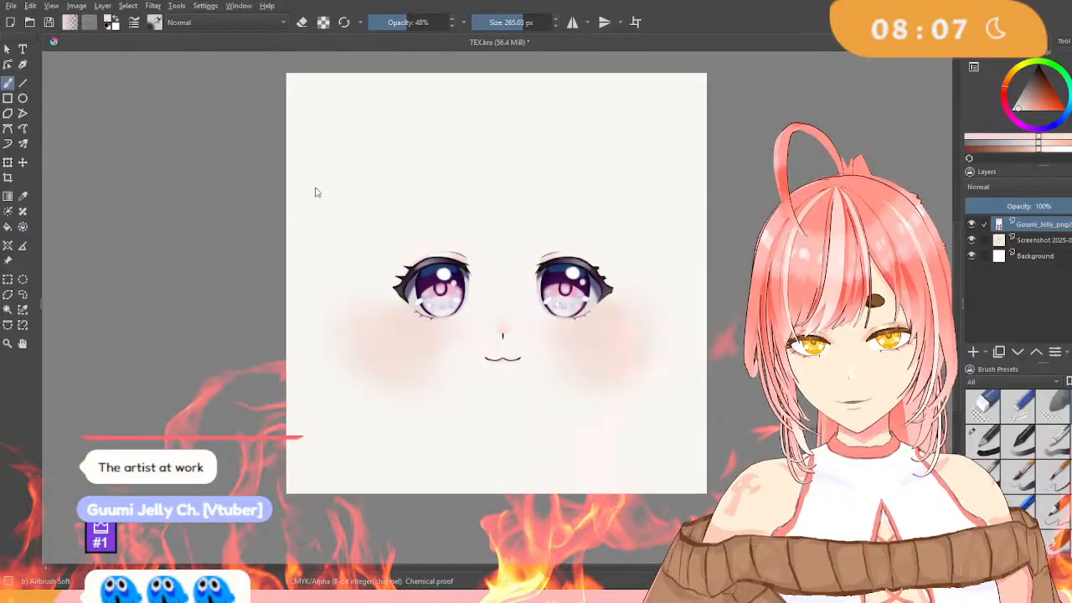
Soften the blush on both cheeks with the Blender Blur preset at 170.73 px and 100% opacity.
key(slash)
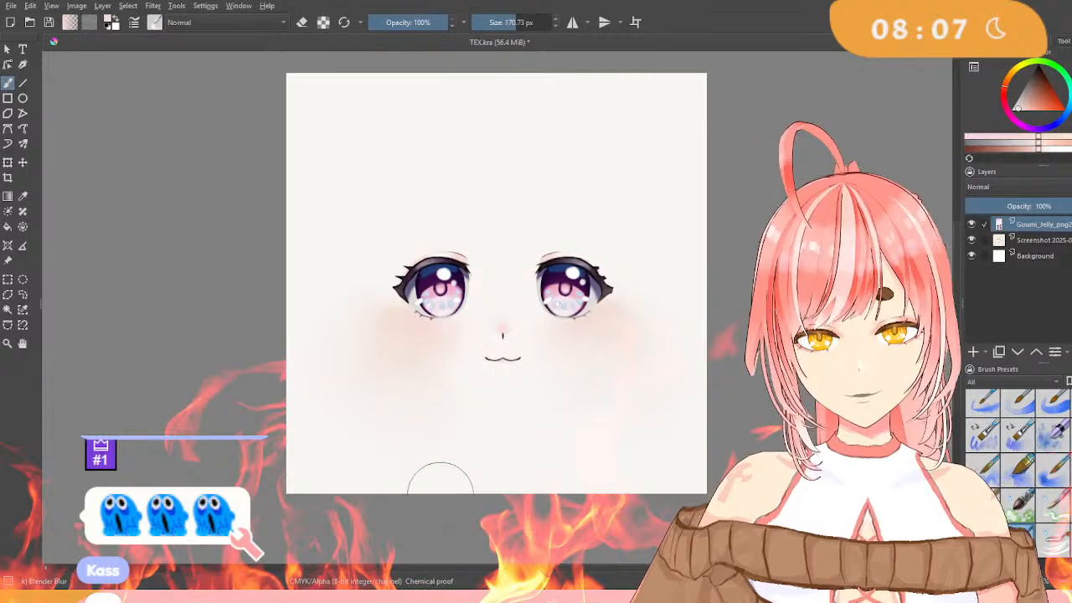
scroll(596, 328, down, 5)
scroll(596, 353, up, 5)
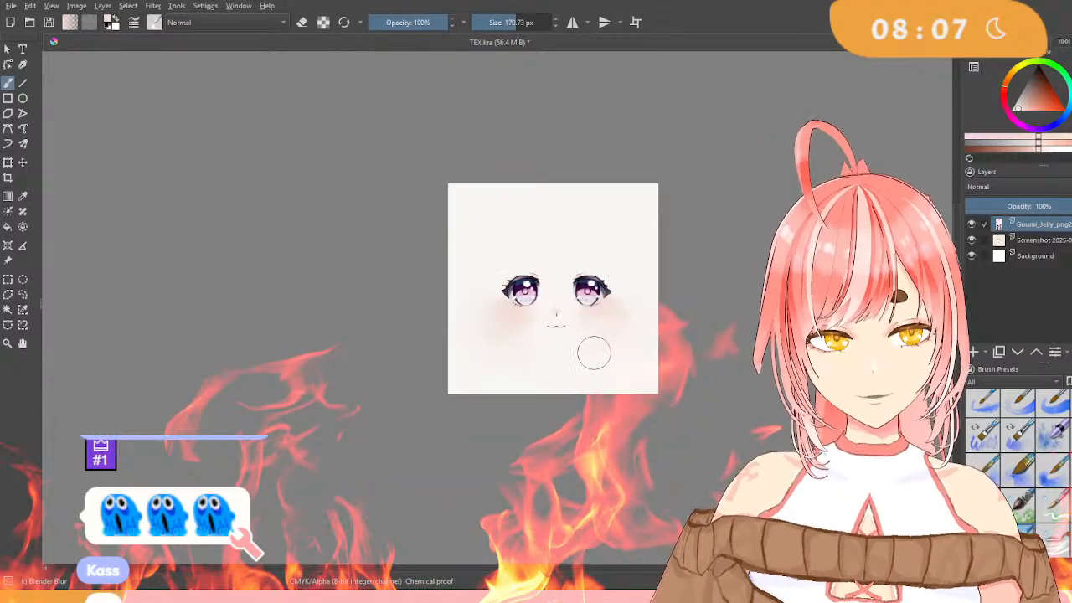